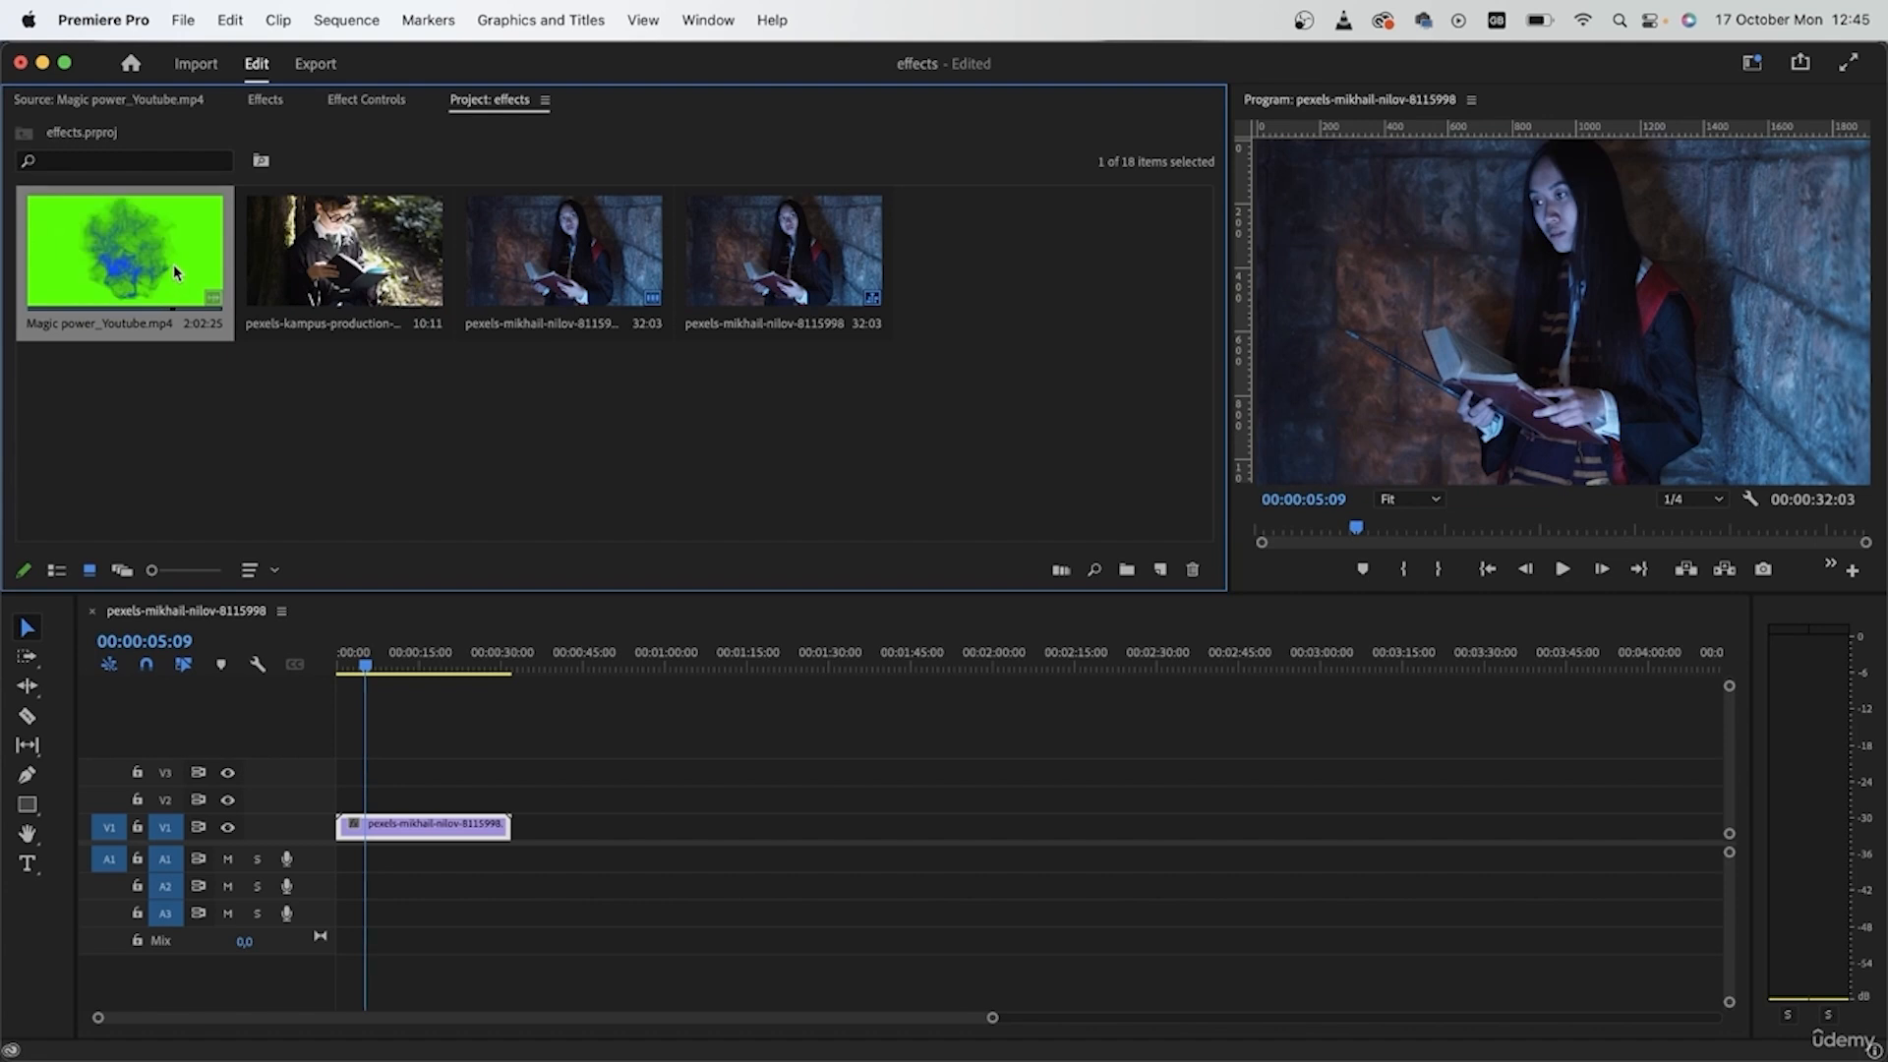
- Mark a roughly 9-second section of Magic power_Youtube.mp4 ending at 00:00:56:26 and place its video on track V2
double_click(173, 264)
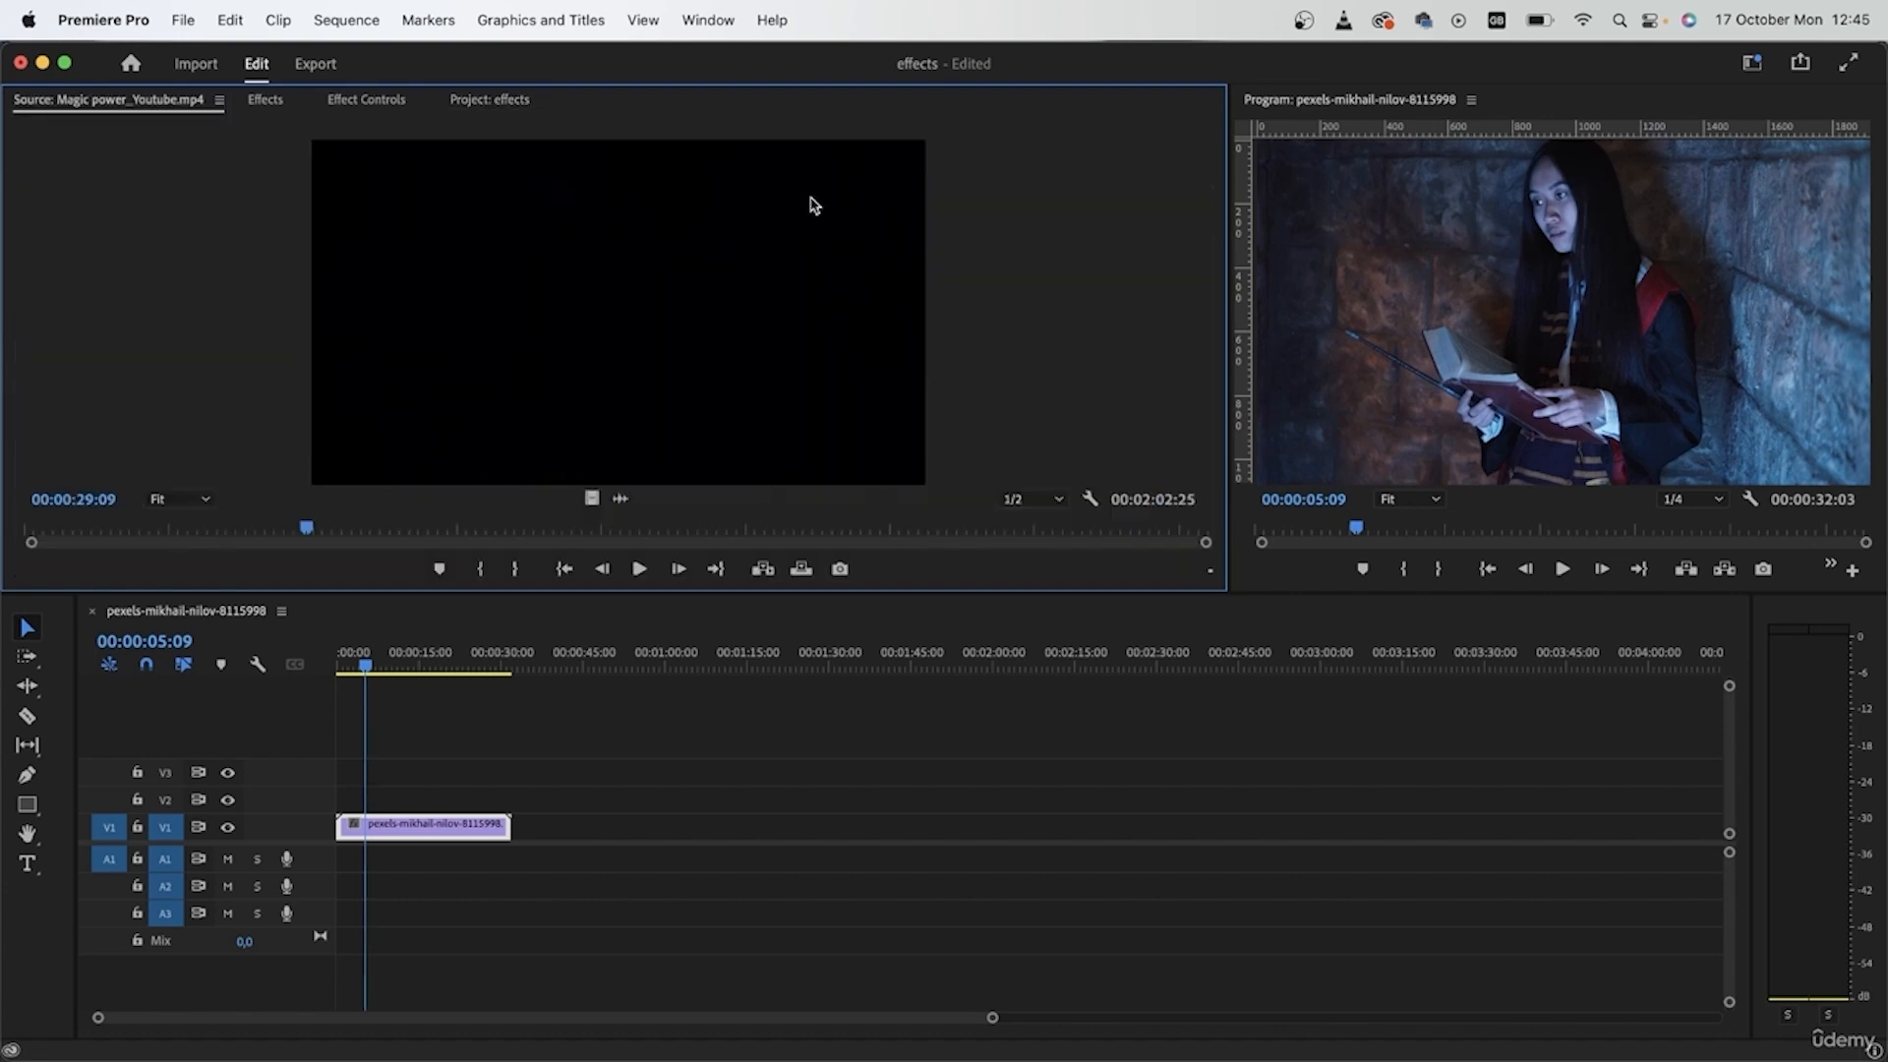
drag(370, 531, 568, 529)
click(492, 570)
click(570, 529)
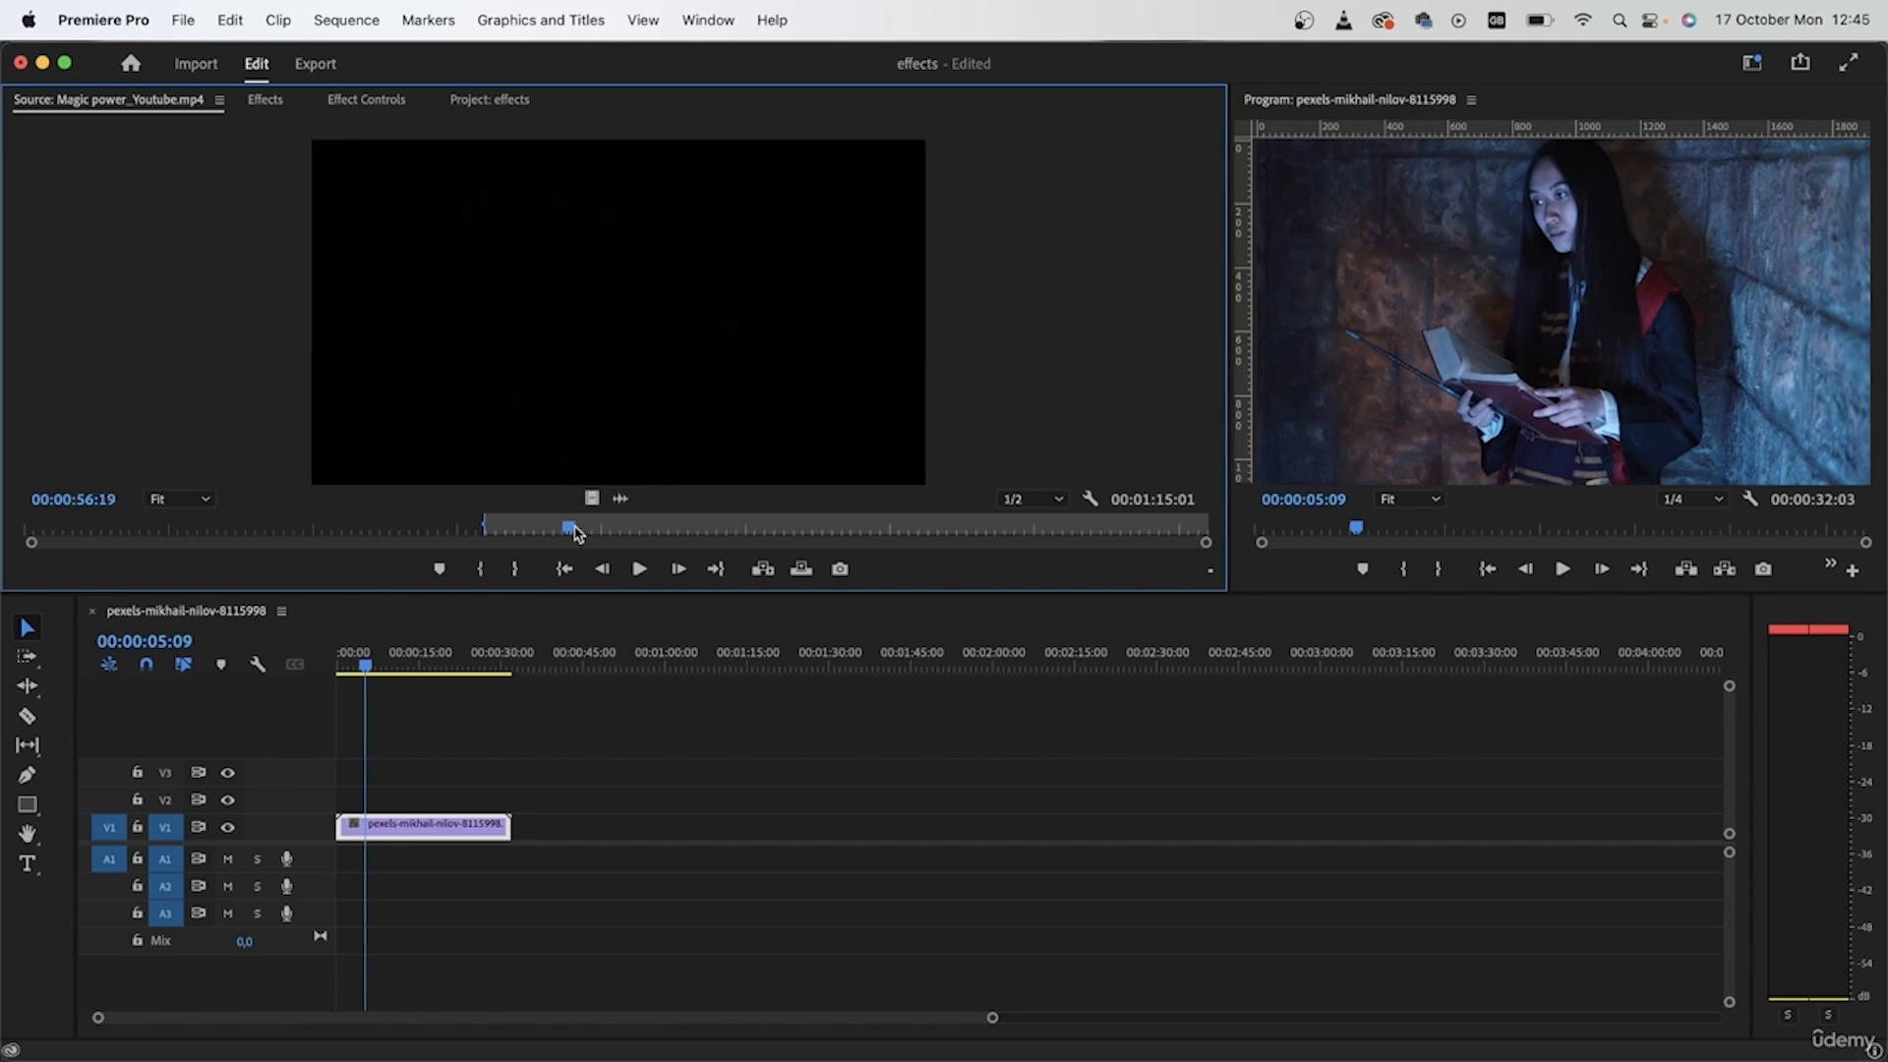
click(514, 568)
drag(594, 498, 362, 799)
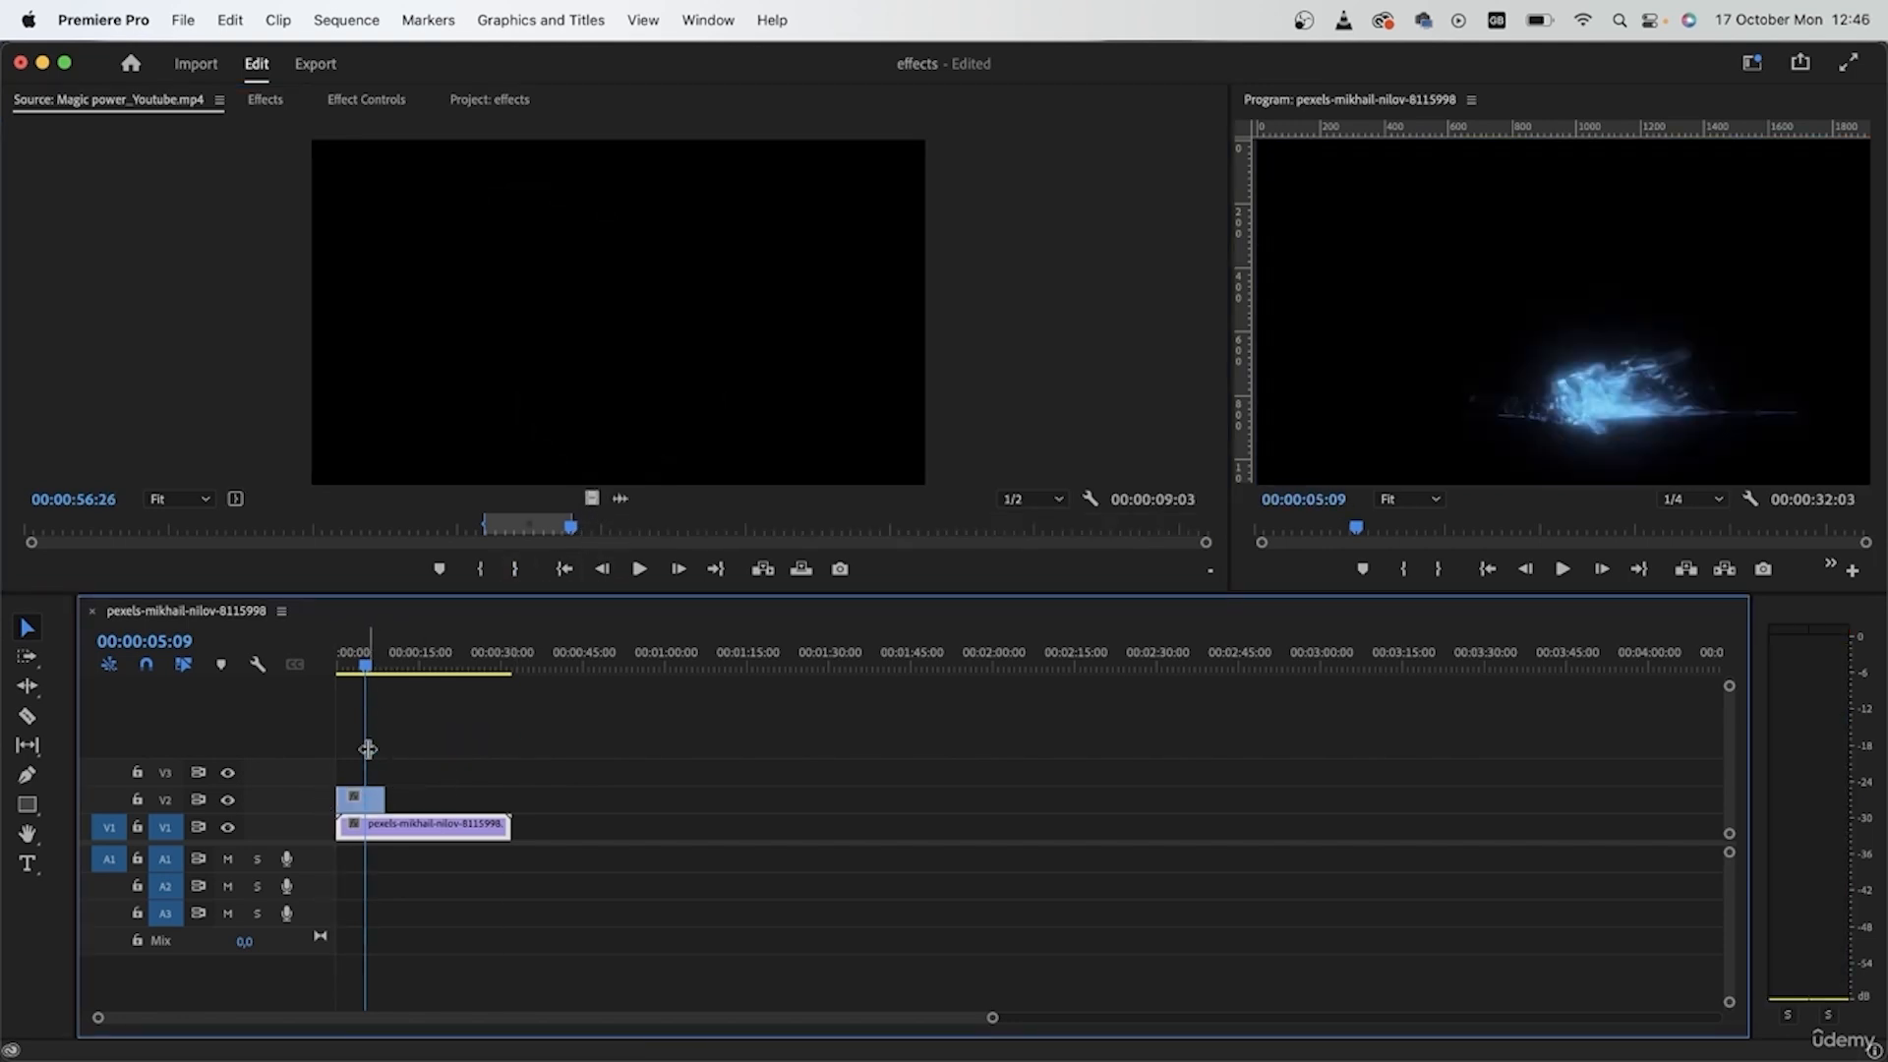
- Move the Magic power_Youtube.mp4 clip on V2 so it starts at 00:00:02:21
drag(372, 665, 330, 675)
click(360, 799)
key(=)
key(=)
key(=)
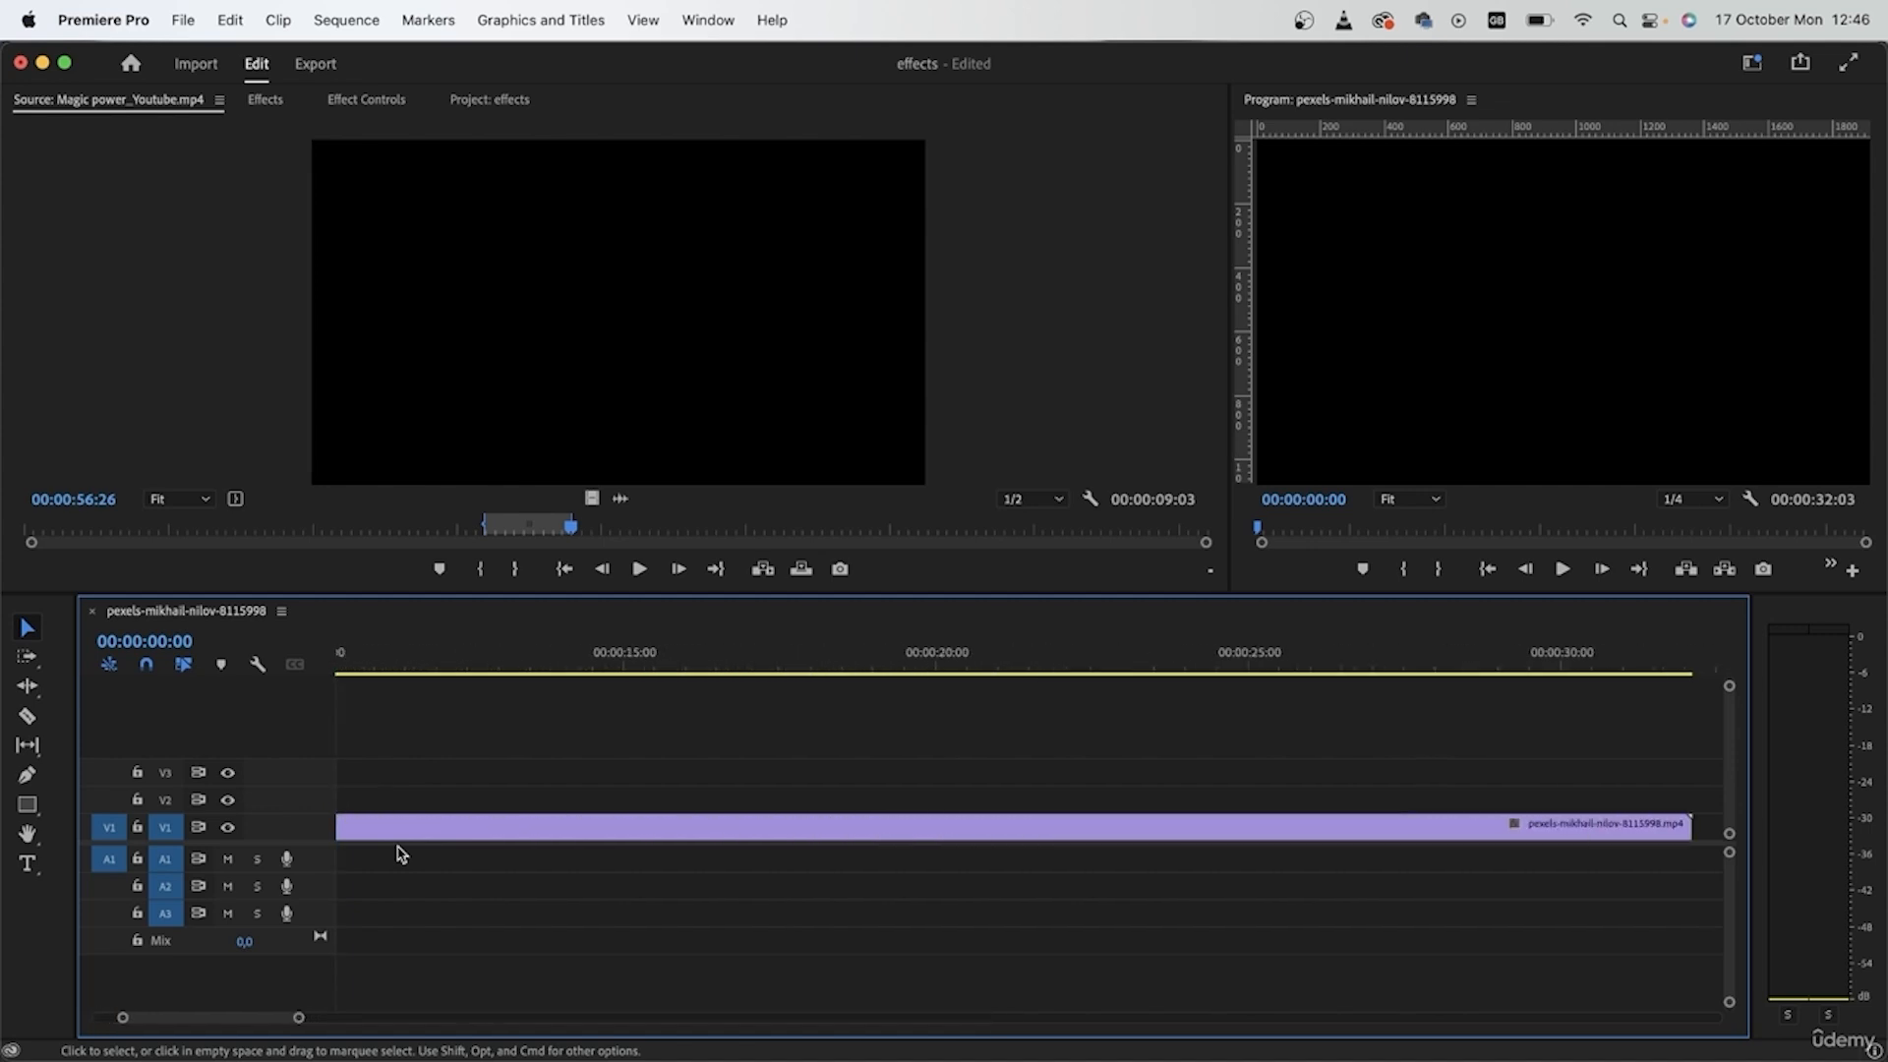
drag(462, 666, 900, 705)
drag(551, 798, 818, 798)
drag(895, 653, 514, 718)
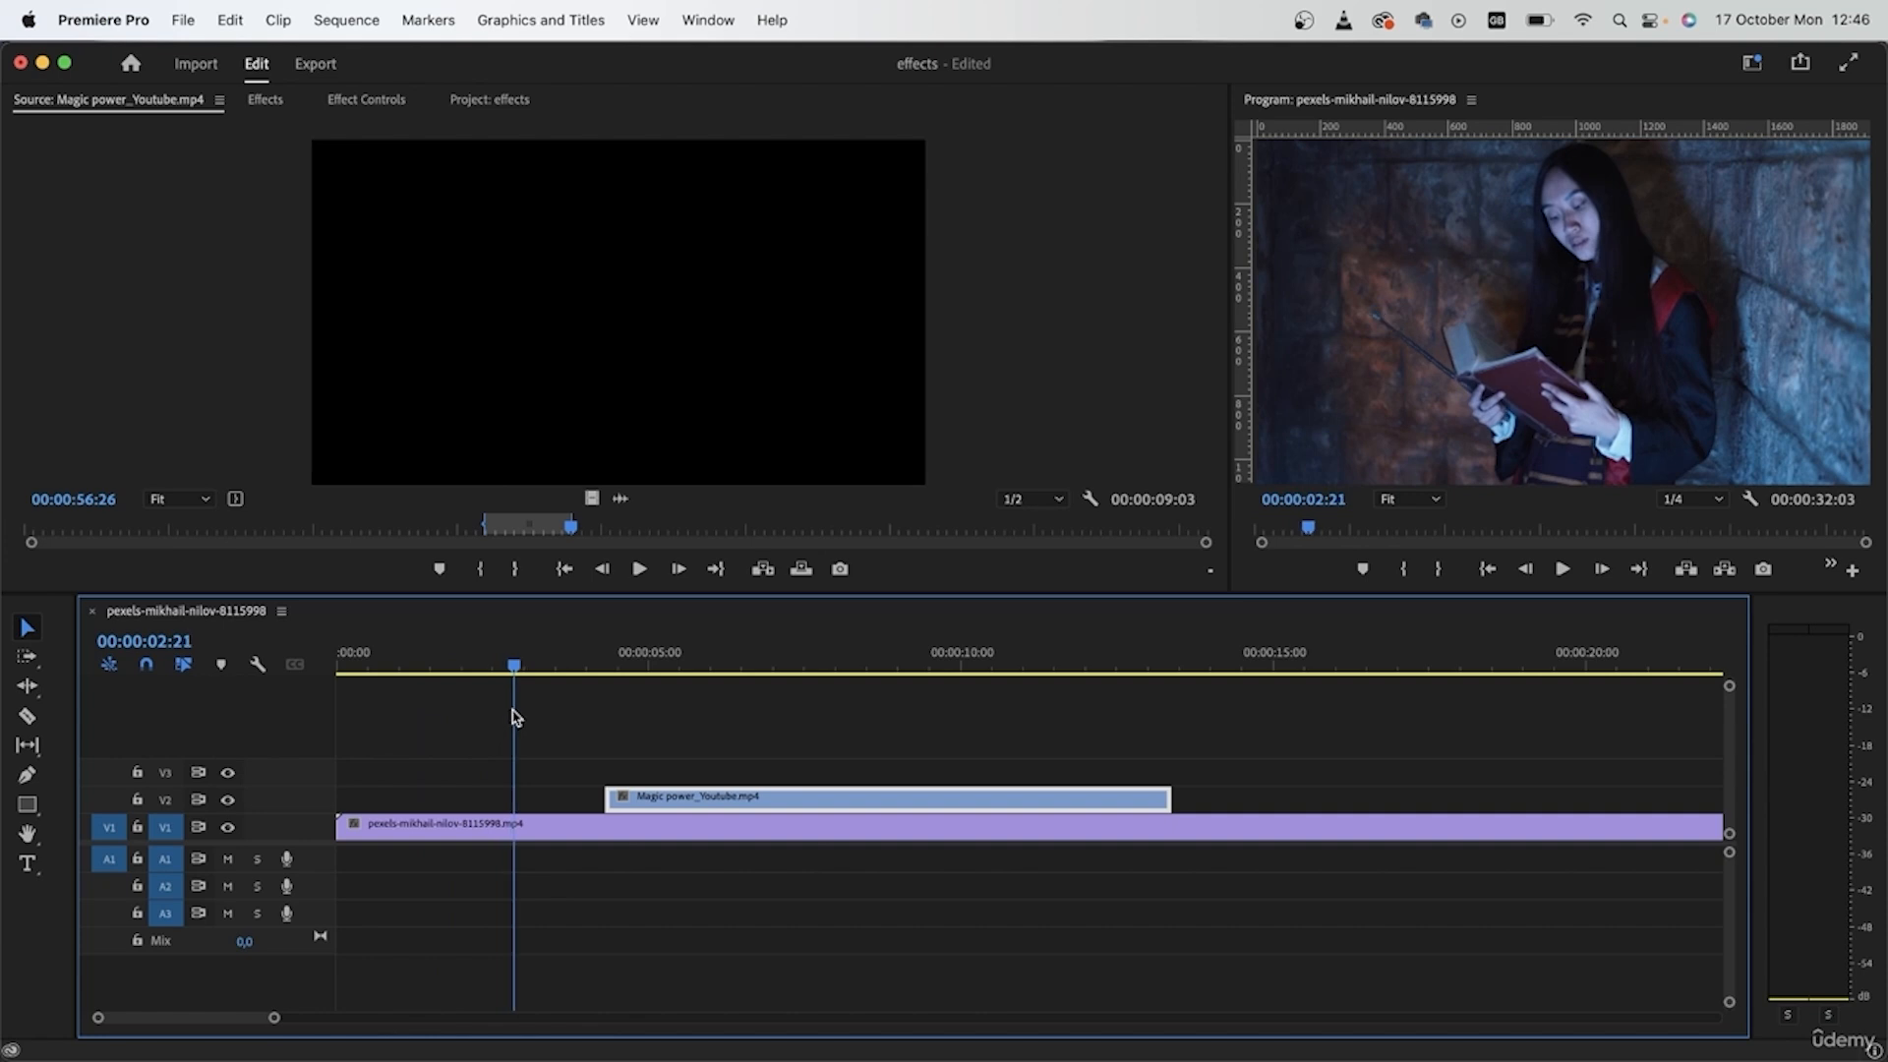
drag(713, 809, 622, 809)
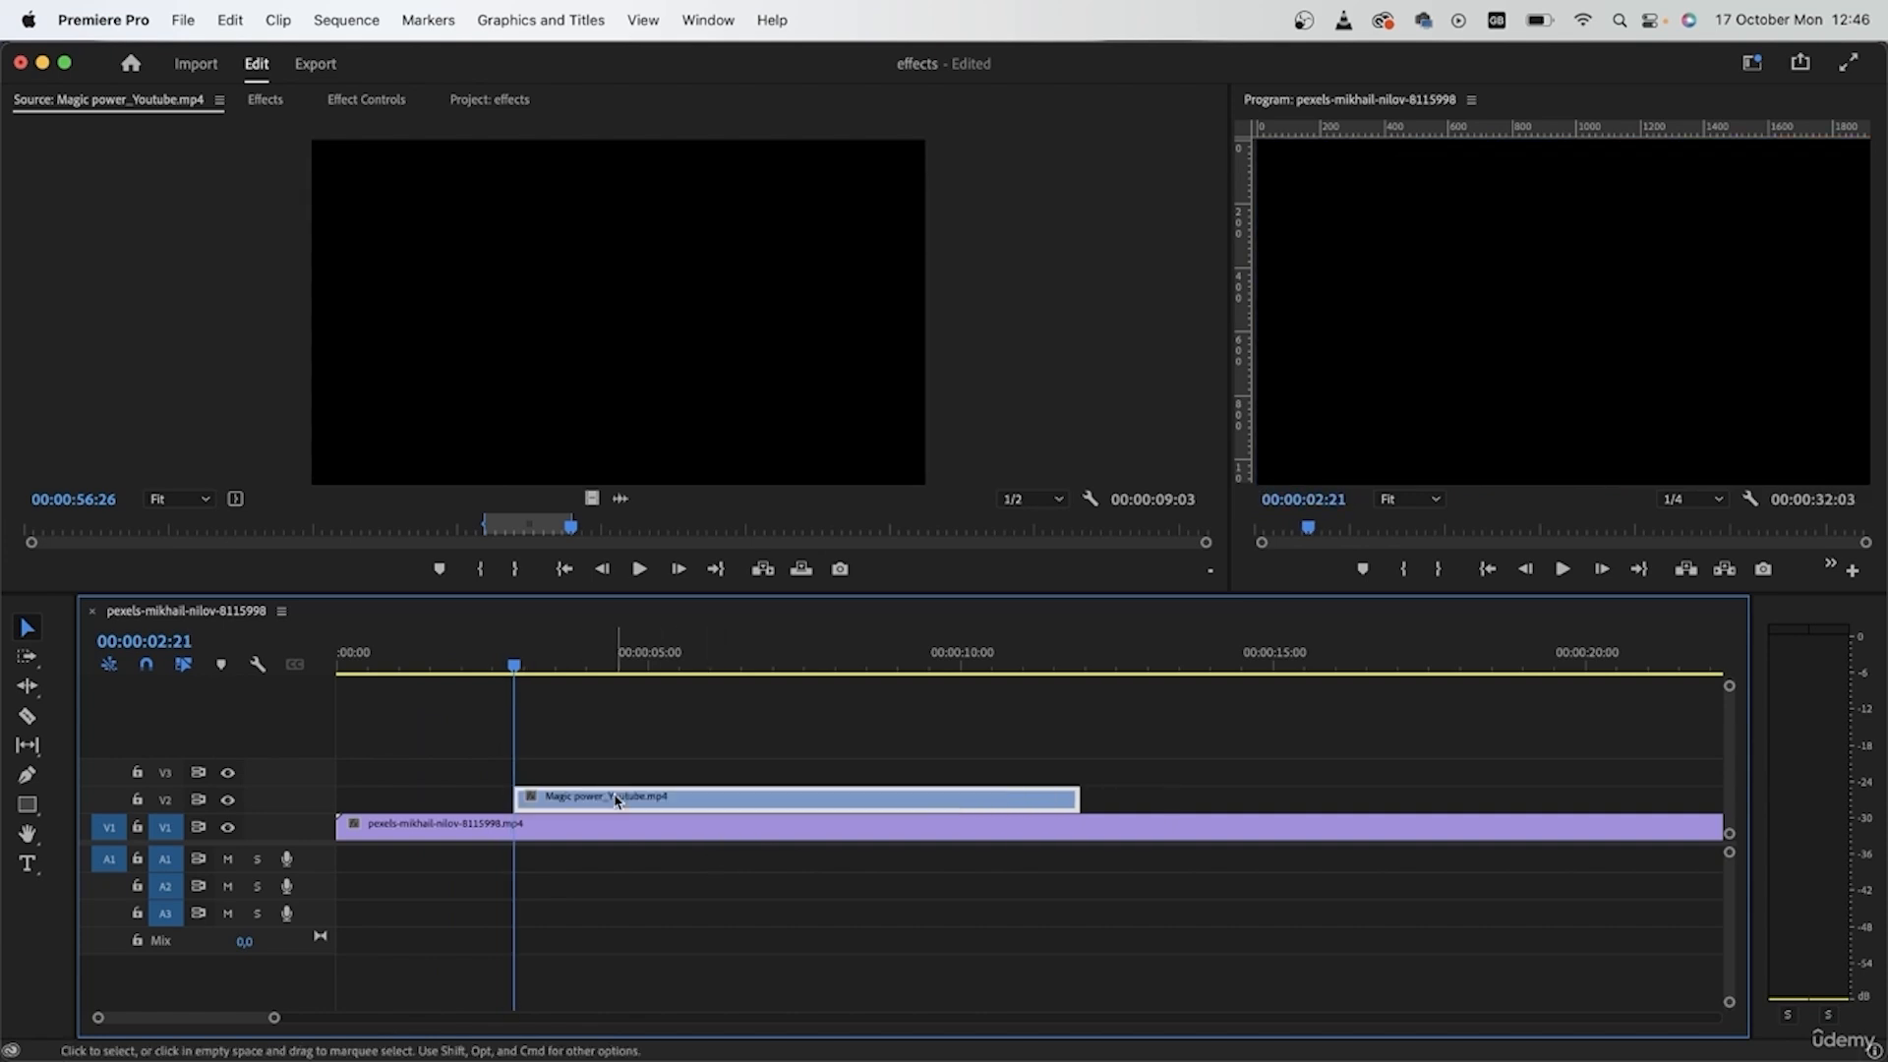
- Split the pexels-mikhail-nilov-8115998.mp4 clip where the effect clip ends and delete the remainder
key(minus)
drag(457, 656, 652, 706)
key(c)
key(v)
click(832, 829)
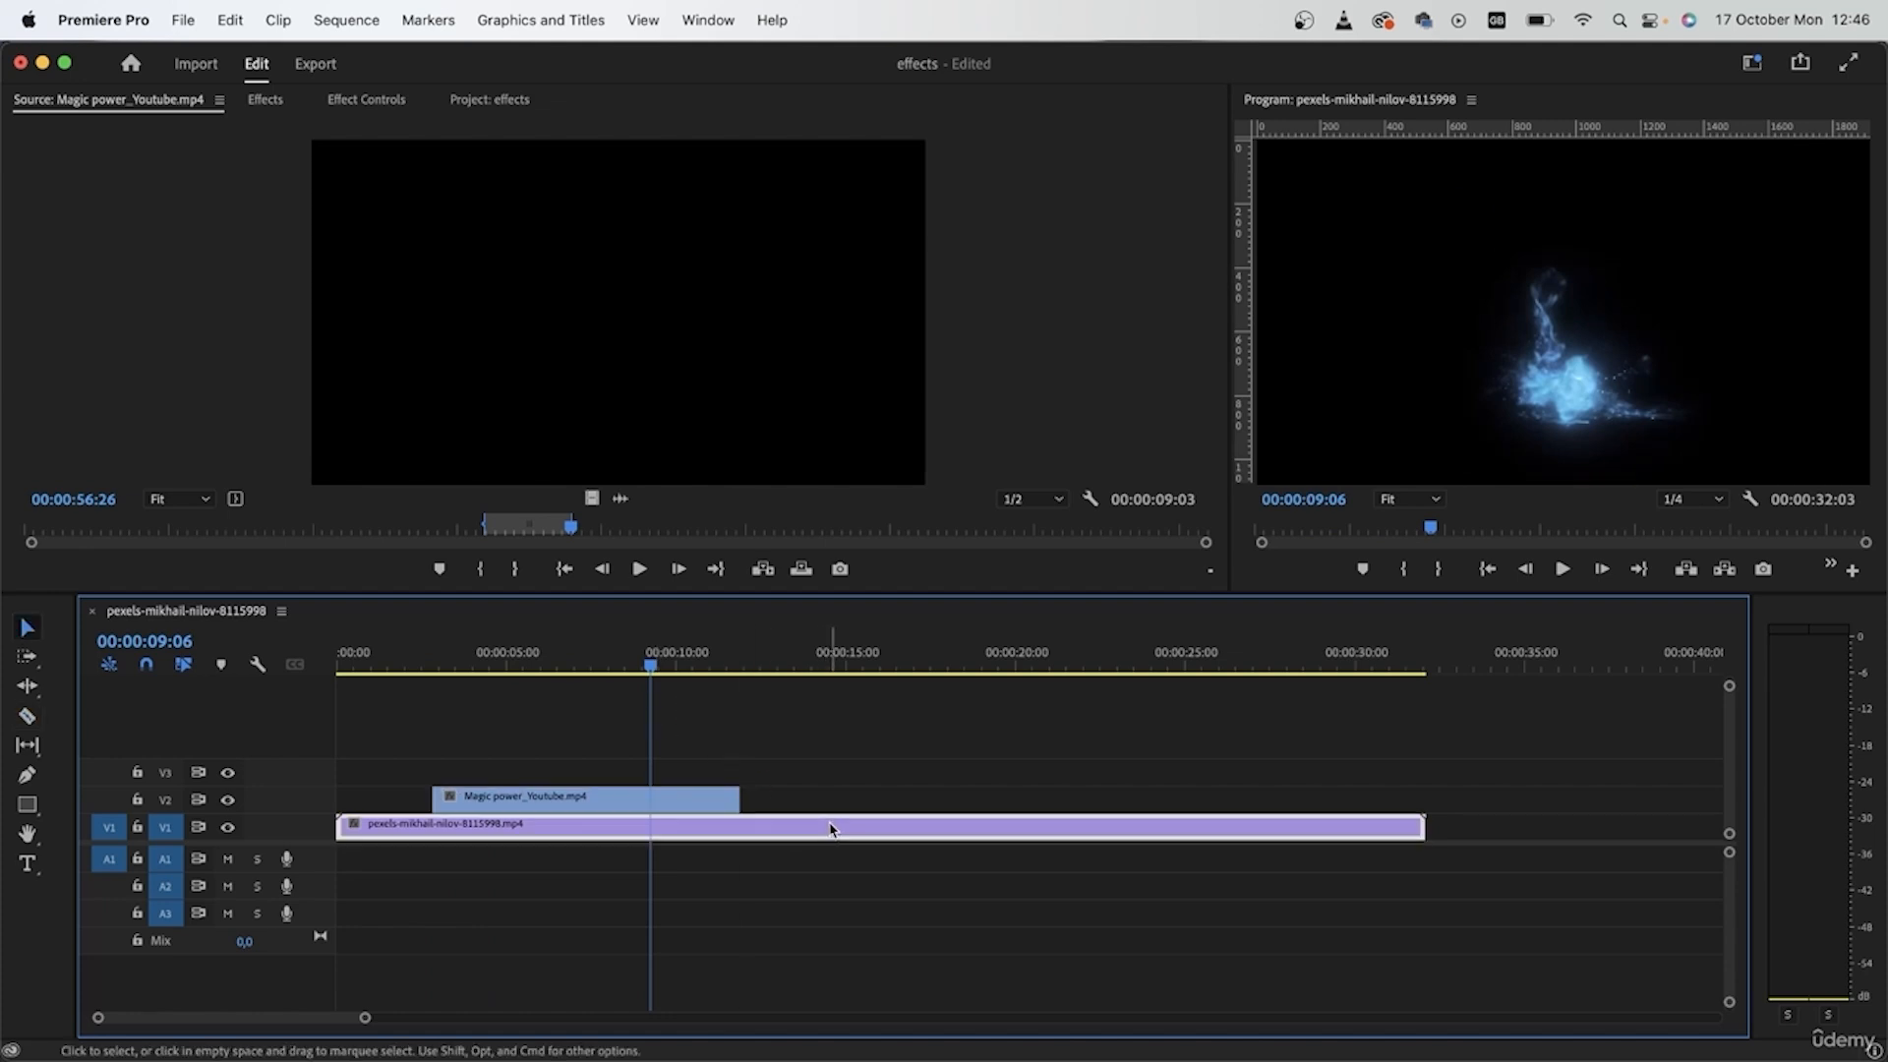
key(c)
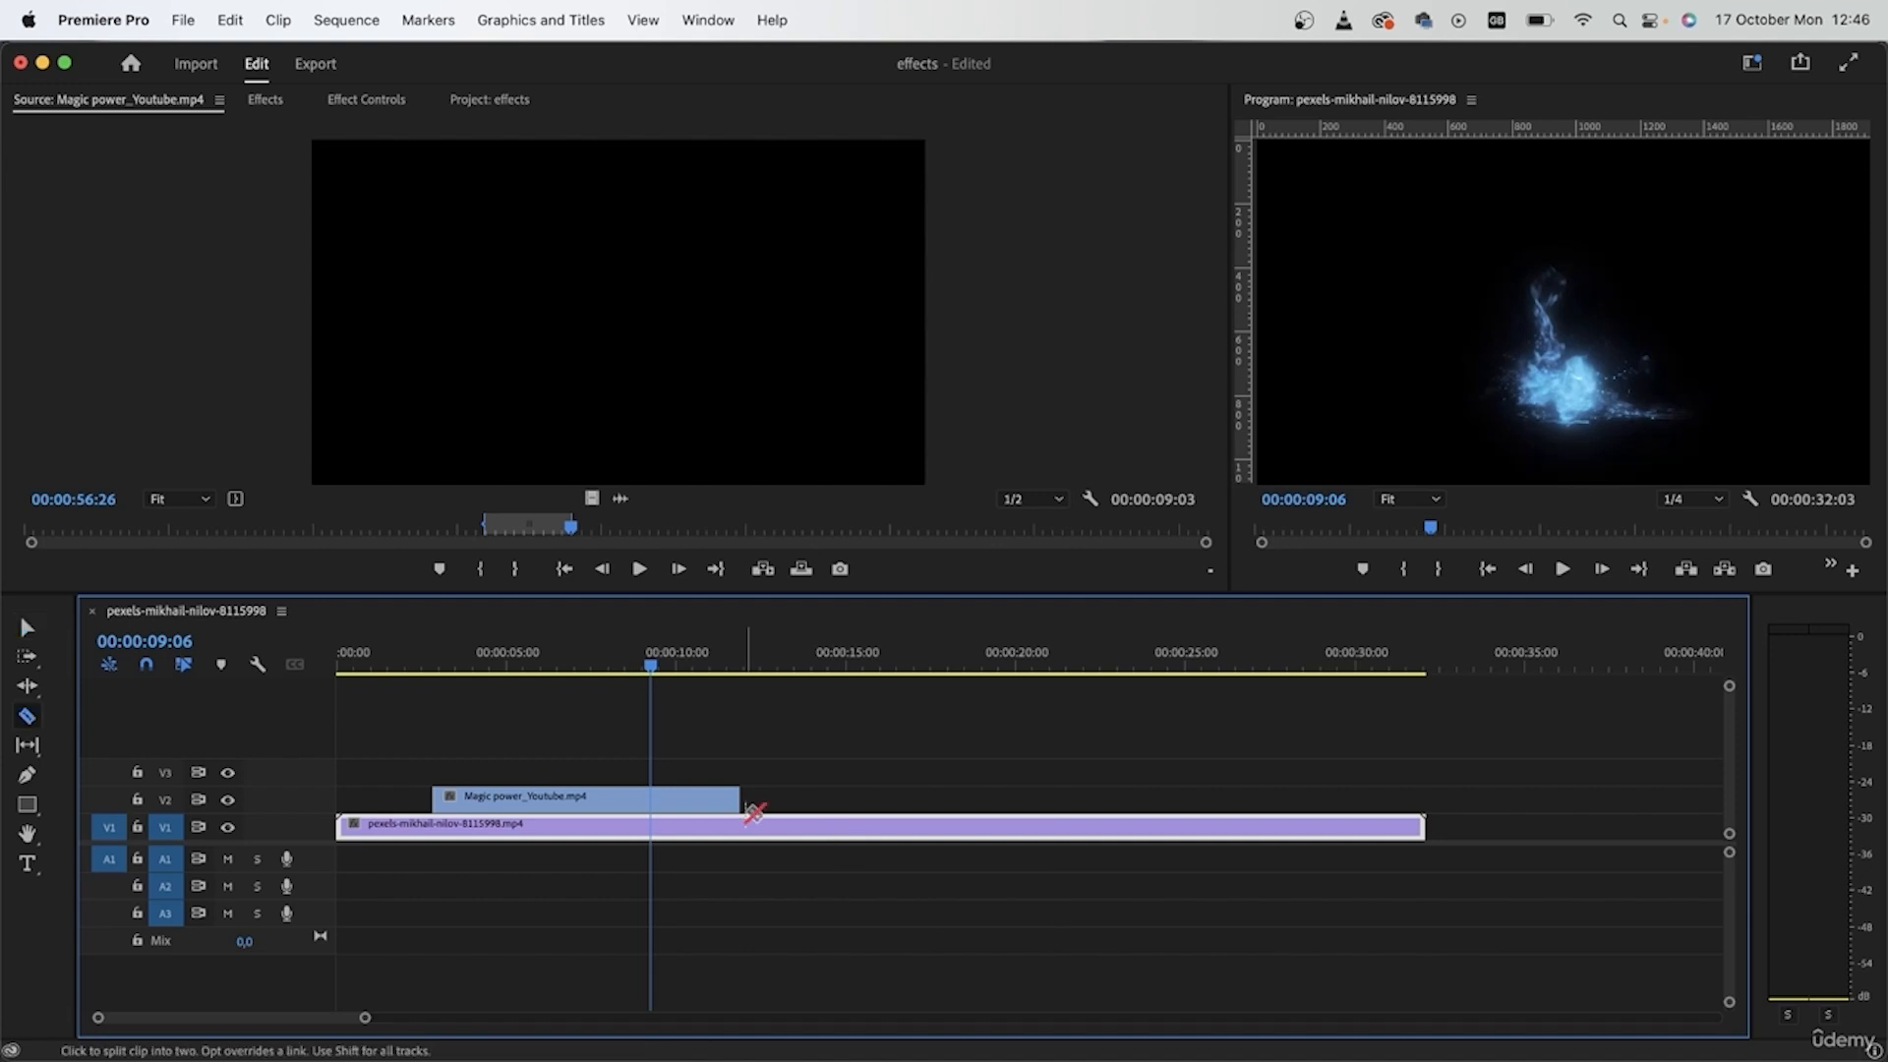
click(743, 831)
key(v)
click(805, 832)
key(Delete)
- Select both timeline clips and replace them with an After Effects composition
drag(841, 752, 617, 892)
right_click(622, 804)
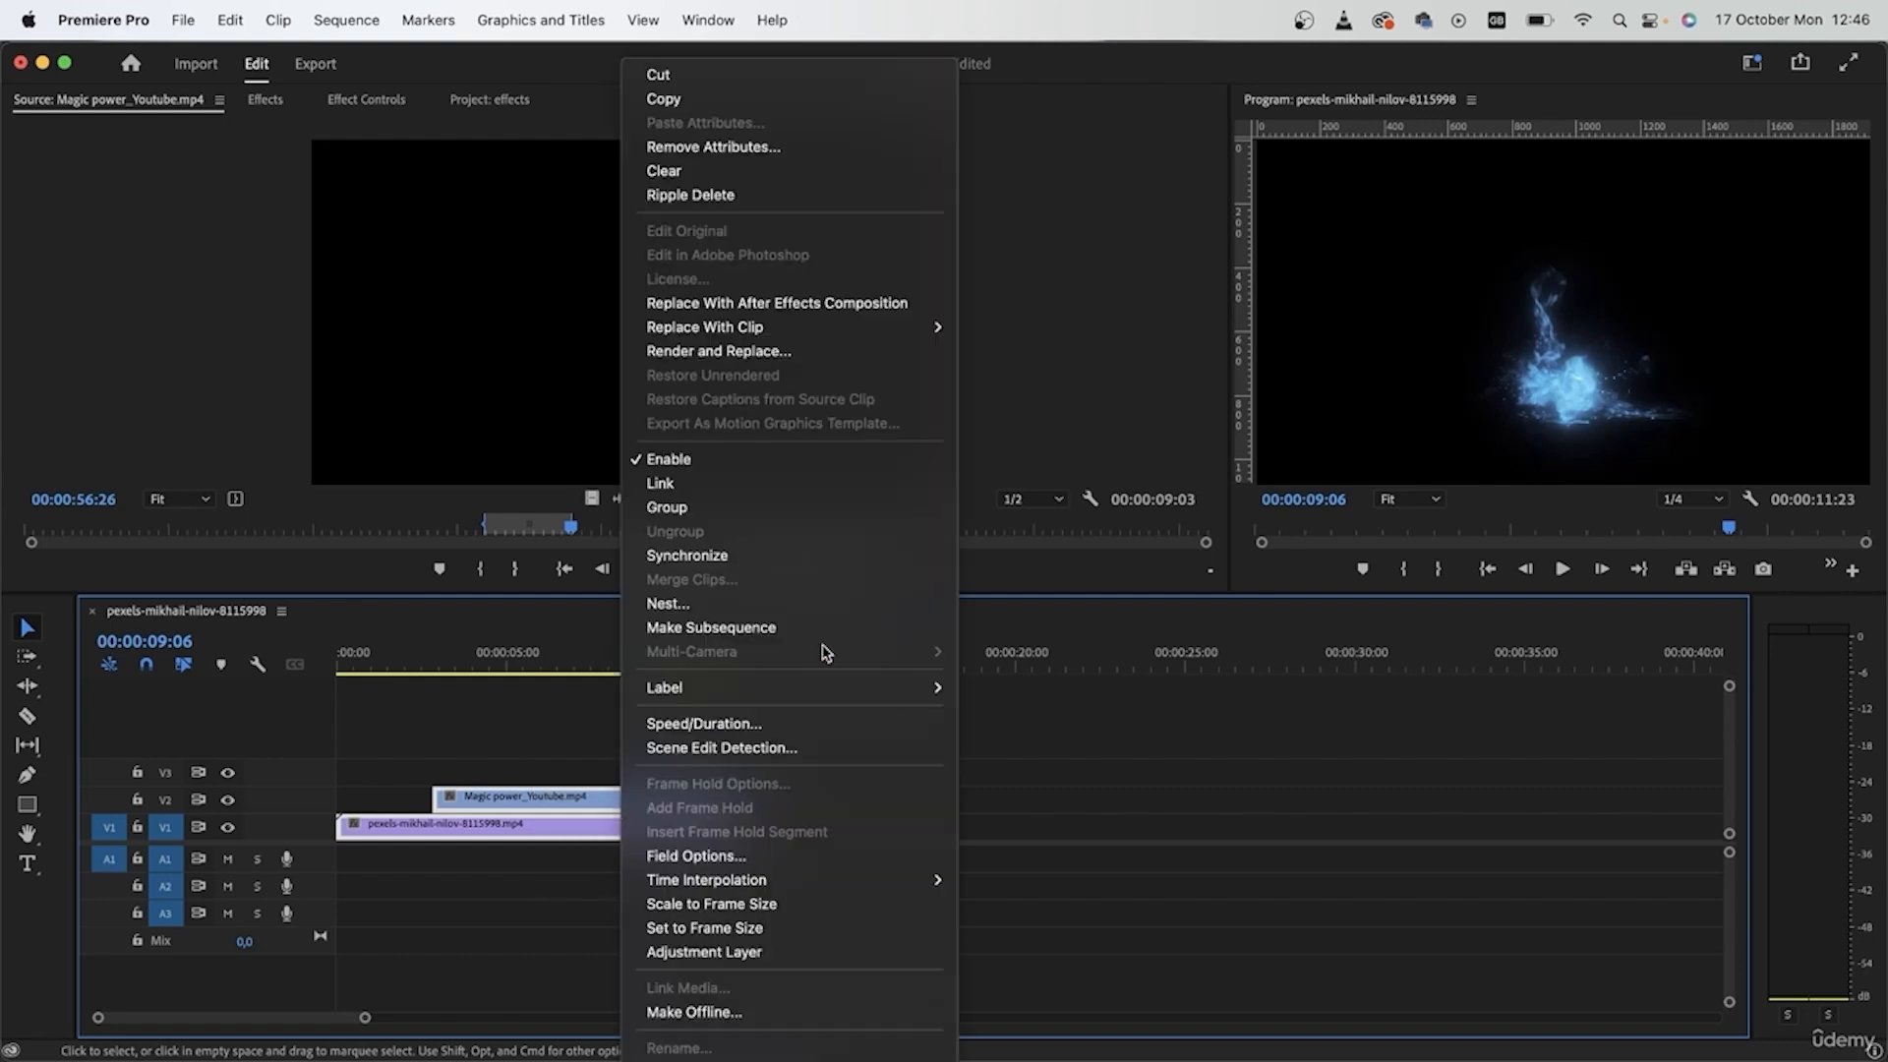
click(792, 305)
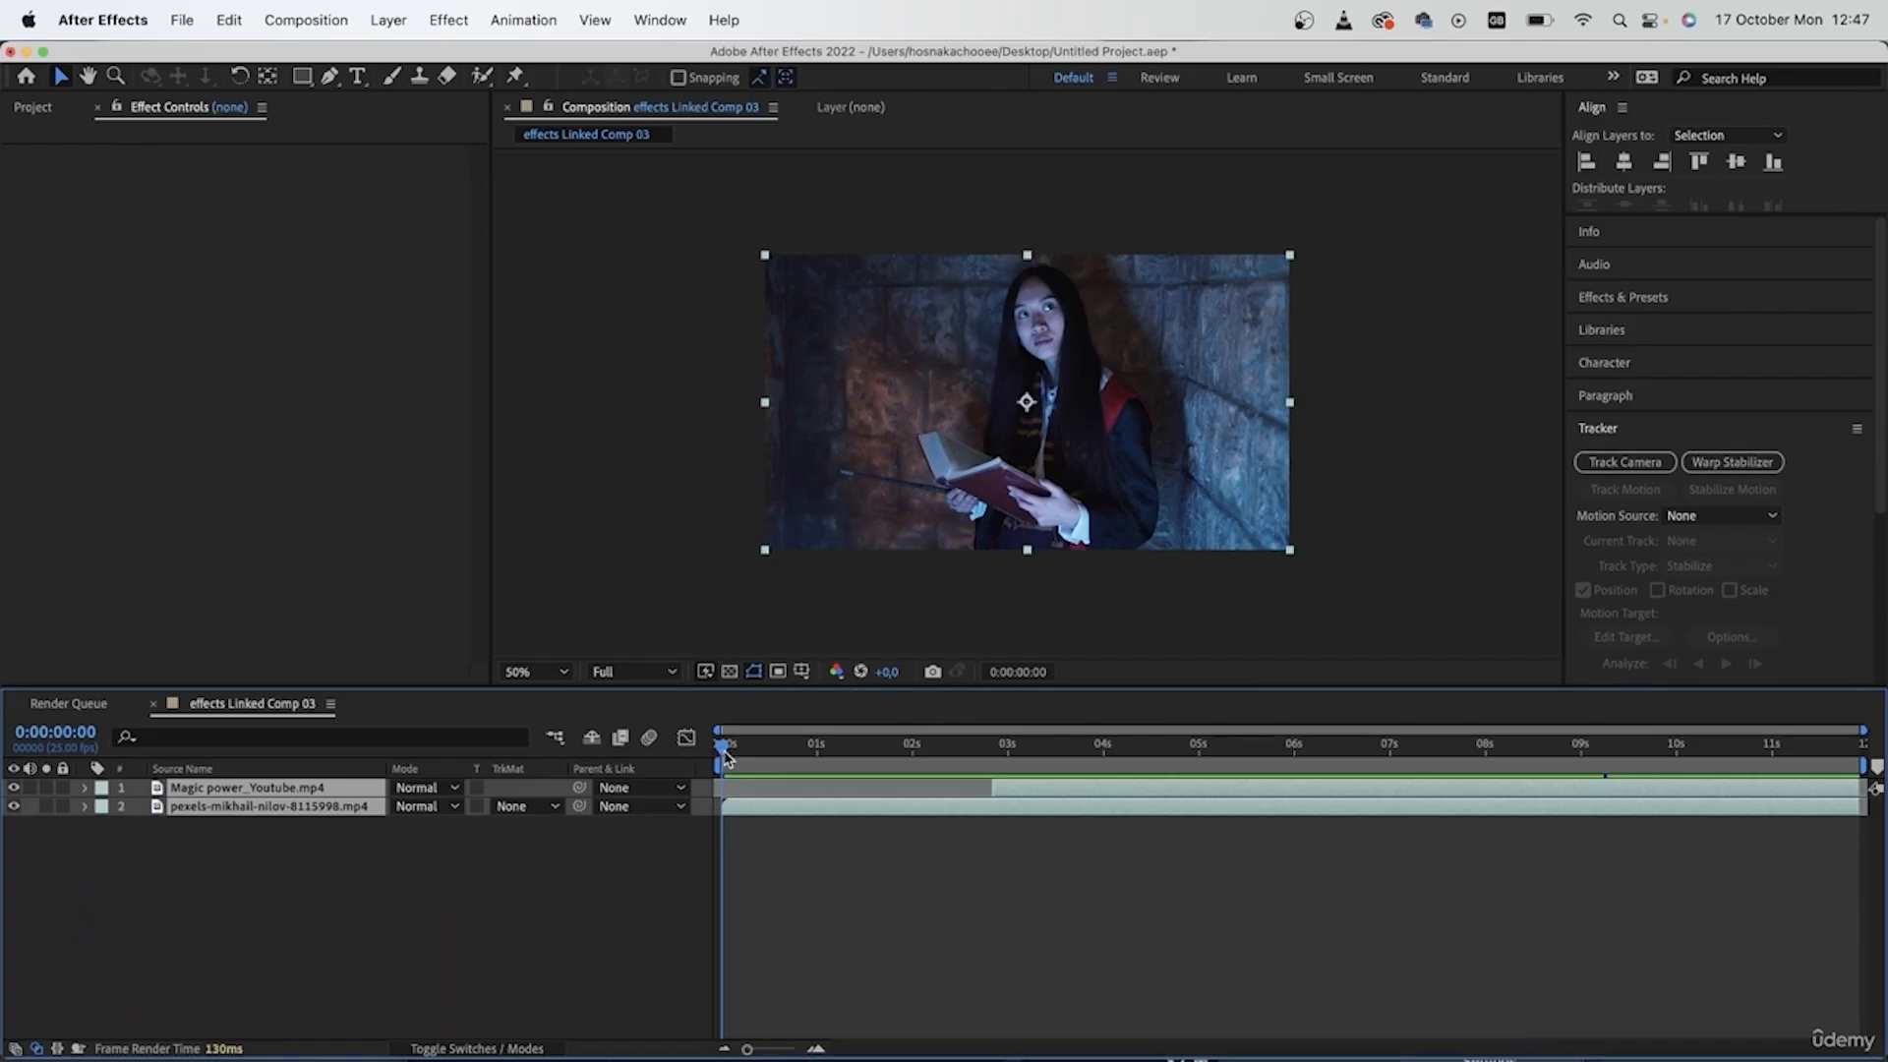
- Add a null object to the composition and rename it wand
click(931, 982)
right_click(487, 872)
mouse_move(516, 863)
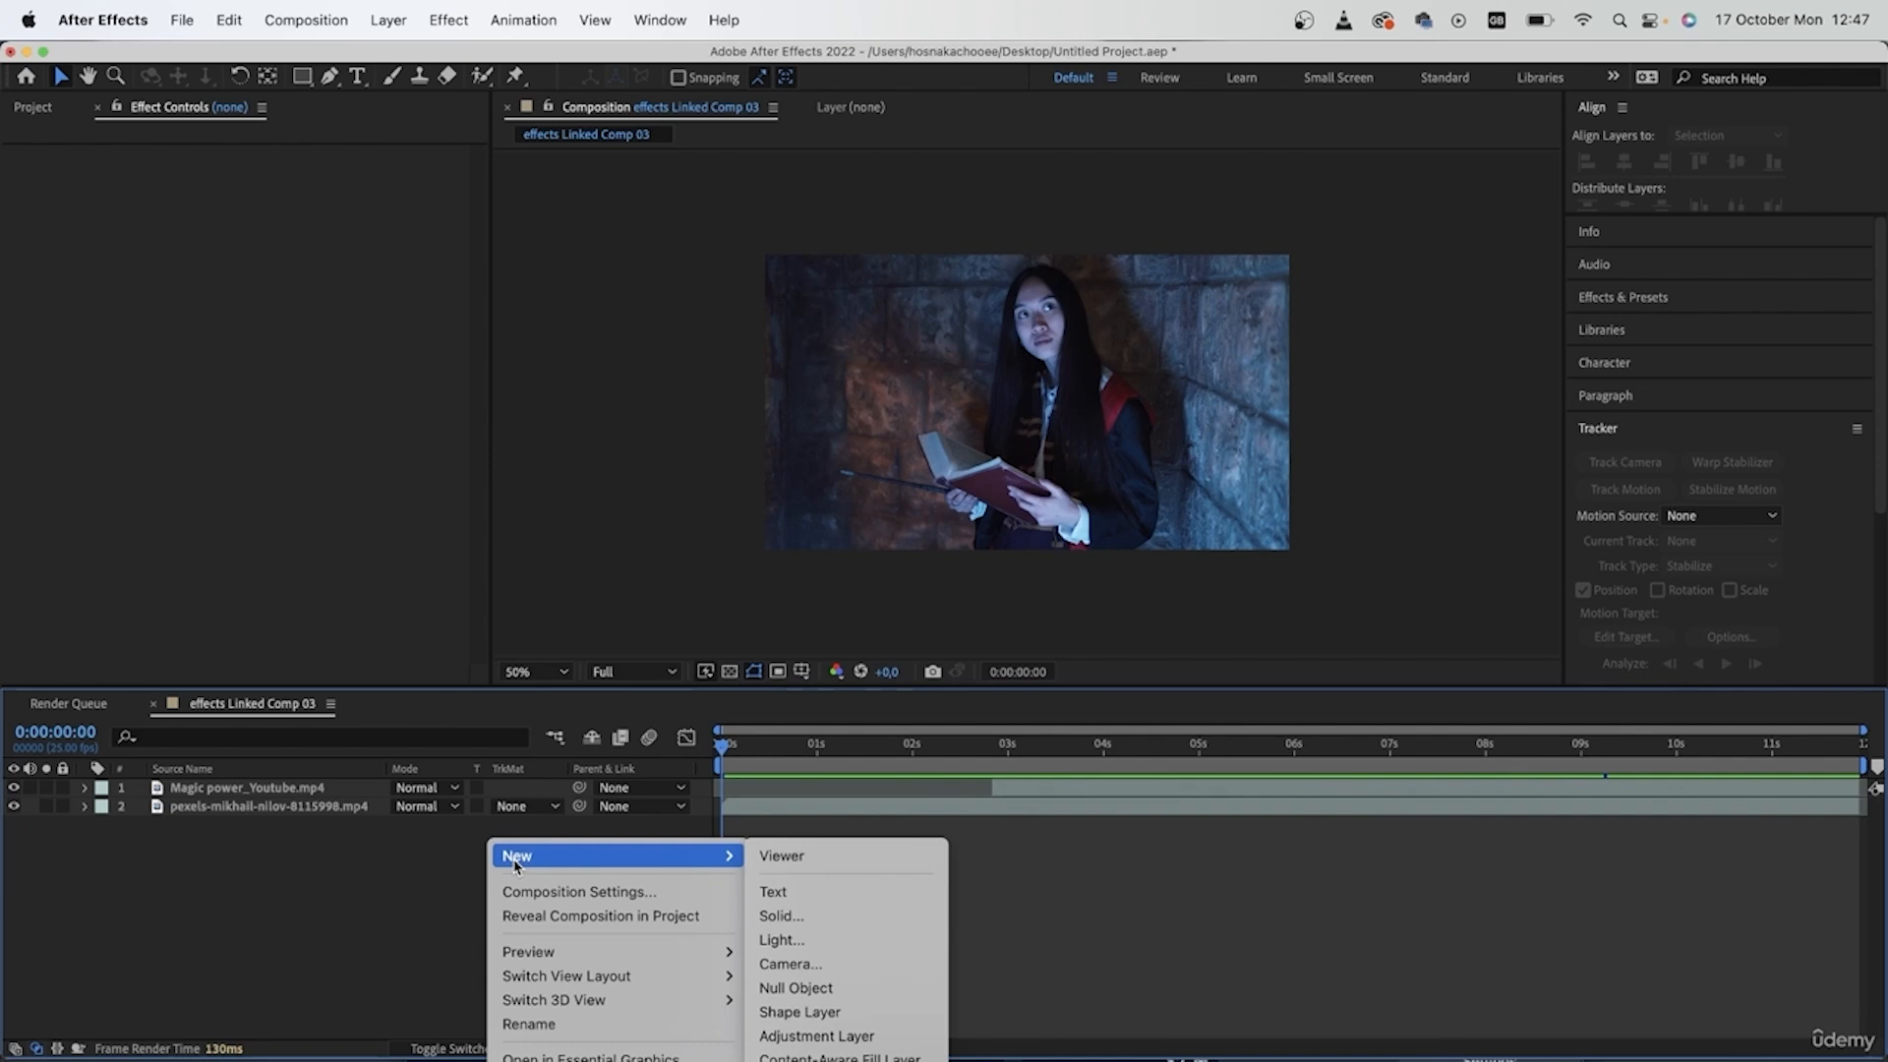
click(875, 992)
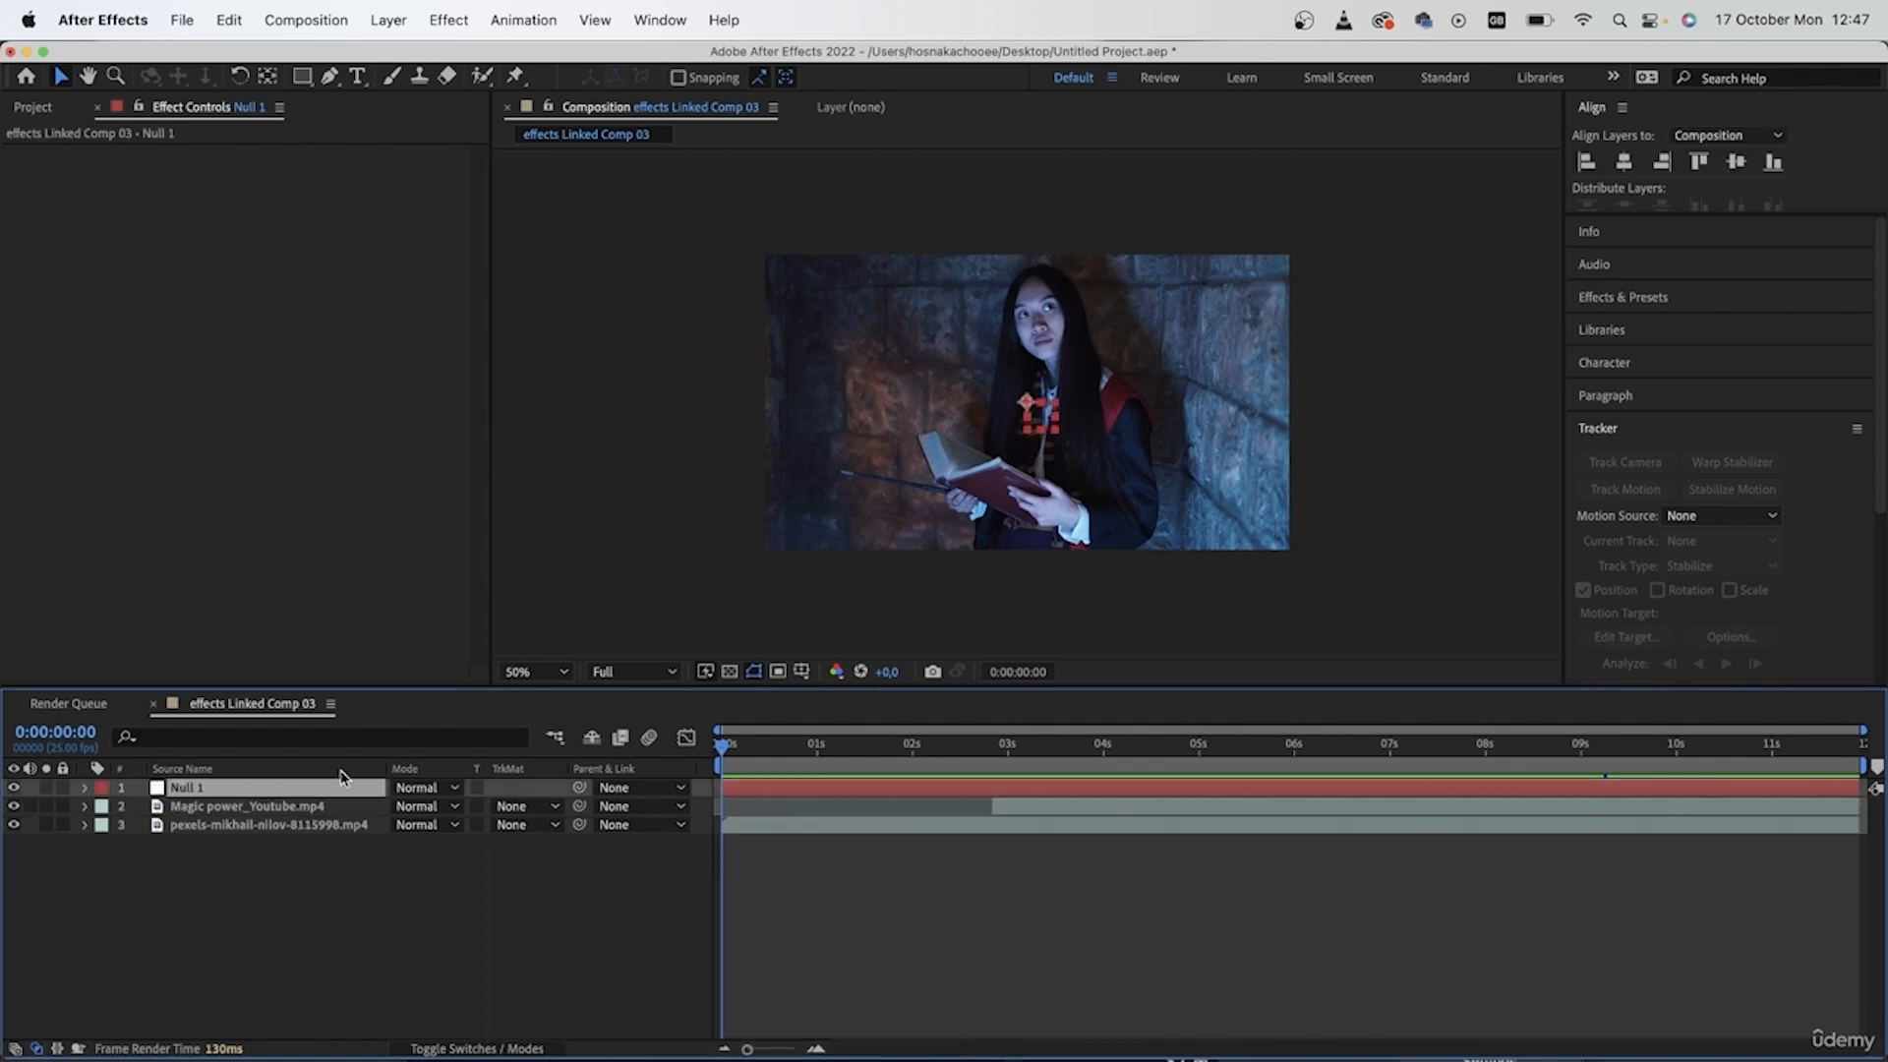
key(Return)
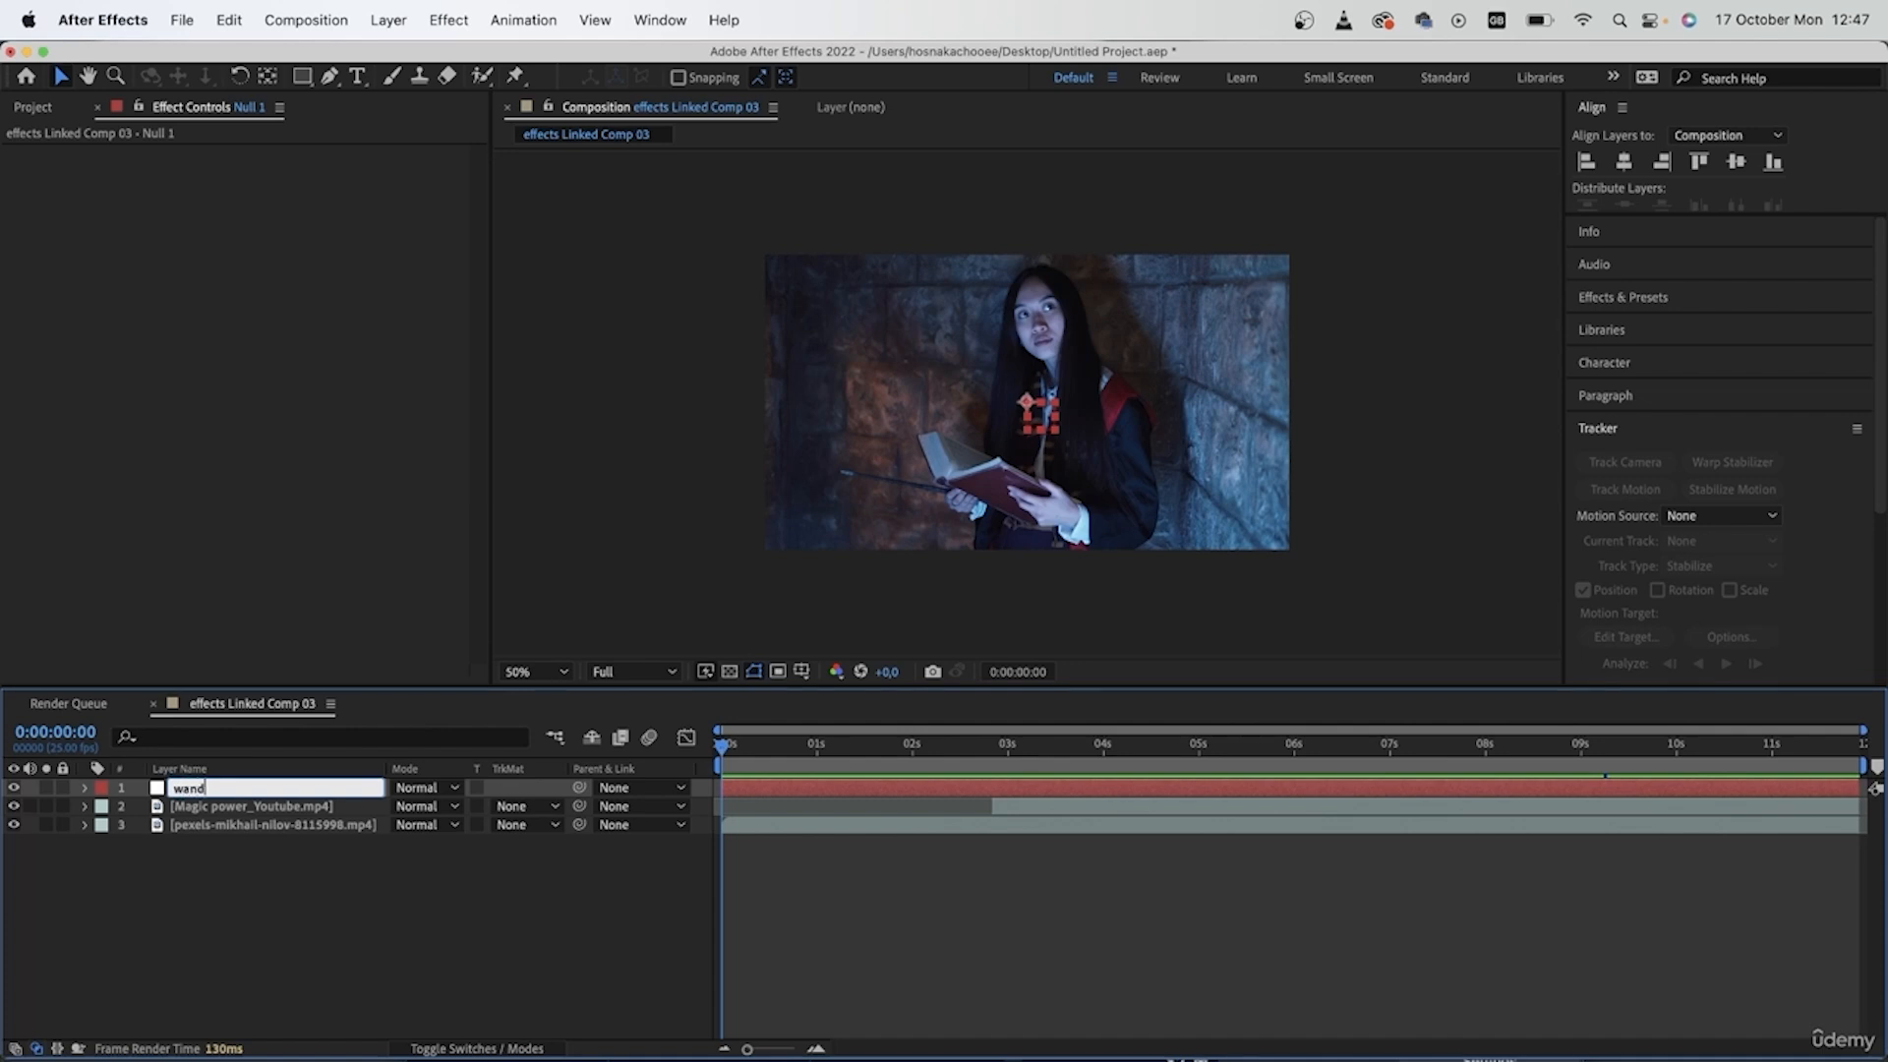
key(Return)
click(95, 929)
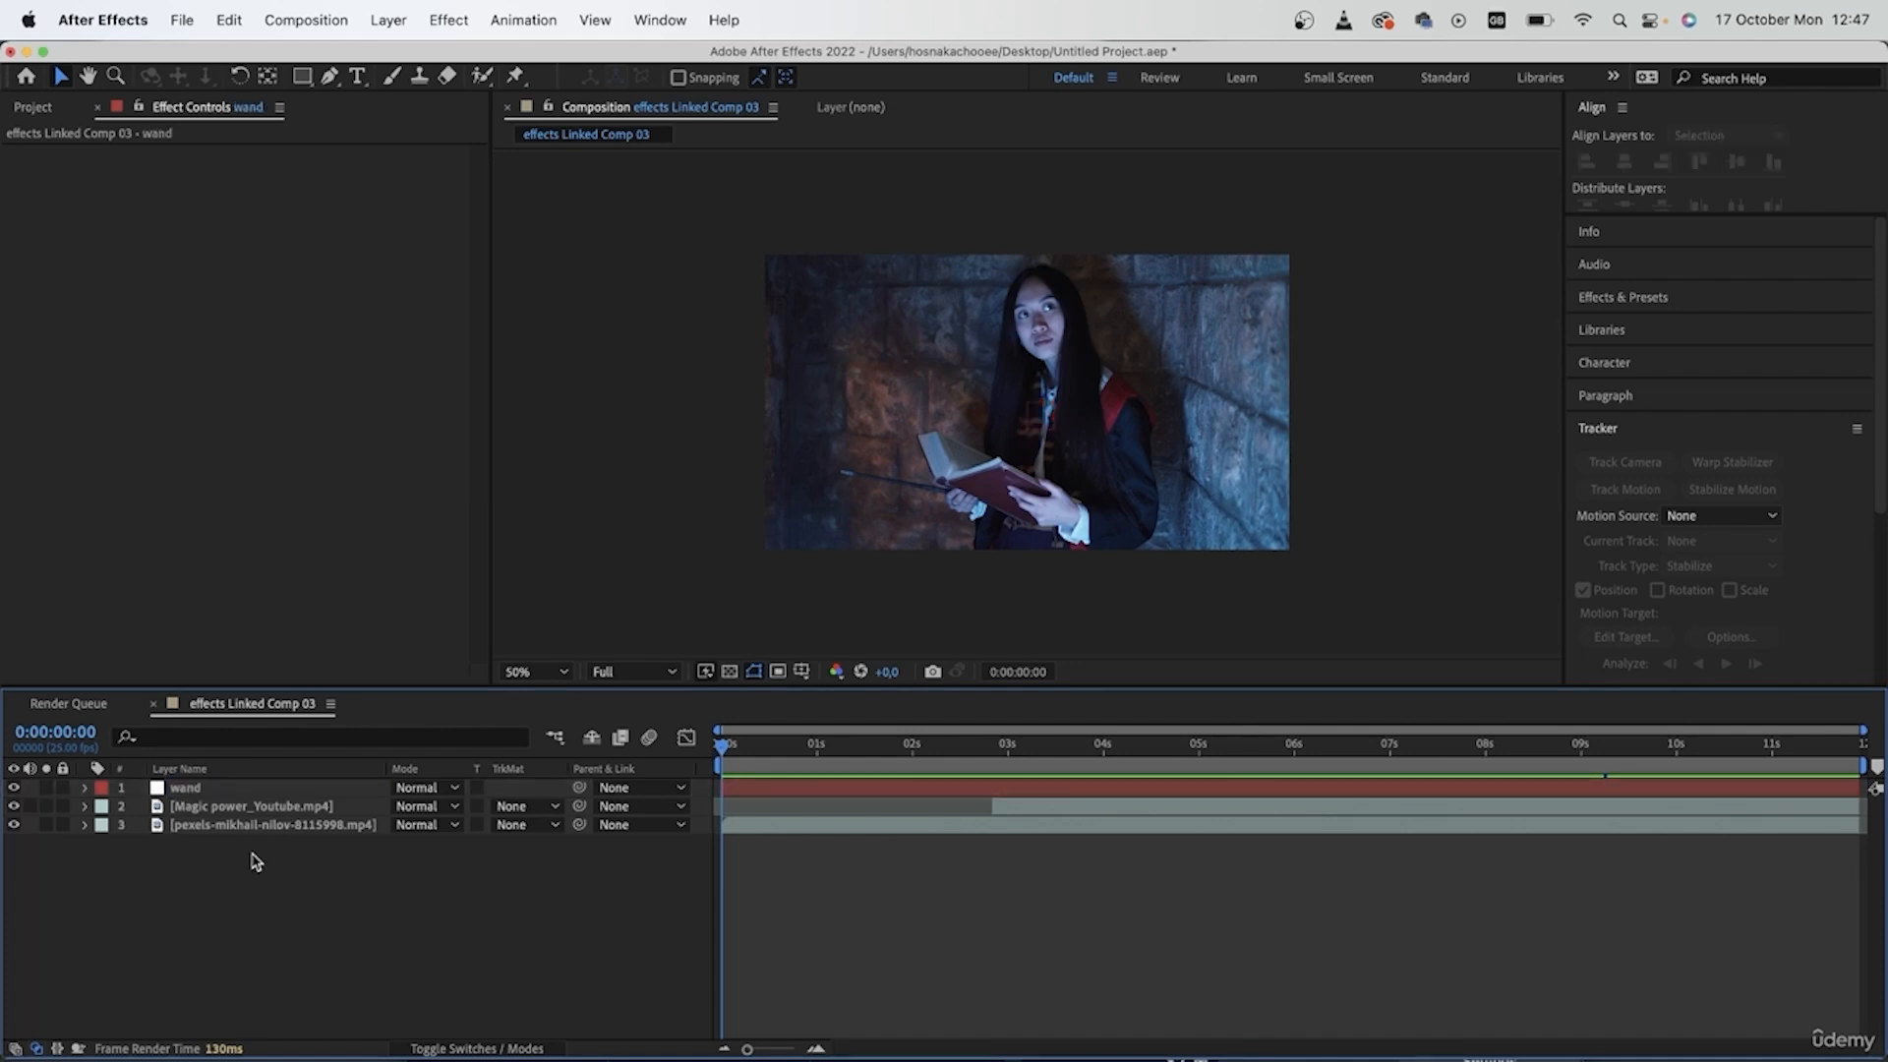
- Start motion tracking on the pexels-mikhail-nilov-8115998.mp4 layer with the playhead at 0:00:02:20
click(261, 828)
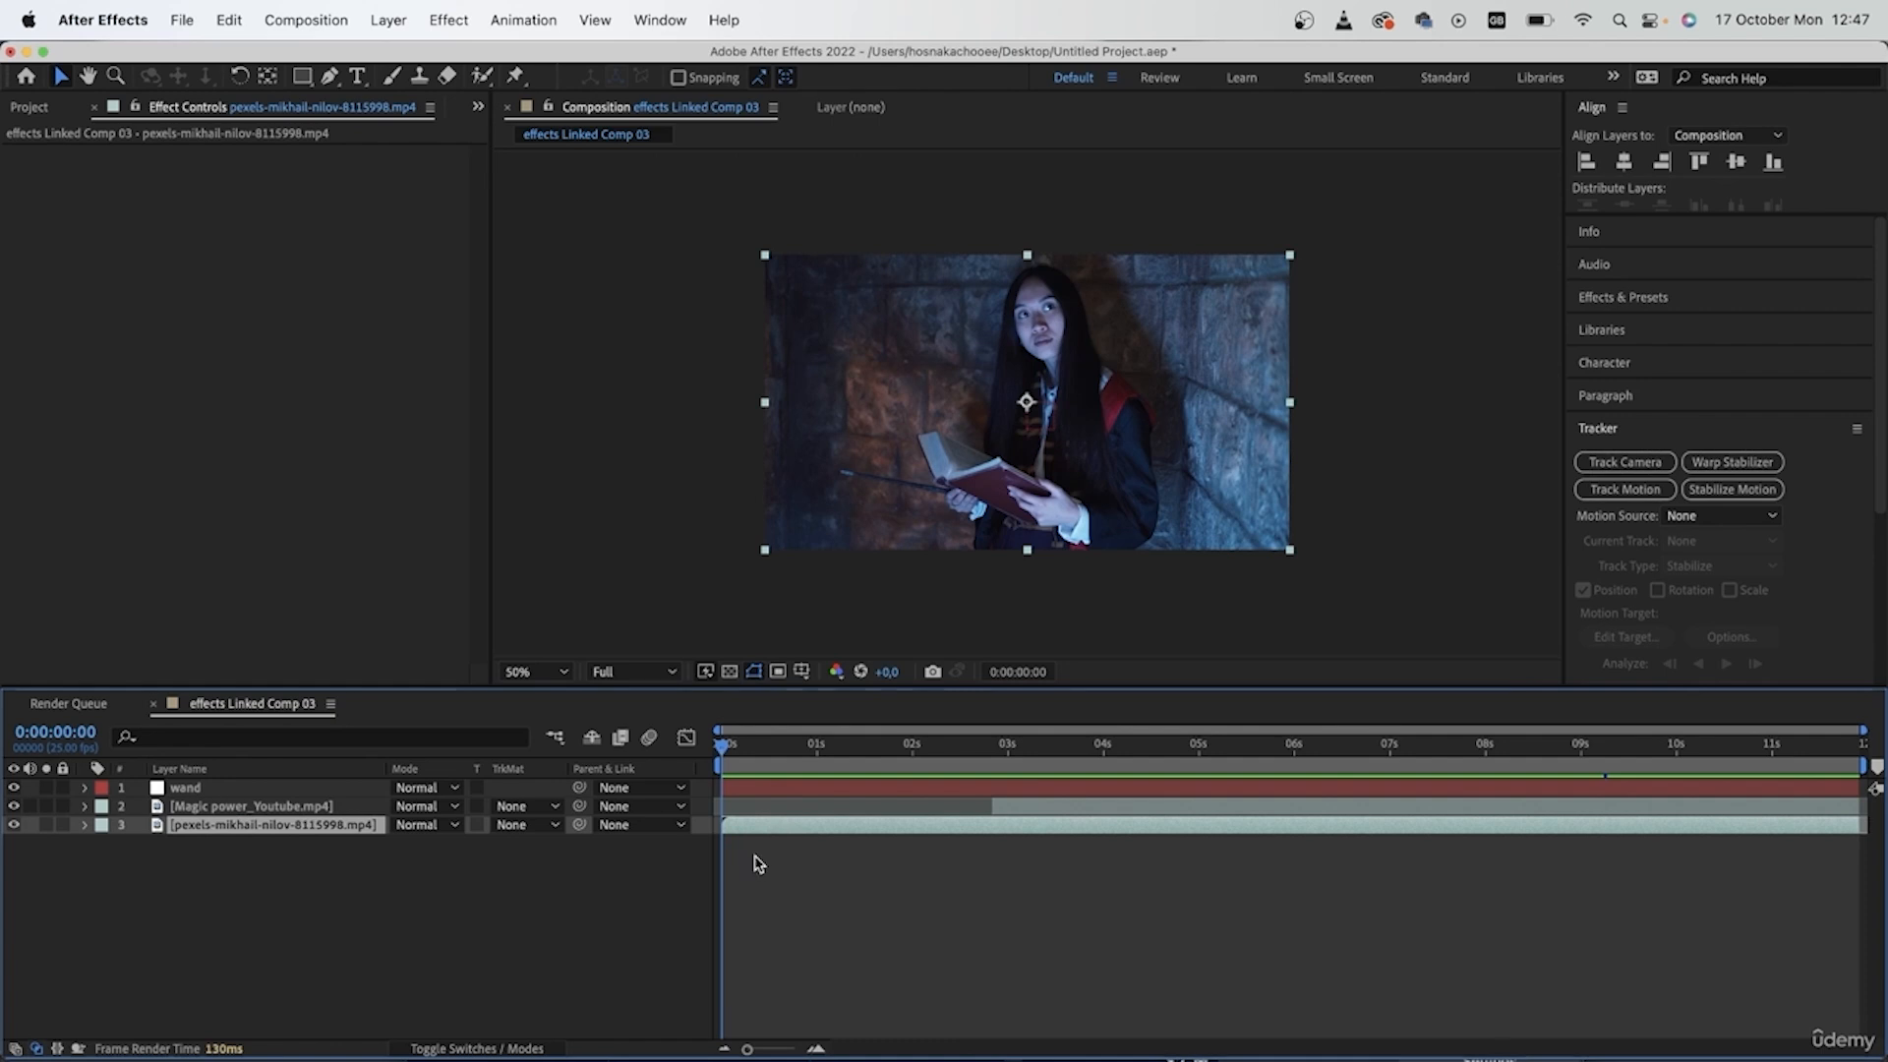
click(1628, 491)
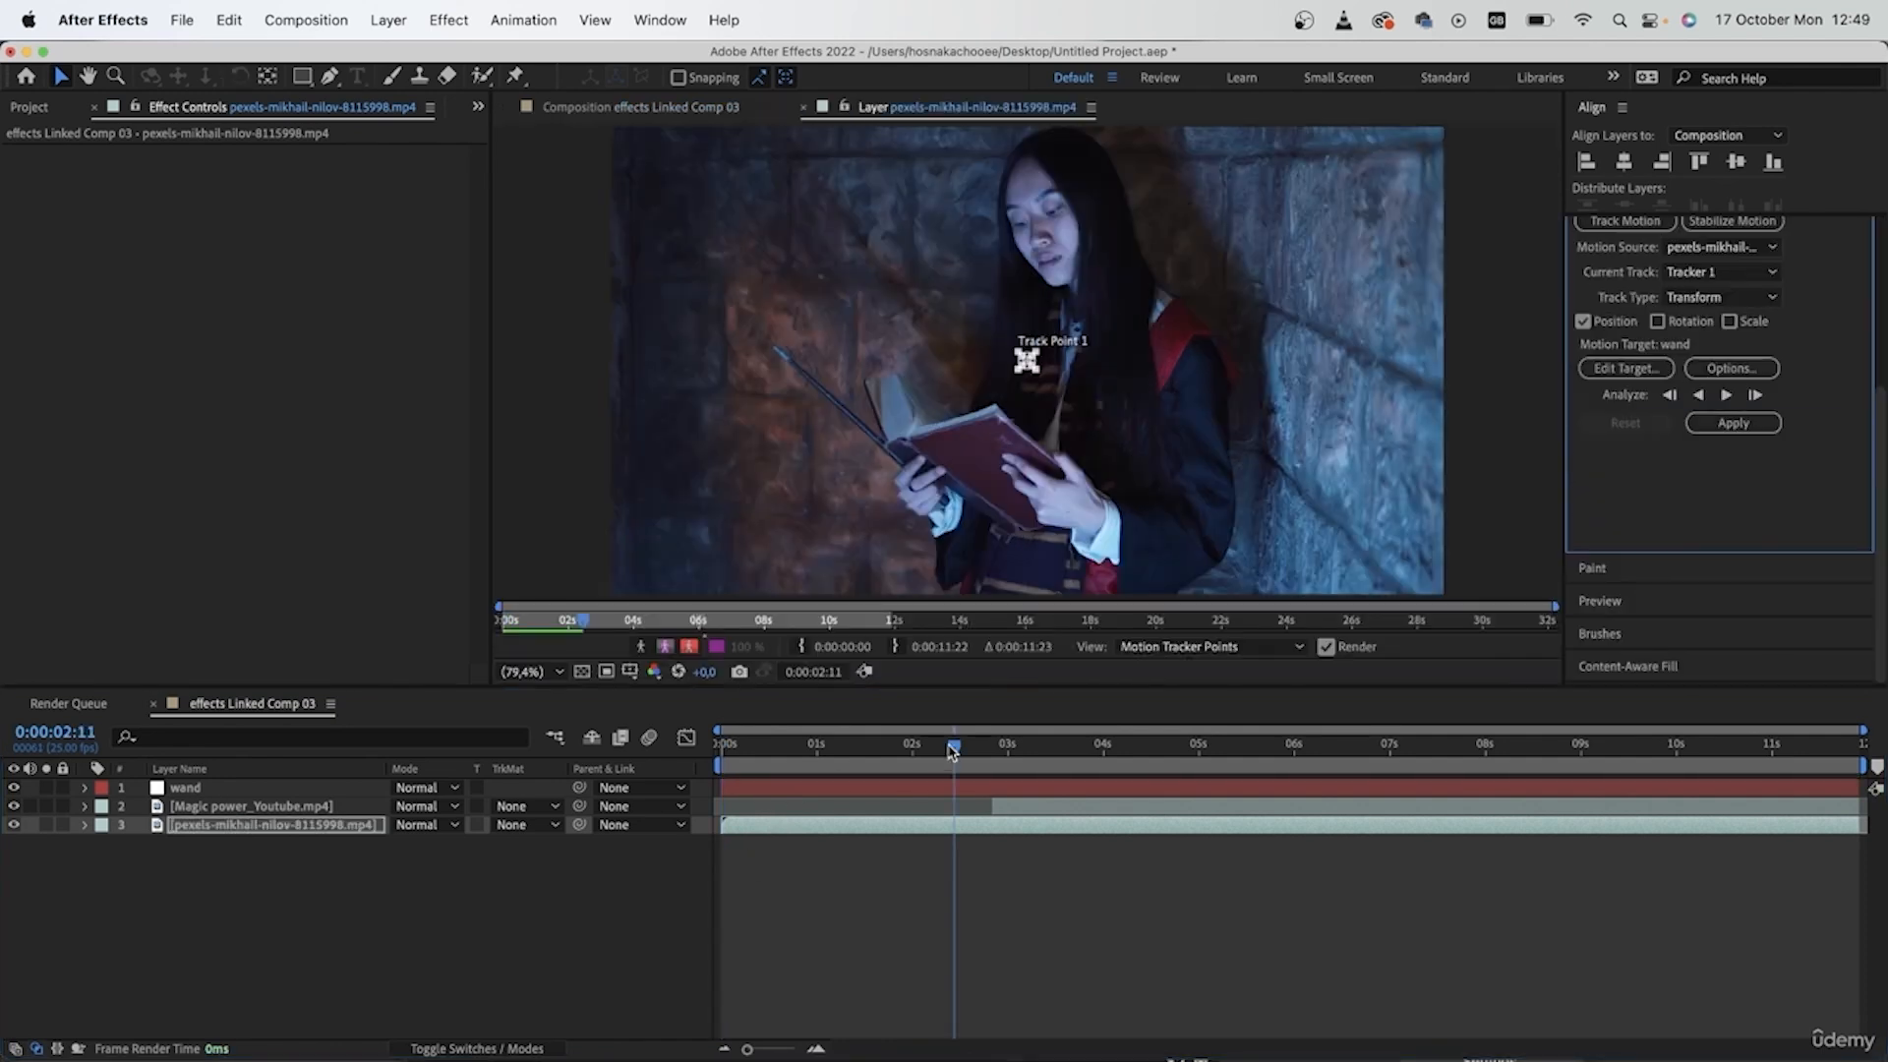
drag(952, 752, 991, 785)
click(1120, 808)
click(1010, 831)
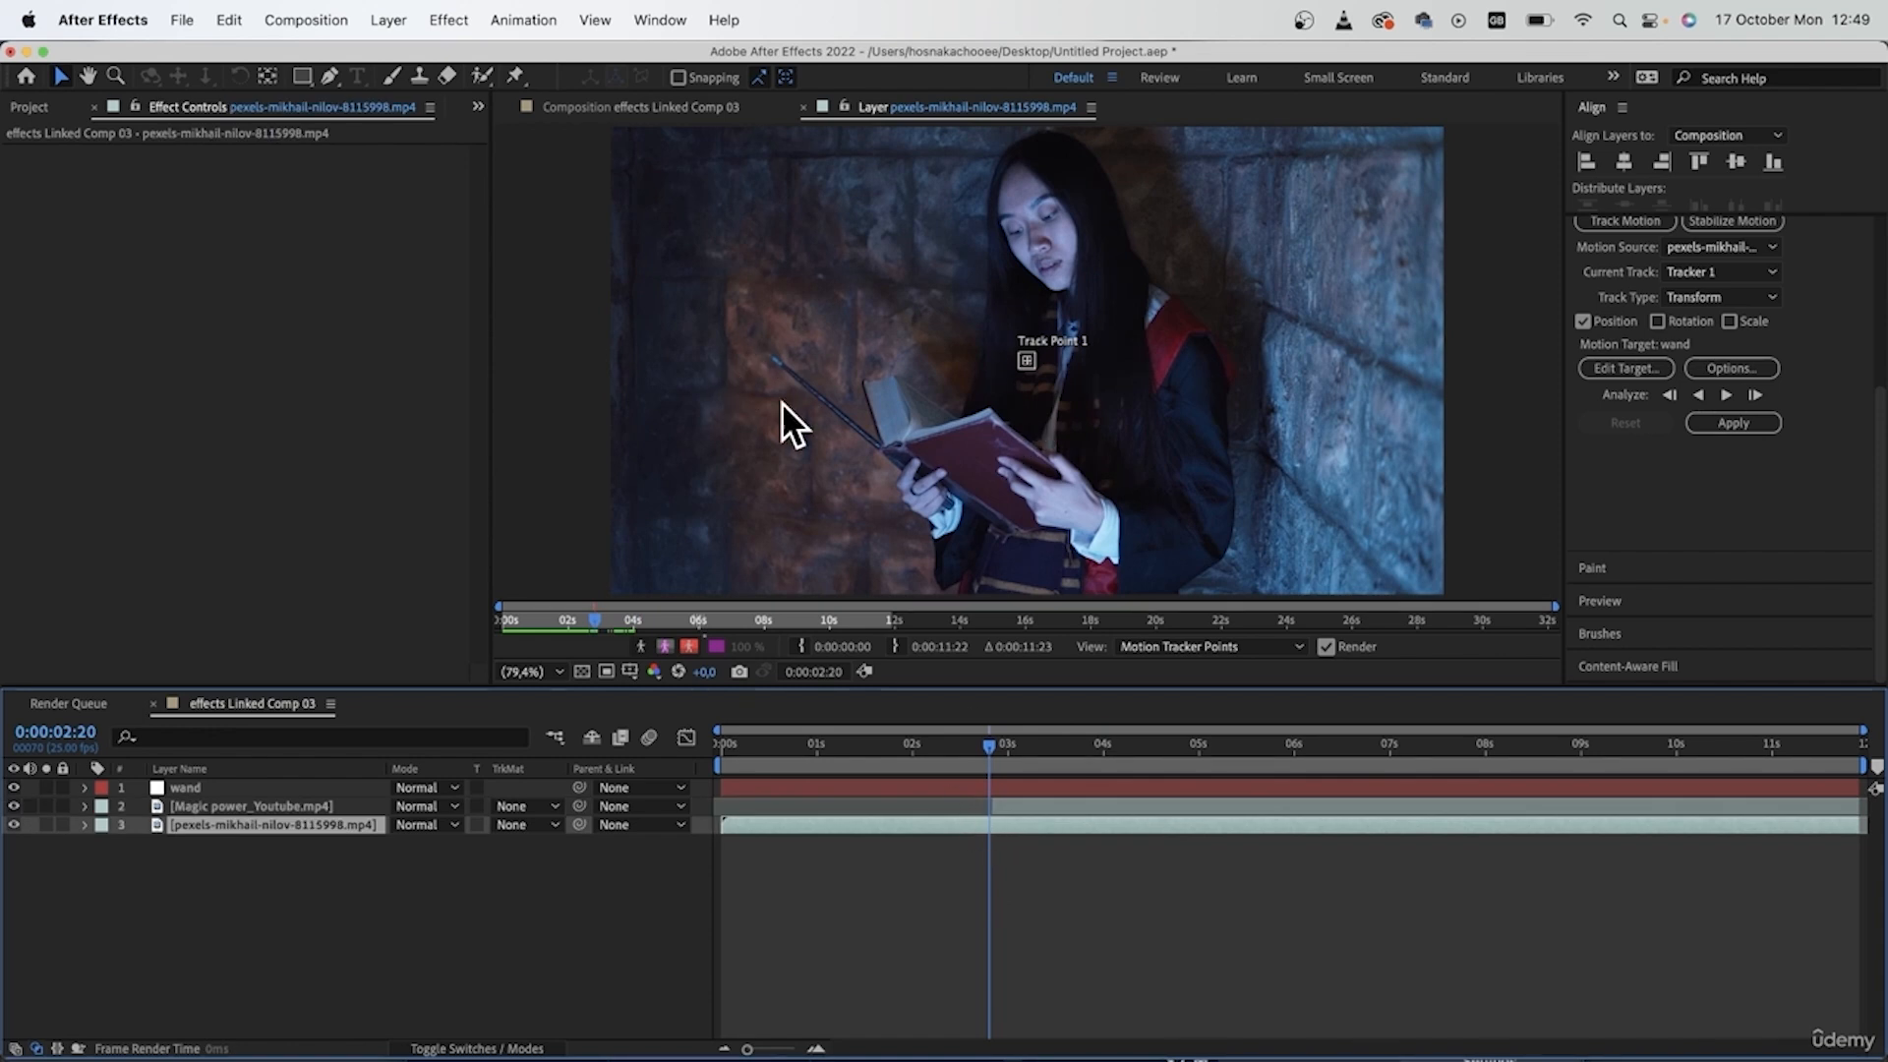
click(1013, 439)
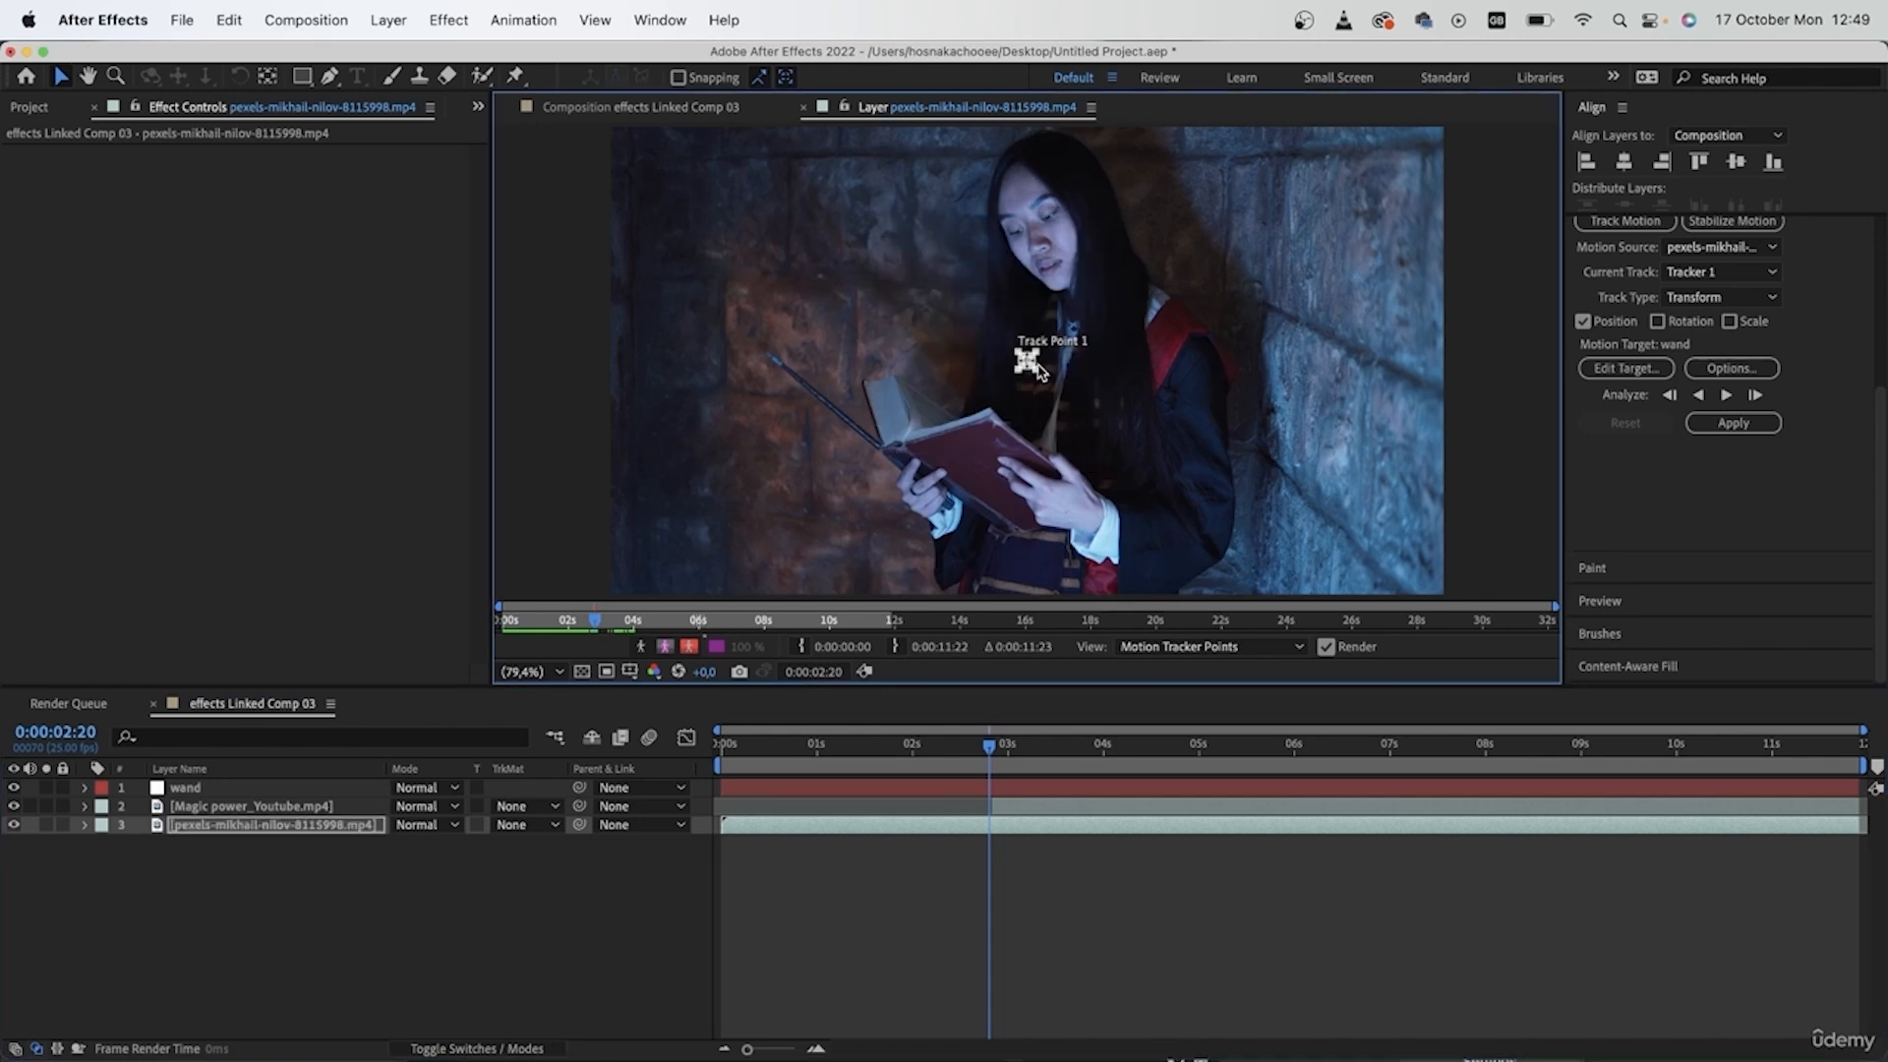
- Place Track Point 1 on the blue tip of the wand and adjust its search region around the feature box
drag(1022, 366, 788, 372)
drag(910, 438, 1294, 322)
scroll(794, 362, up, 5)
drag(1095, 515, 1045, 423)
drag(1023, 405, 1039, 390)
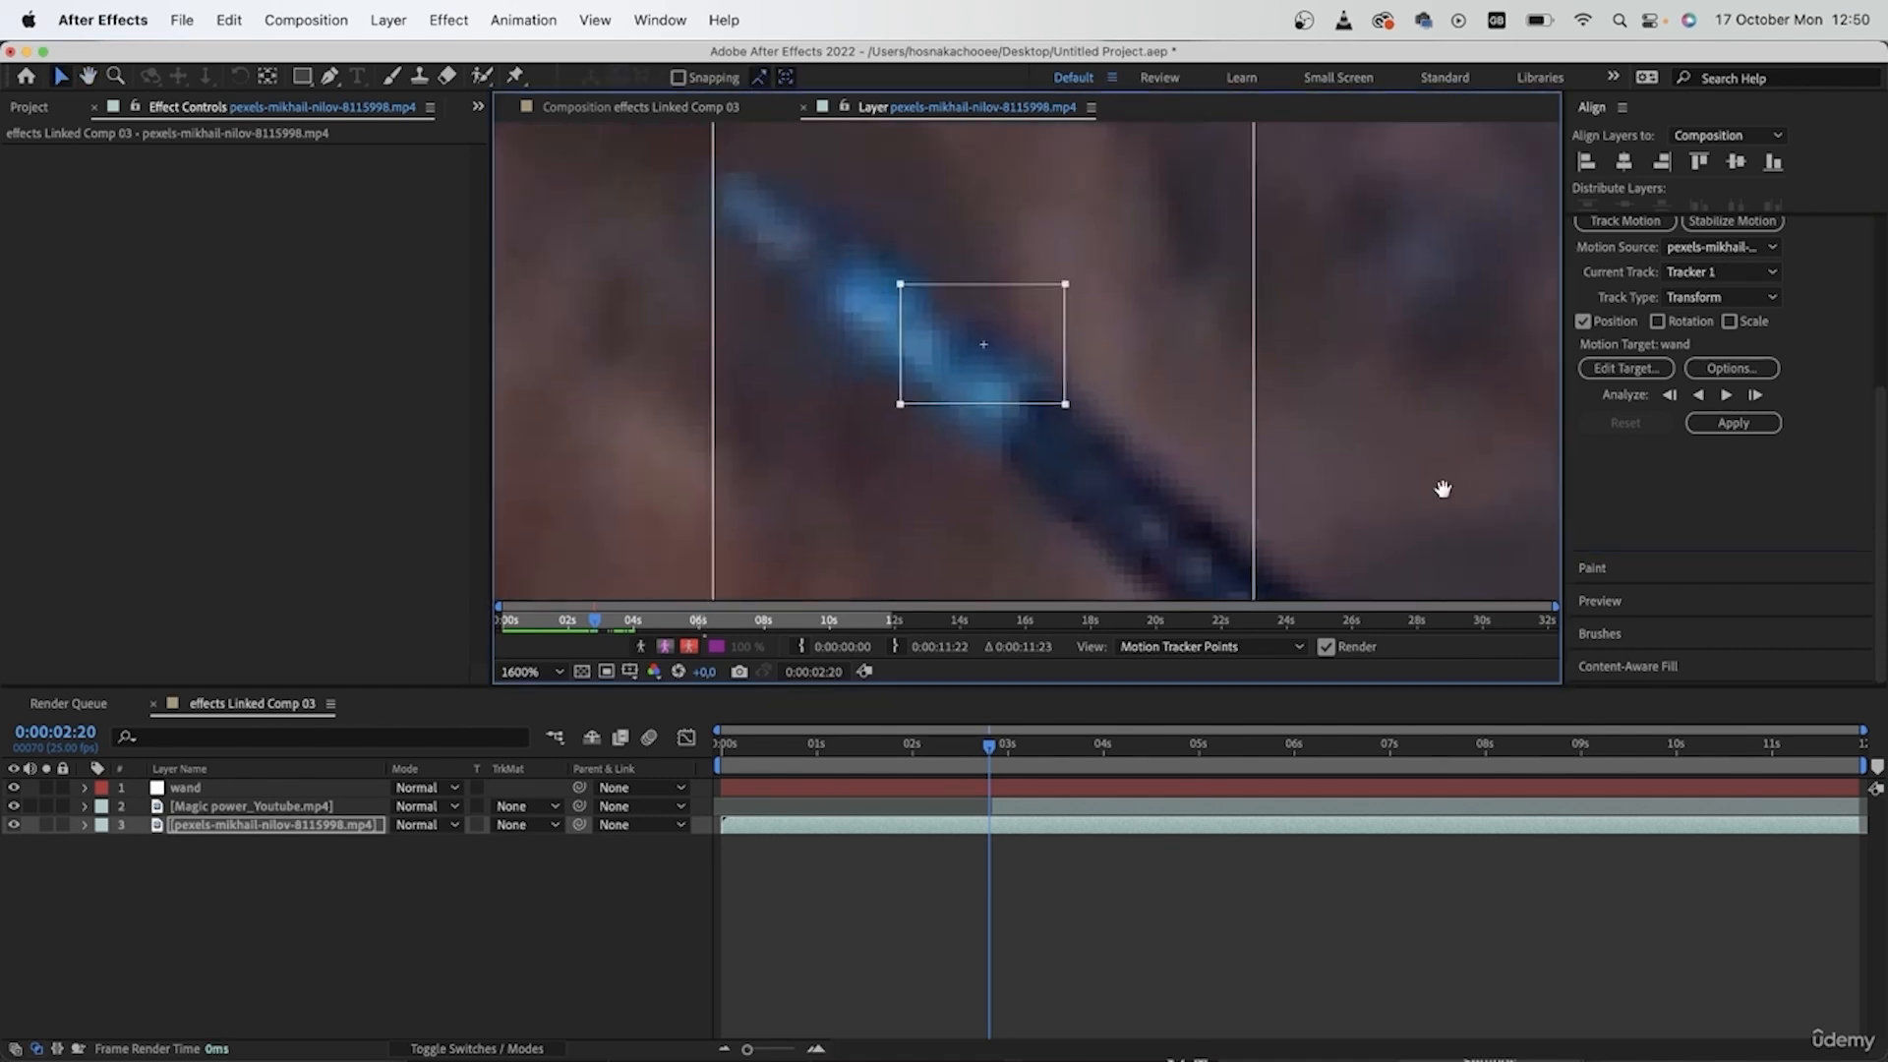
drag(1442, 489, 1429, 349)
drag(1236, 512, 1104, 296)
drag(1242, 251, 1240, 422)
drag(1104, 467, 959, 521)
- Analyze the track forward frame by frame to 0:00:02:22 and realign the track point on the wand tip there
click(1754, 395)
click(1755, 395)
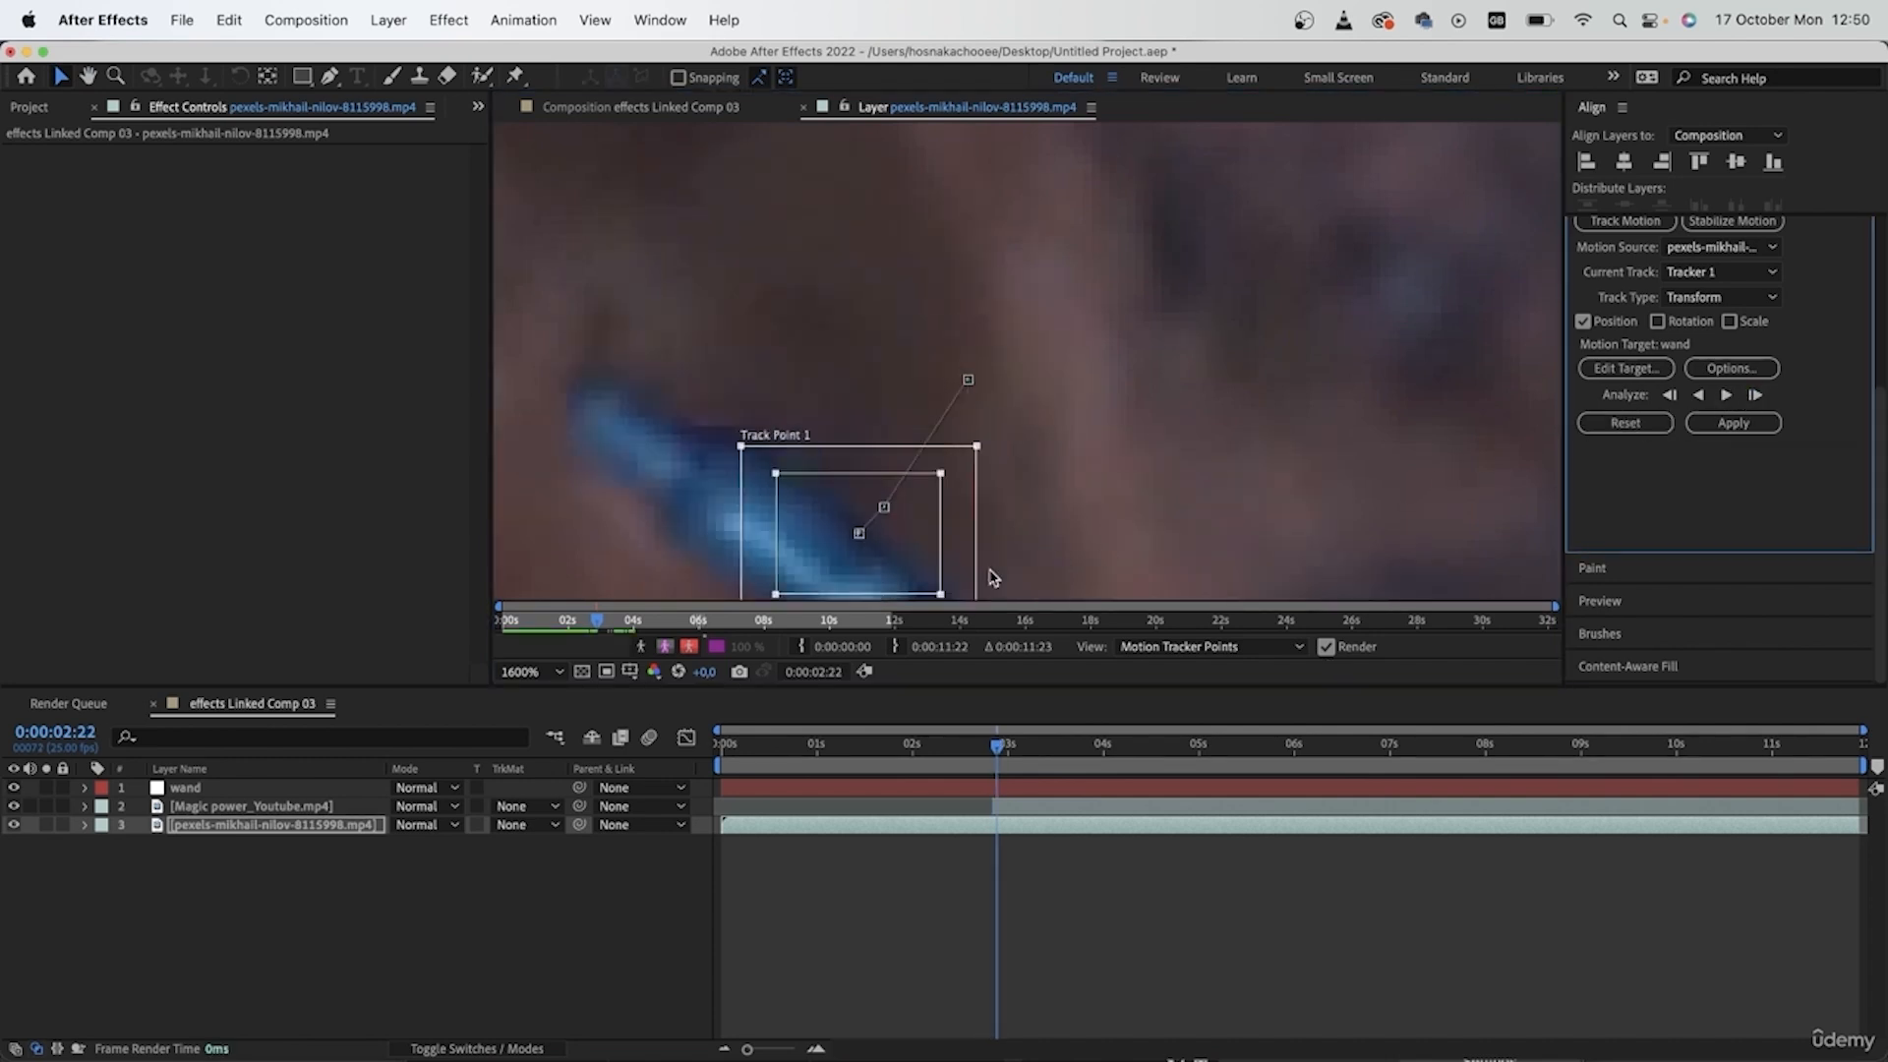
drag(1130, 517, 1249, 335)
drag(1030, 372, 1020, 392)
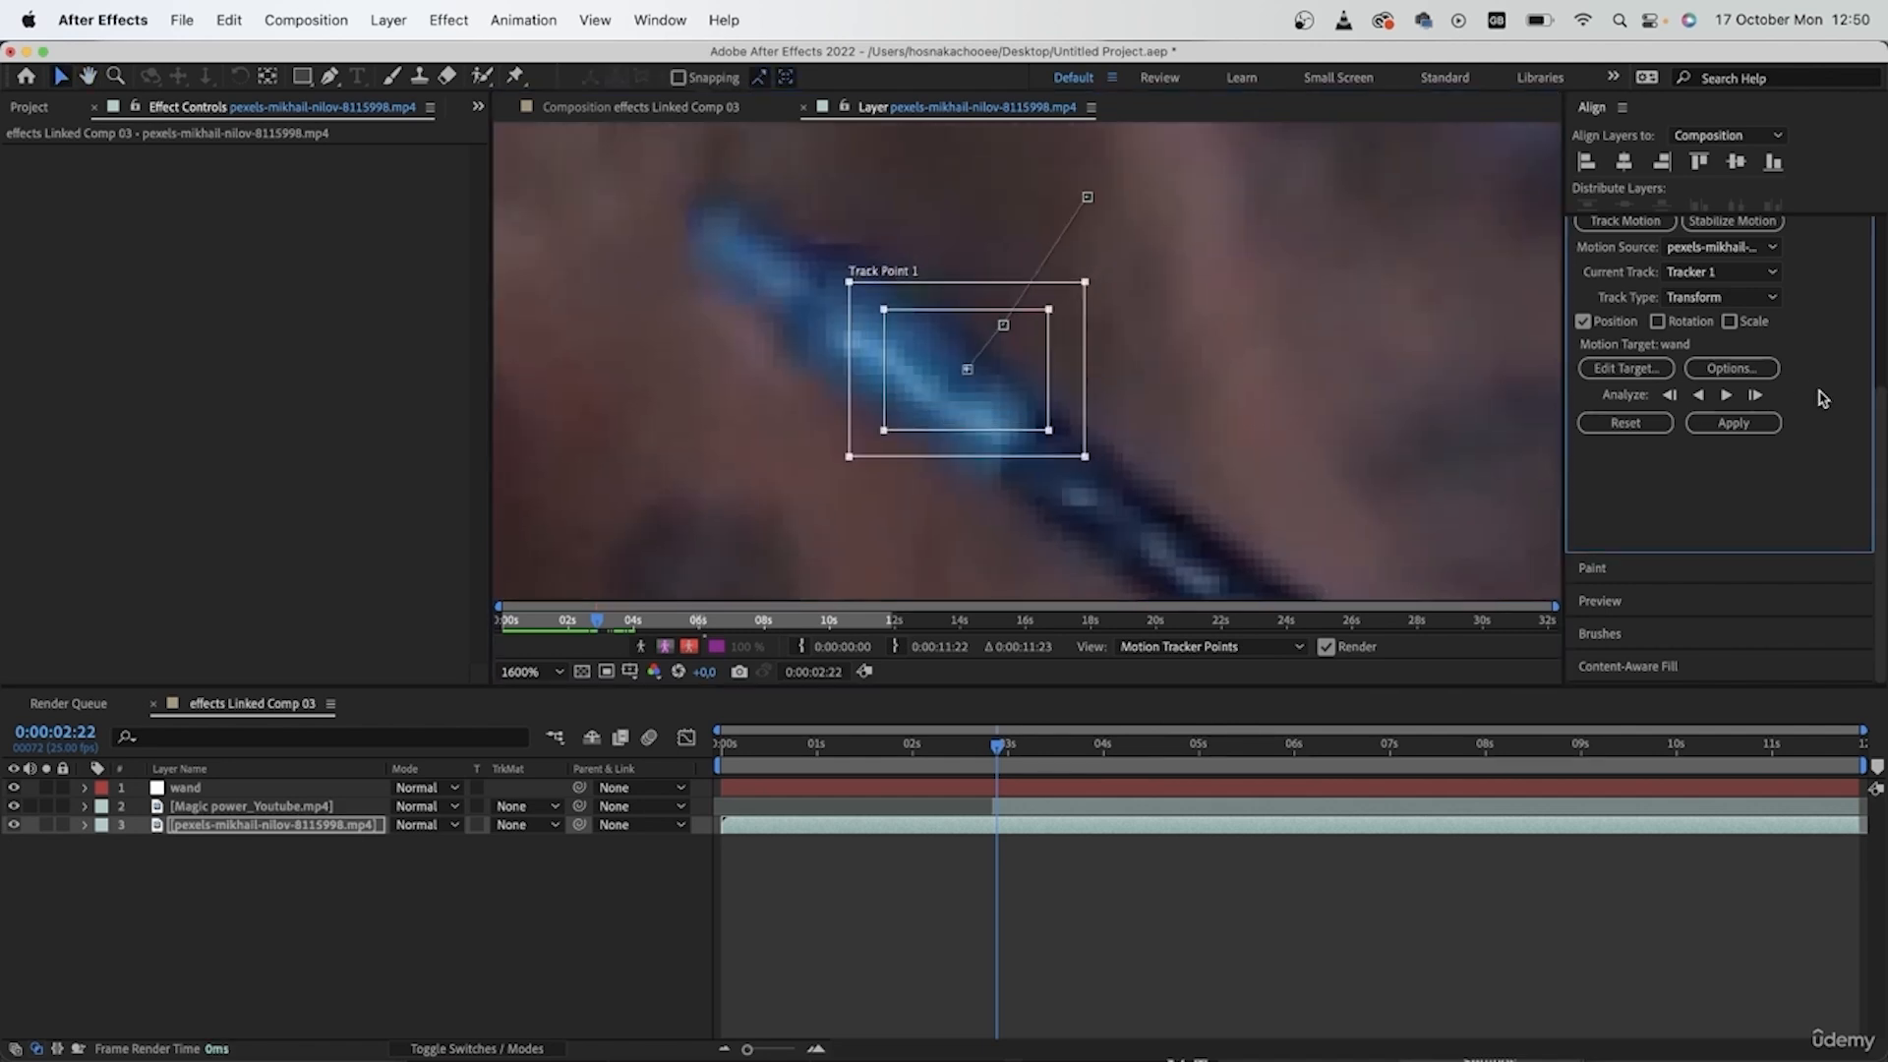
- Analyze forward frame by frame to 0:00:03:00 and move the drifted track point back onto the wand tip
click(1754, 396)
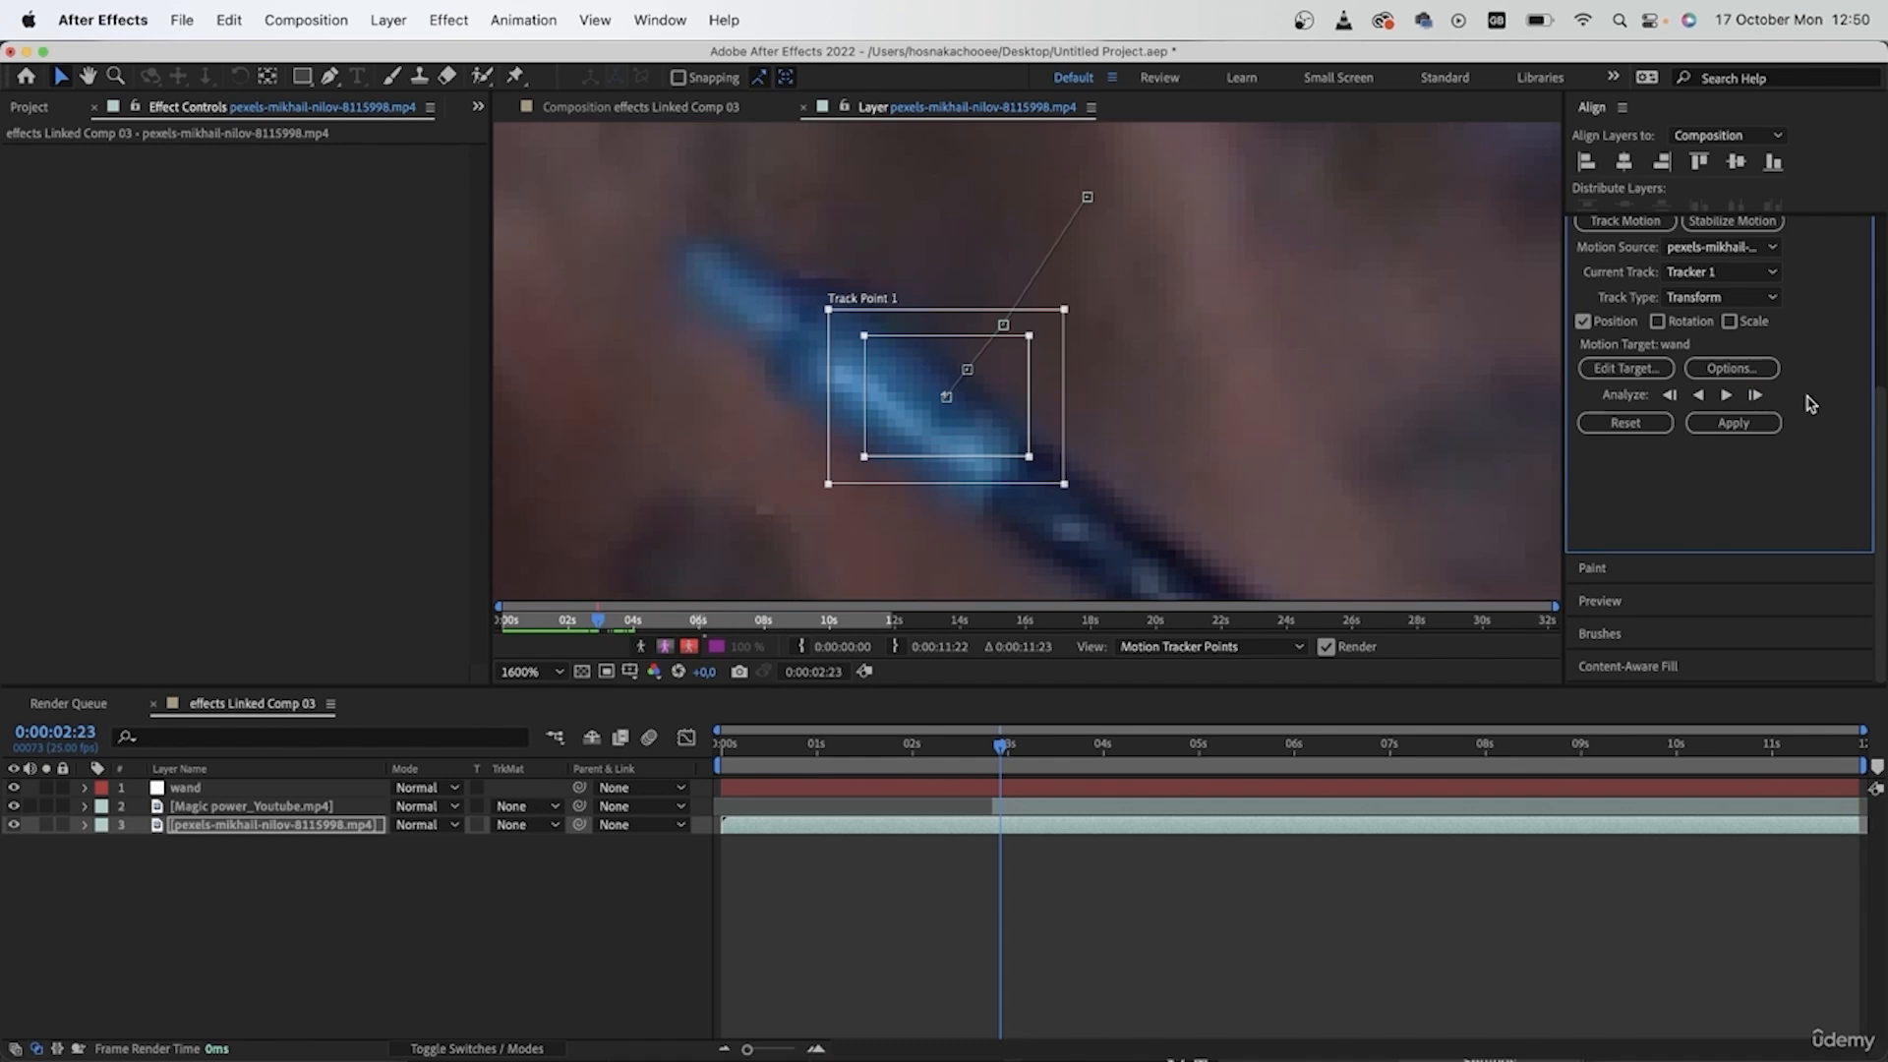
click(1760, 396)
click(1760, 395)
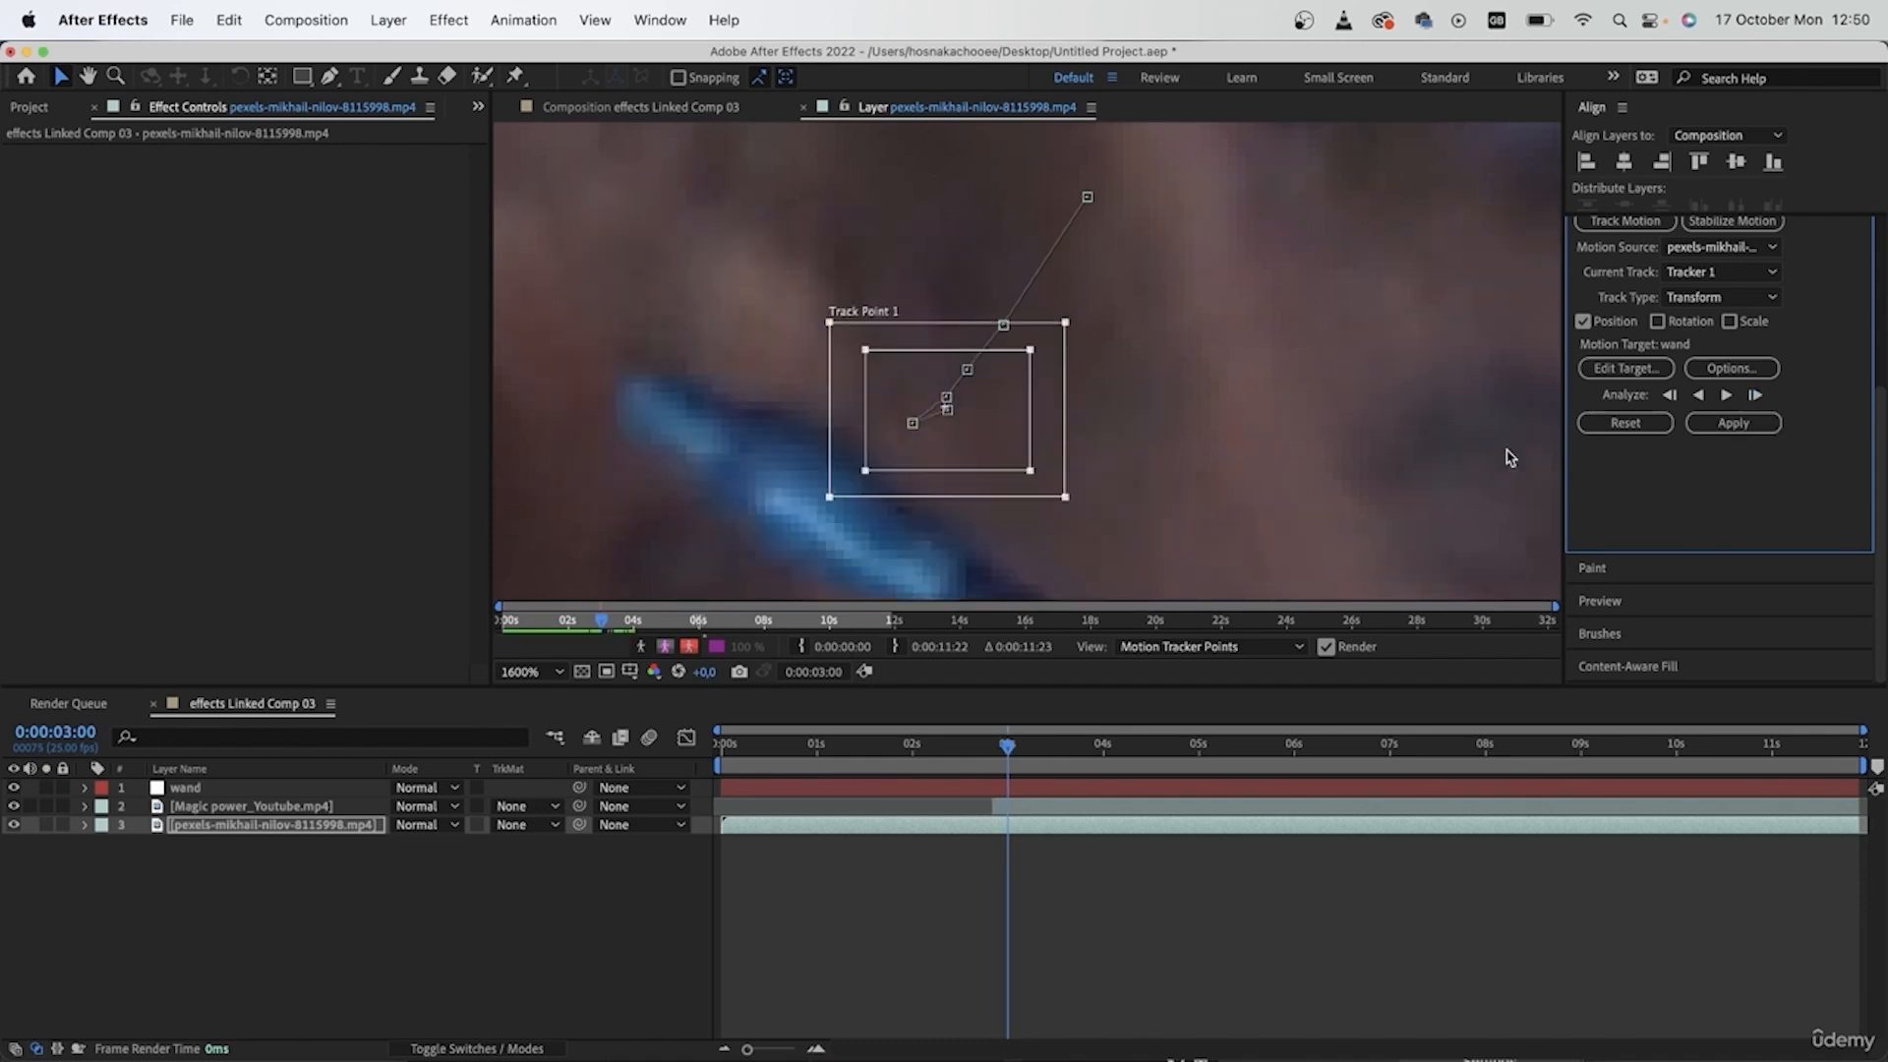
drag(1010, 411, 959, 528)
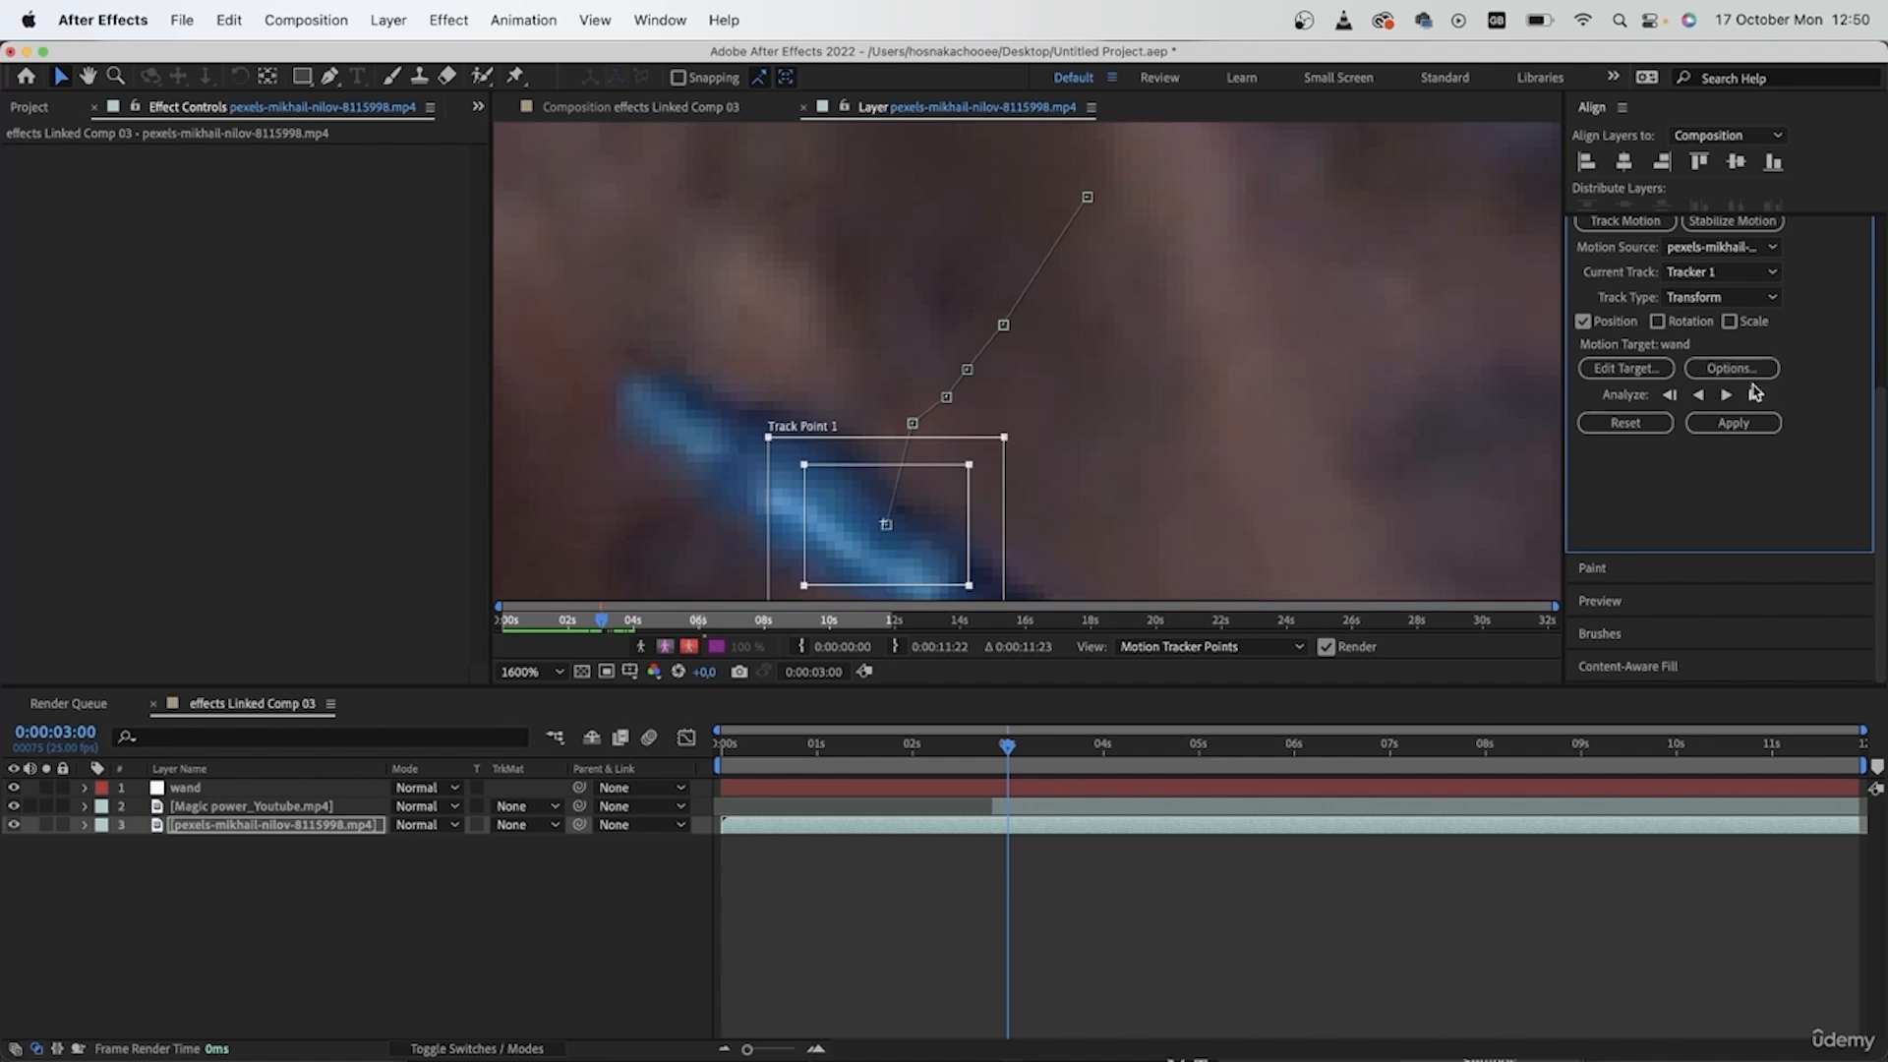
- Continue analyzing the wand tip's motion forward one frame at a time to 0:00:04:11
click(1757, 395)
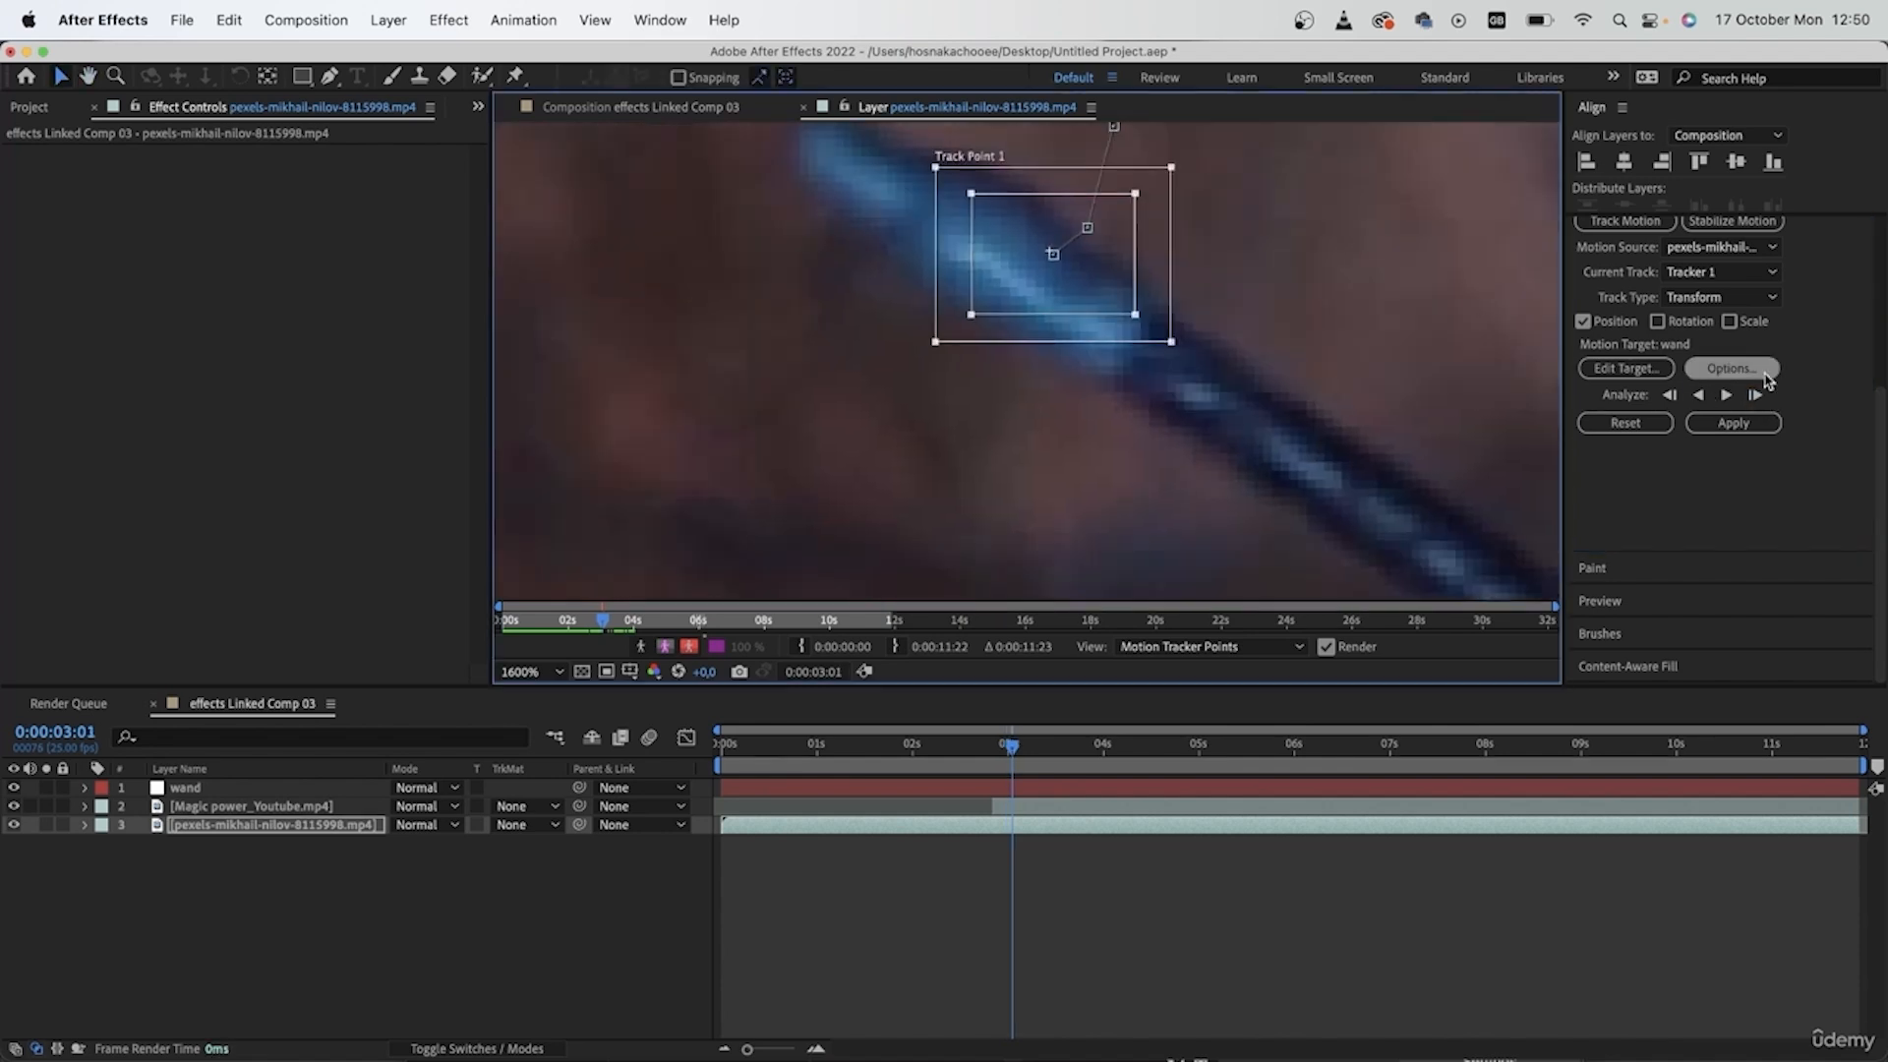
click(1756, 395)
click(1757, 395)
click(1757, 396)
click(1756, 396)
click(1756, 396)
click(1757, 395)
click(1757, 396)
click(1757, 395)
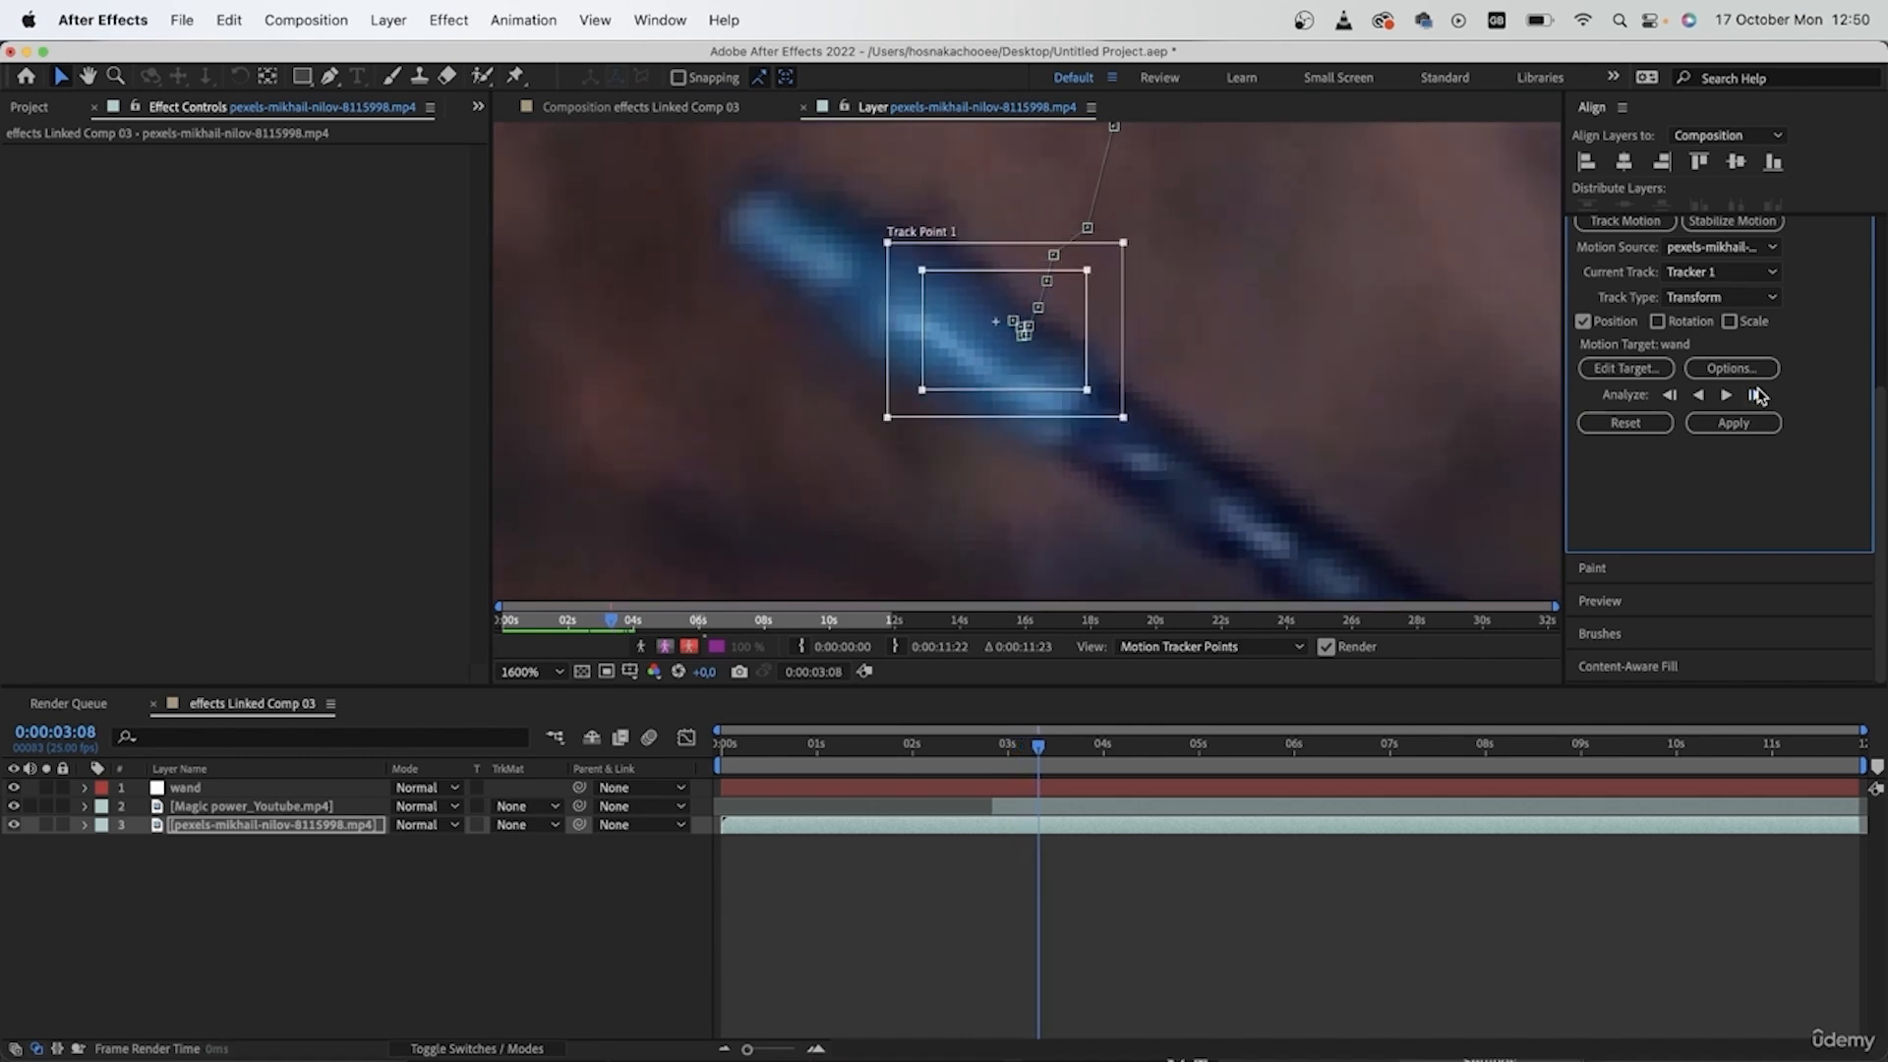
click(1756, 396)
click(1756, 395)
click(1757, 396)
click(1757, 395)
click(1757, 395)
click(1757, 396)
click(1756, 395)
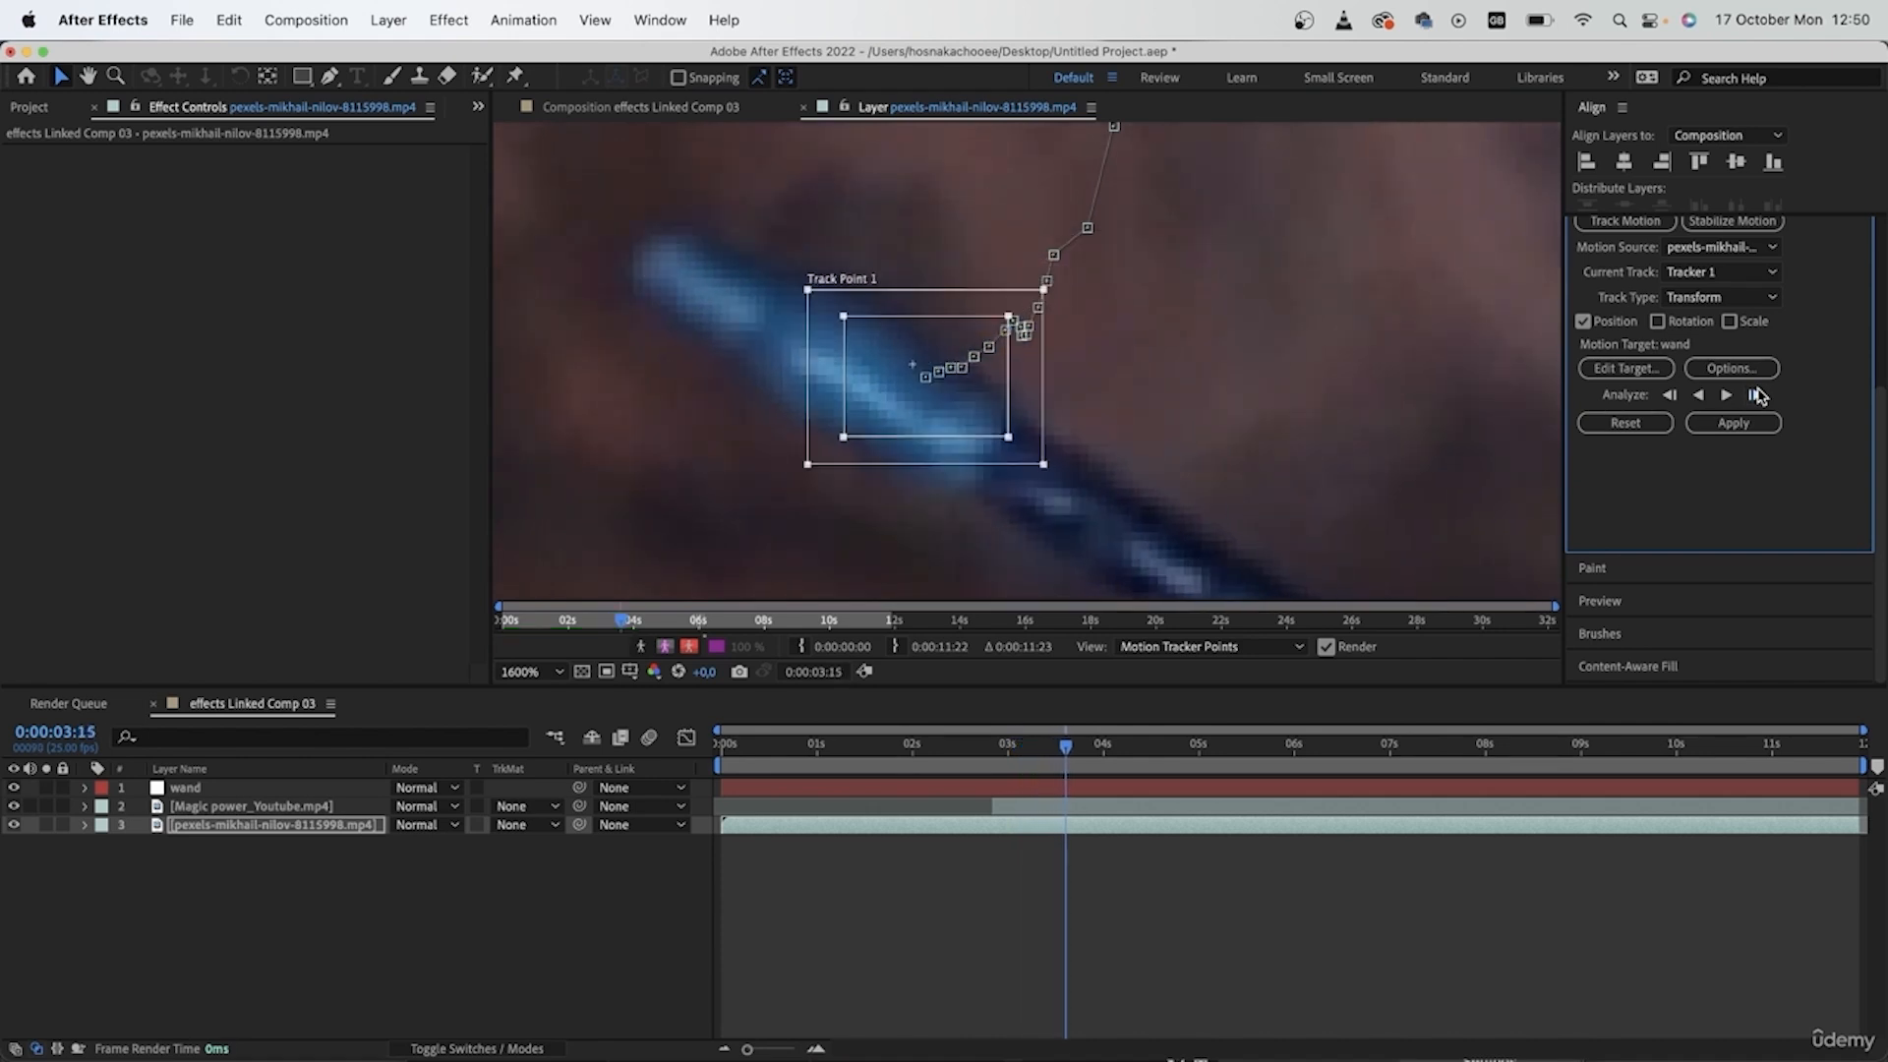
click(1756, 395)
click(1756, 395)
click(1756, 395)
click(1757, 395)
click(1757, 396)
click(1756, 395)
click(1756, 395)
click(1757, 396)
click(1756, 395)
click(1756, 395)
click(1756, 395)
click(1756, 395)
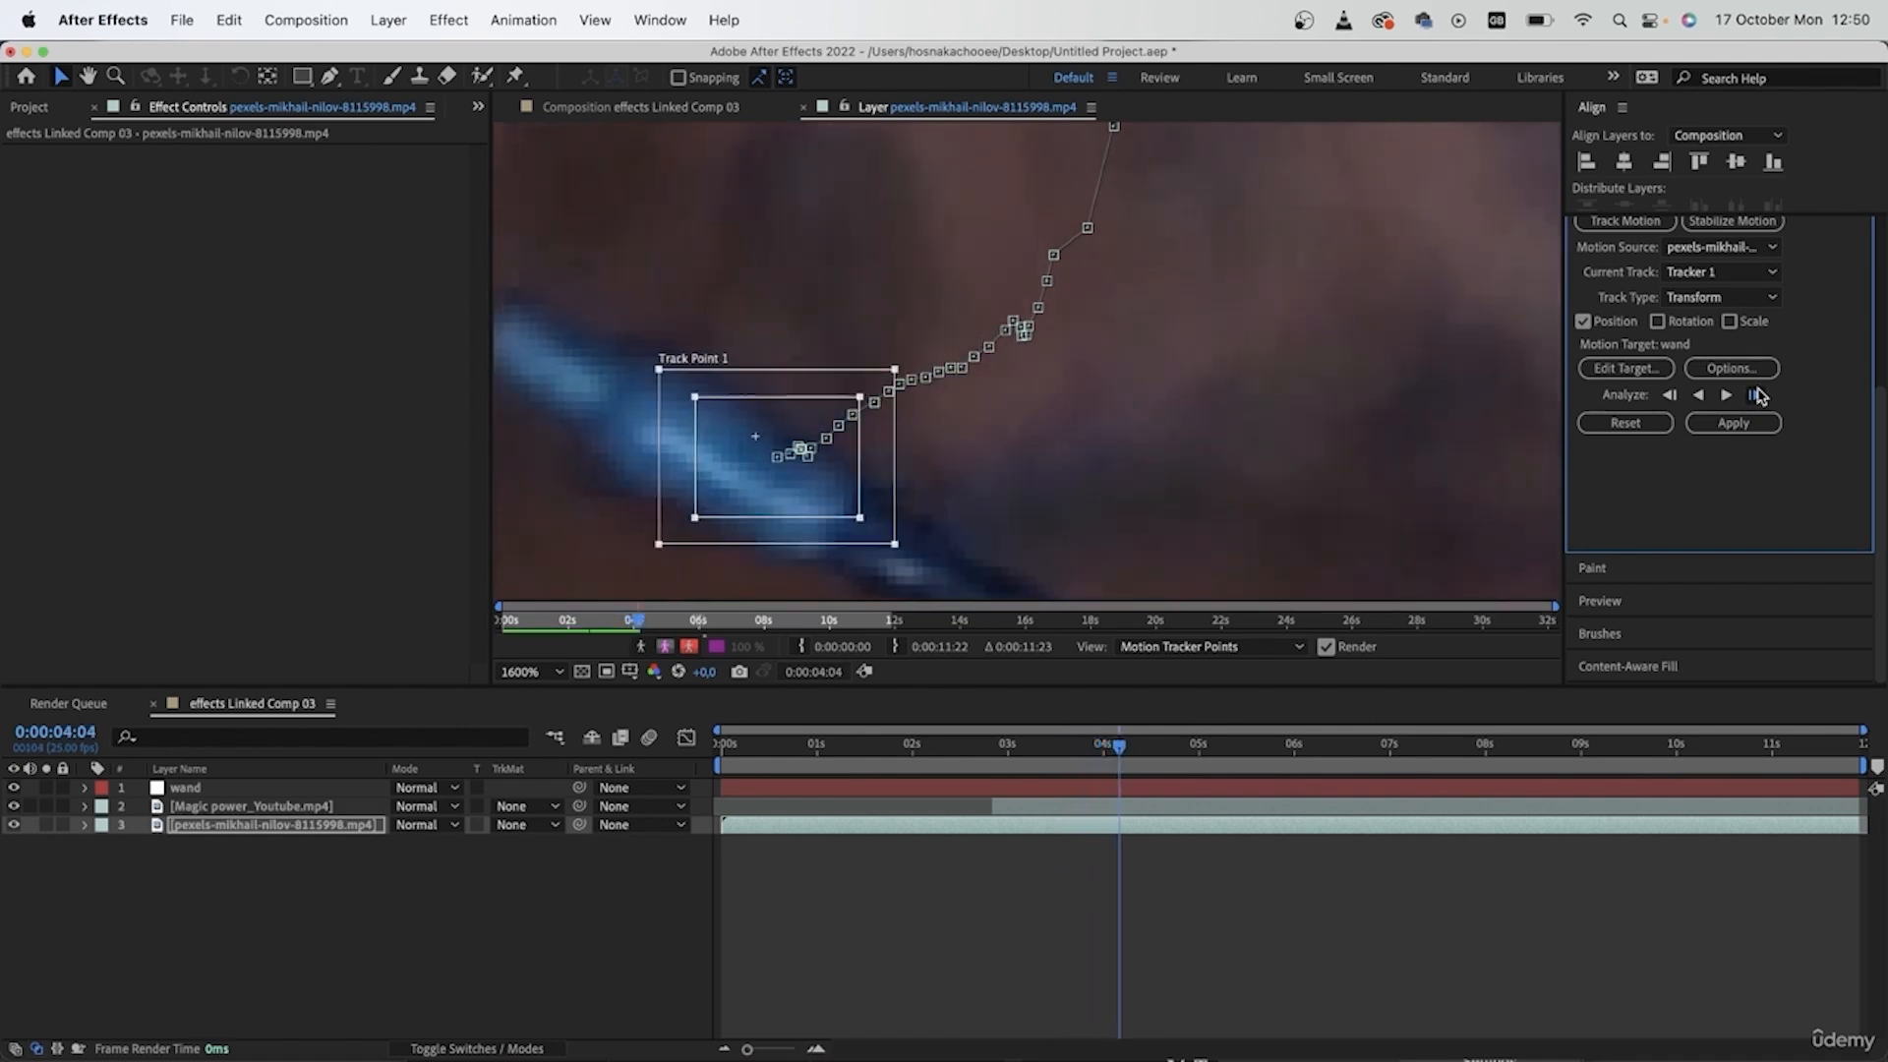
click(1756, 395)
click(1757, 395)
click(1756, 396)
click(1756, 395)
click(1757, 396)
click(1757, 396)
click(1756, 395)
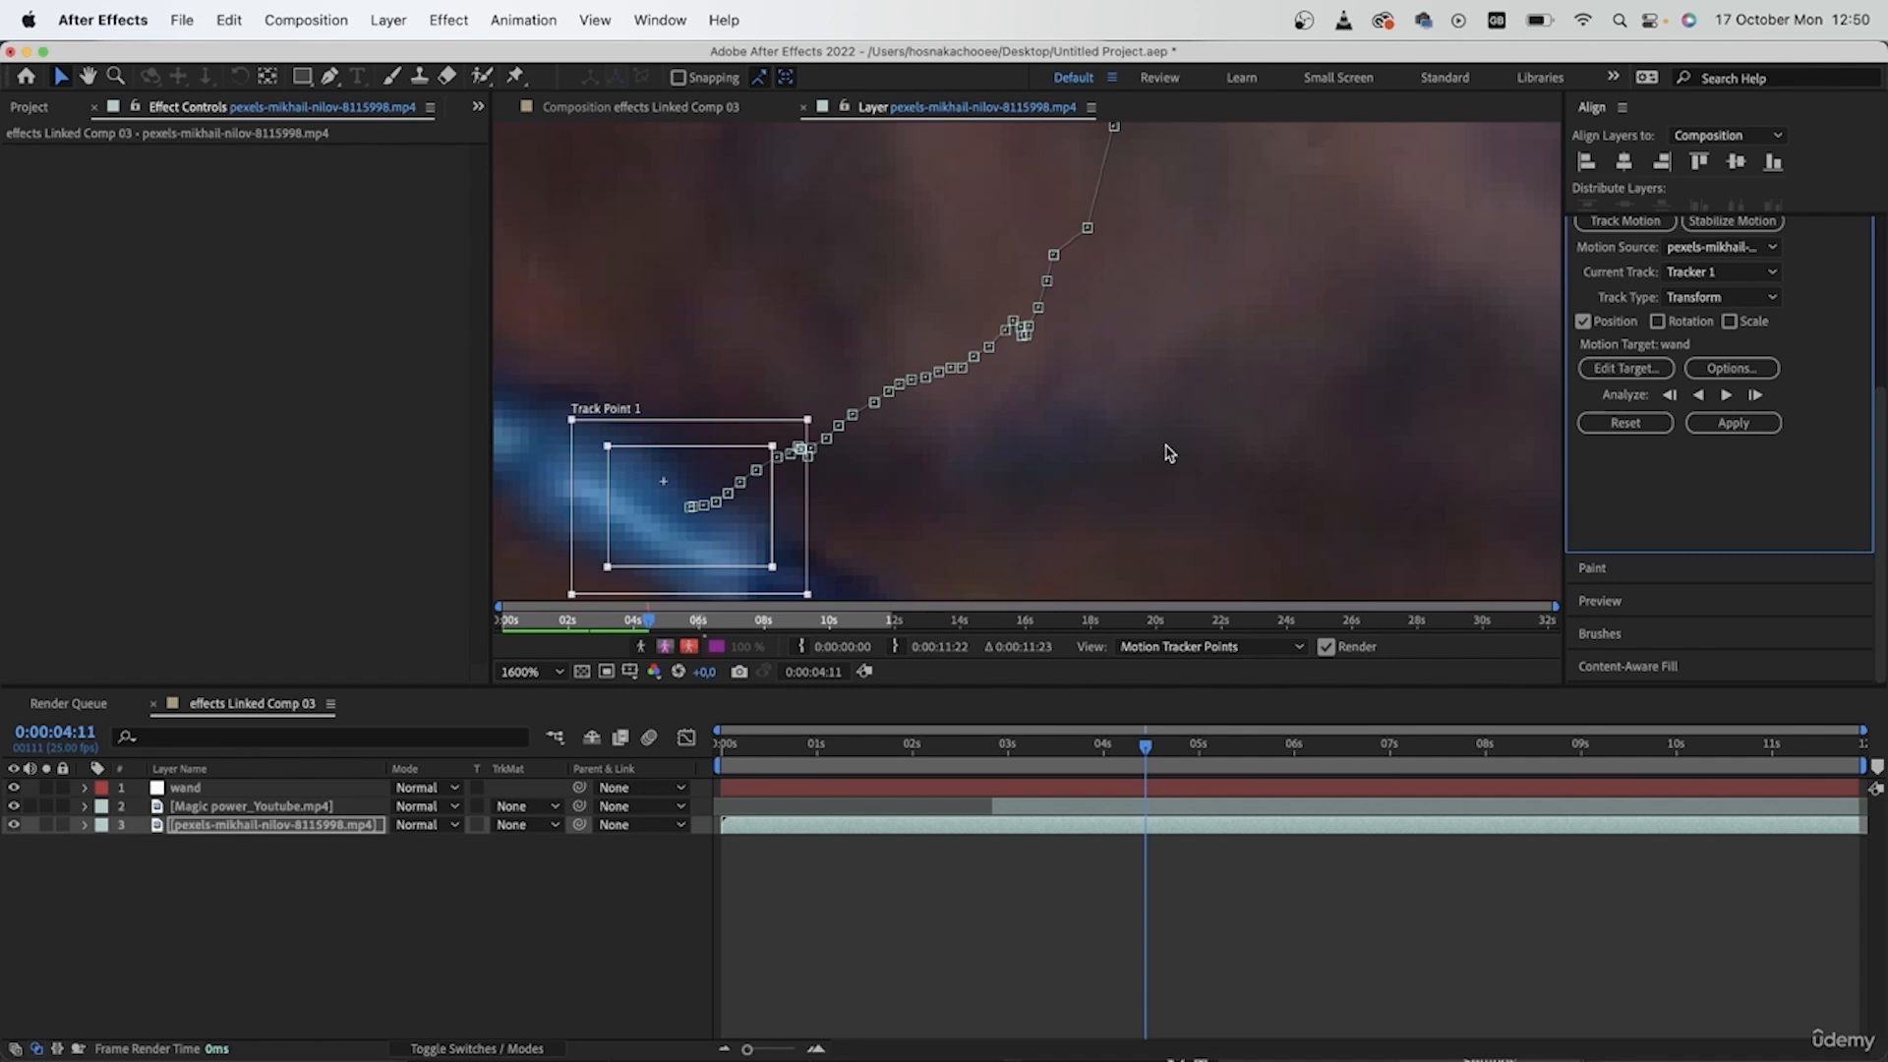
- Return the playhead to 0:00:02:19 and apply the tracking data to the wand null in X and Y
scroll(1163, 466, down, 8)
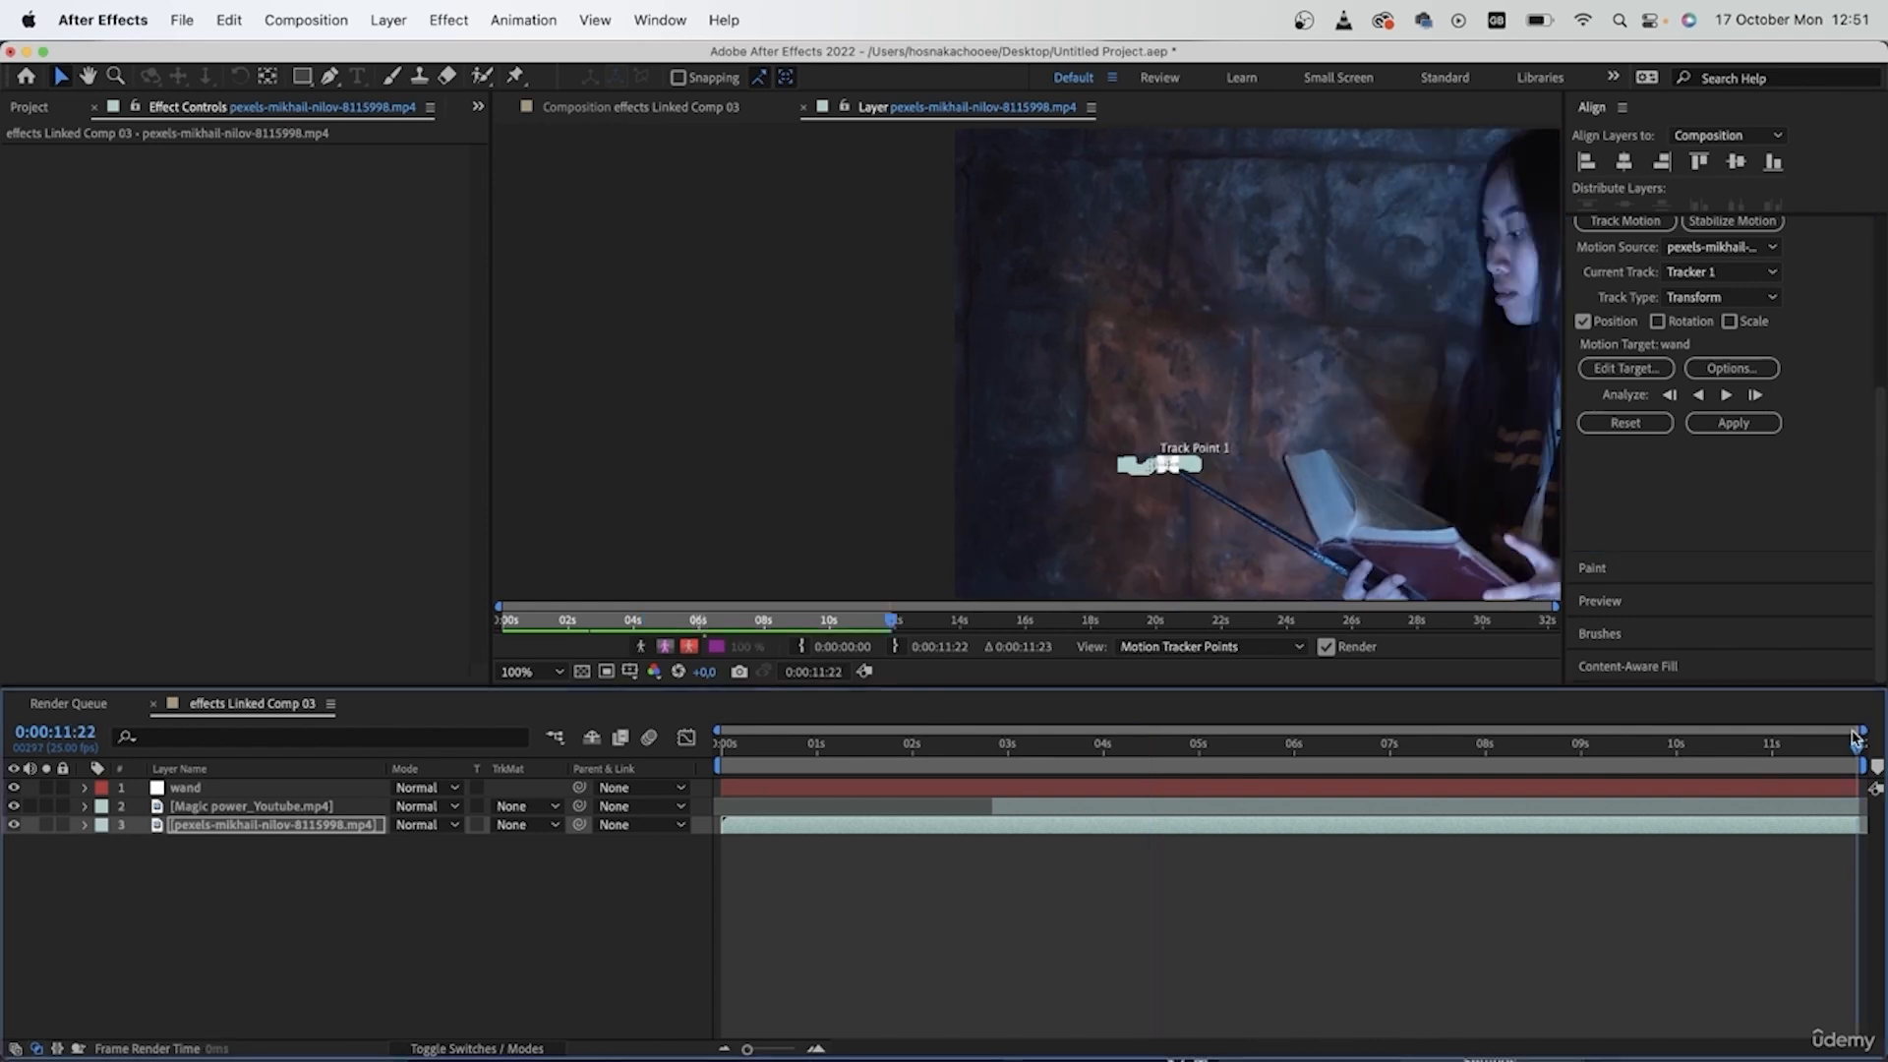
drag(1854, 740, 985, 733)
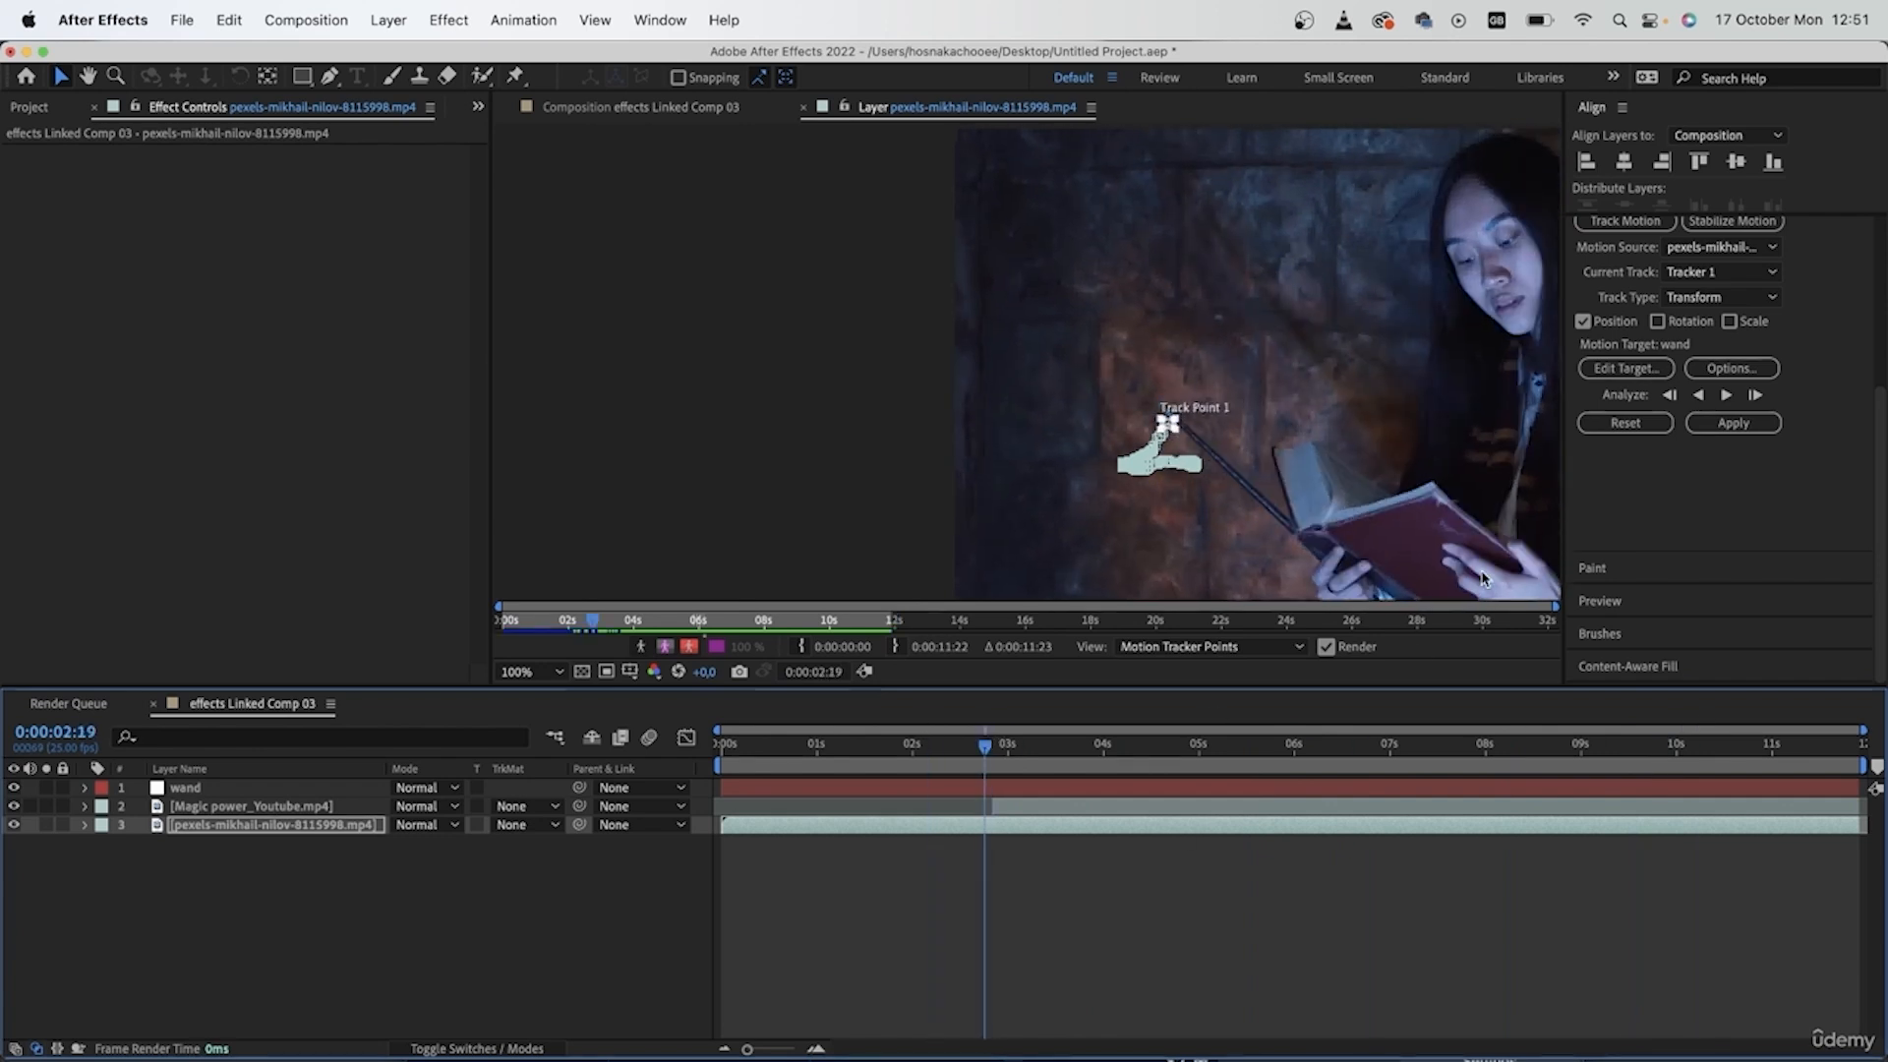
click(1722, 430)
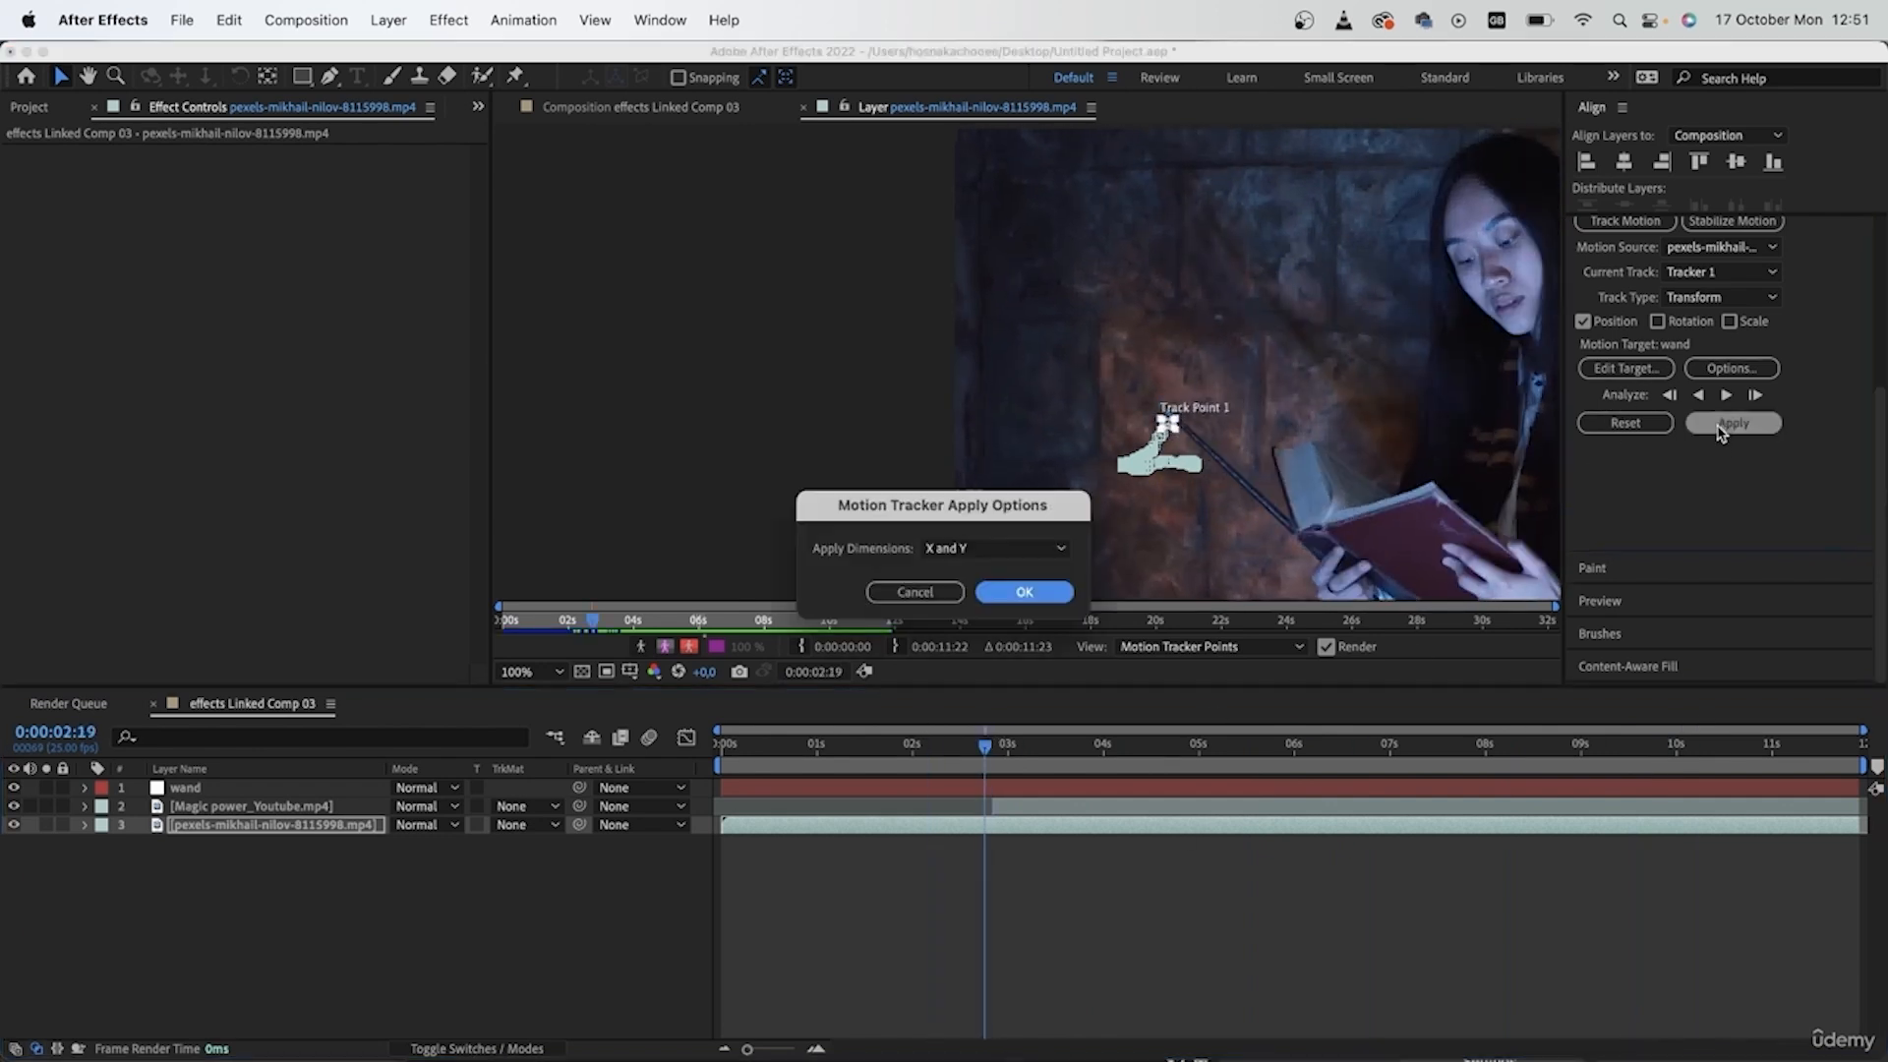
click(1014, 593)
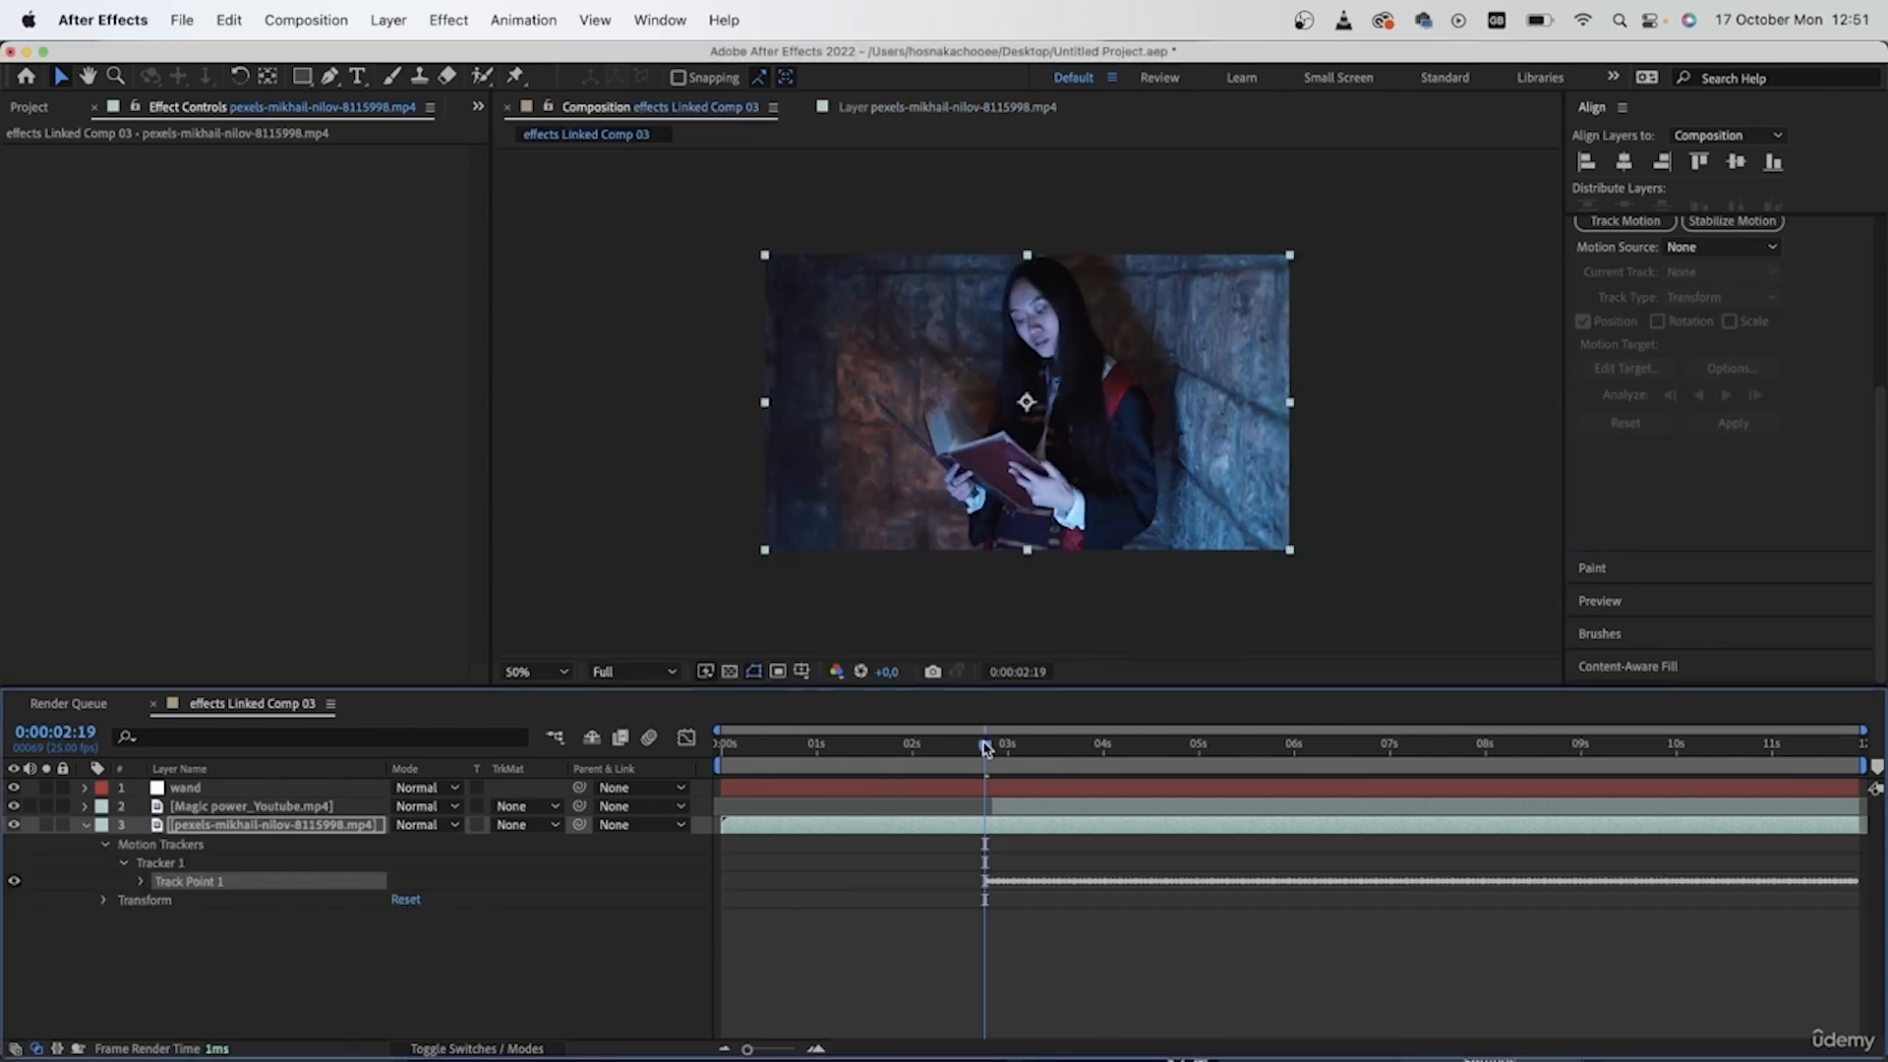
- Set the blending mode of the Magic power_Youtube.mp4 layer to Screen
click(266, 809)
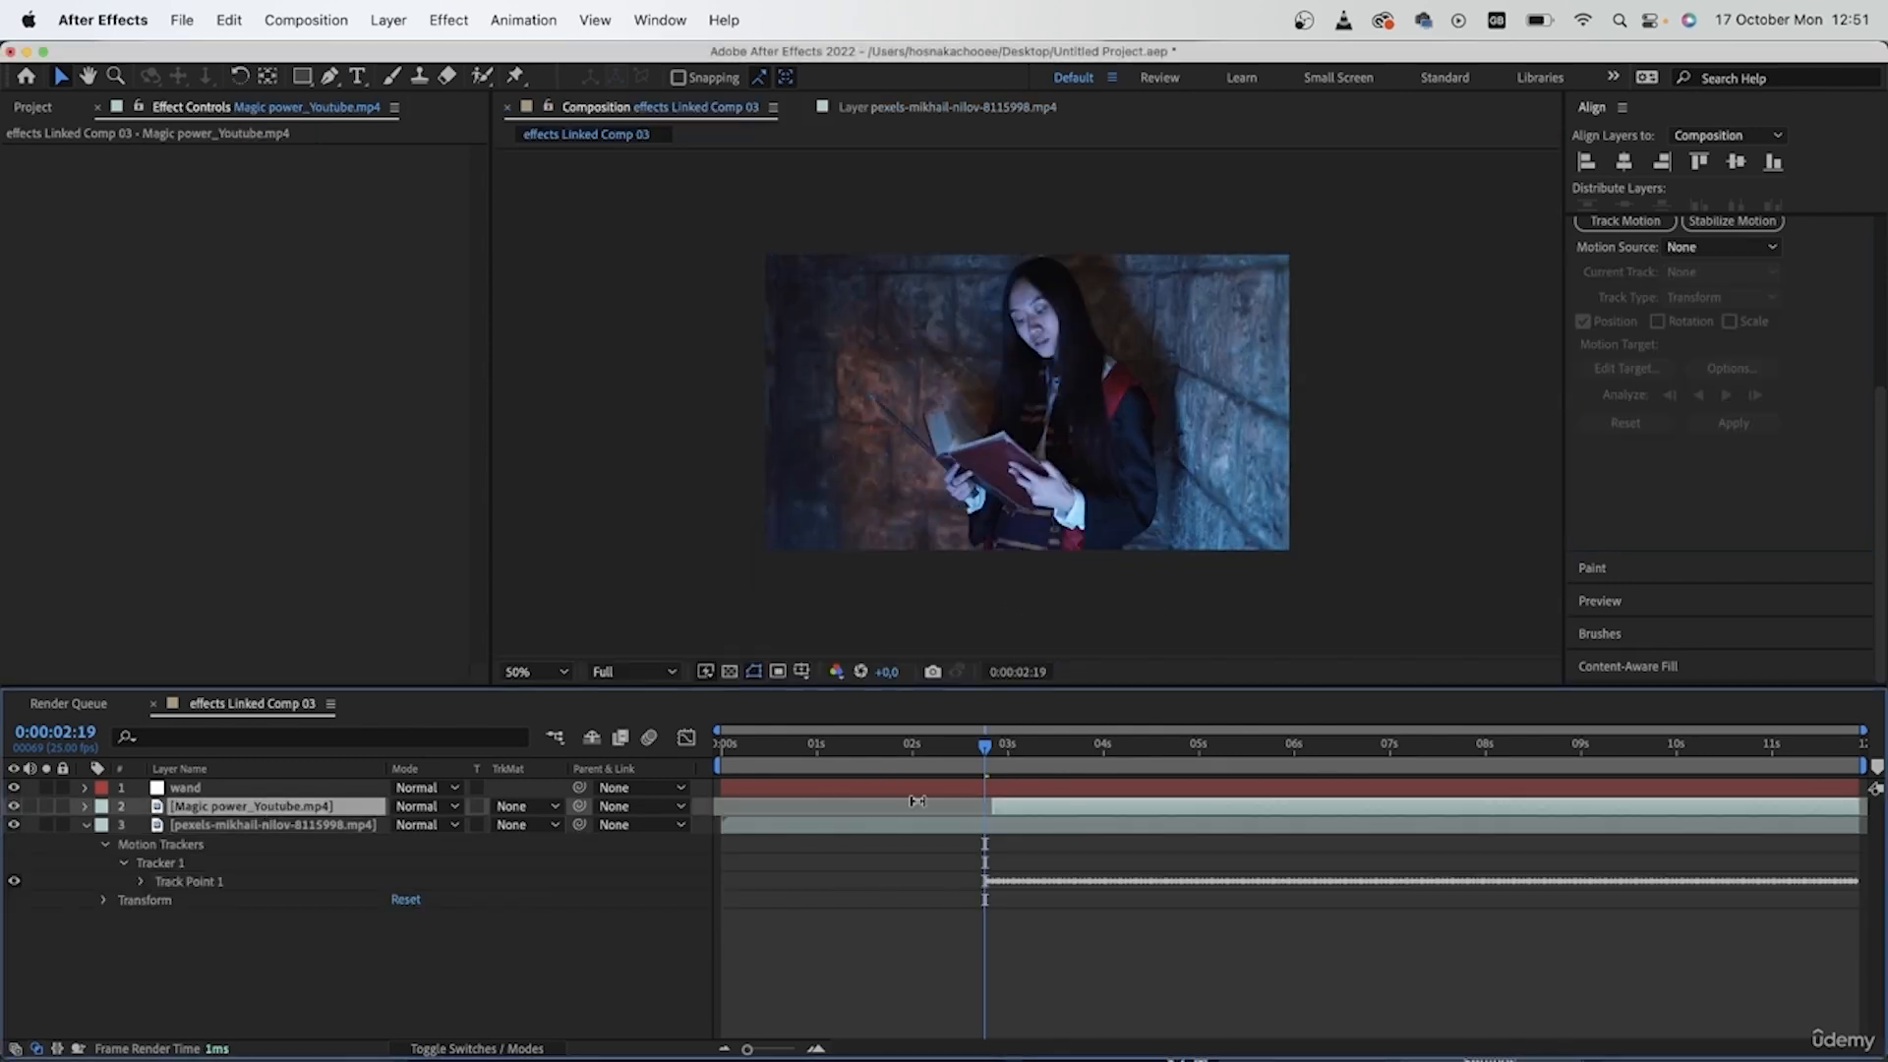
drag(998, 745, 1013, 745)
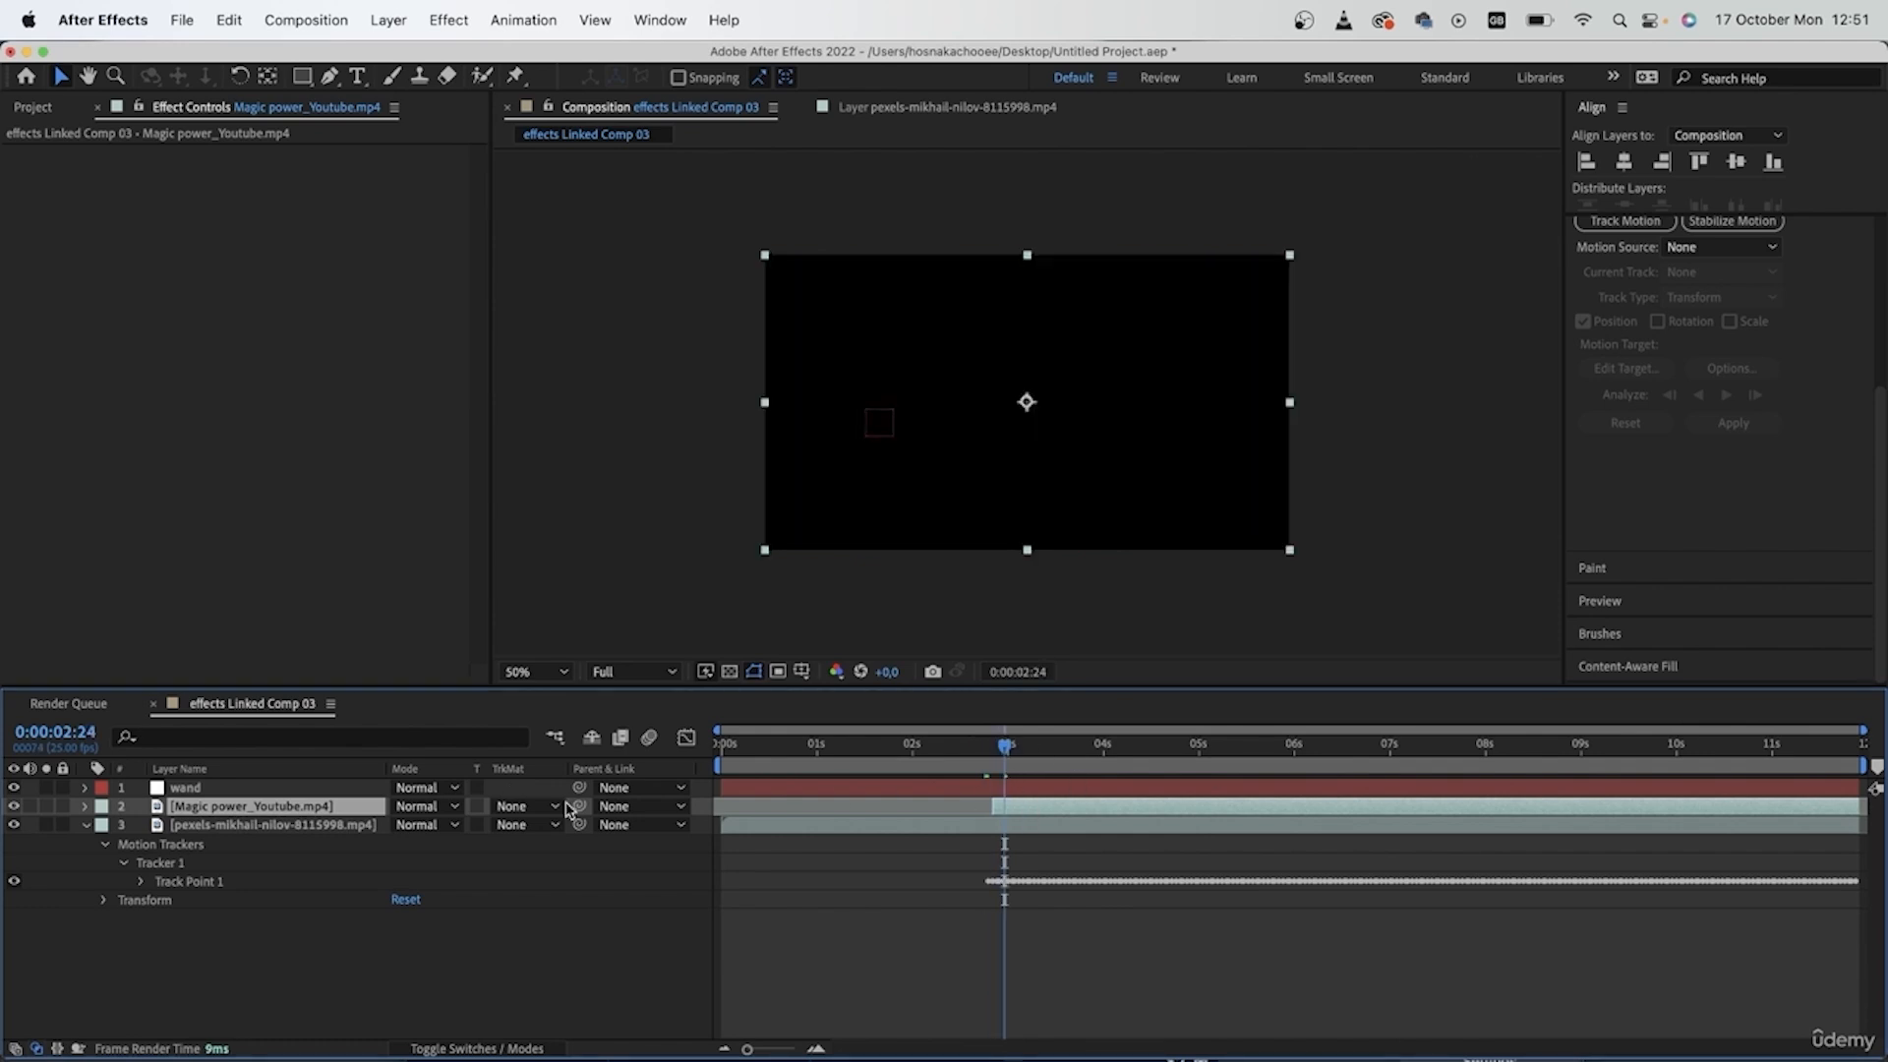
click(458, 813)
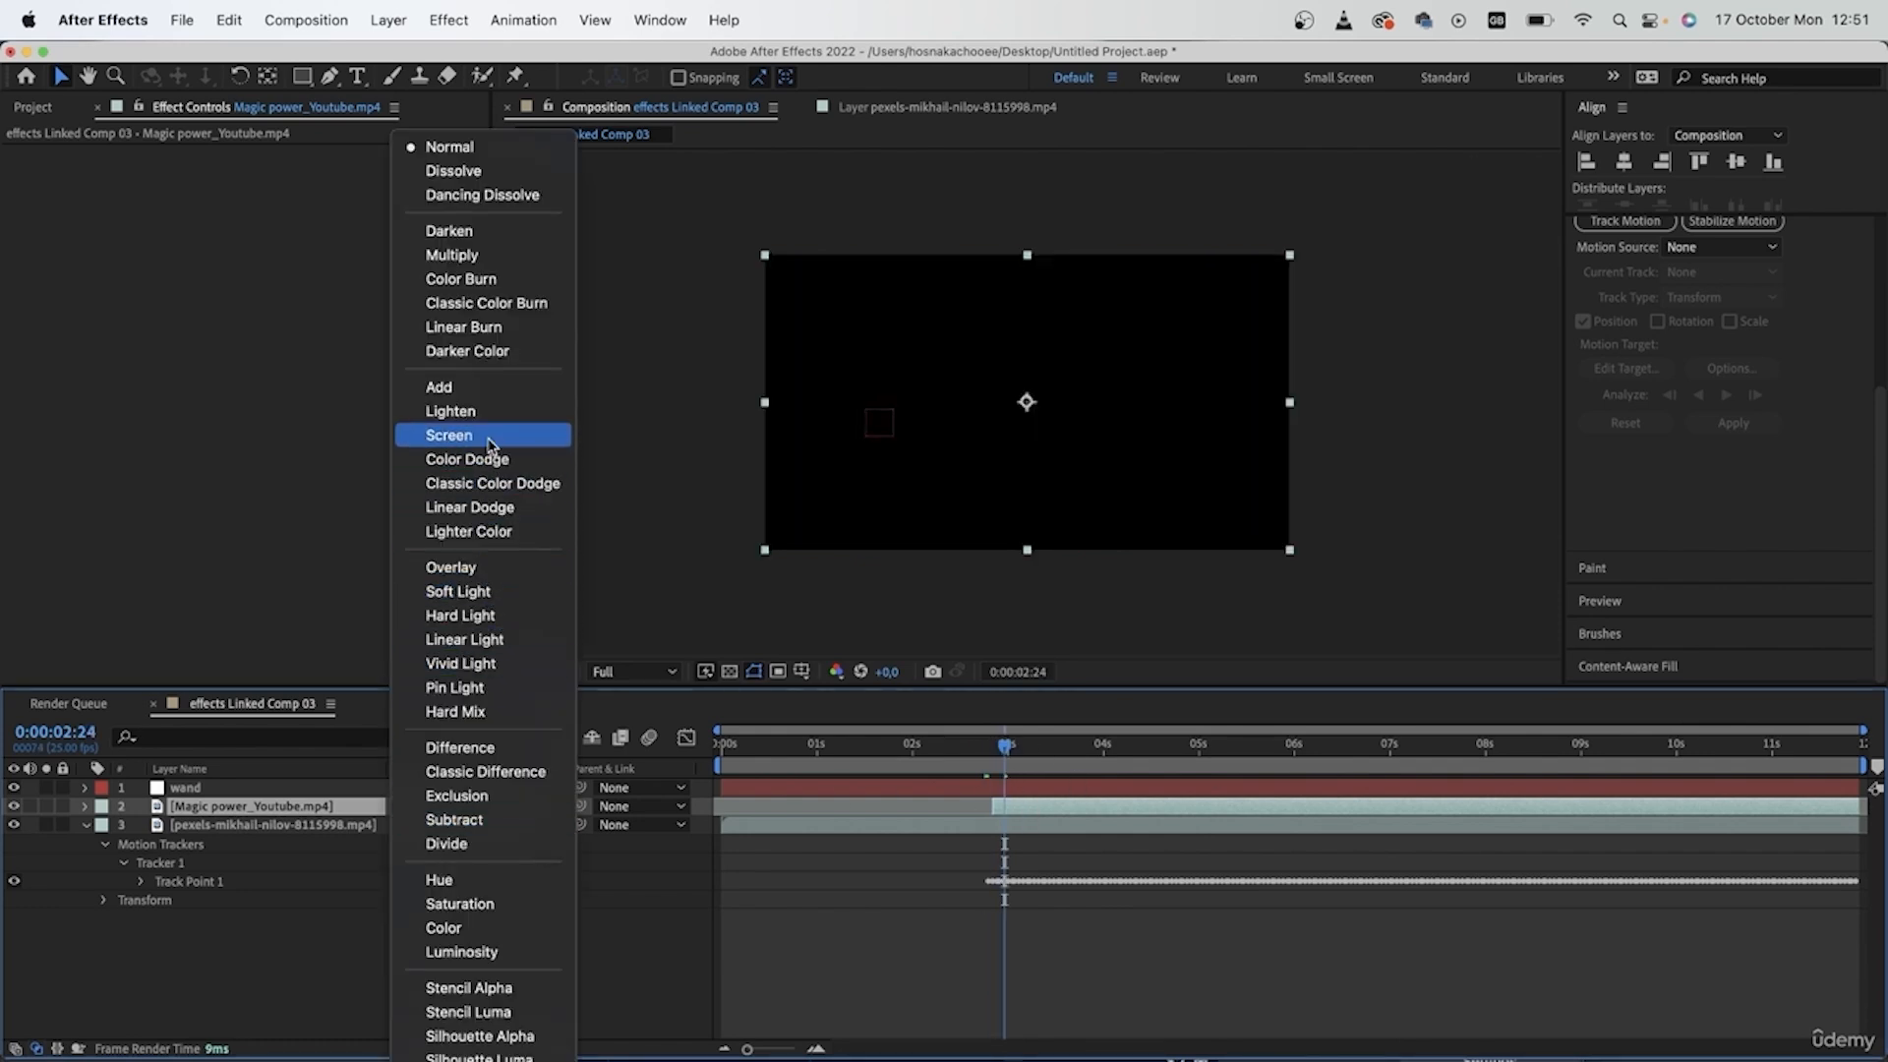
click(449, 435)
- Move the magic power effect onto the wand tip at 0:00:03:15 and return the playhead to 0:00:02:20
drag(1005, 754, 1068, 762)
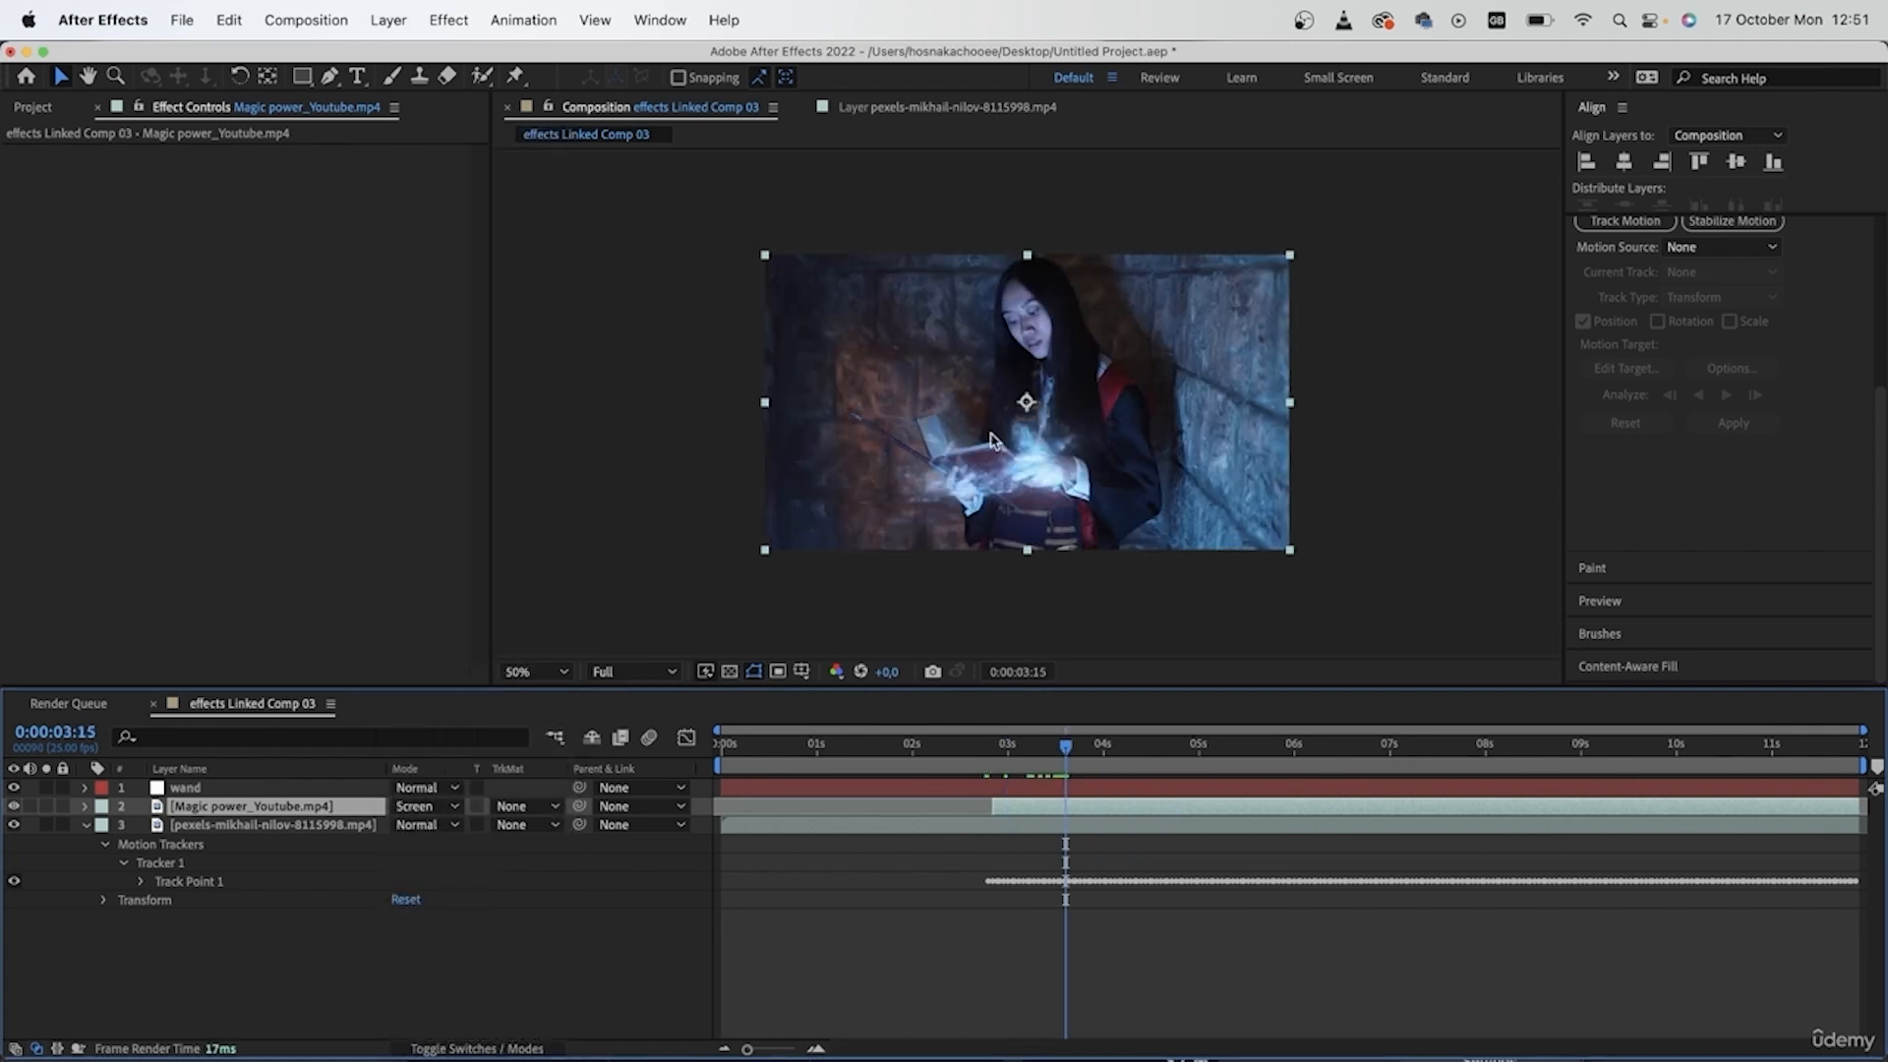
drag(1049, 469, 890, 423)
drag(1078, 753, 990, 744)
click(1051, 743)
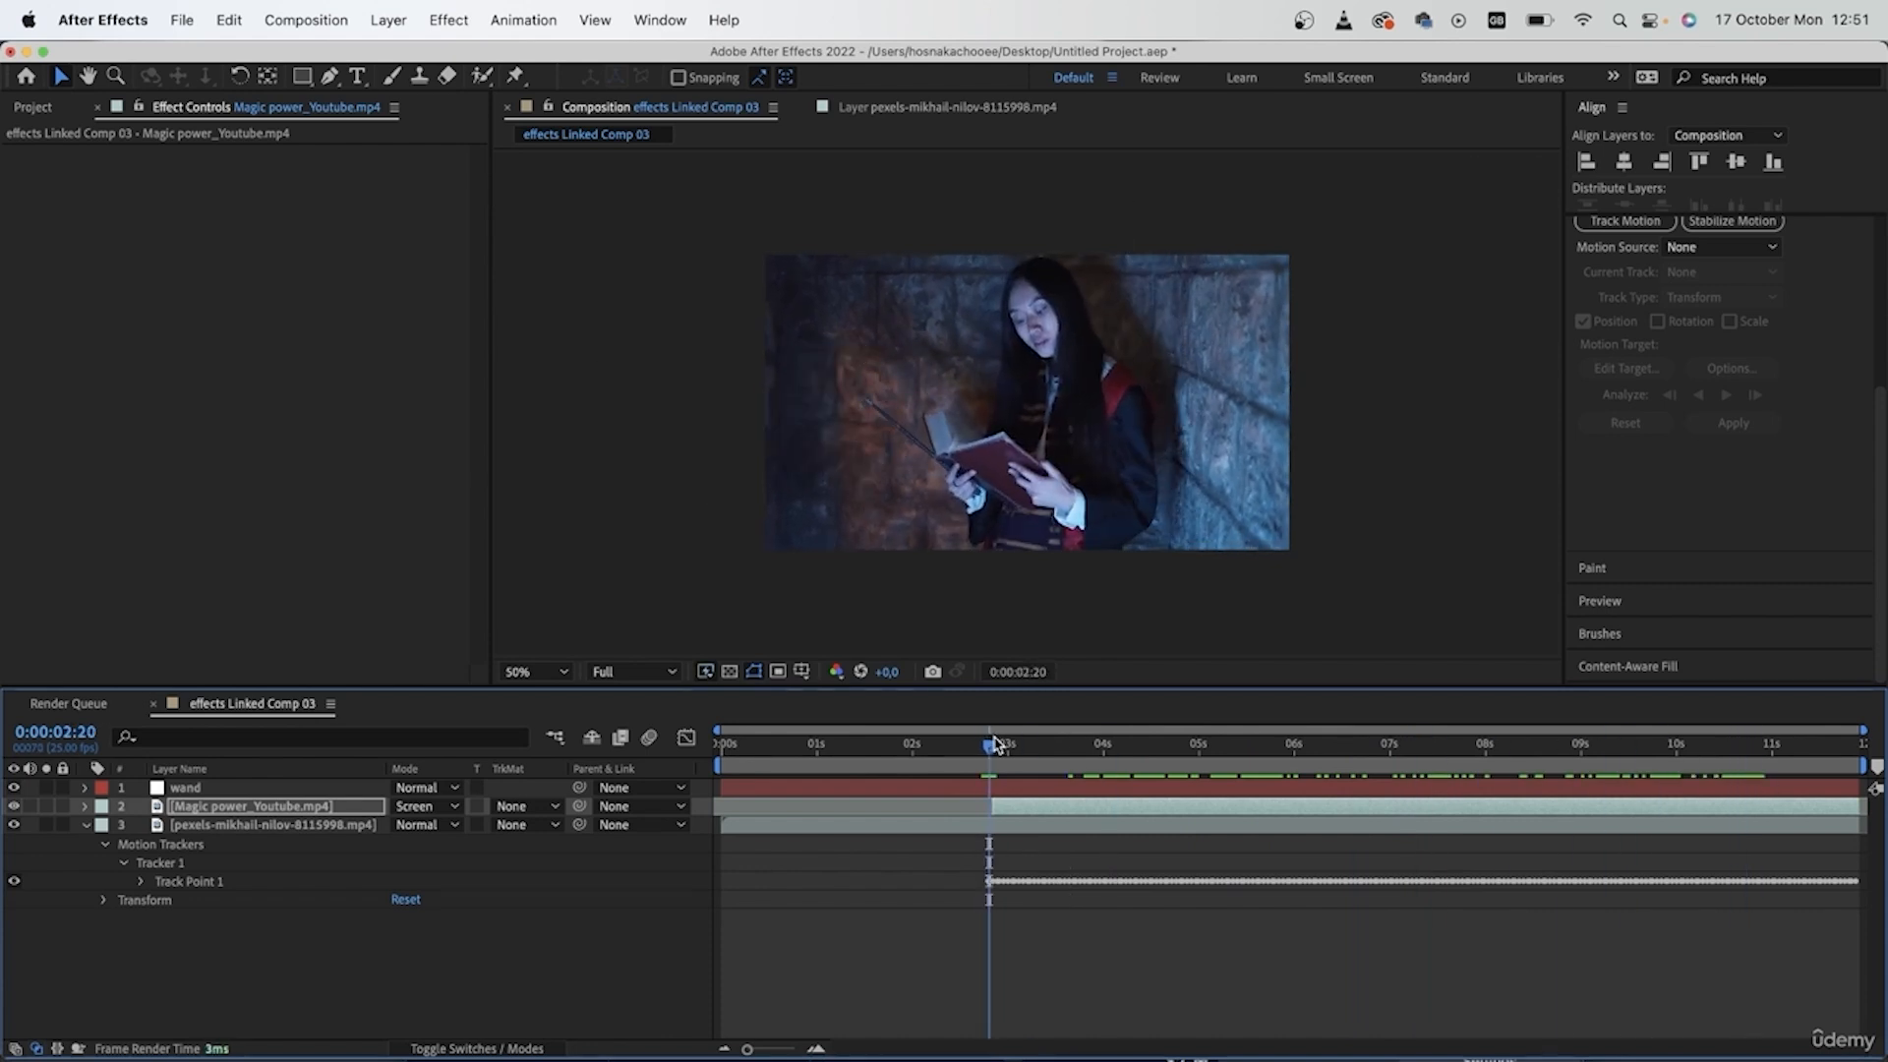
- Try parenting the Magic power_Youtube.mp4 layer to the wand null at 0:00:02:20, check it at 0:00:08:14, and remove the parent
click(264, 807)
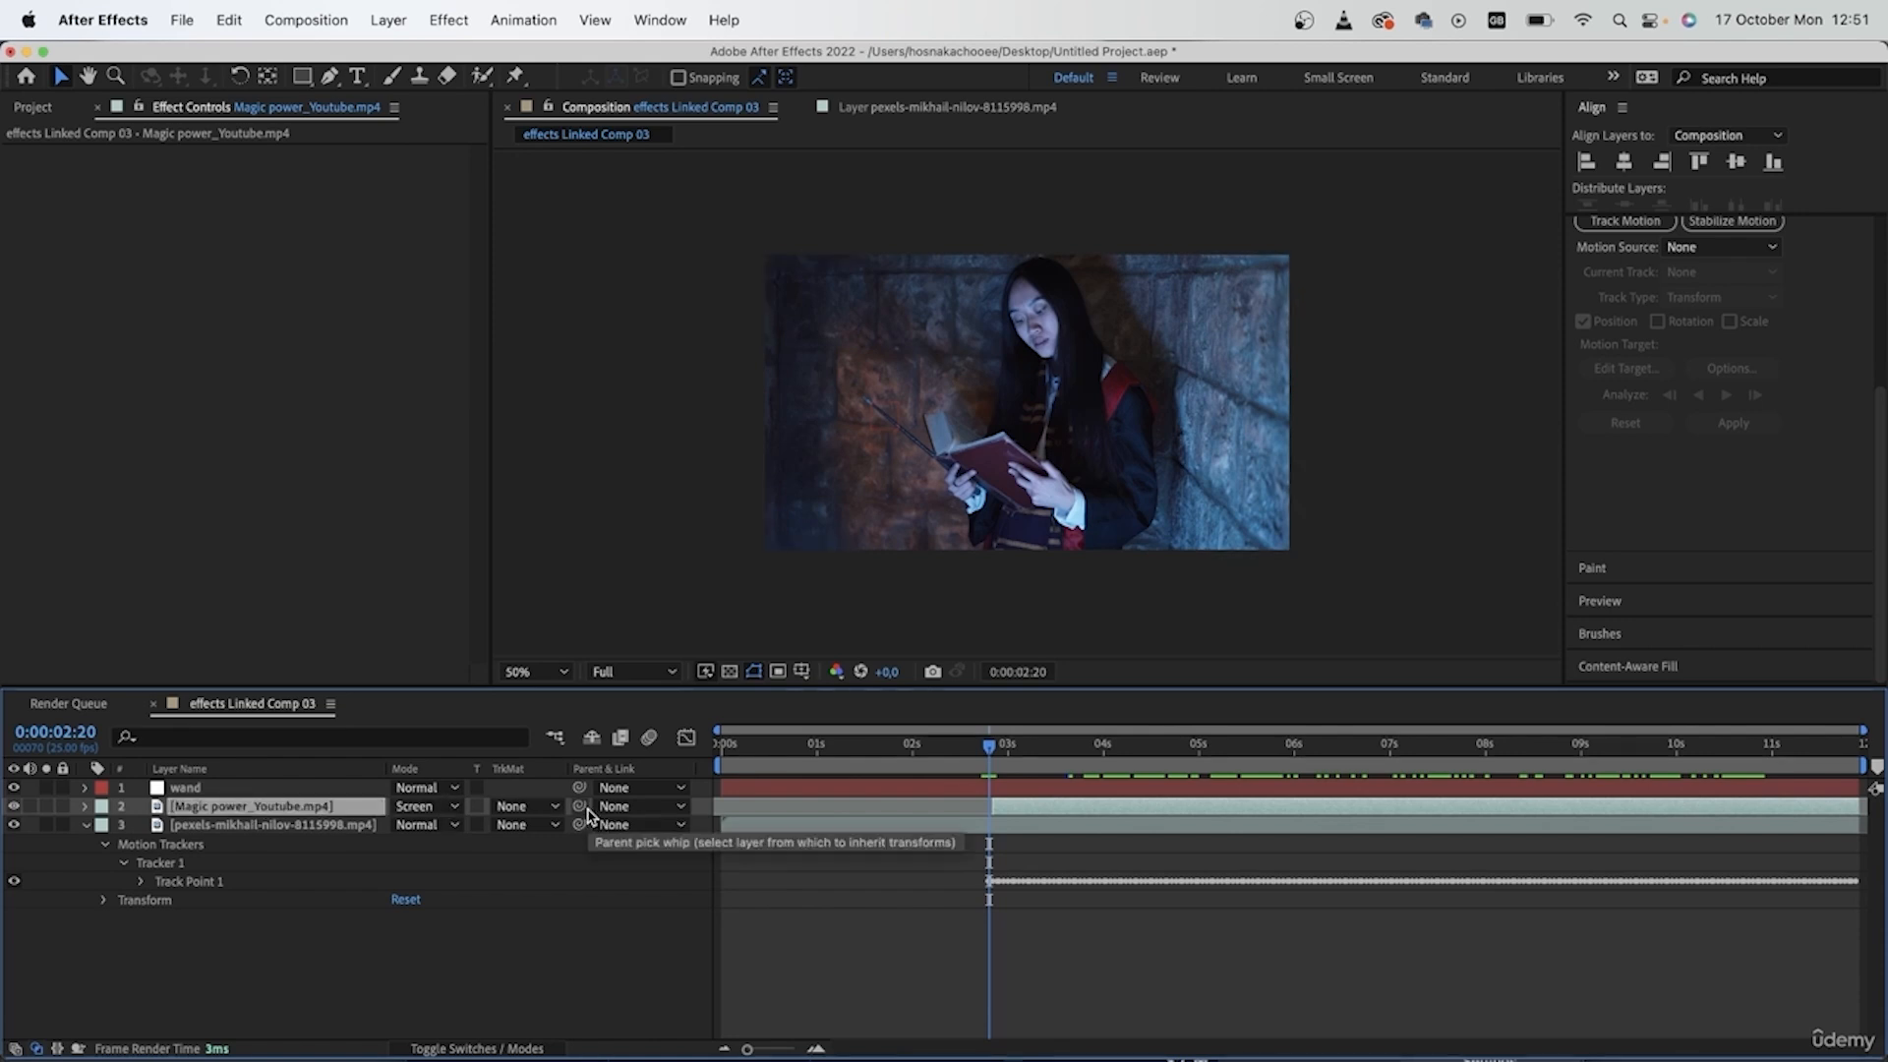
drag(584, 813, 298, 787)
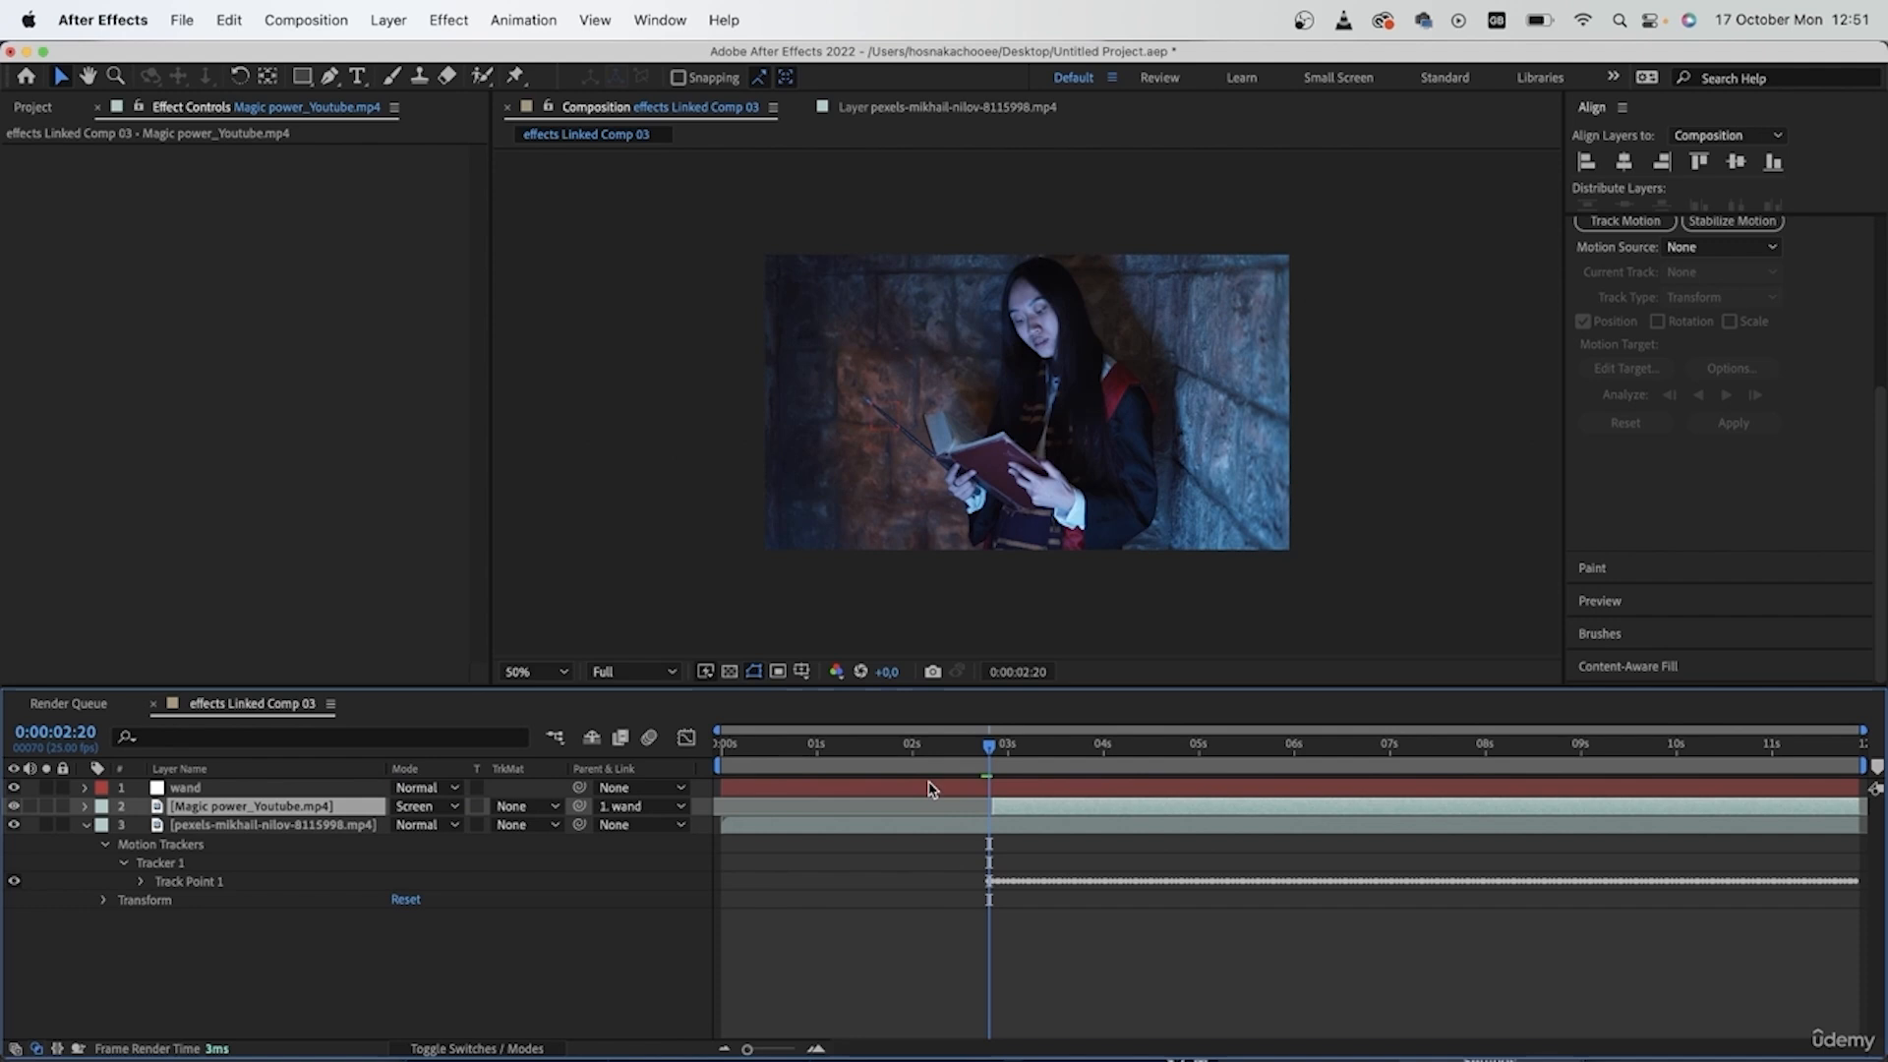
drag(982, 755, 1540, 777)
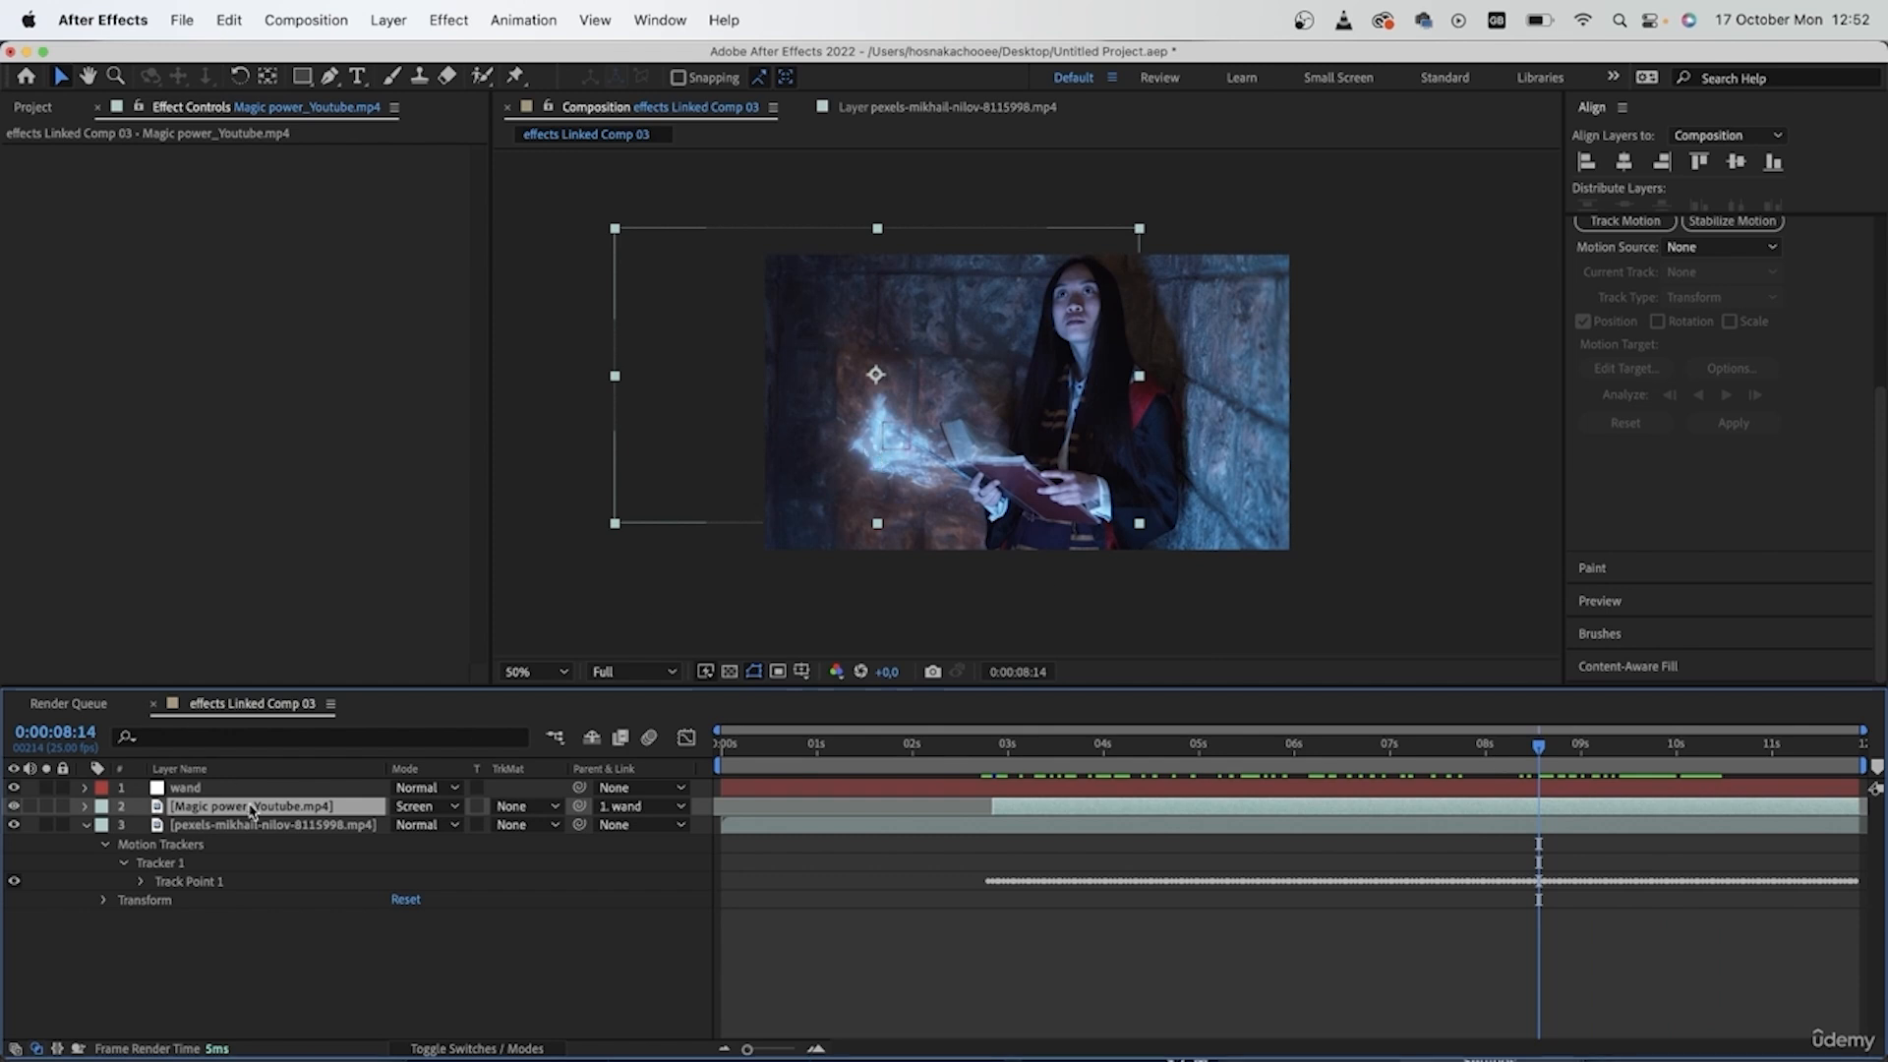
click(629, 806)
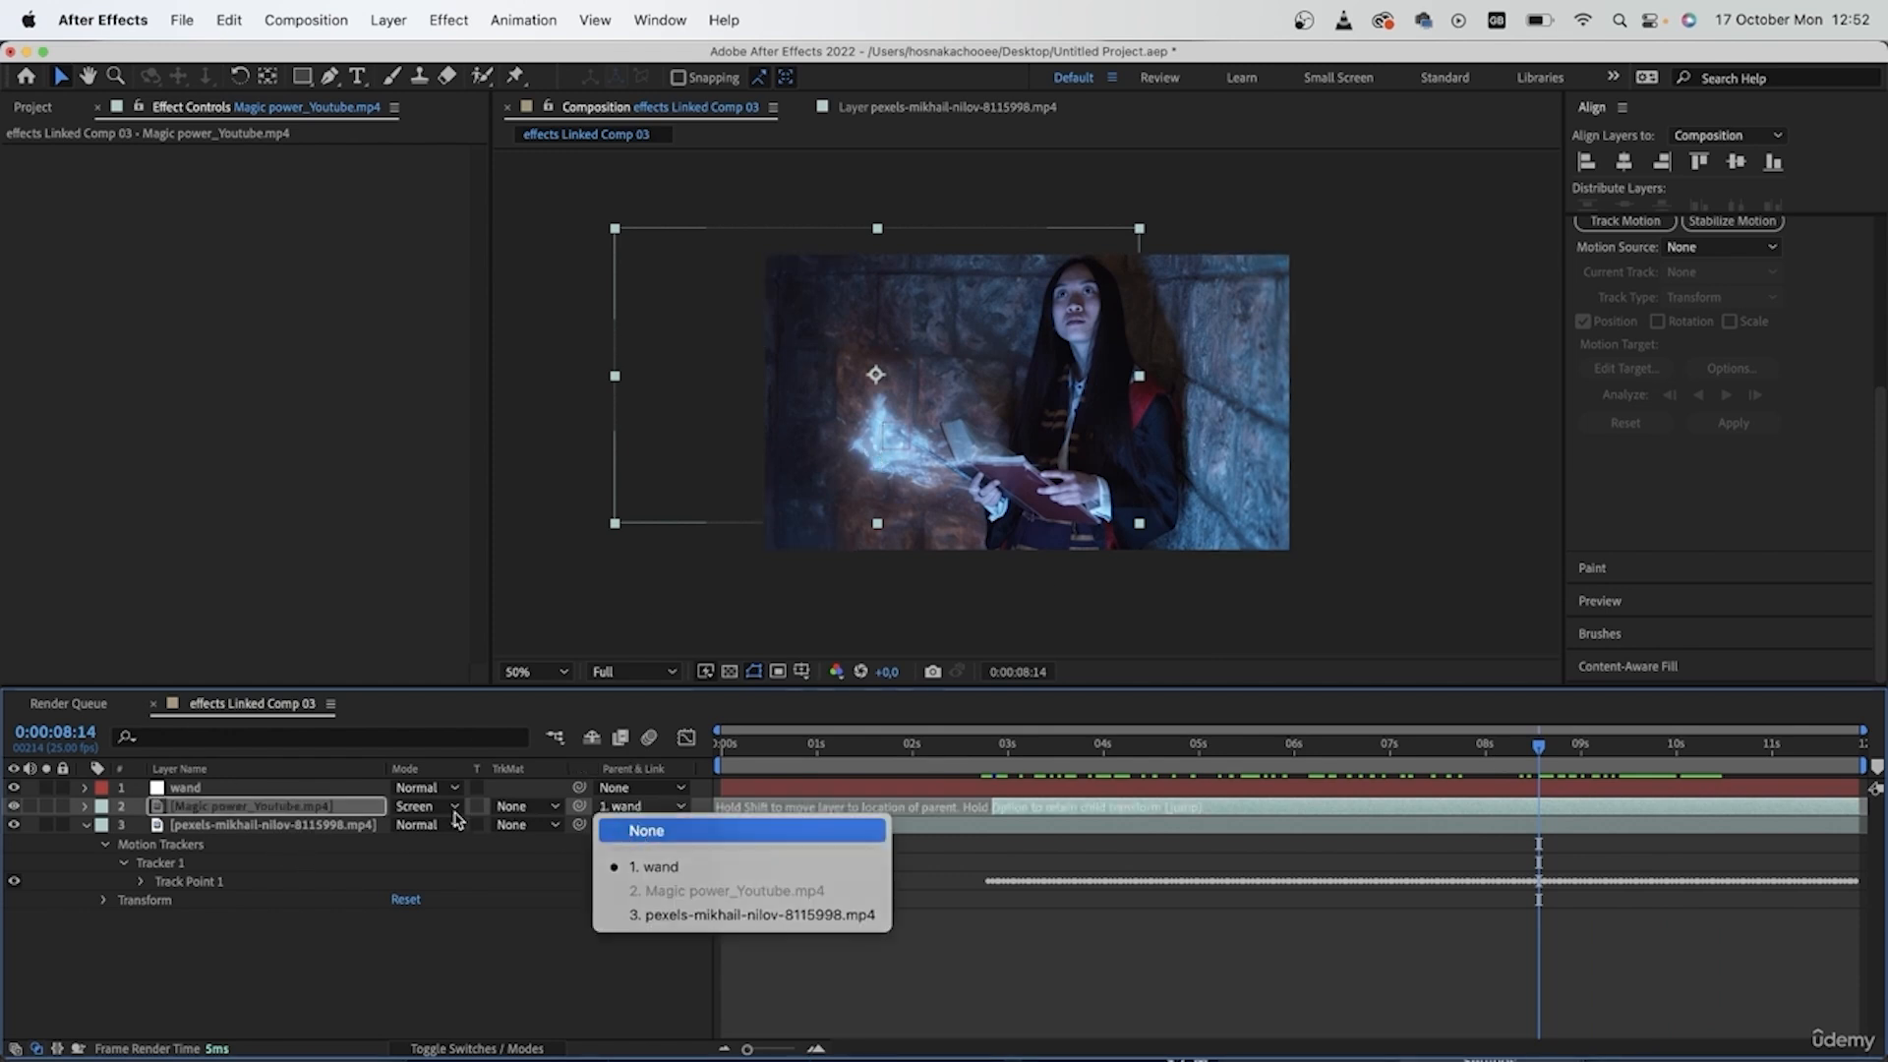
click(646, 831)
- Reposition the magic power effect over the wand tip at 0:00:03:11 and again at 0:00:06:23
click(1035, 750)
drag(1035, 750, 1000, 754)
drag(1047, 760, 1051, 757)
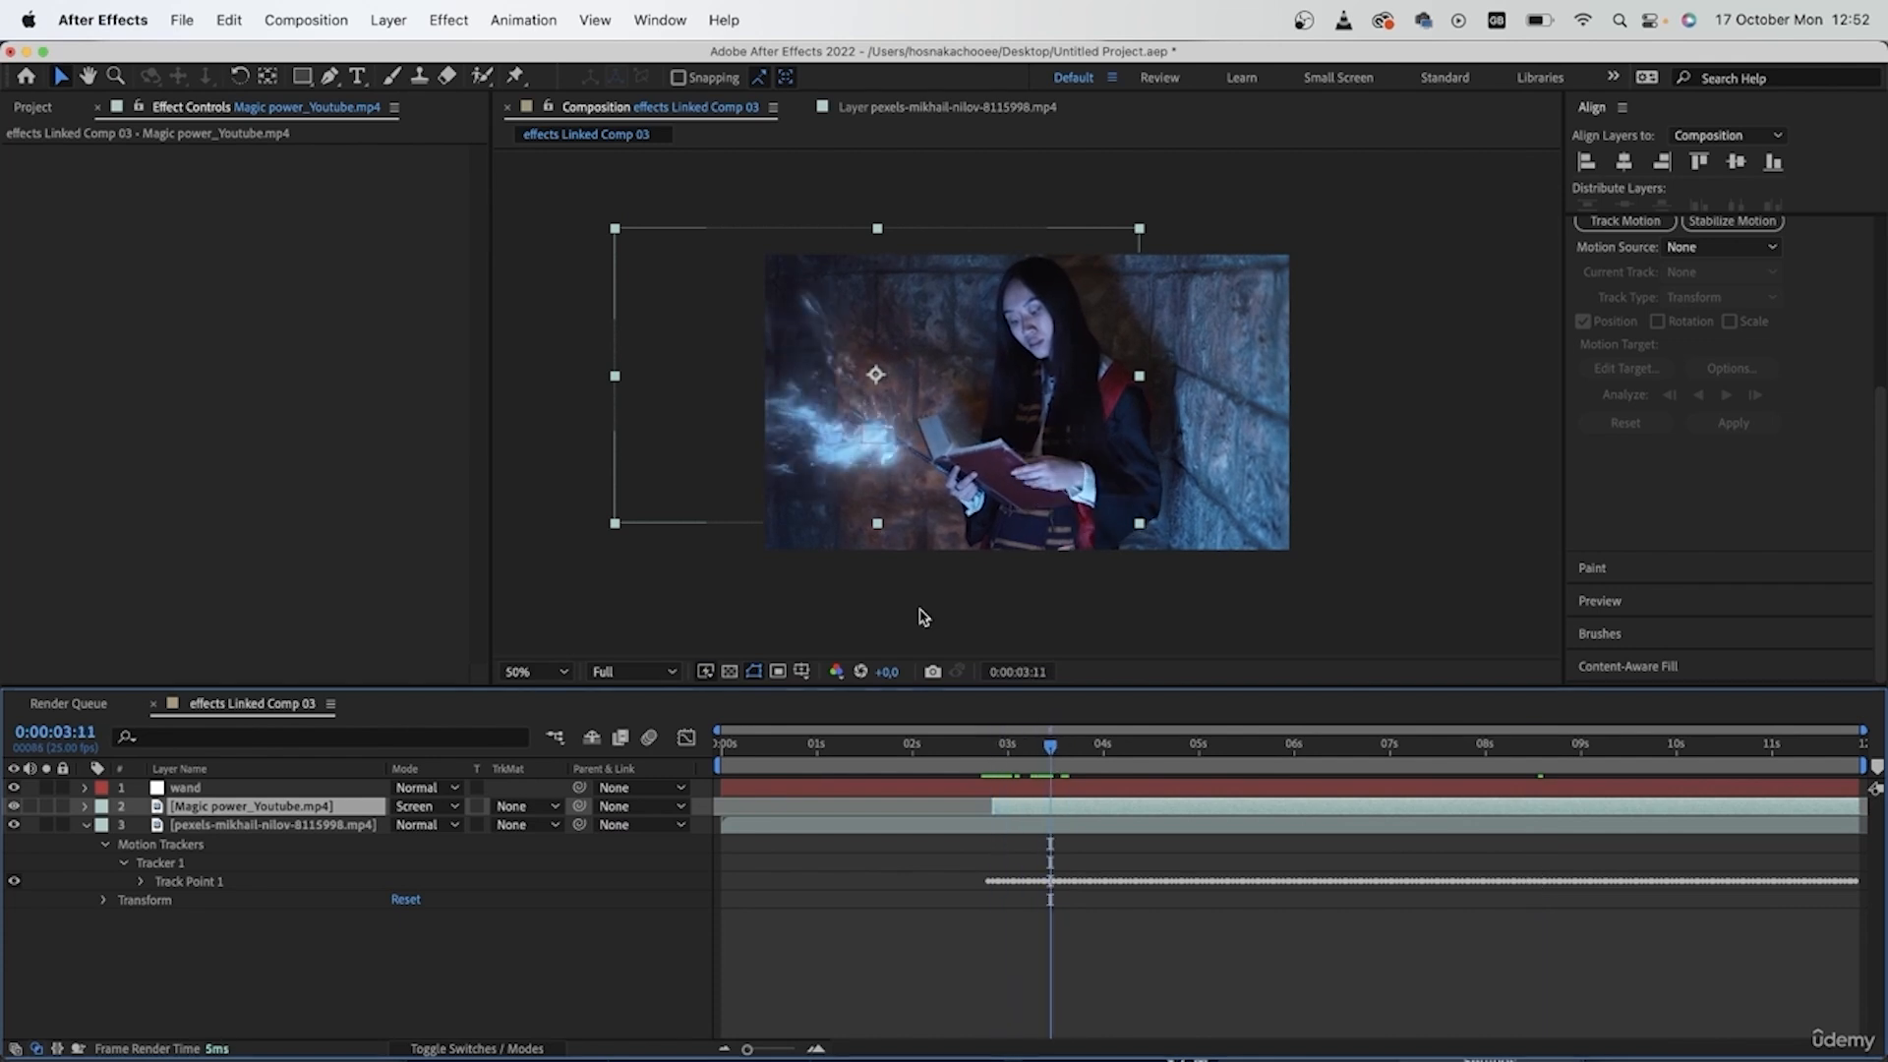
drag(876, 466, 879, 429)
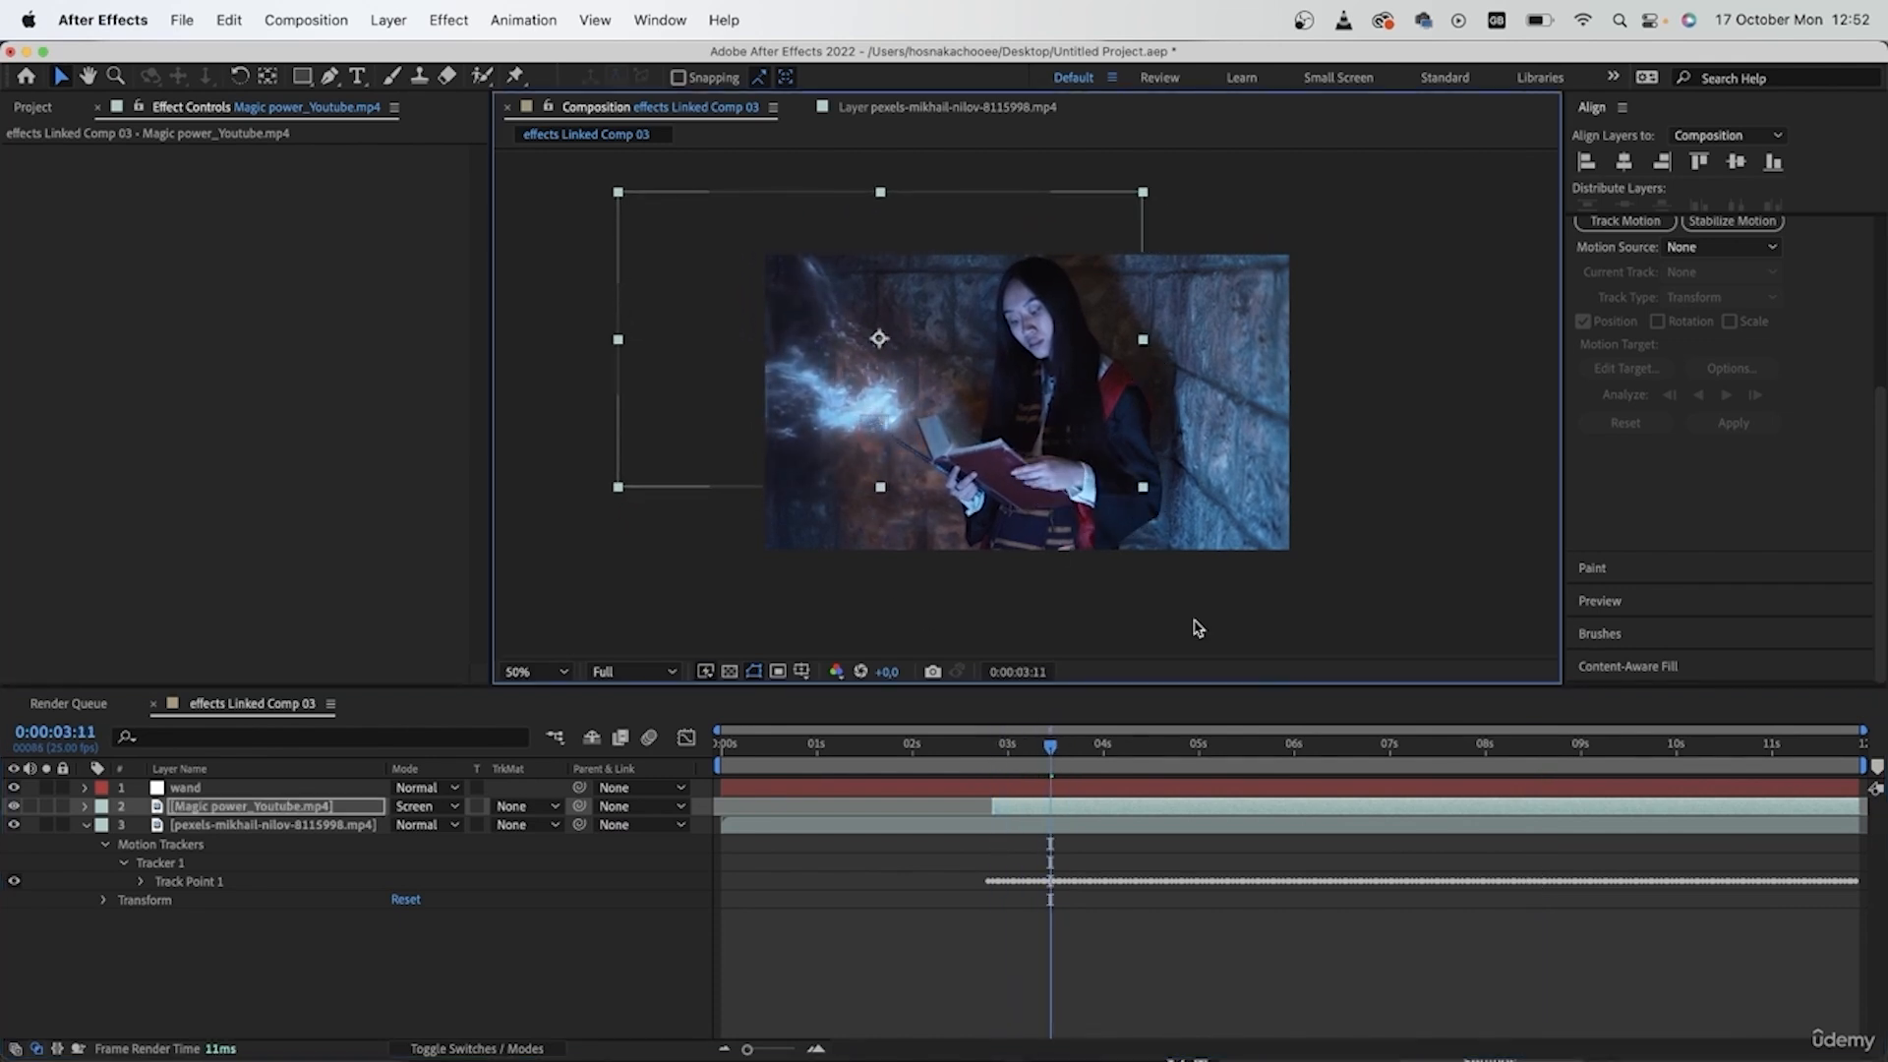
drag(1273, 767, 1382, 762)
drag(909, 401, 880, 405)
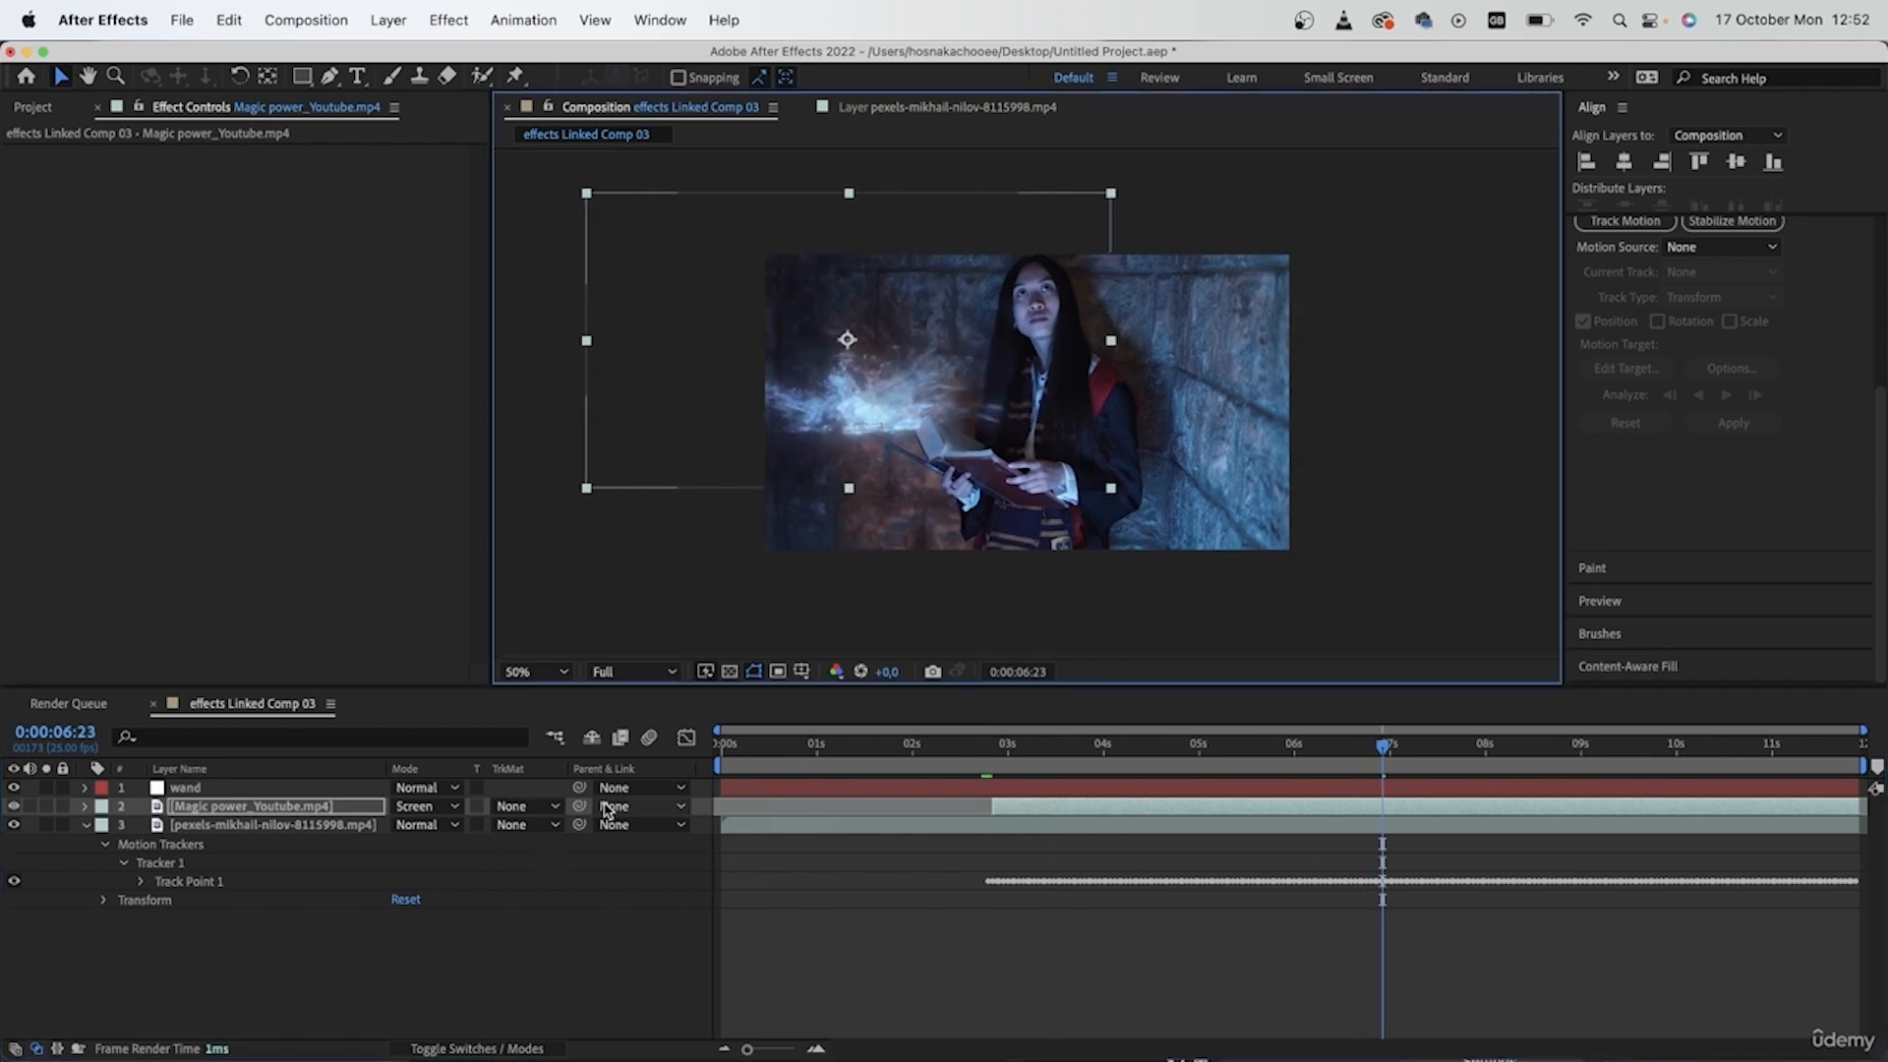
- Parent the Magic power_Youtube.mp4 layer to the wand null at 0:00:06:23 and scrub back to 0:00:03:23 to check the motion
drag(579, 805, 207, 792)
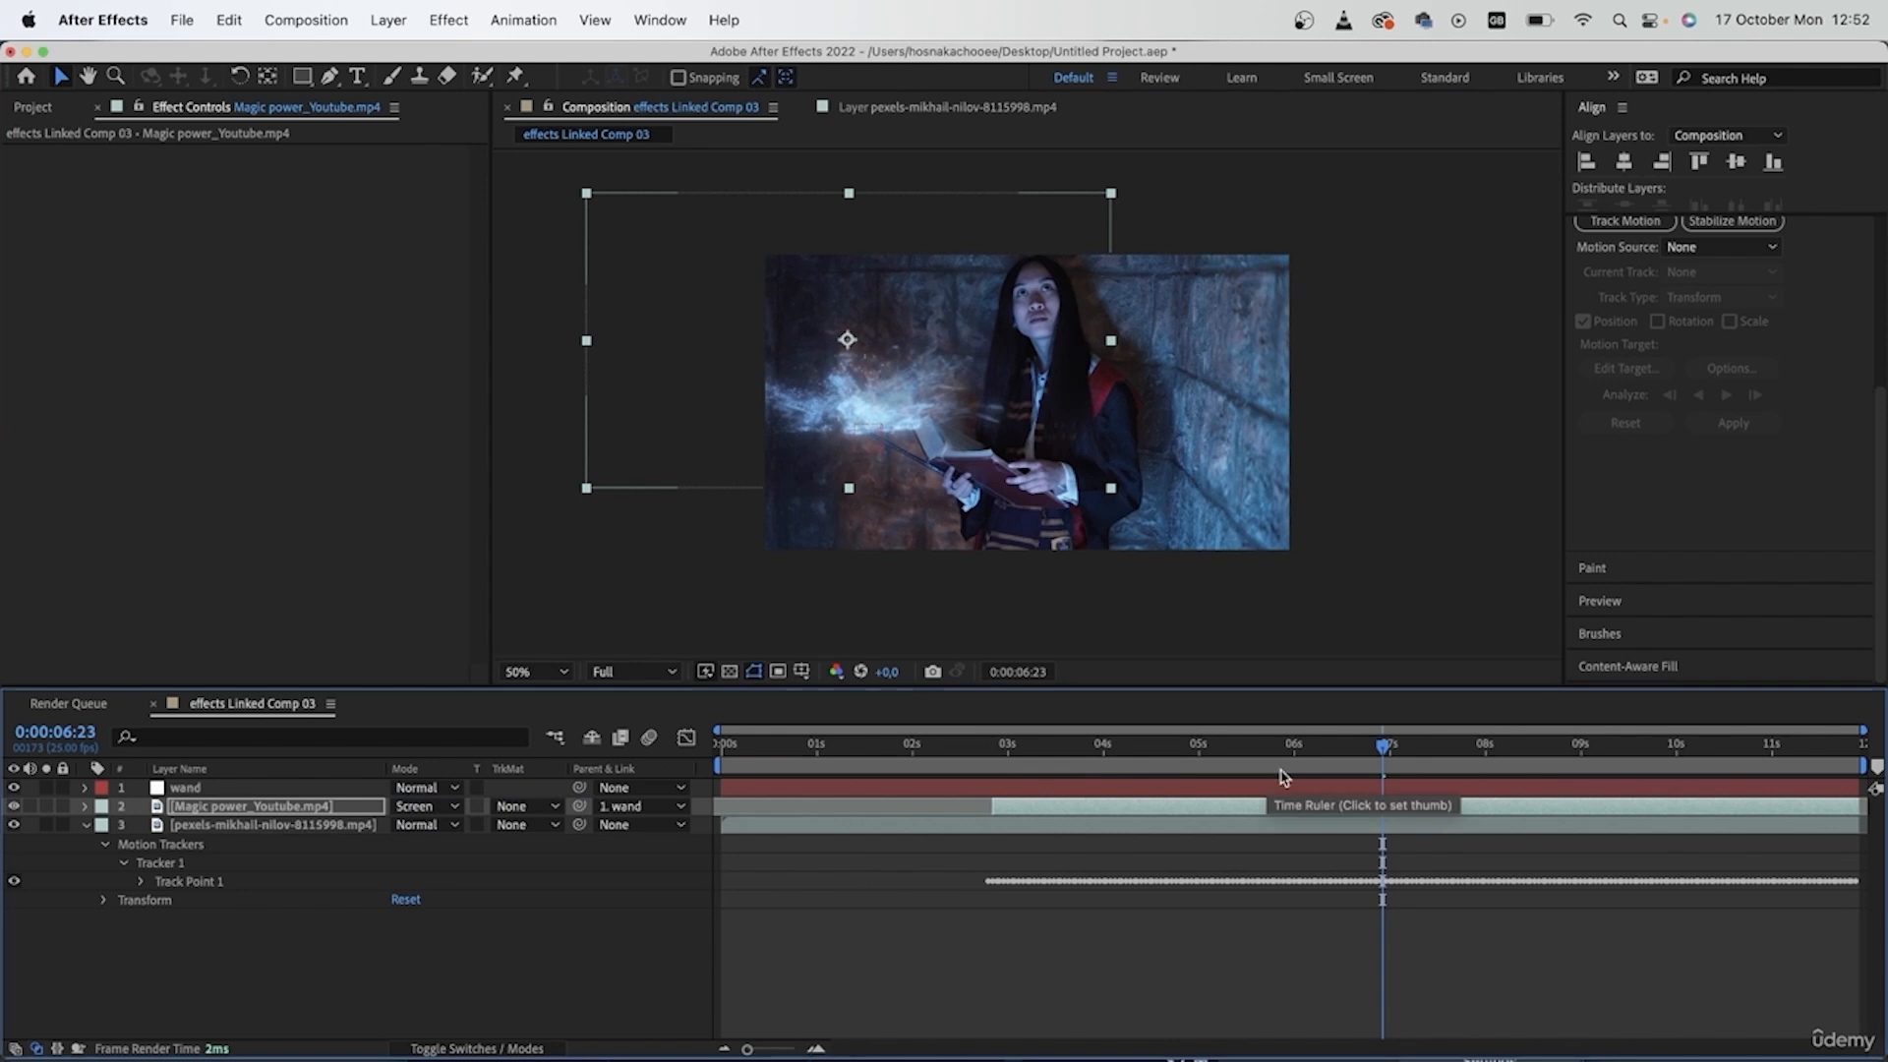
drag(1352, 752, 1238, 846)
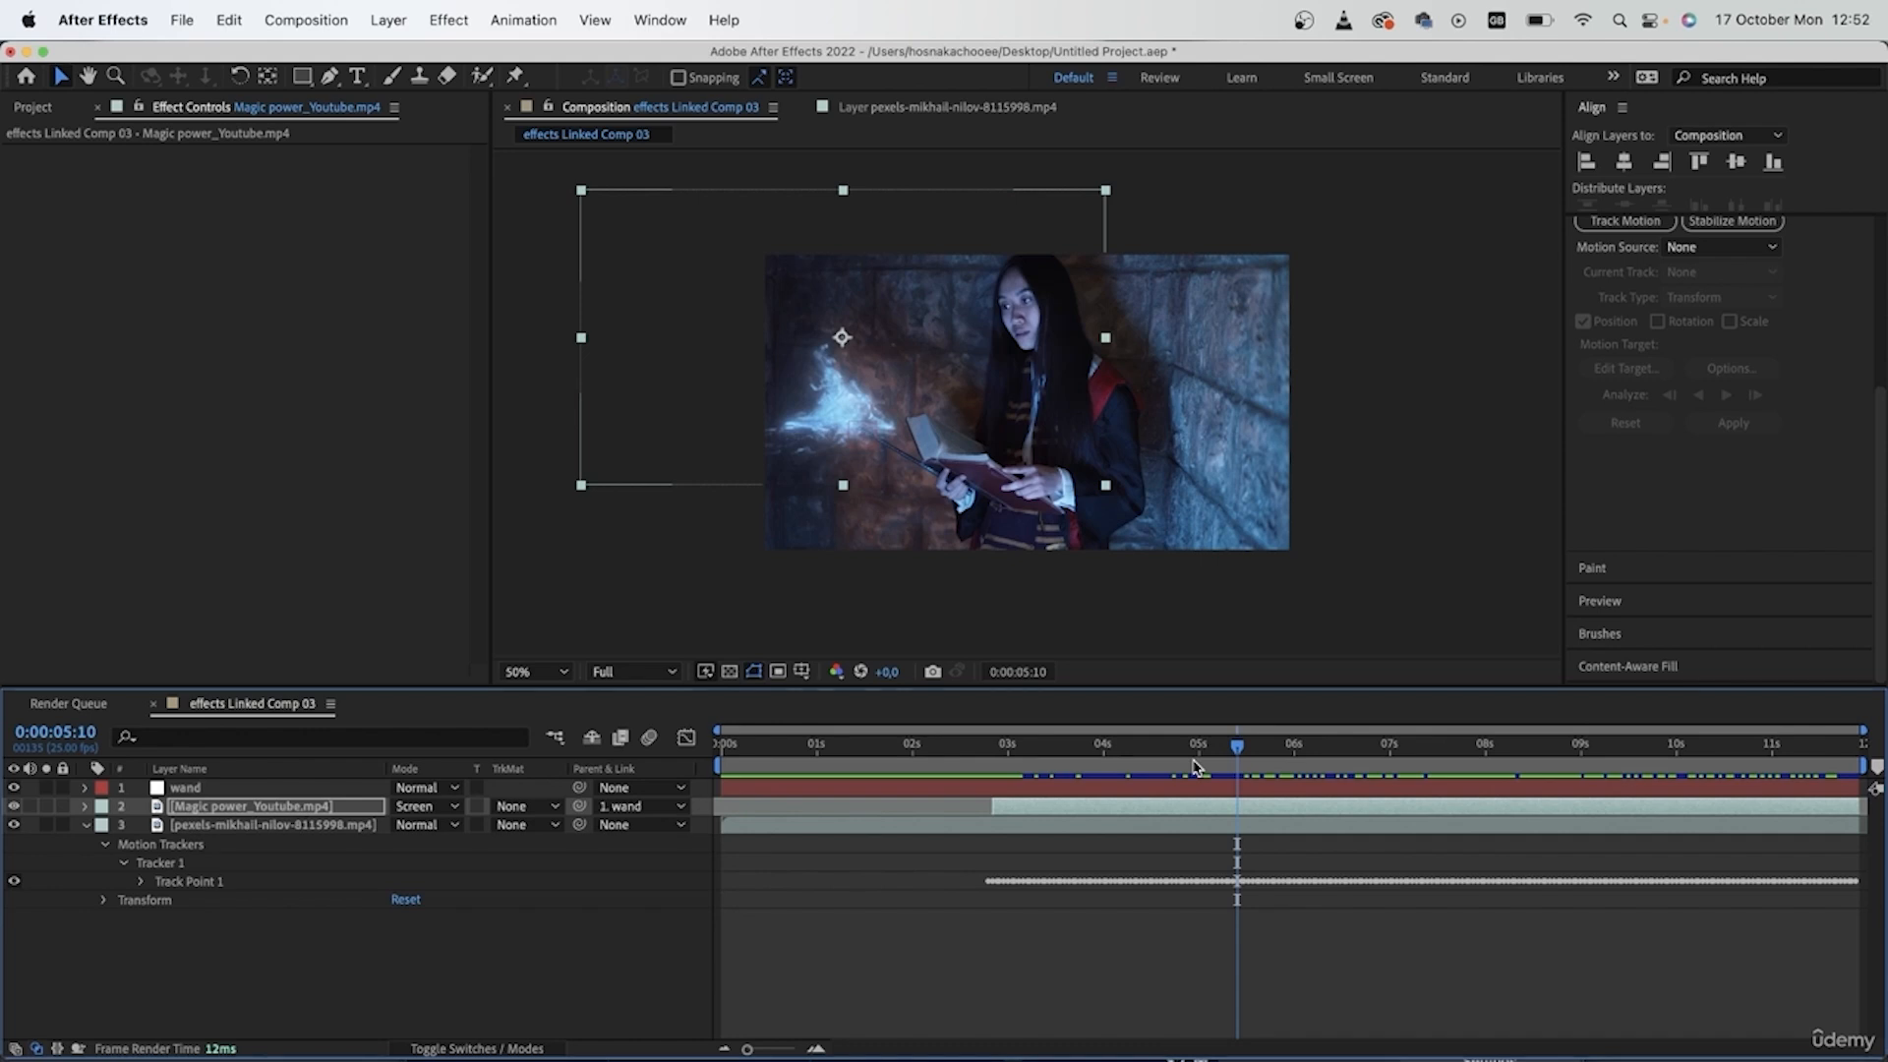
drag(1196, 766, 1102, 750)
- Collapse the footage layer's tracker properties and add a new adjustment layer above all layers
click(934, 978)
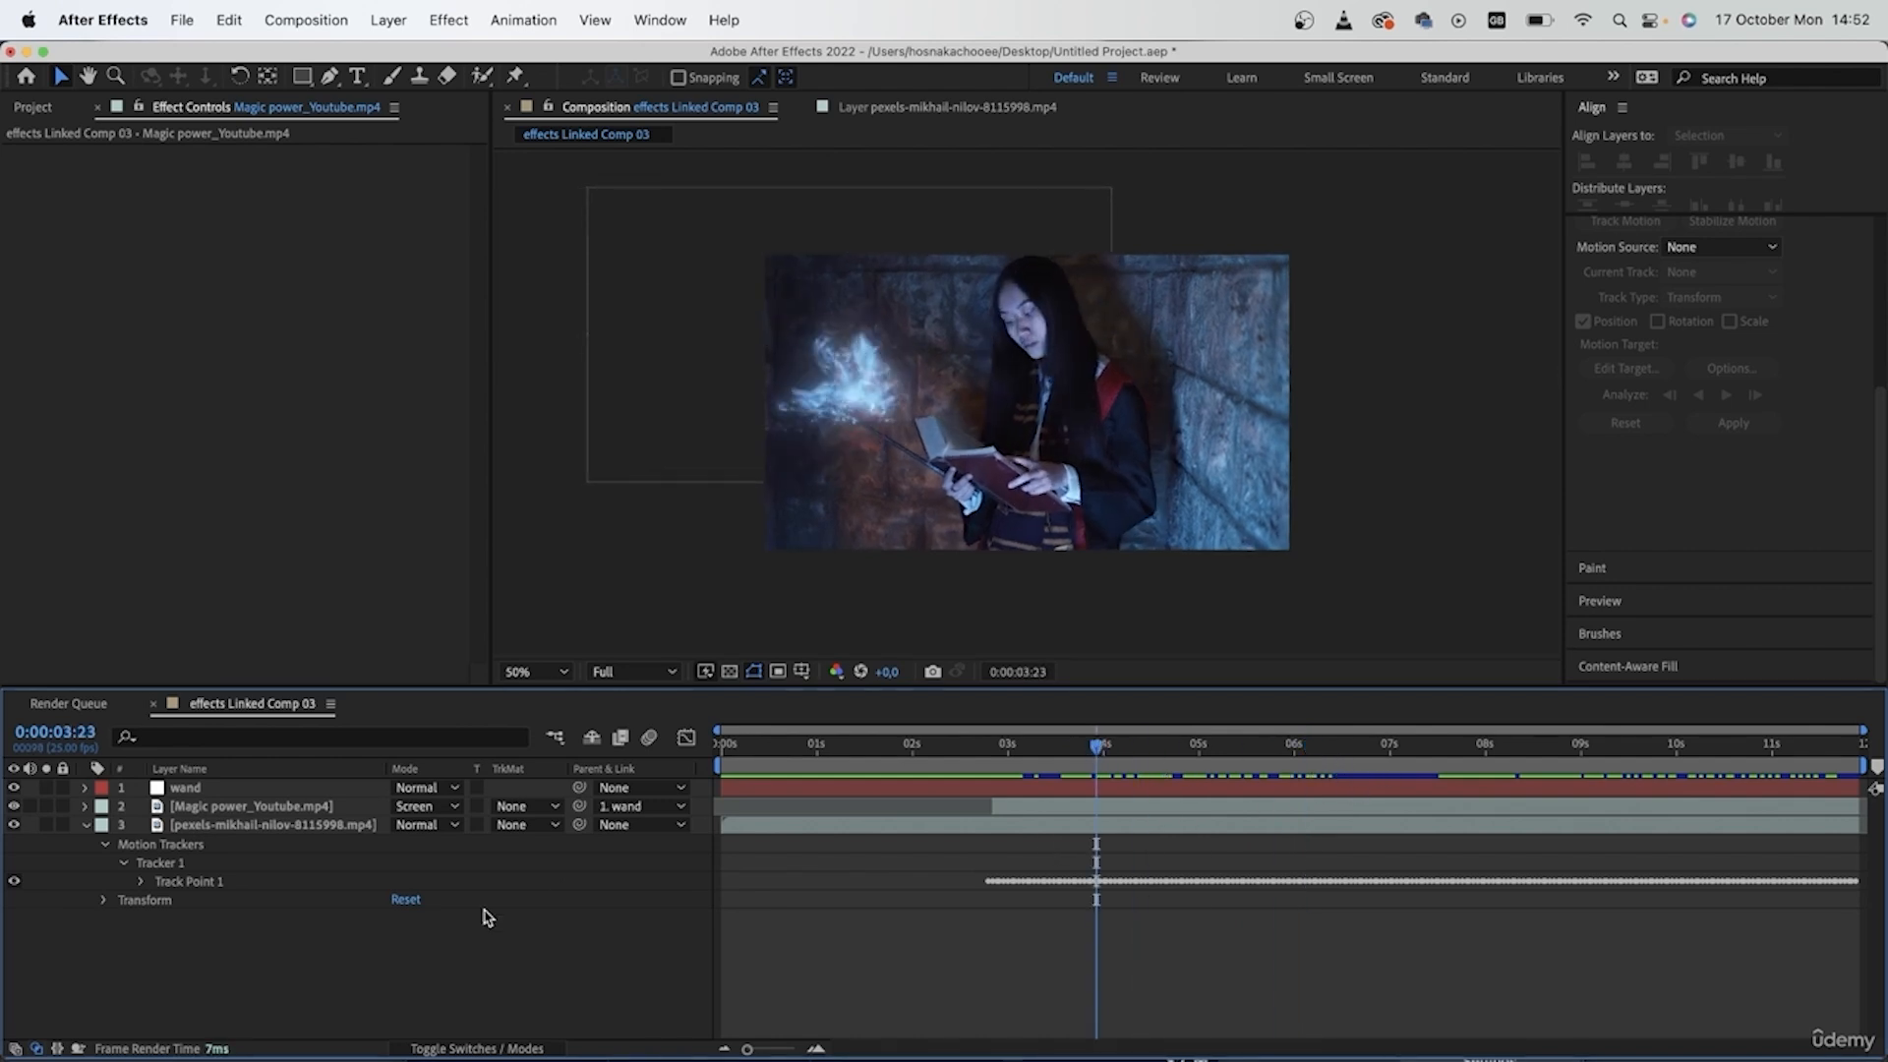
click(102, 825)
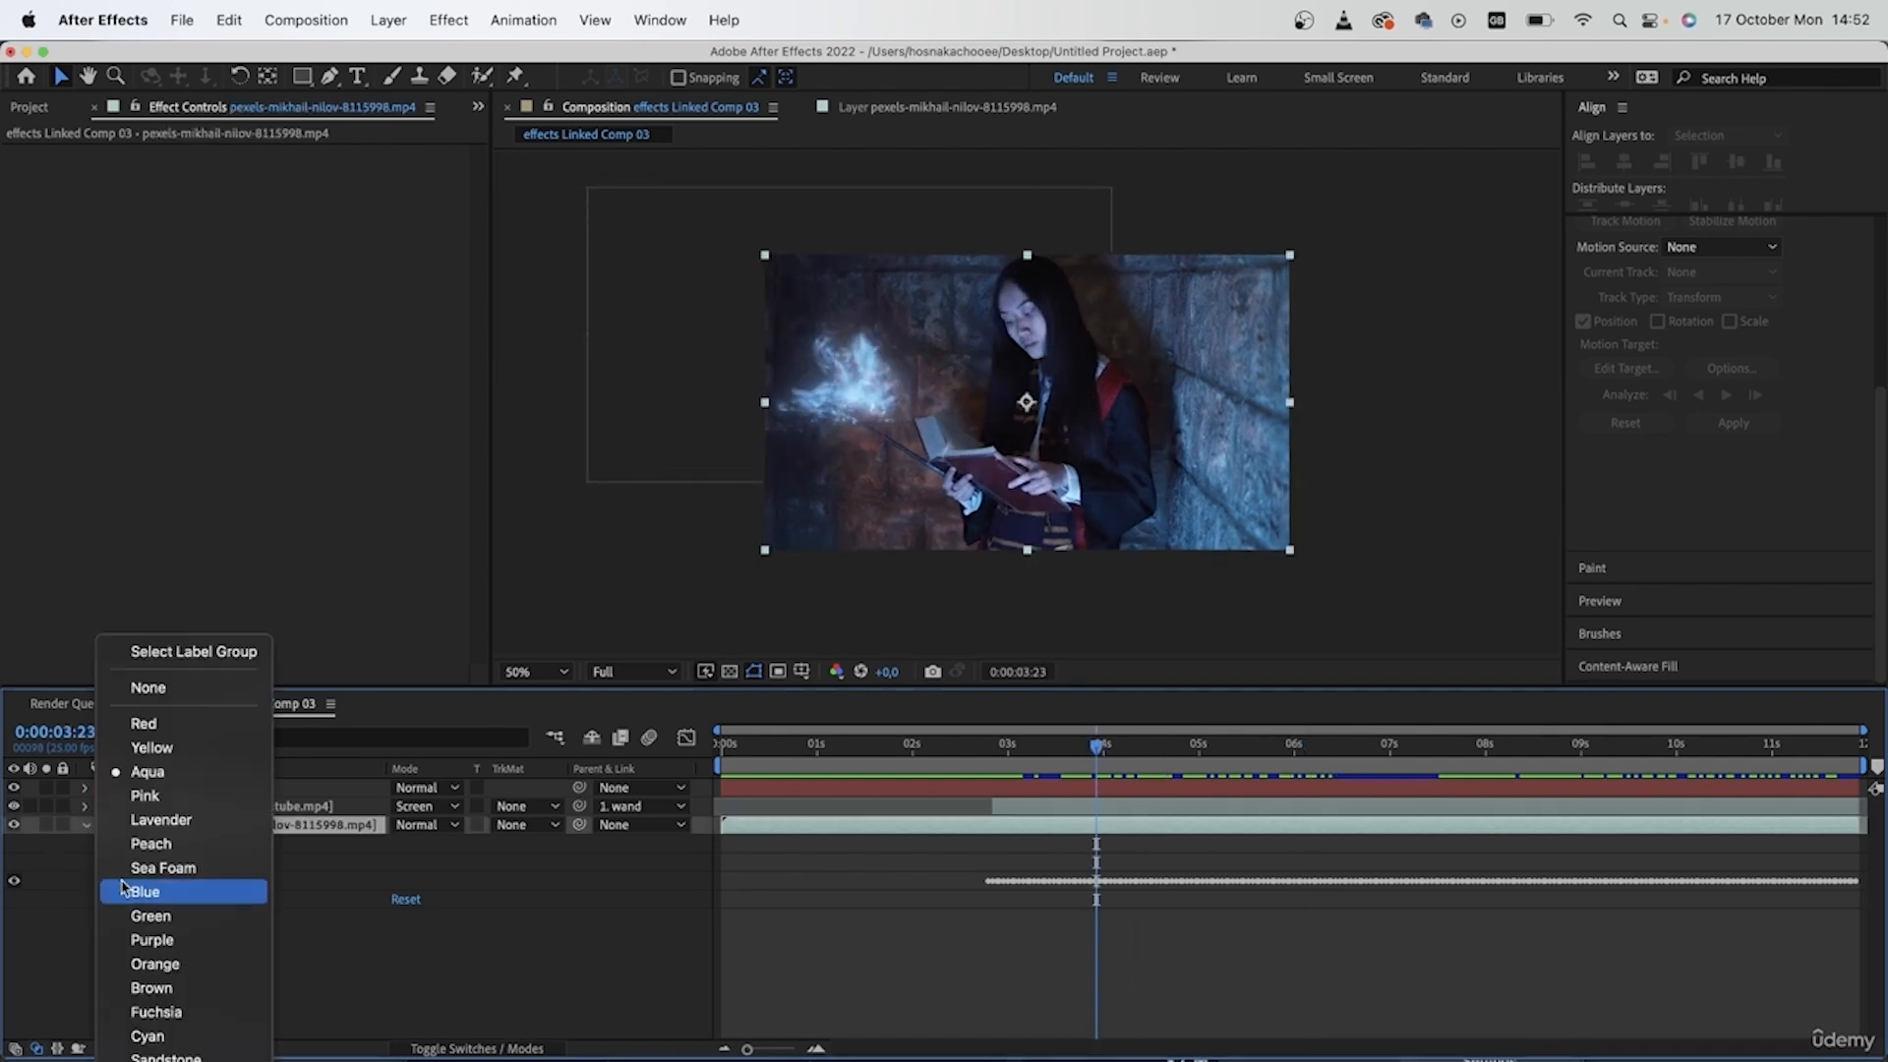
click(437, 936)
click(84, 829)
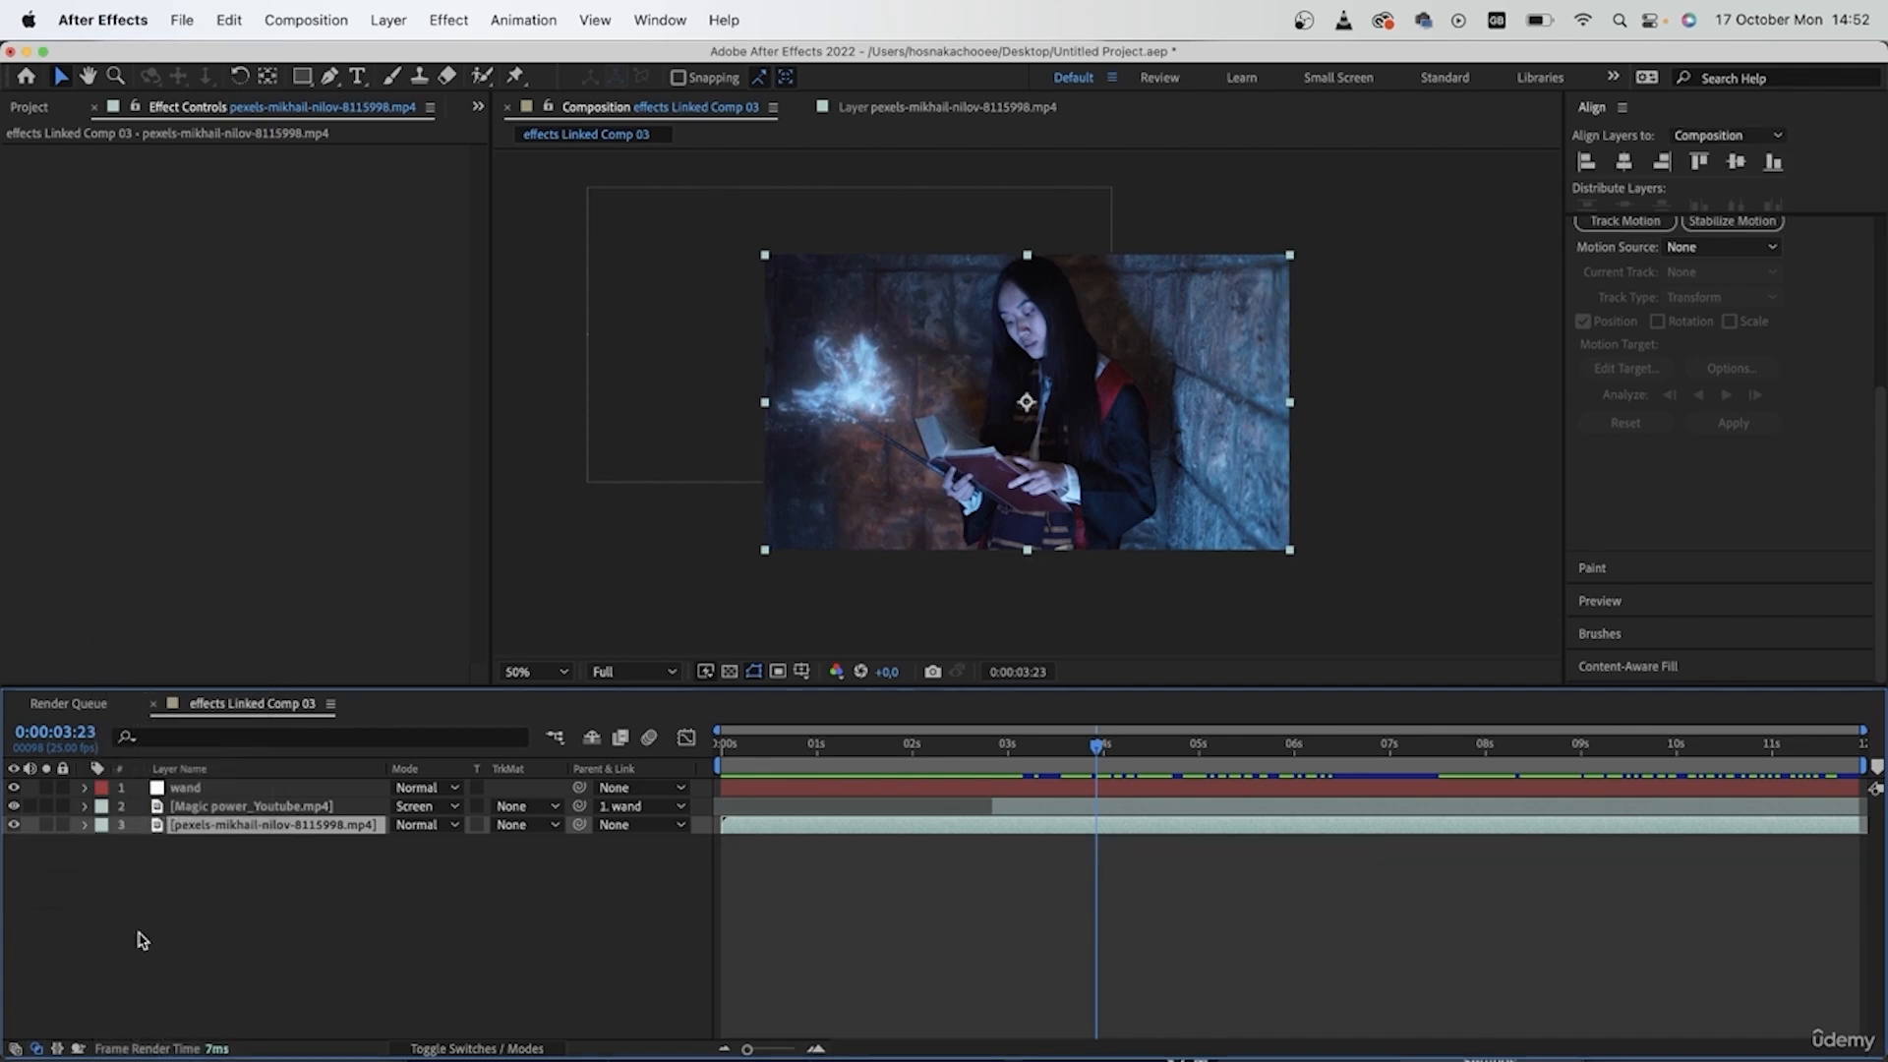
right_click(218, 843)
mouse_move(309, 864)
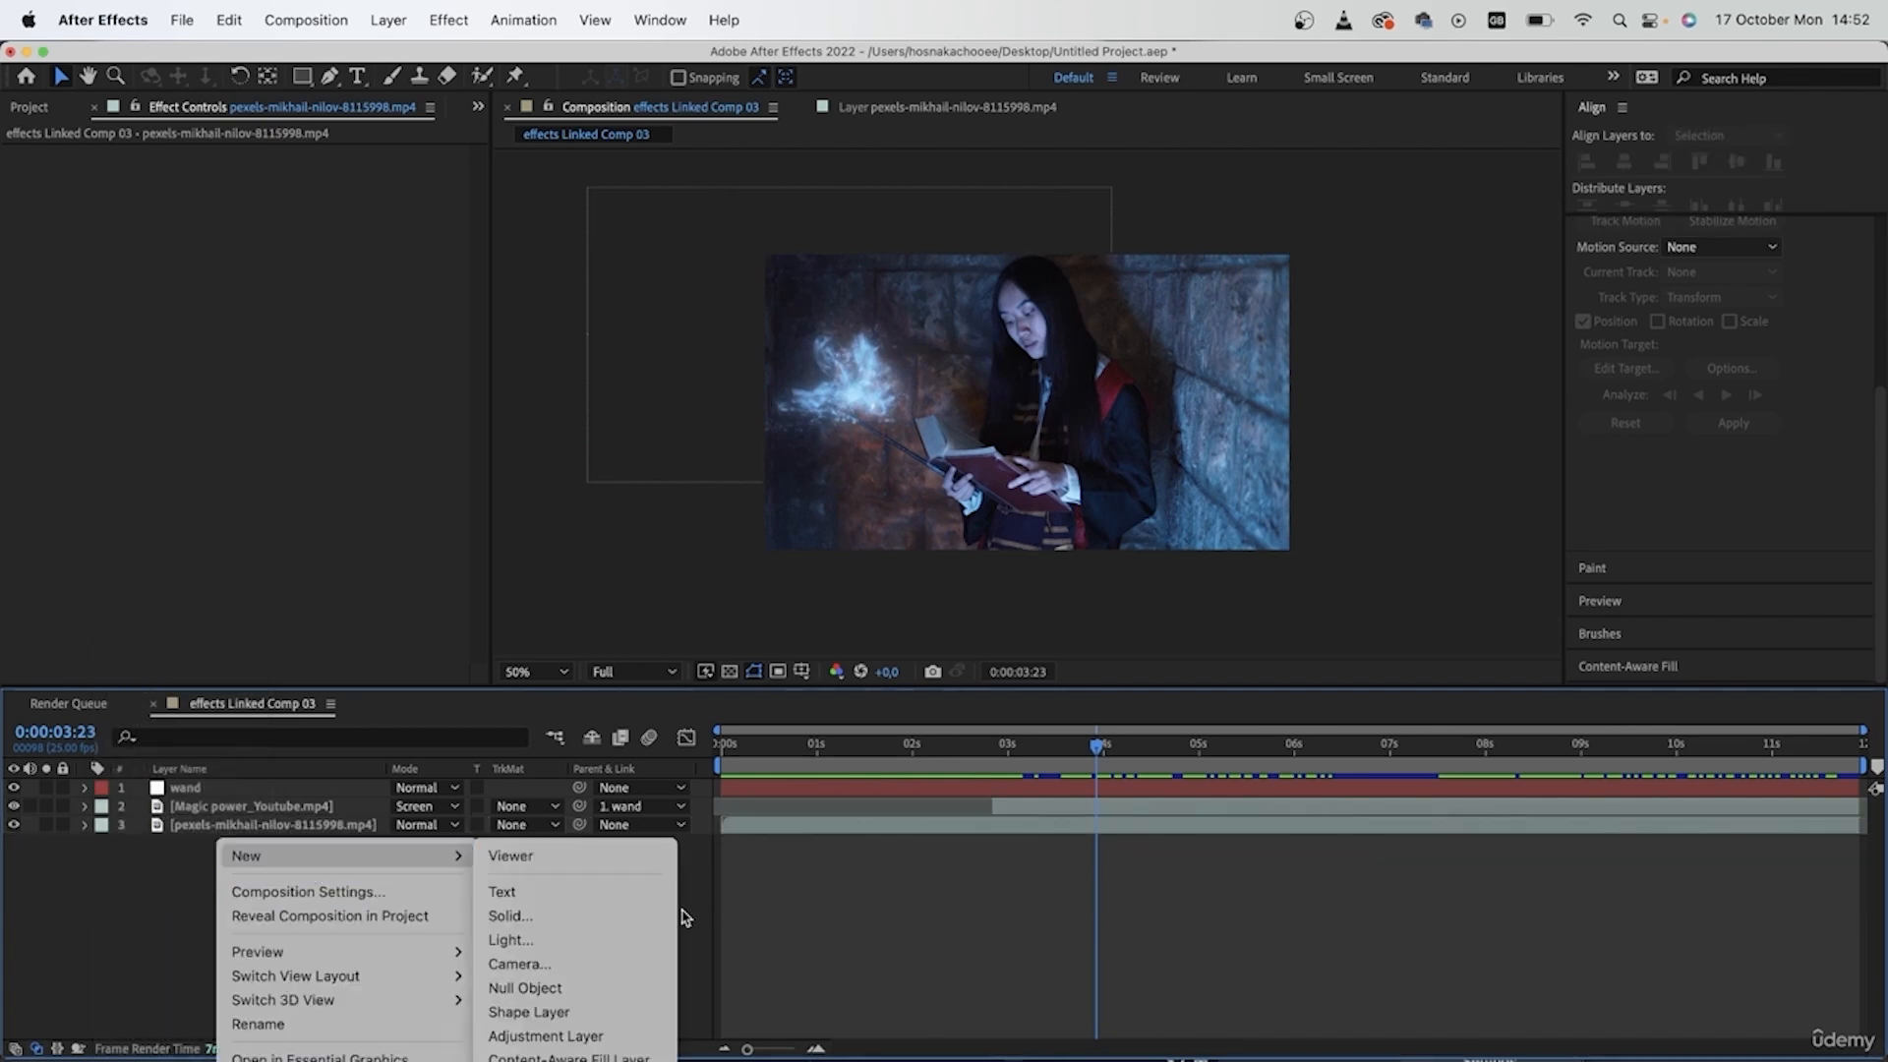
click(545, 1035)
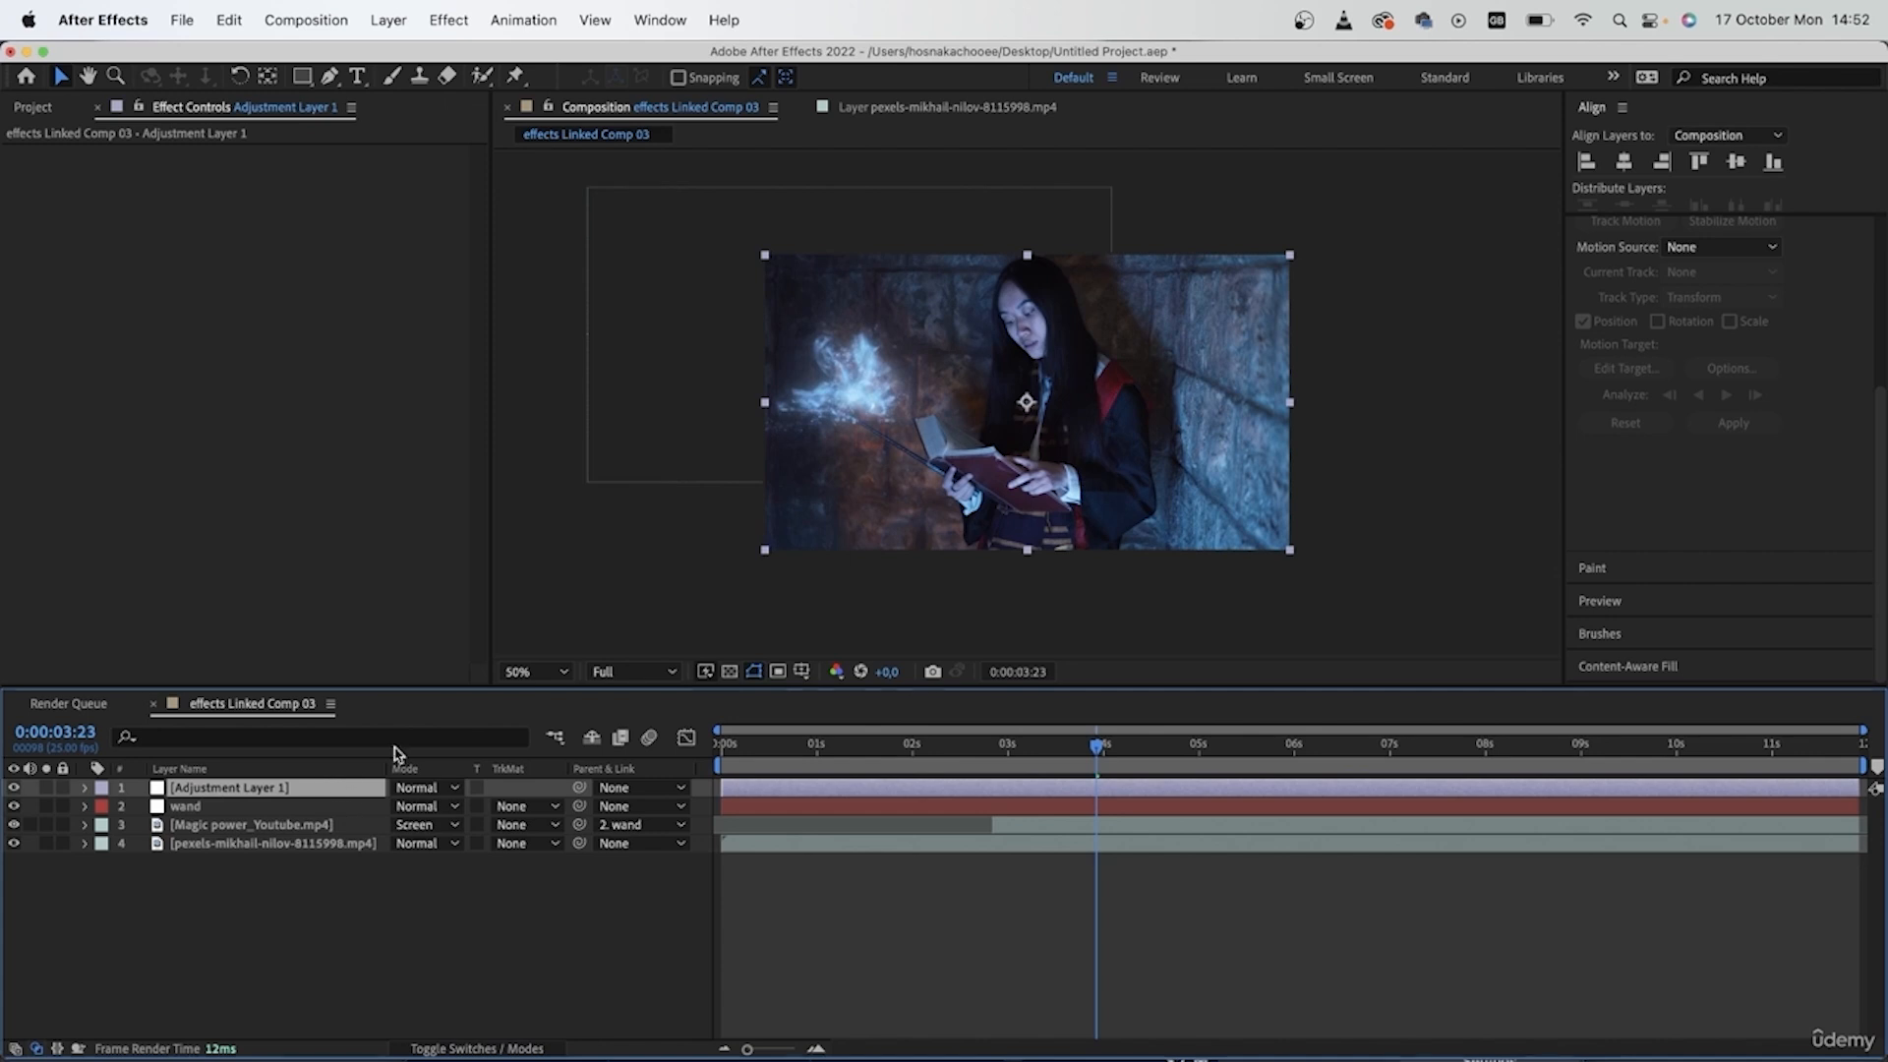
- Find the Lumetri Color effect and apply it to the adjustment layer
scroll(1720, 465, up, 5)
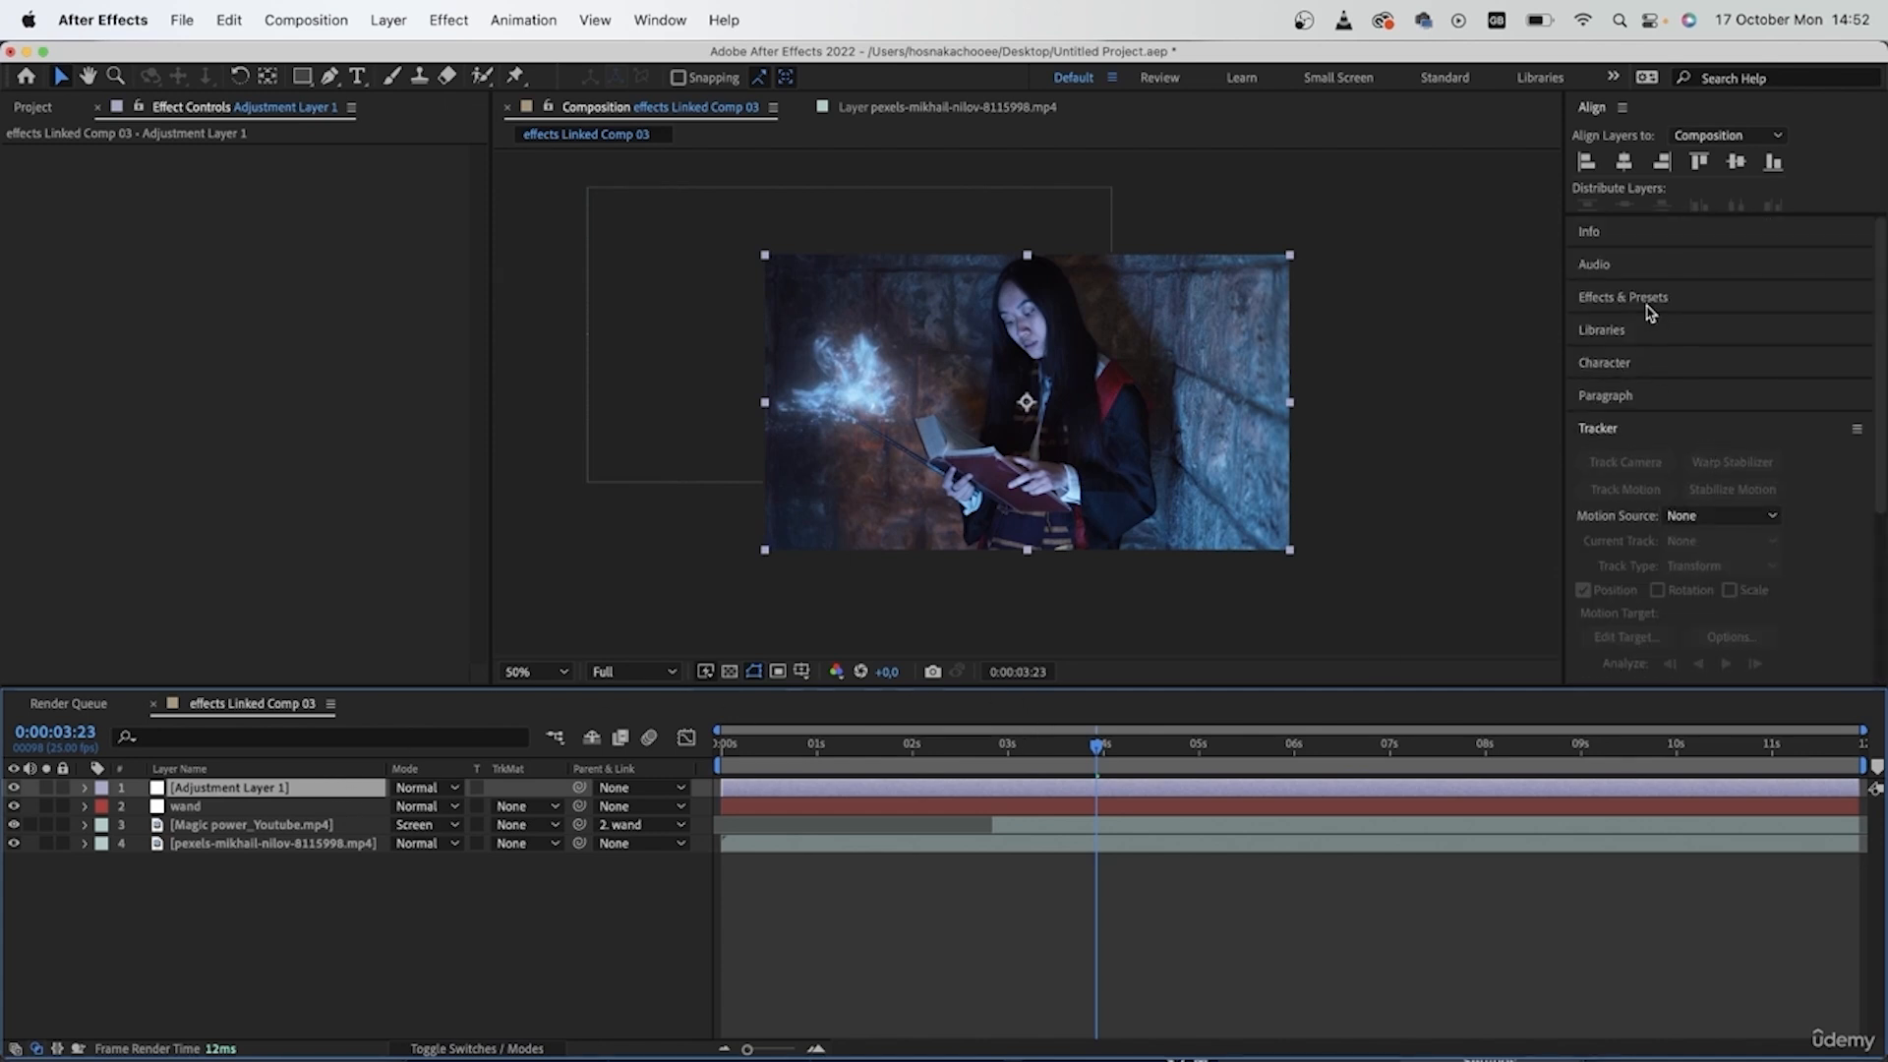
click(1686, 307)
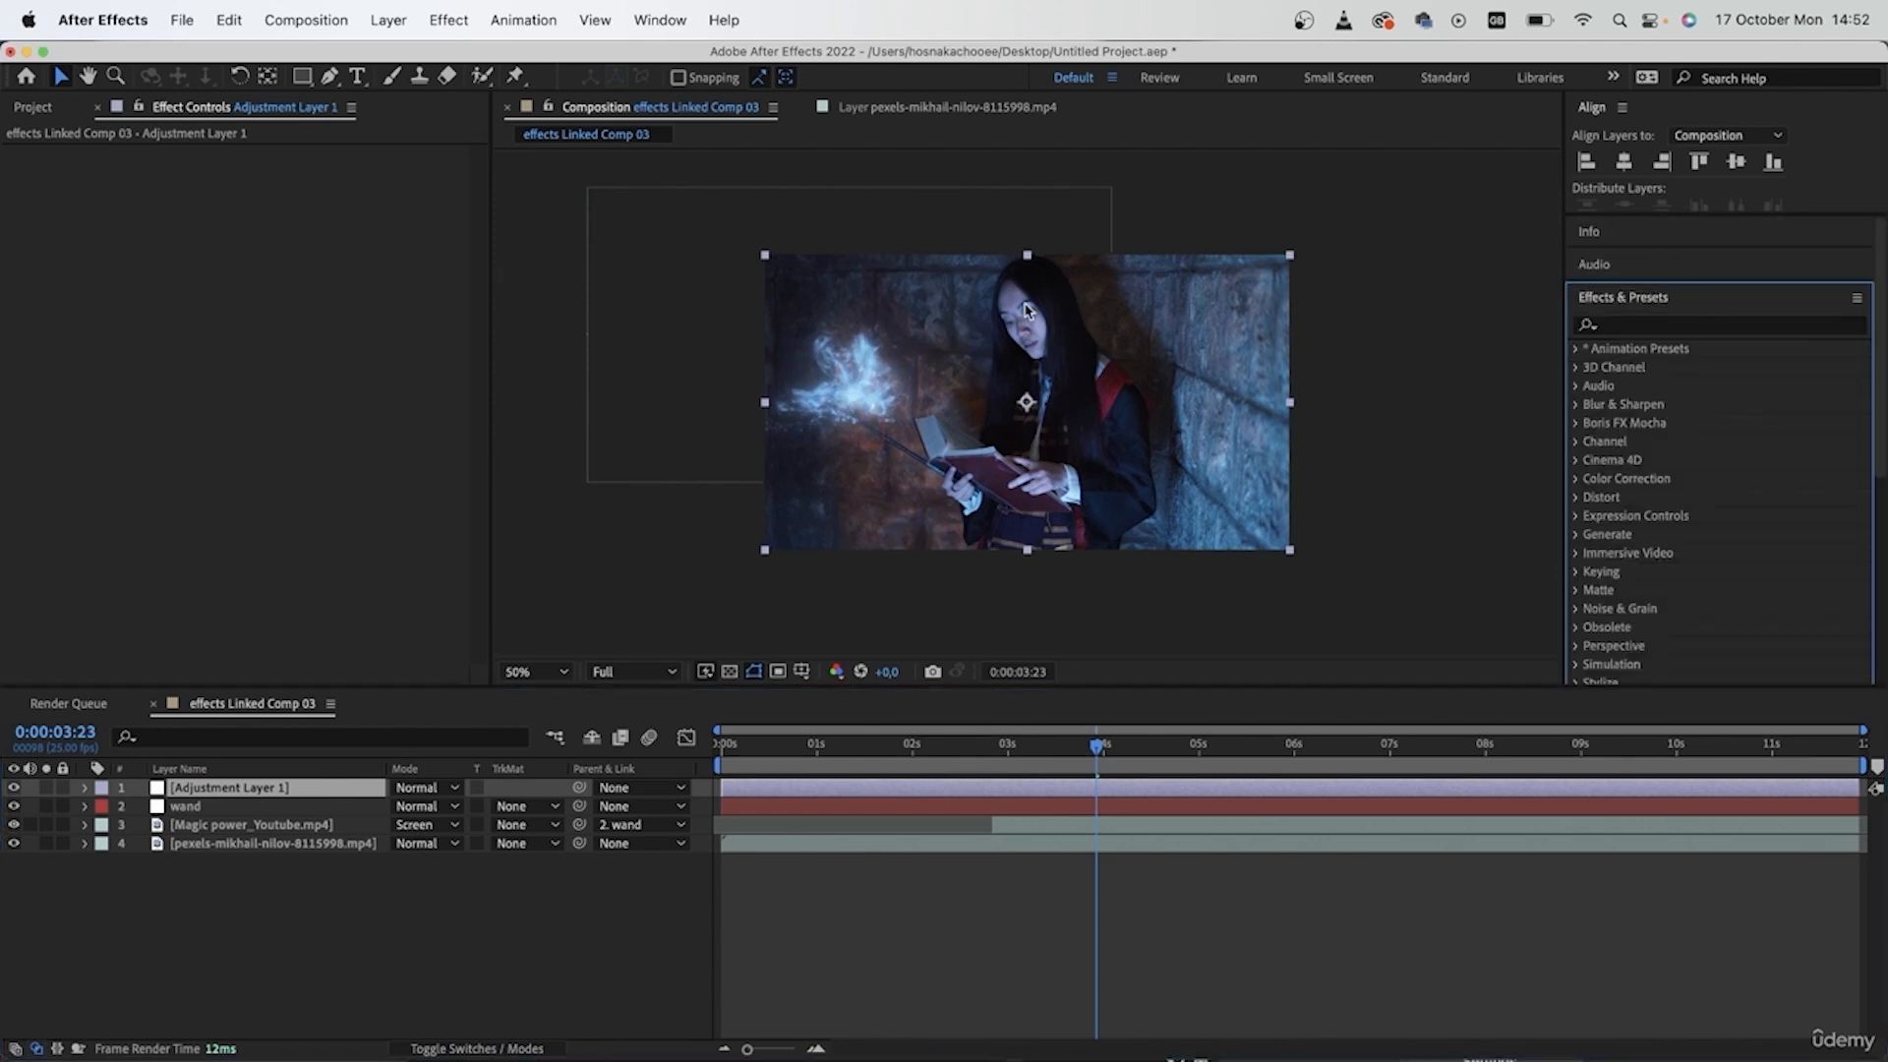
click(1728, 333)
text(lumetr)
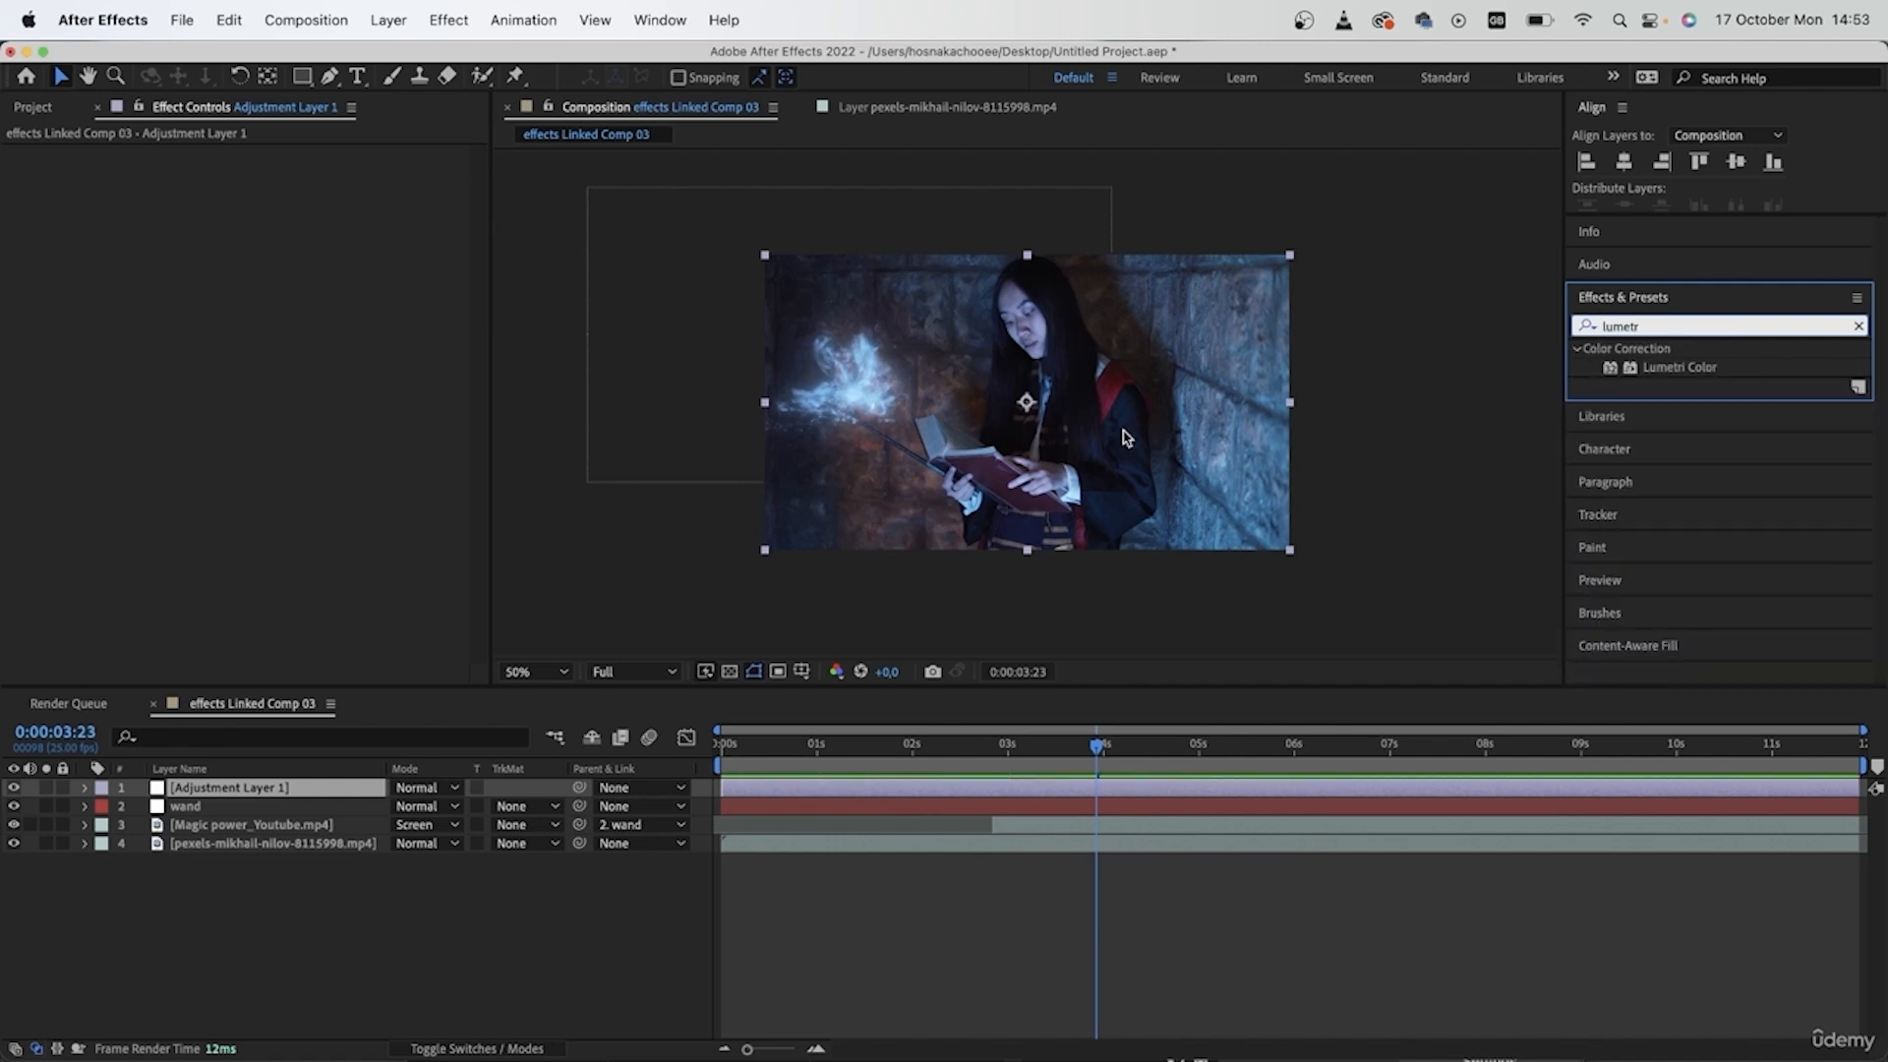
drag(1693, 365, 205, 793)
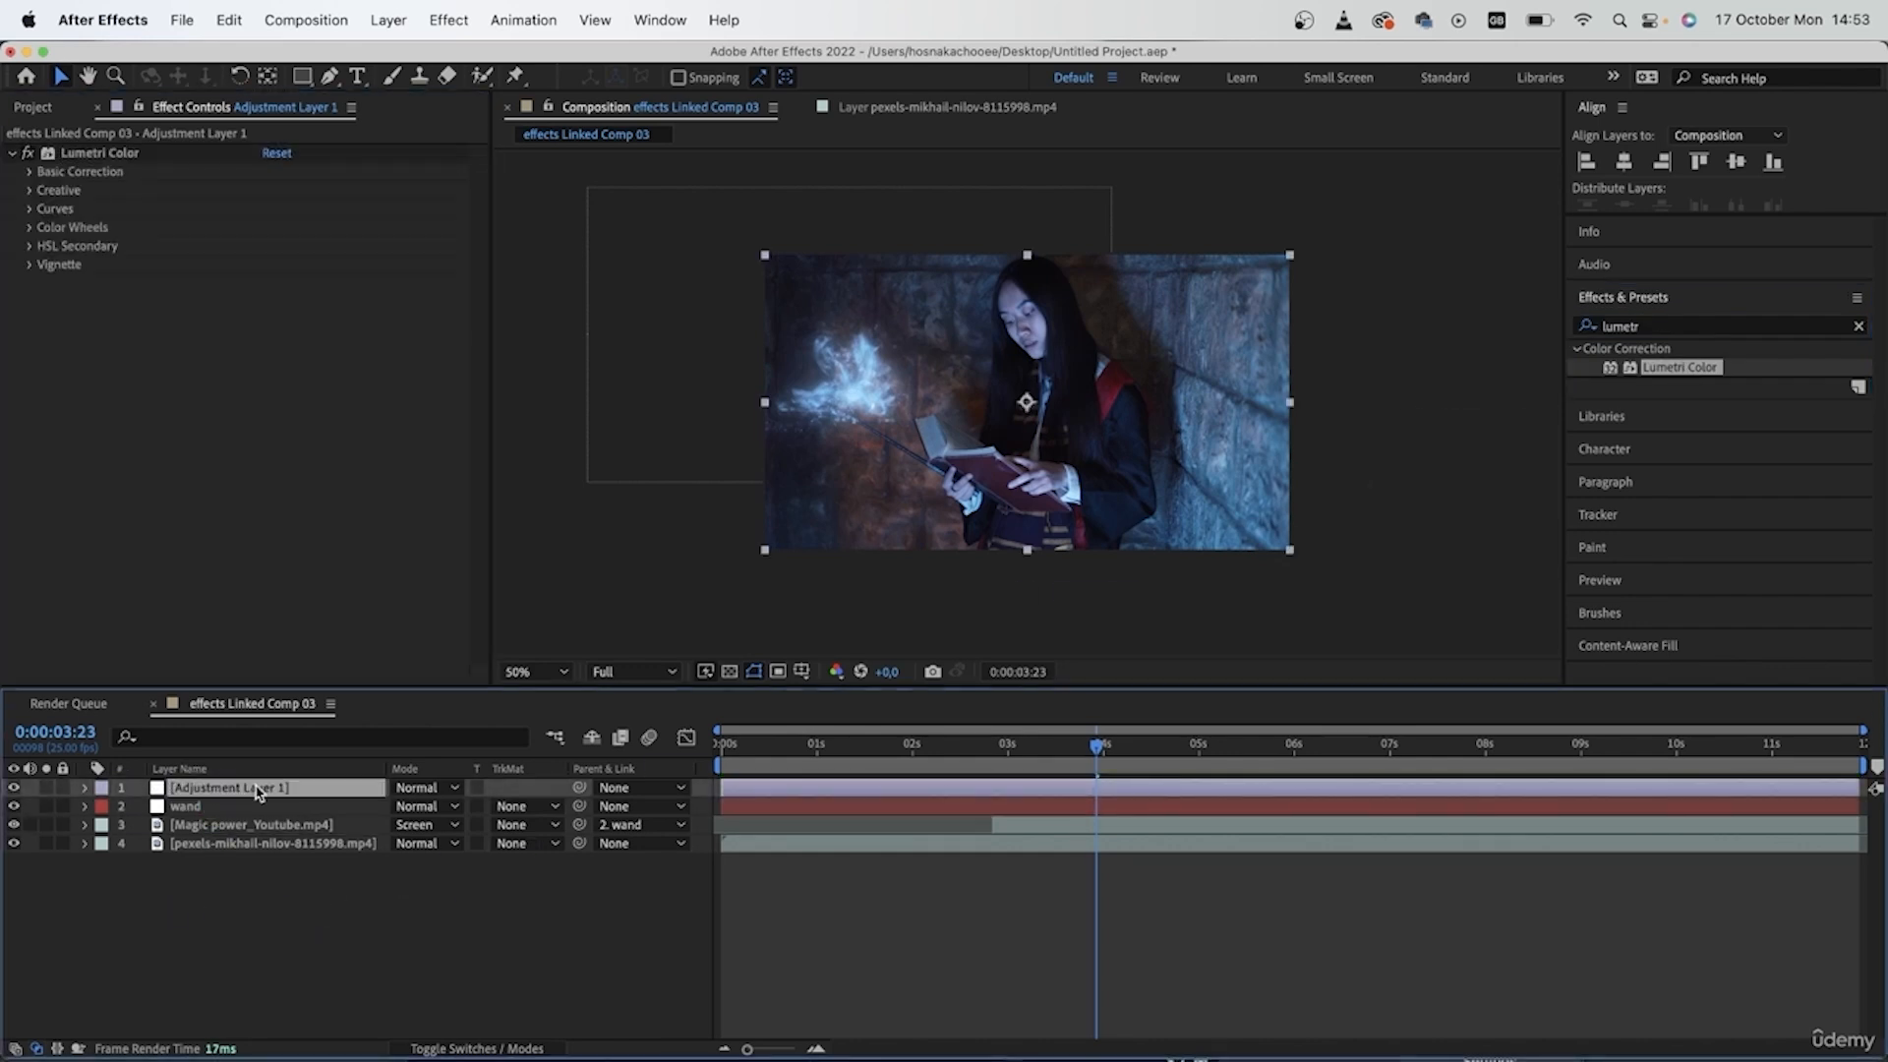
- Rename the adjustment layer to "blue light"
key(Return)
text(bl)
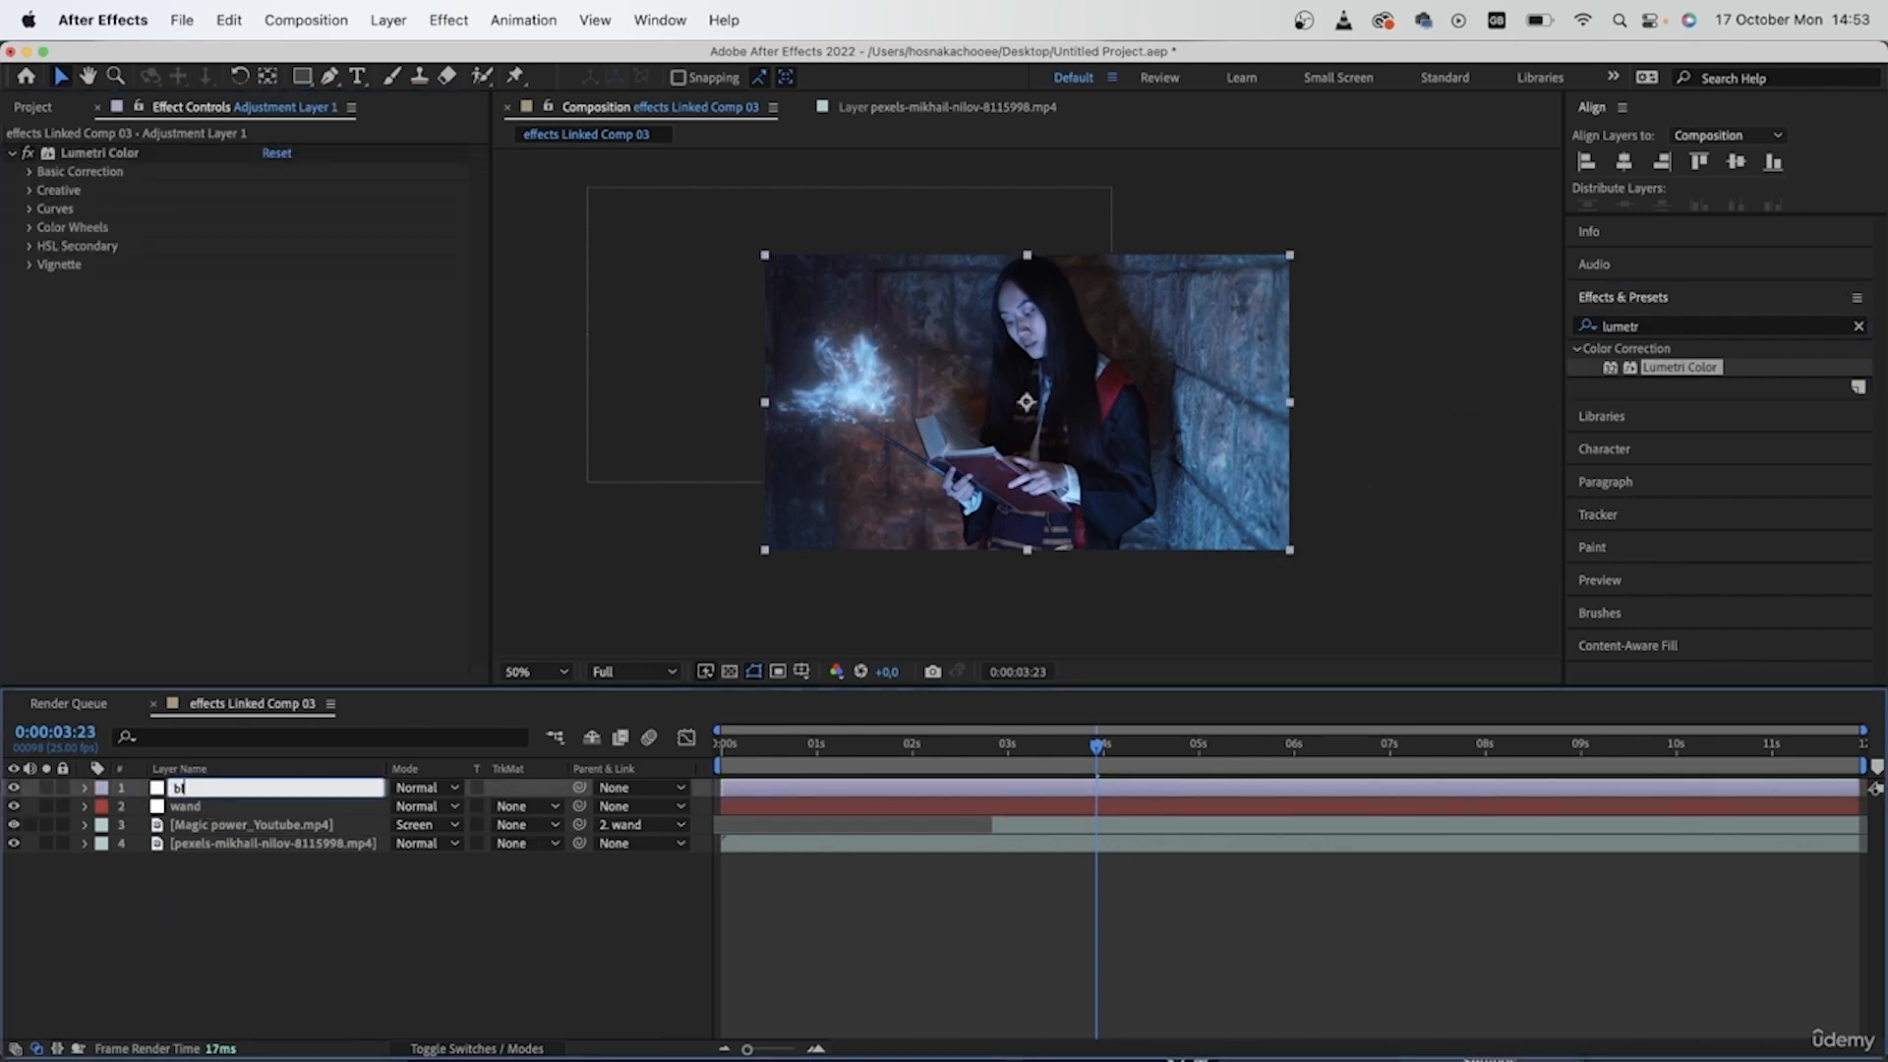
key(Return)
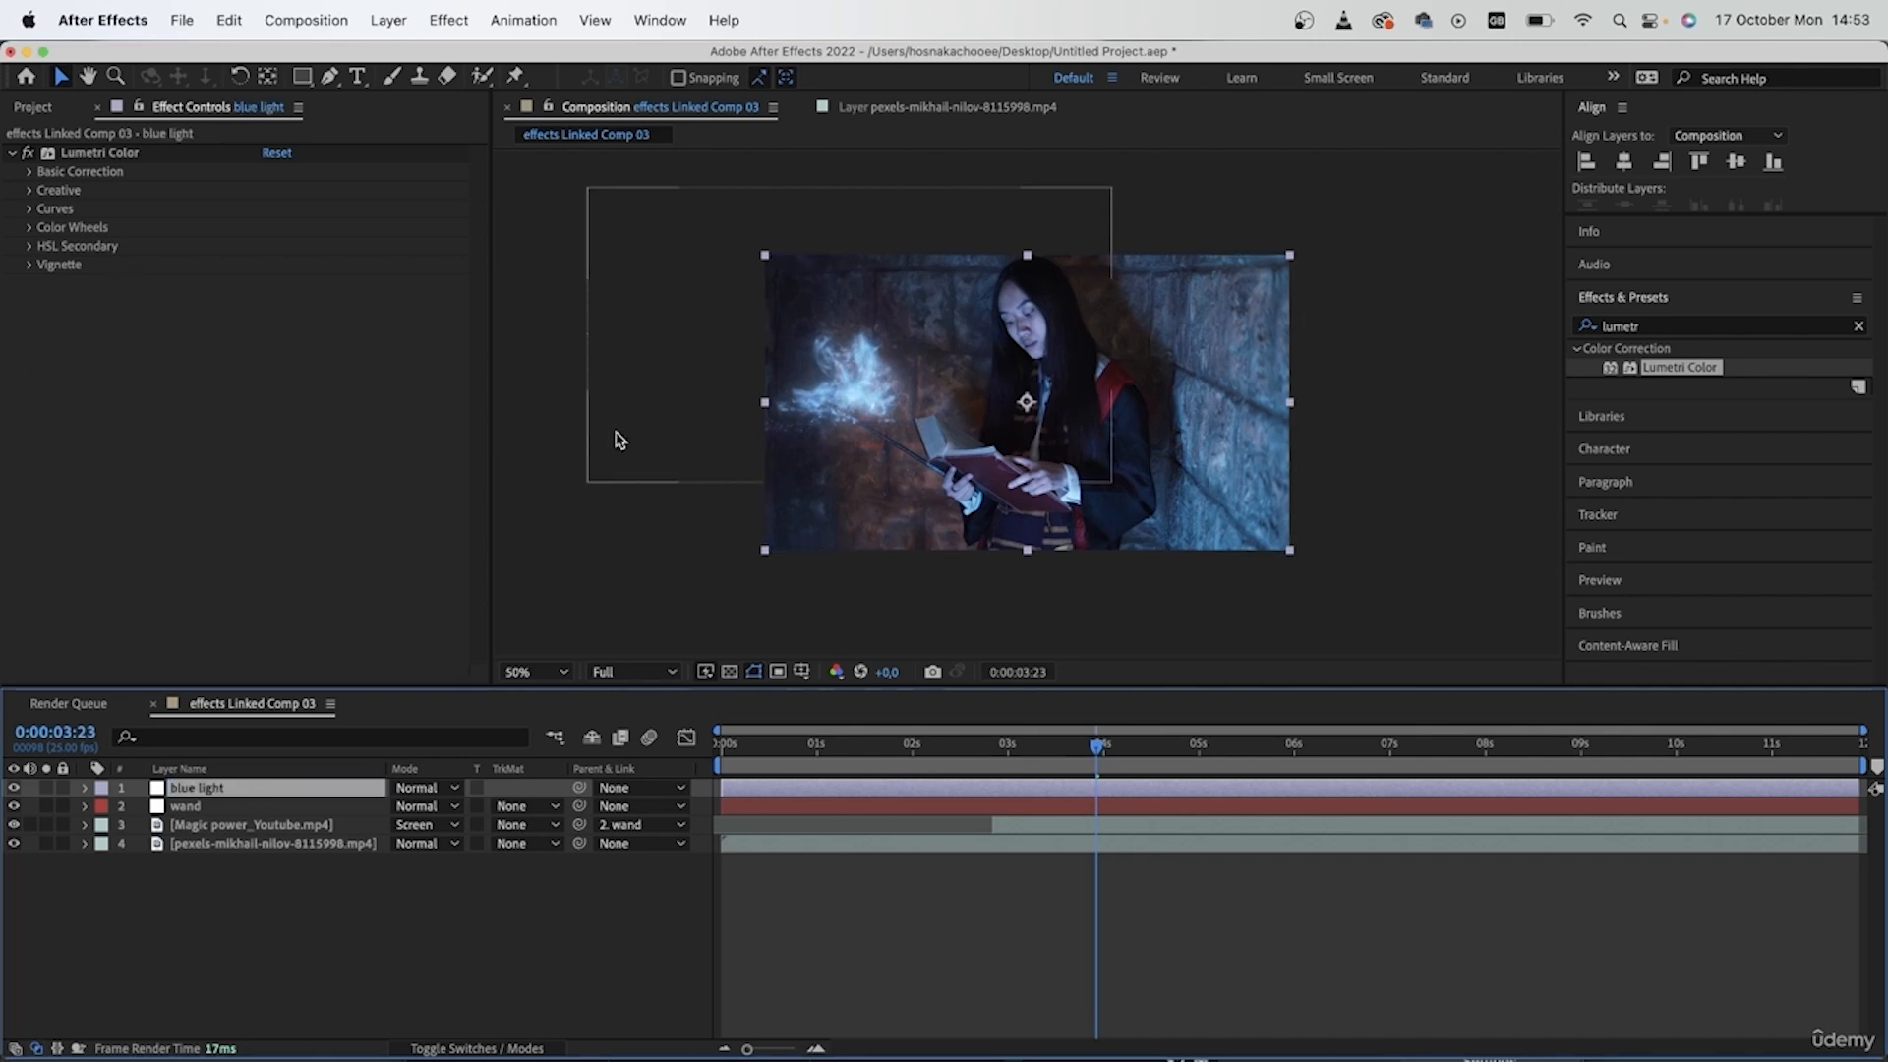
- Set the Lumetri Color basic correction to Exposure 2,3 and Temperature -23,0
click(28, 172)
drag(269, 338, 292, 338)
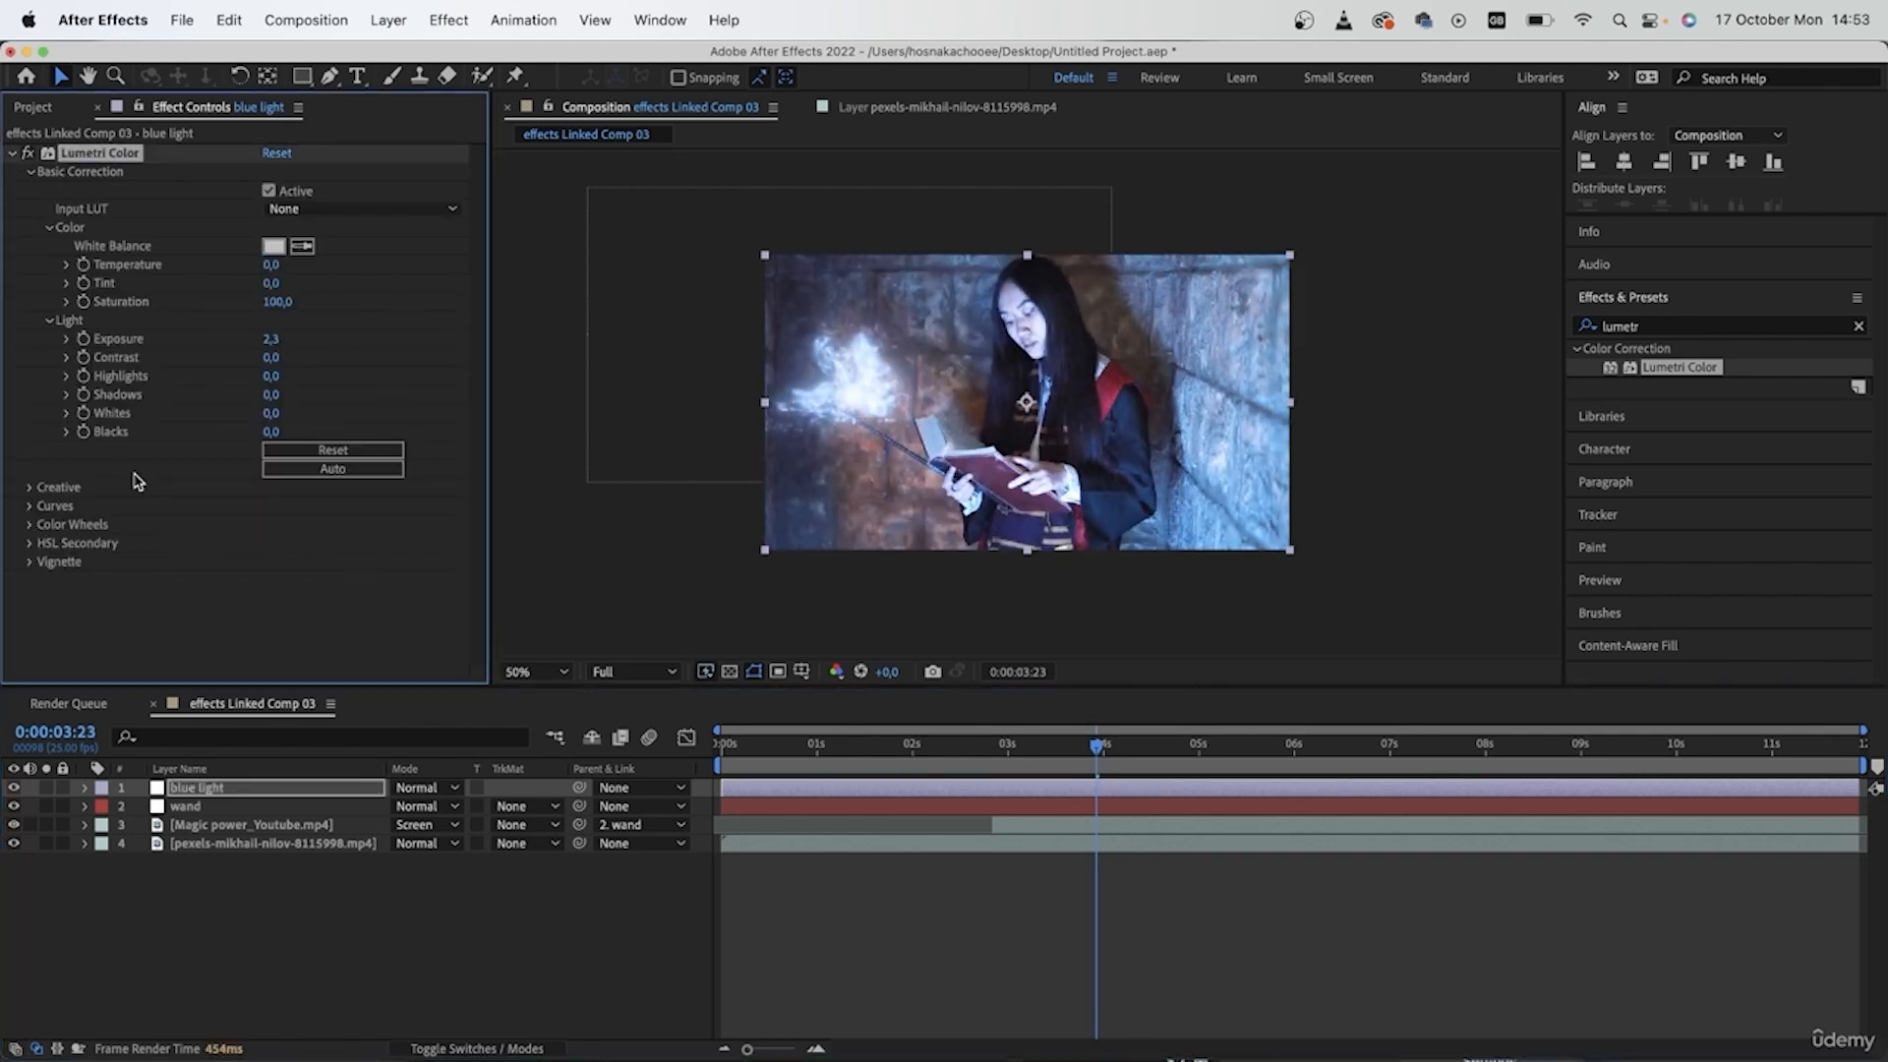
drag(271, 263, 248, 263)
- Draw a closed five-point Pen mask on the blue light layer around the glow, face and book, and raise its two lower points
click(257, 786)
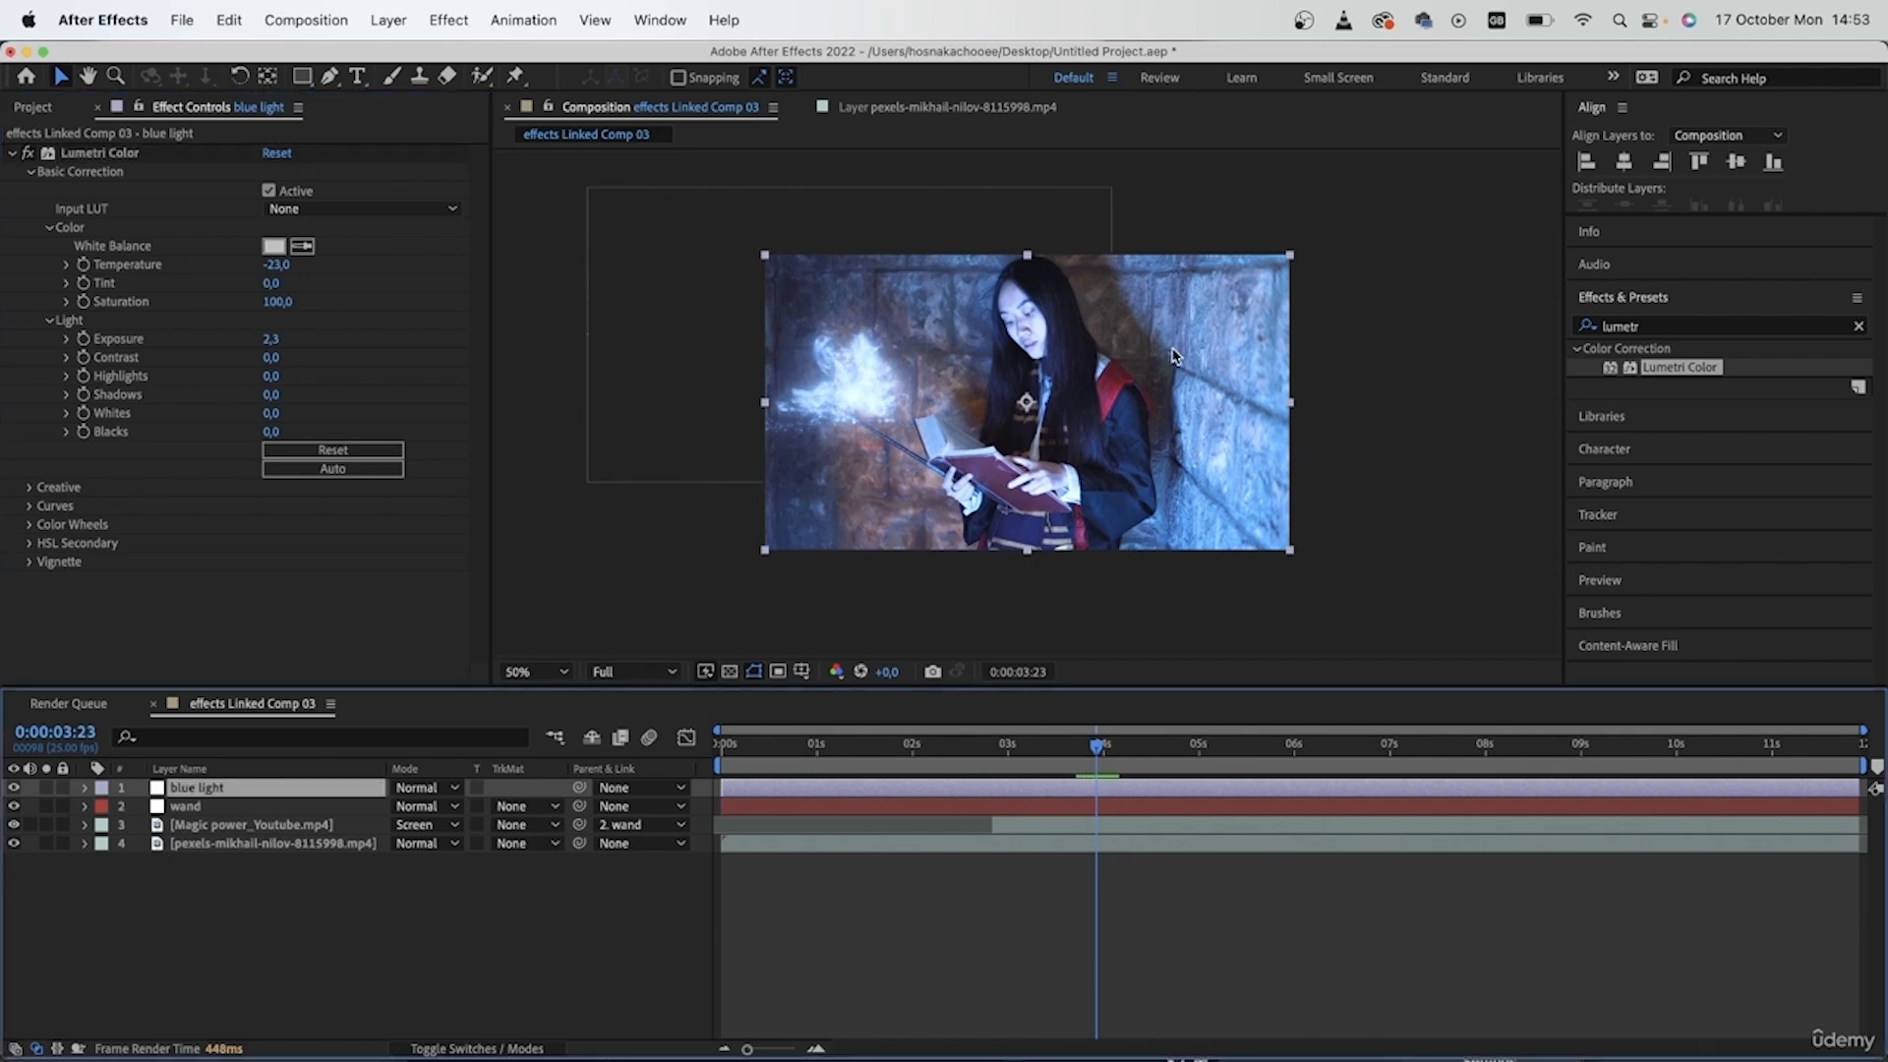
click(330, 76)
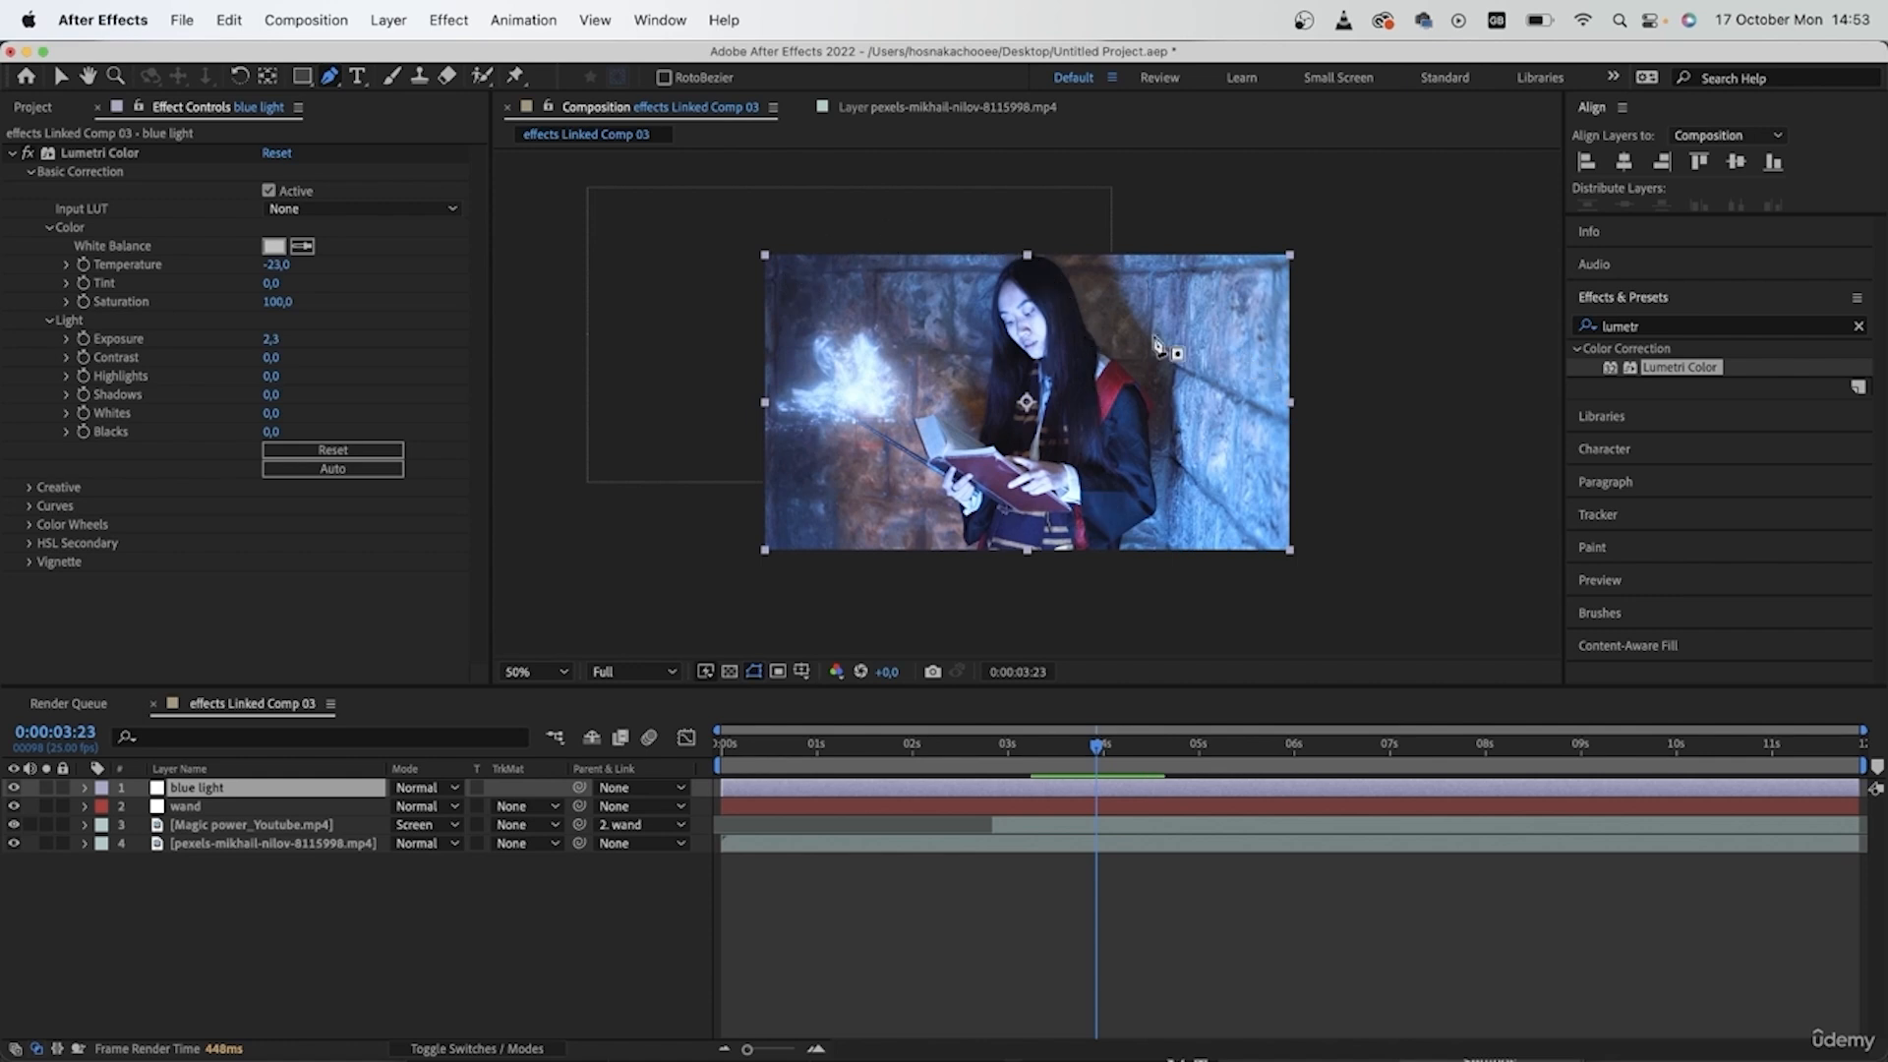
click(757, 238)
click(758, 238)
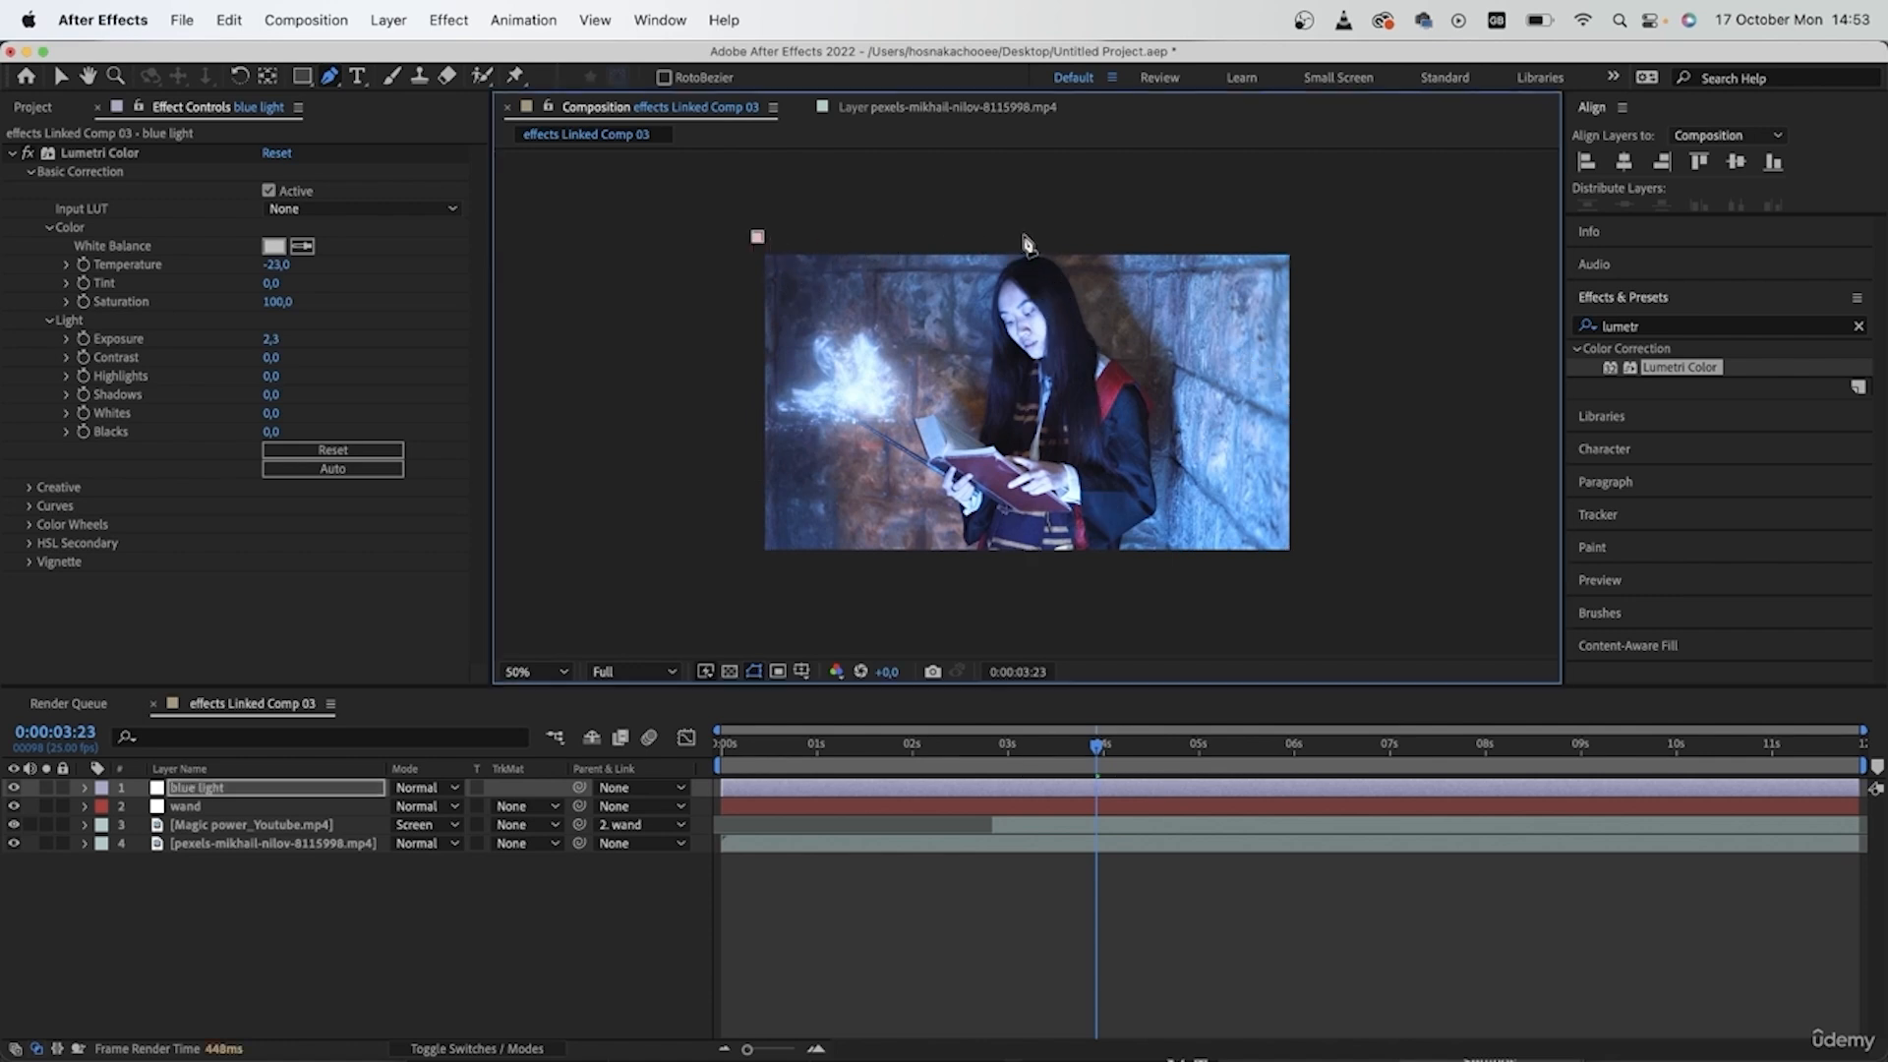
click(1003, 237)
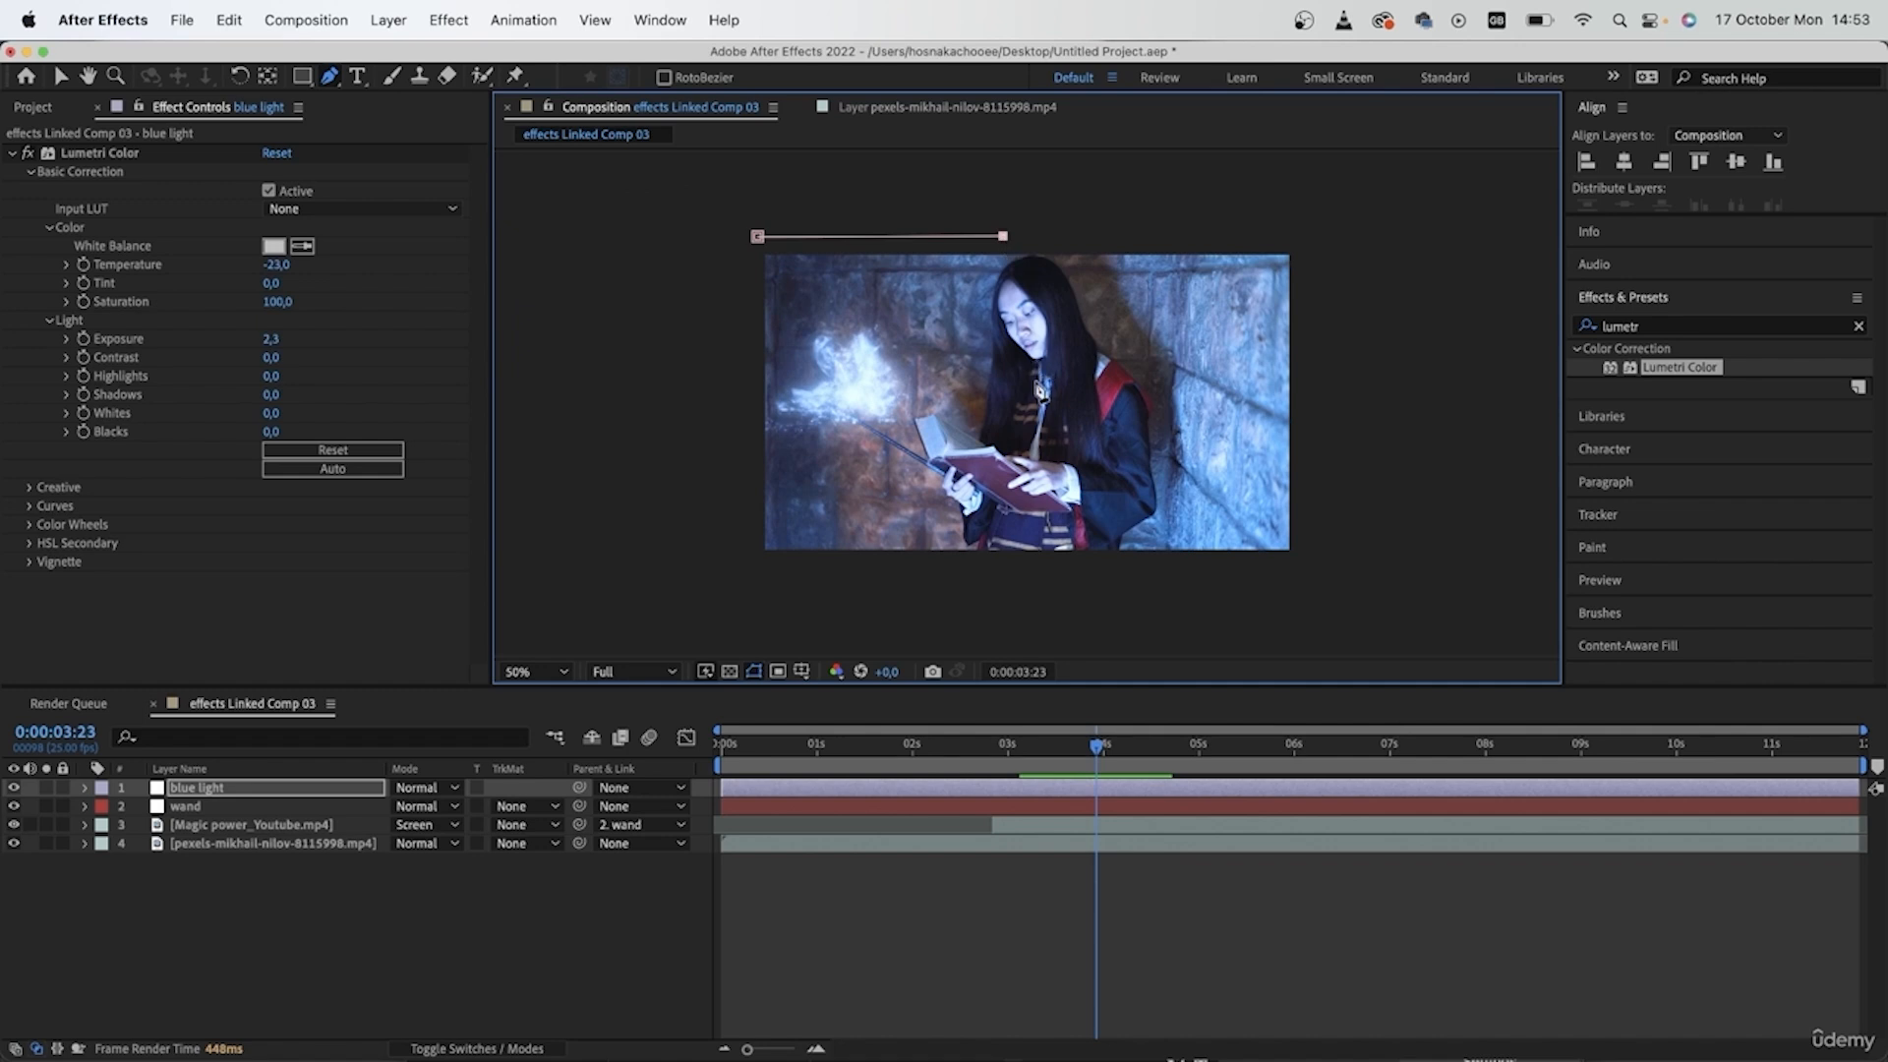
click(1042, 363)
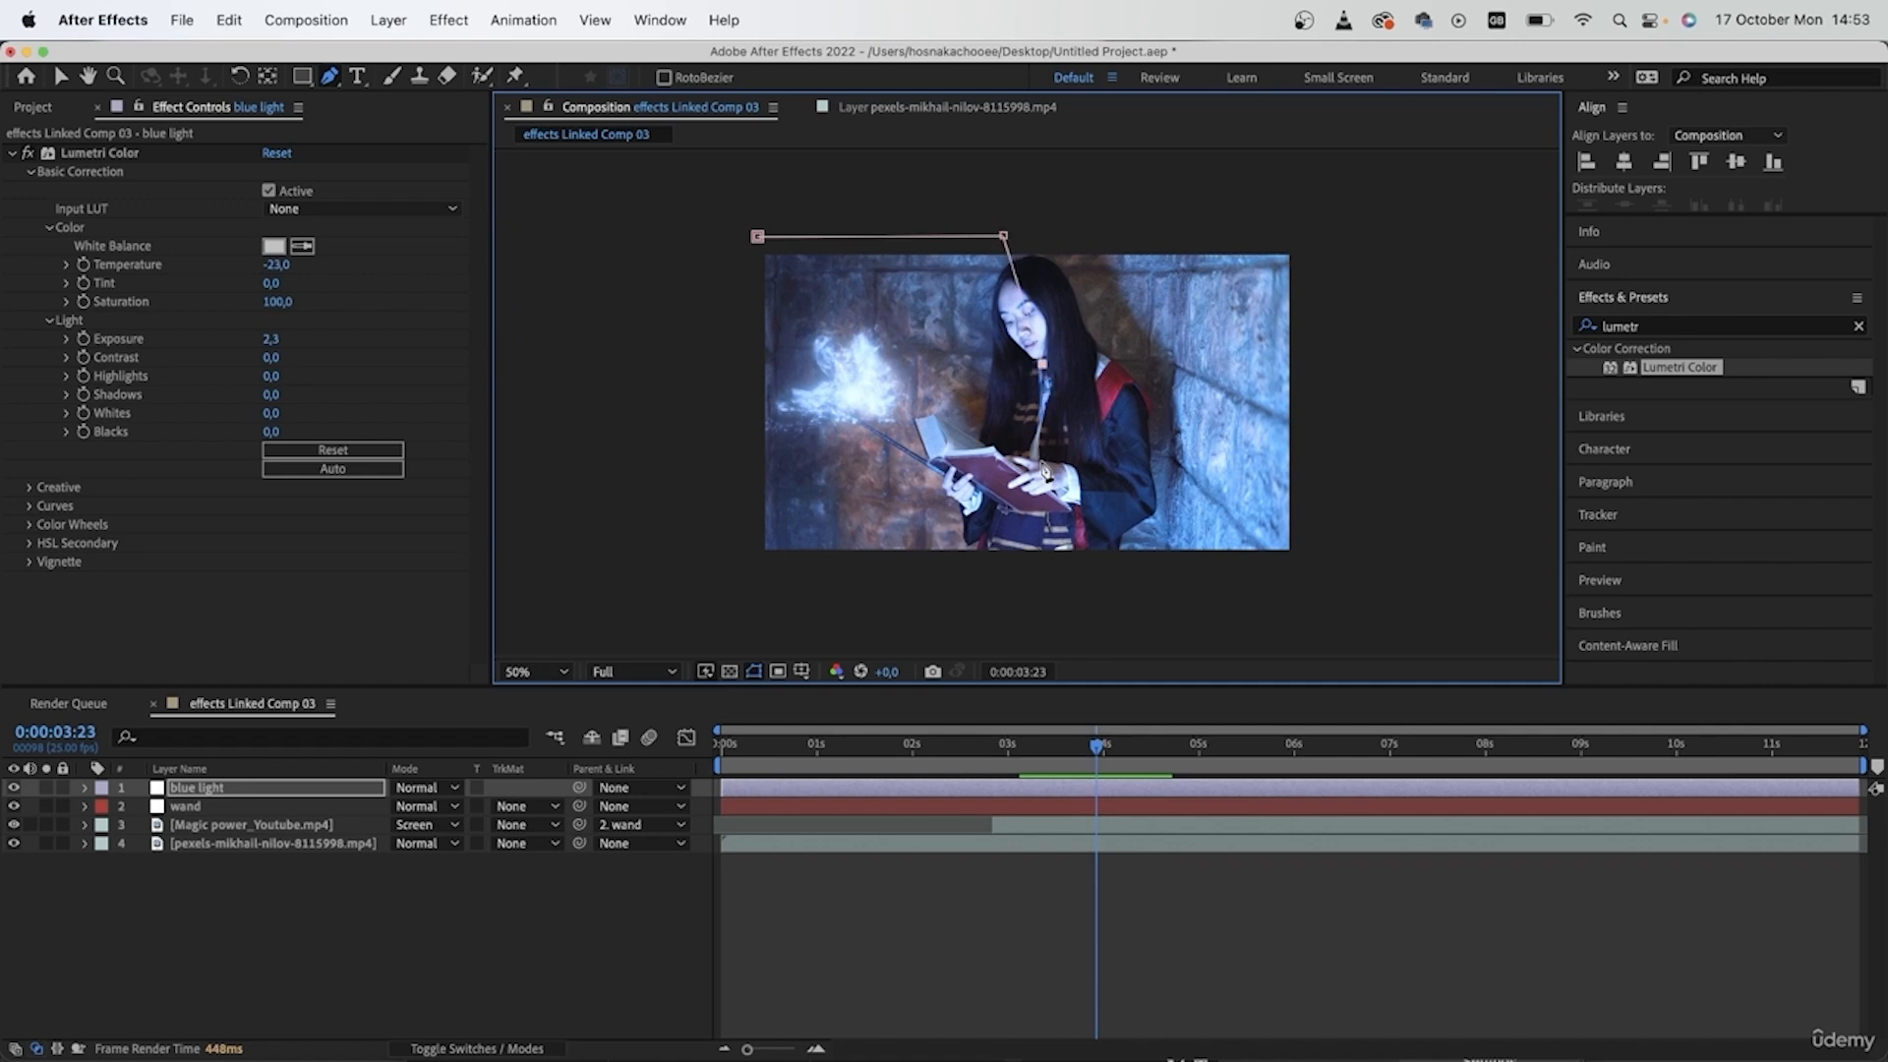
click(1025, 566)
click(732, 595)
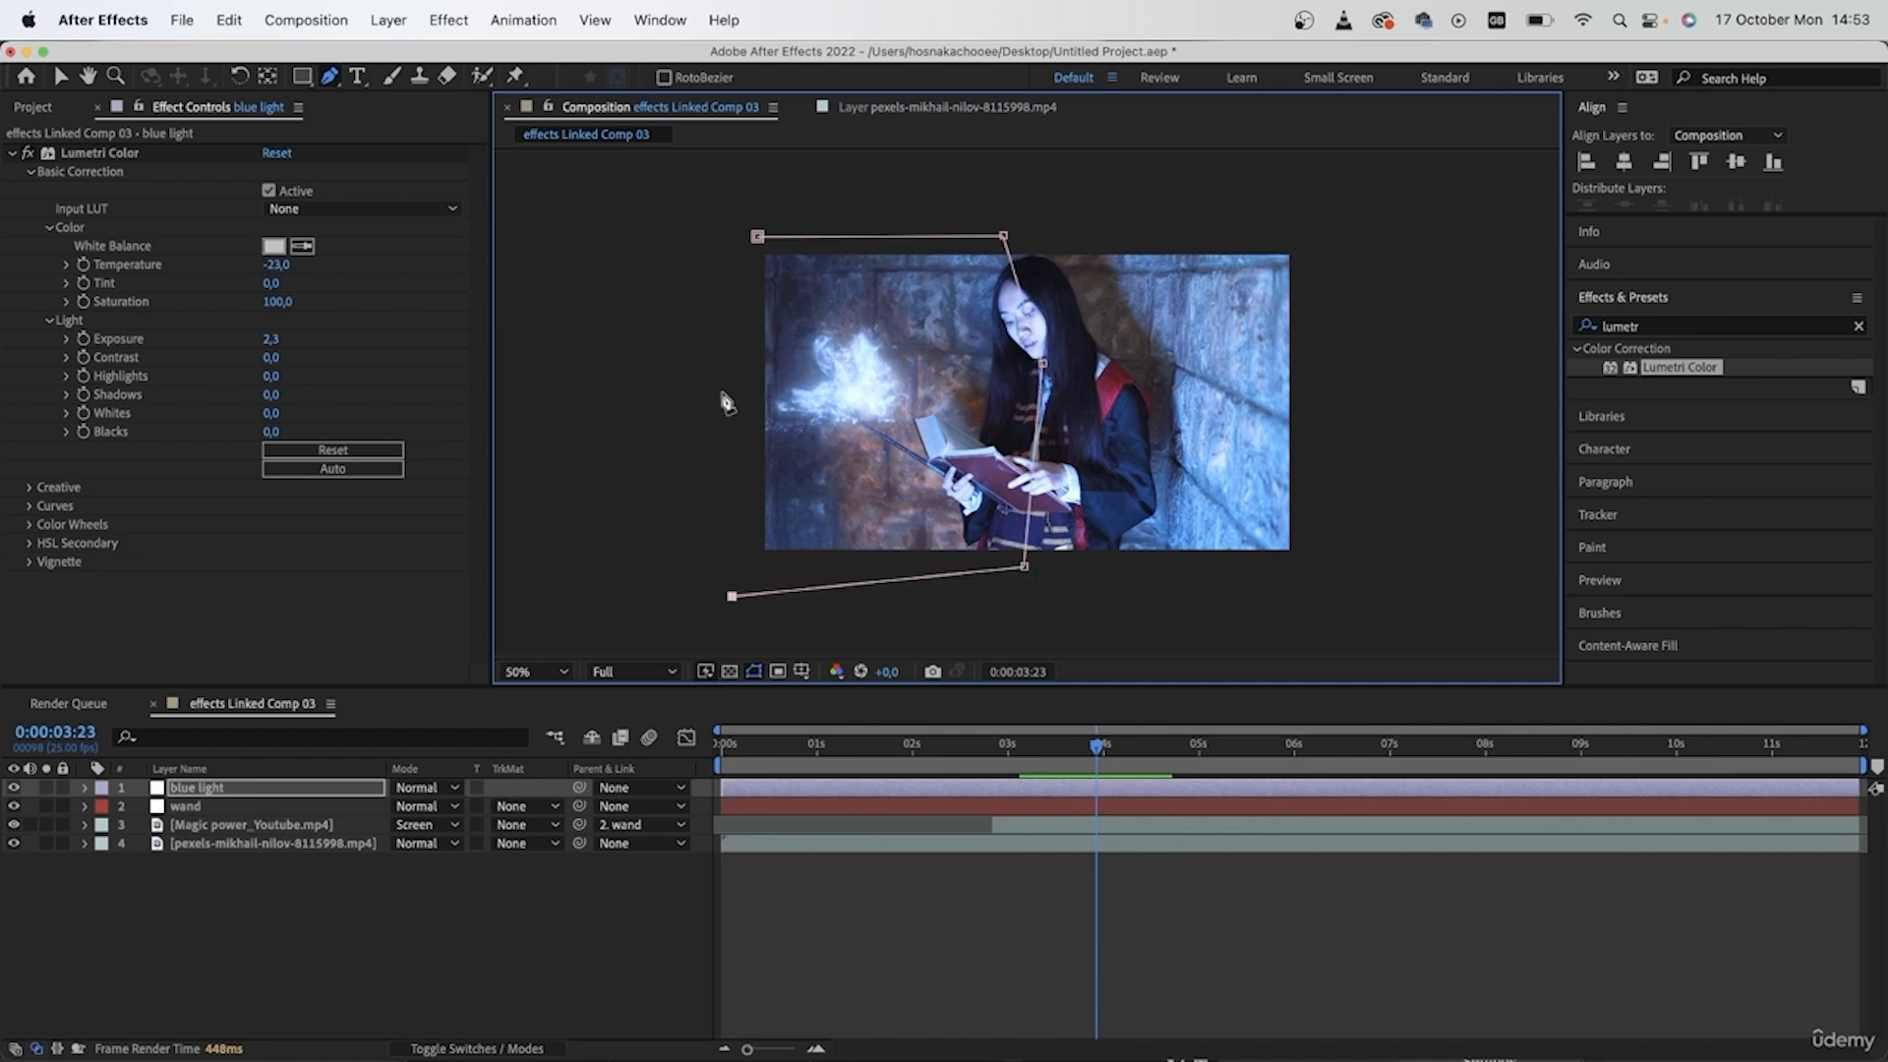
click(762, 237)
drag(1025, 566, 967, 476)
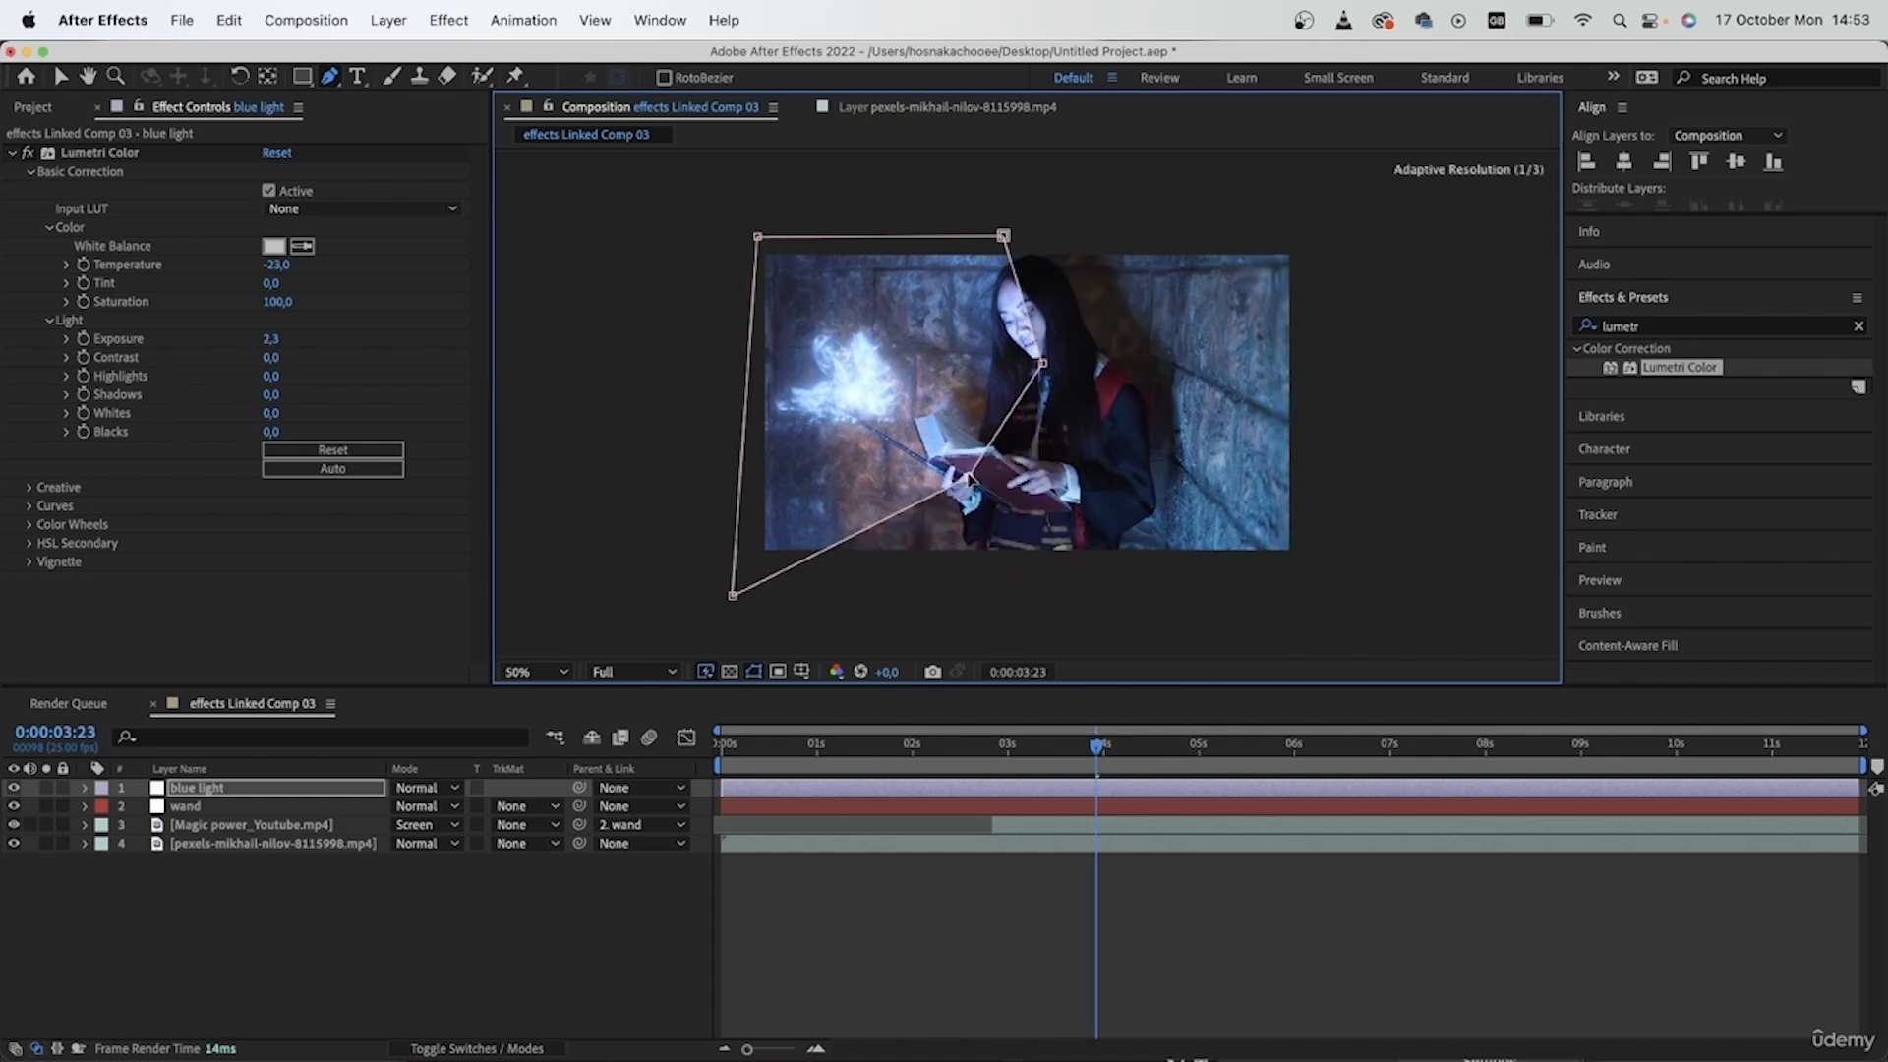
drag(728, 595, 759, 509)
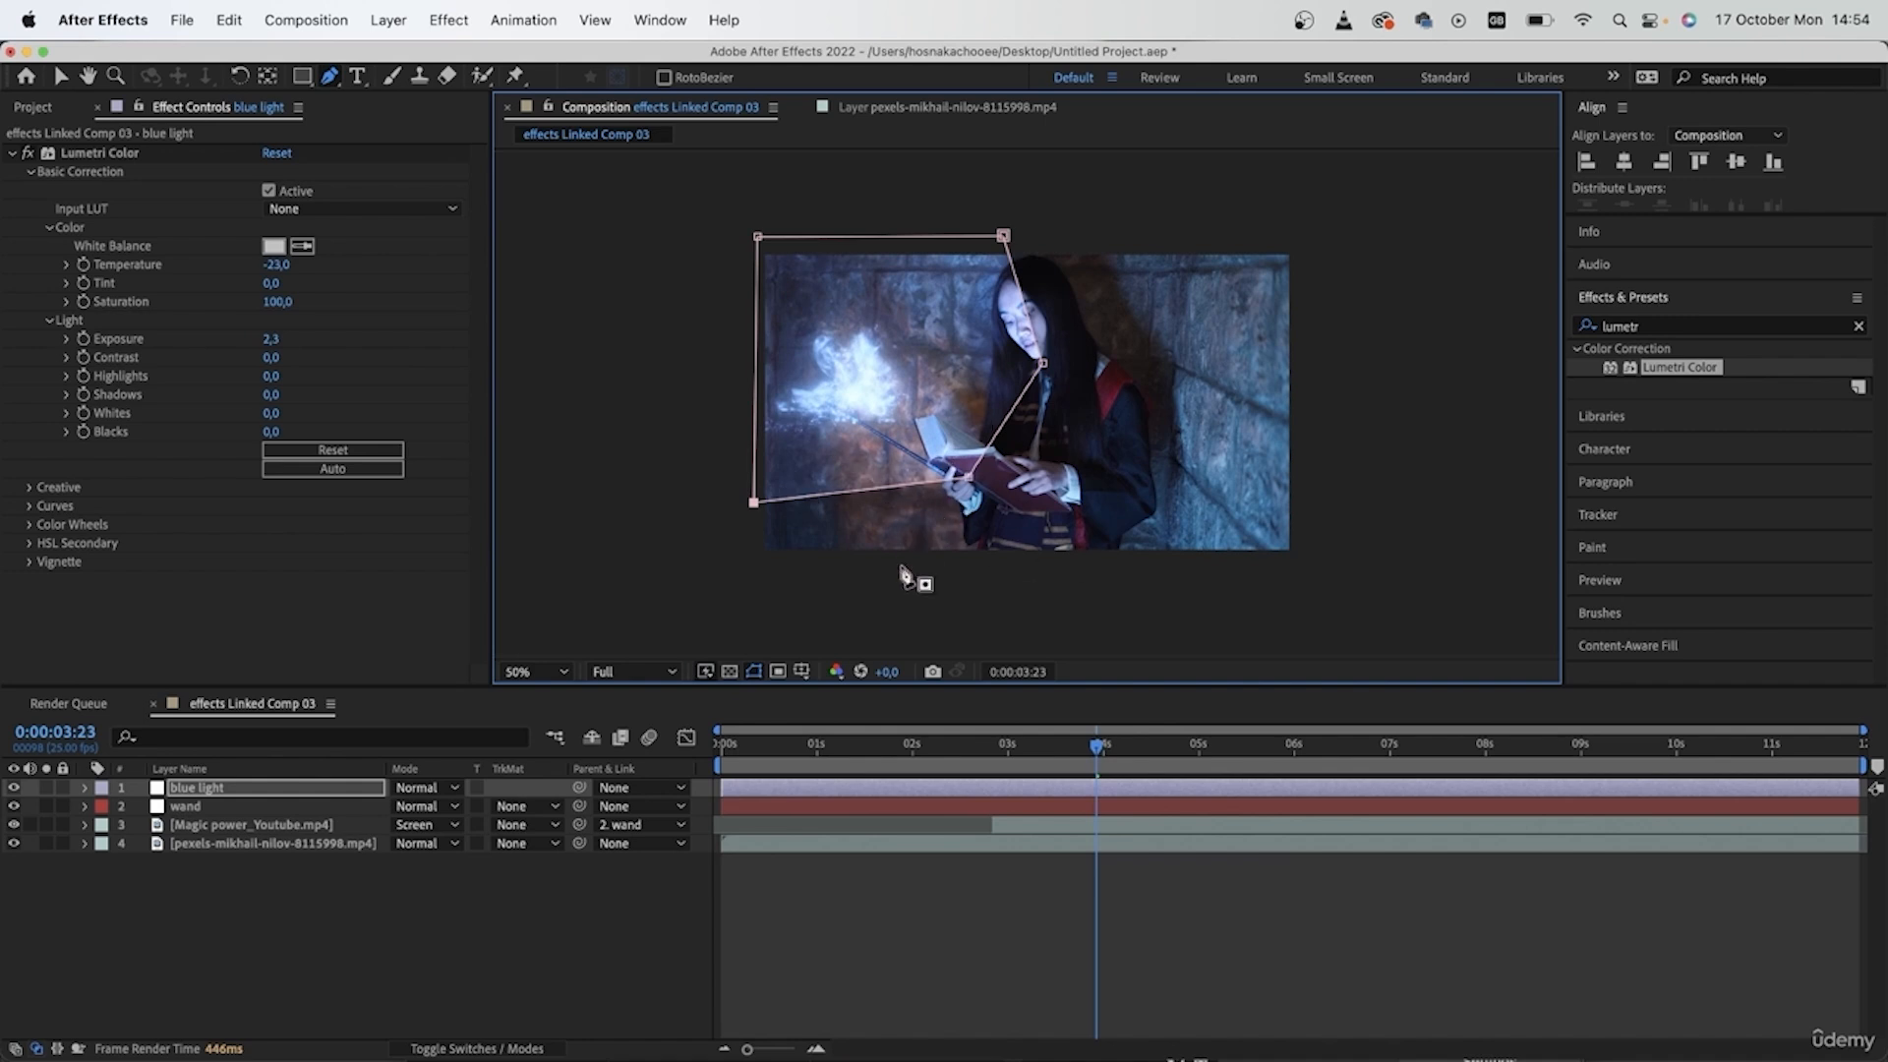
- Reveal the mask properties of the blue light layer and set Mask Feather to 200 pixels
click(180, 792)
key(m)
key(m)
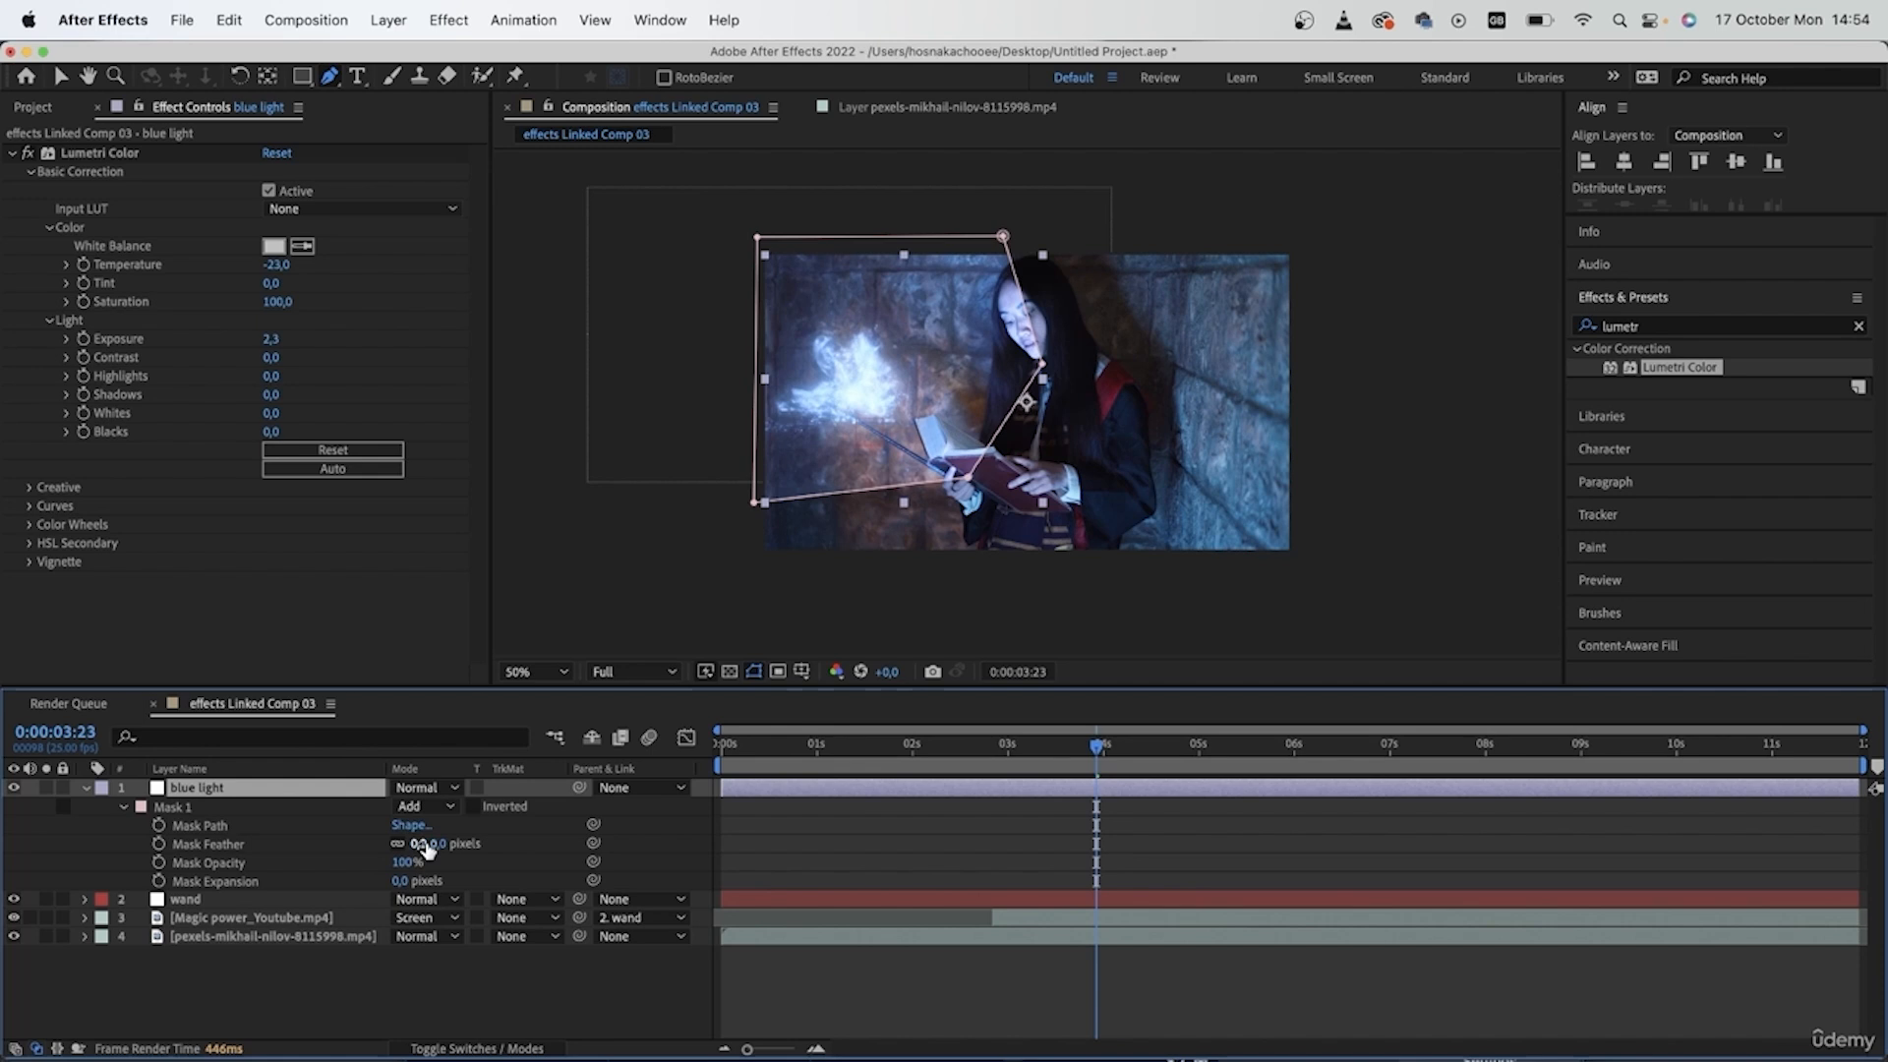
drag(425, 844, 660, 865)
click(858, 1008)
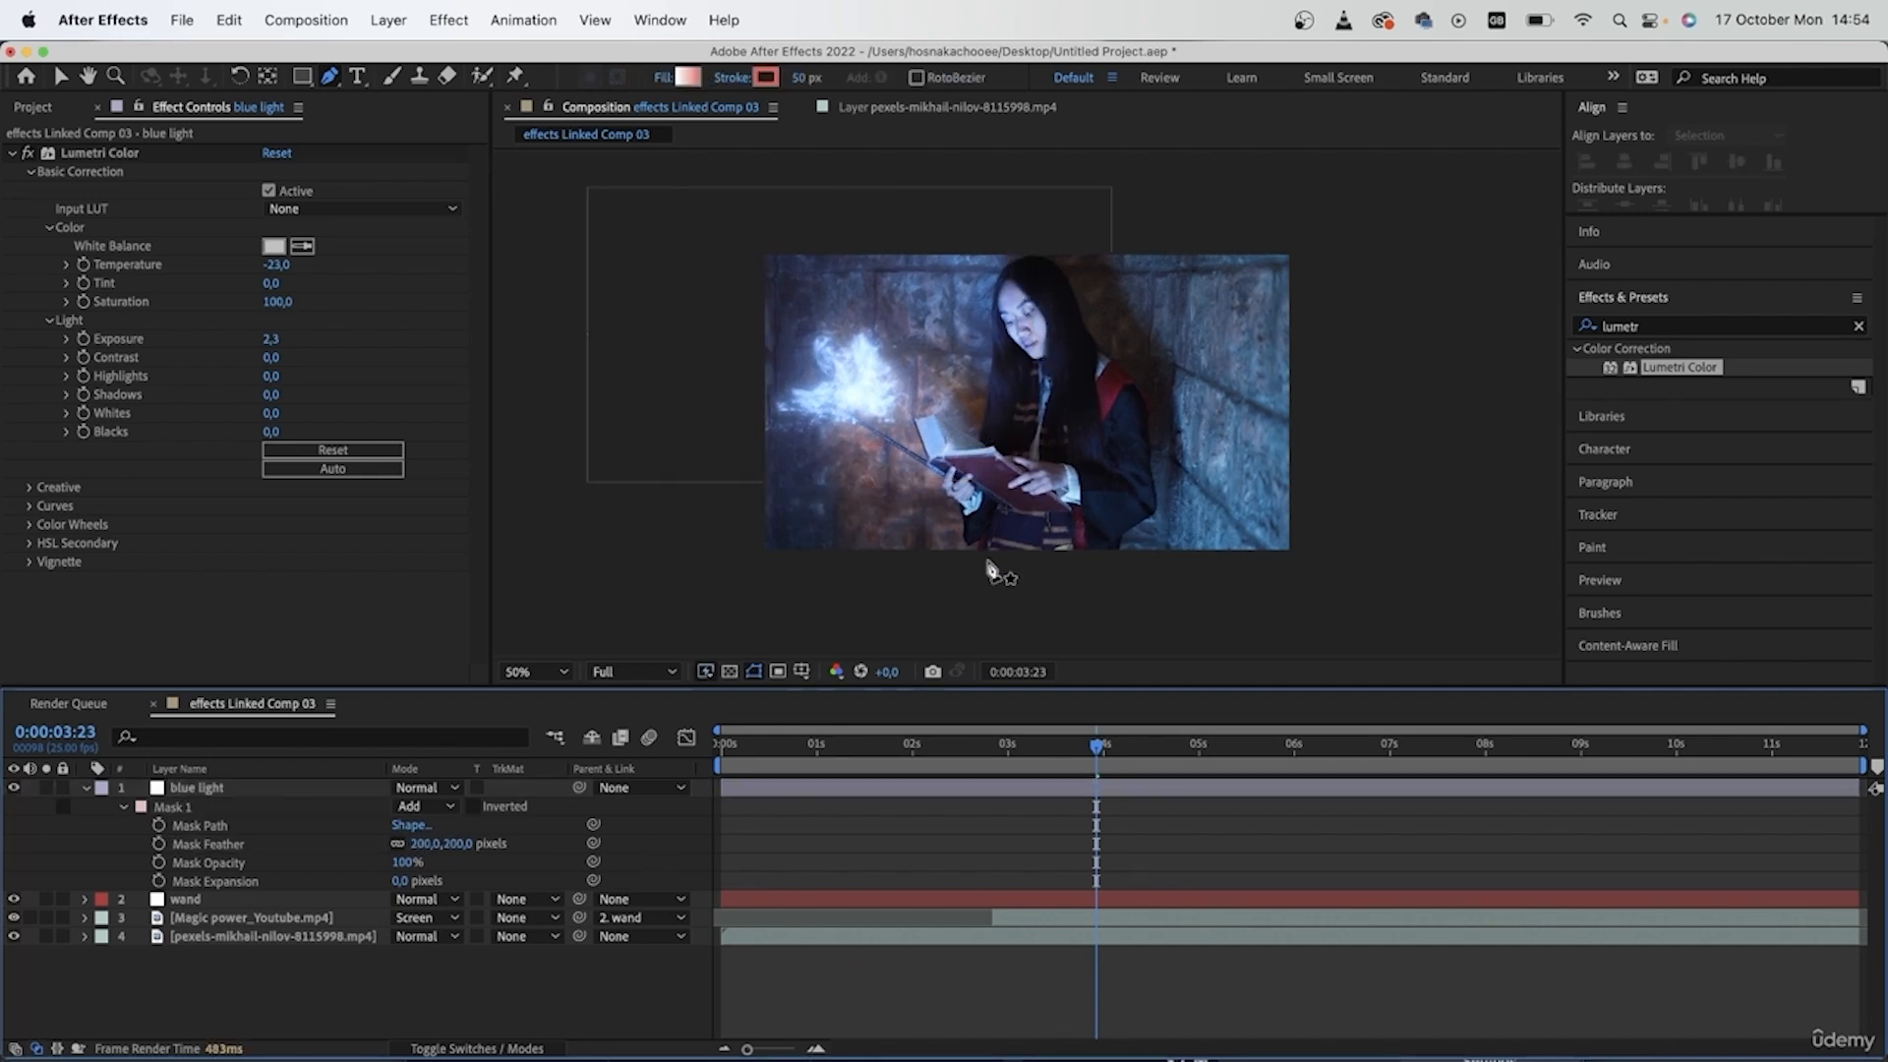
- Compare the shot with and without the blue light layer by switching its visibility off and on repeatedly
click(16, 788)
click(15, 788)
click(16, 788)
click(16, 788)
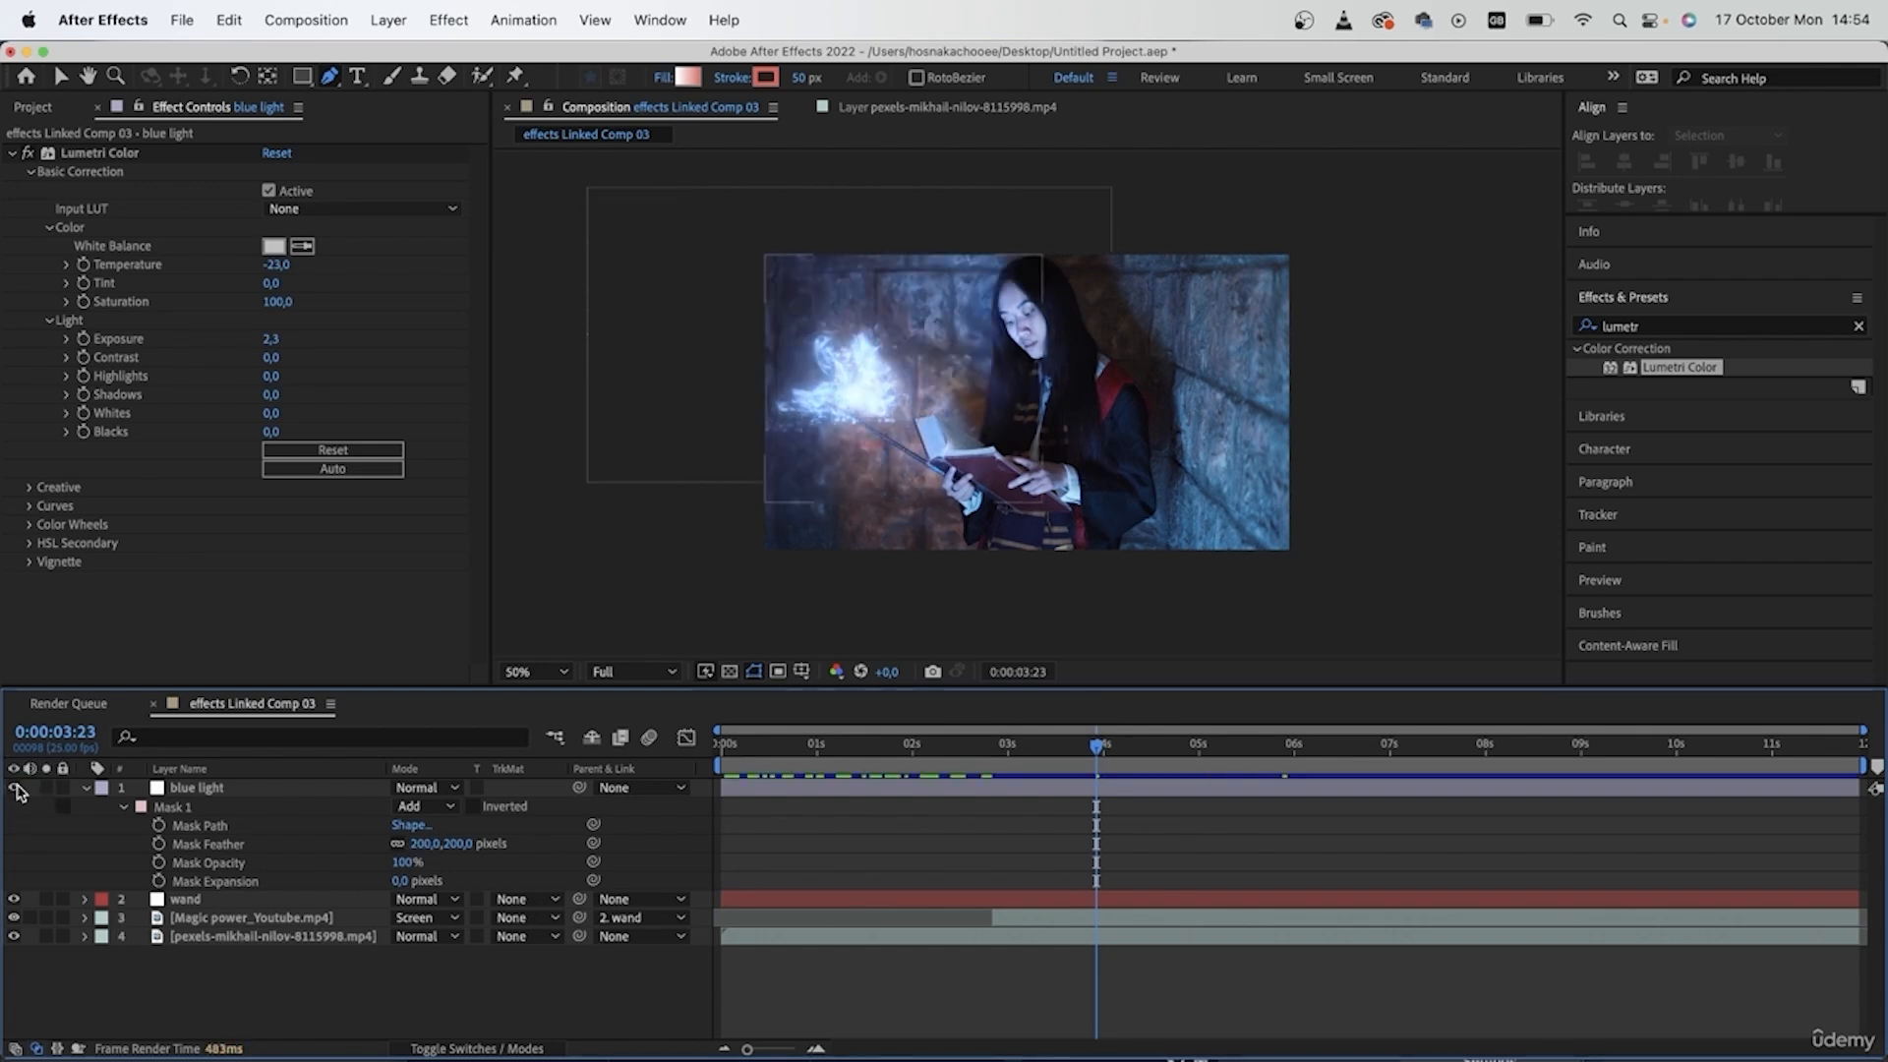
click(16, 788)
click(16, 788)
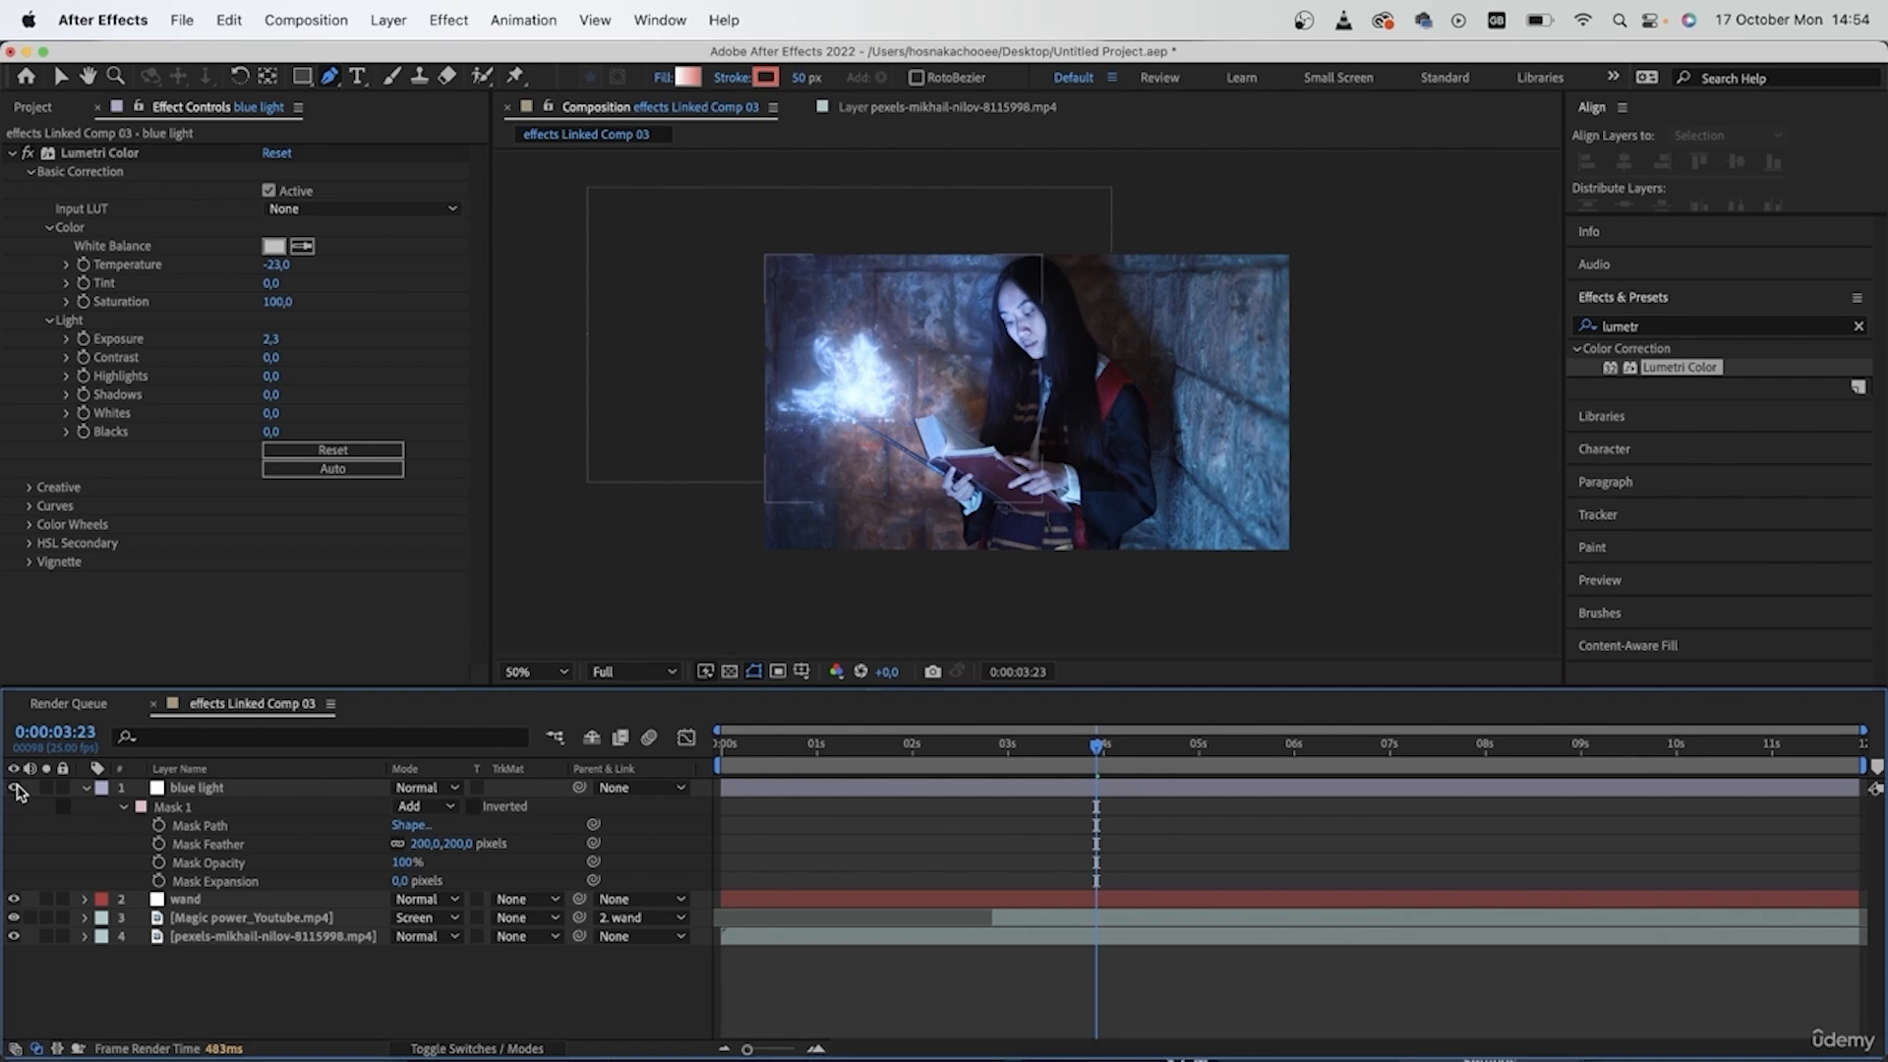
- Move the blue light layer below the Magic power layer, directly above the pexels footage, and collapse its properties
click(227, 791)
drag(236, 790, 251, 932)
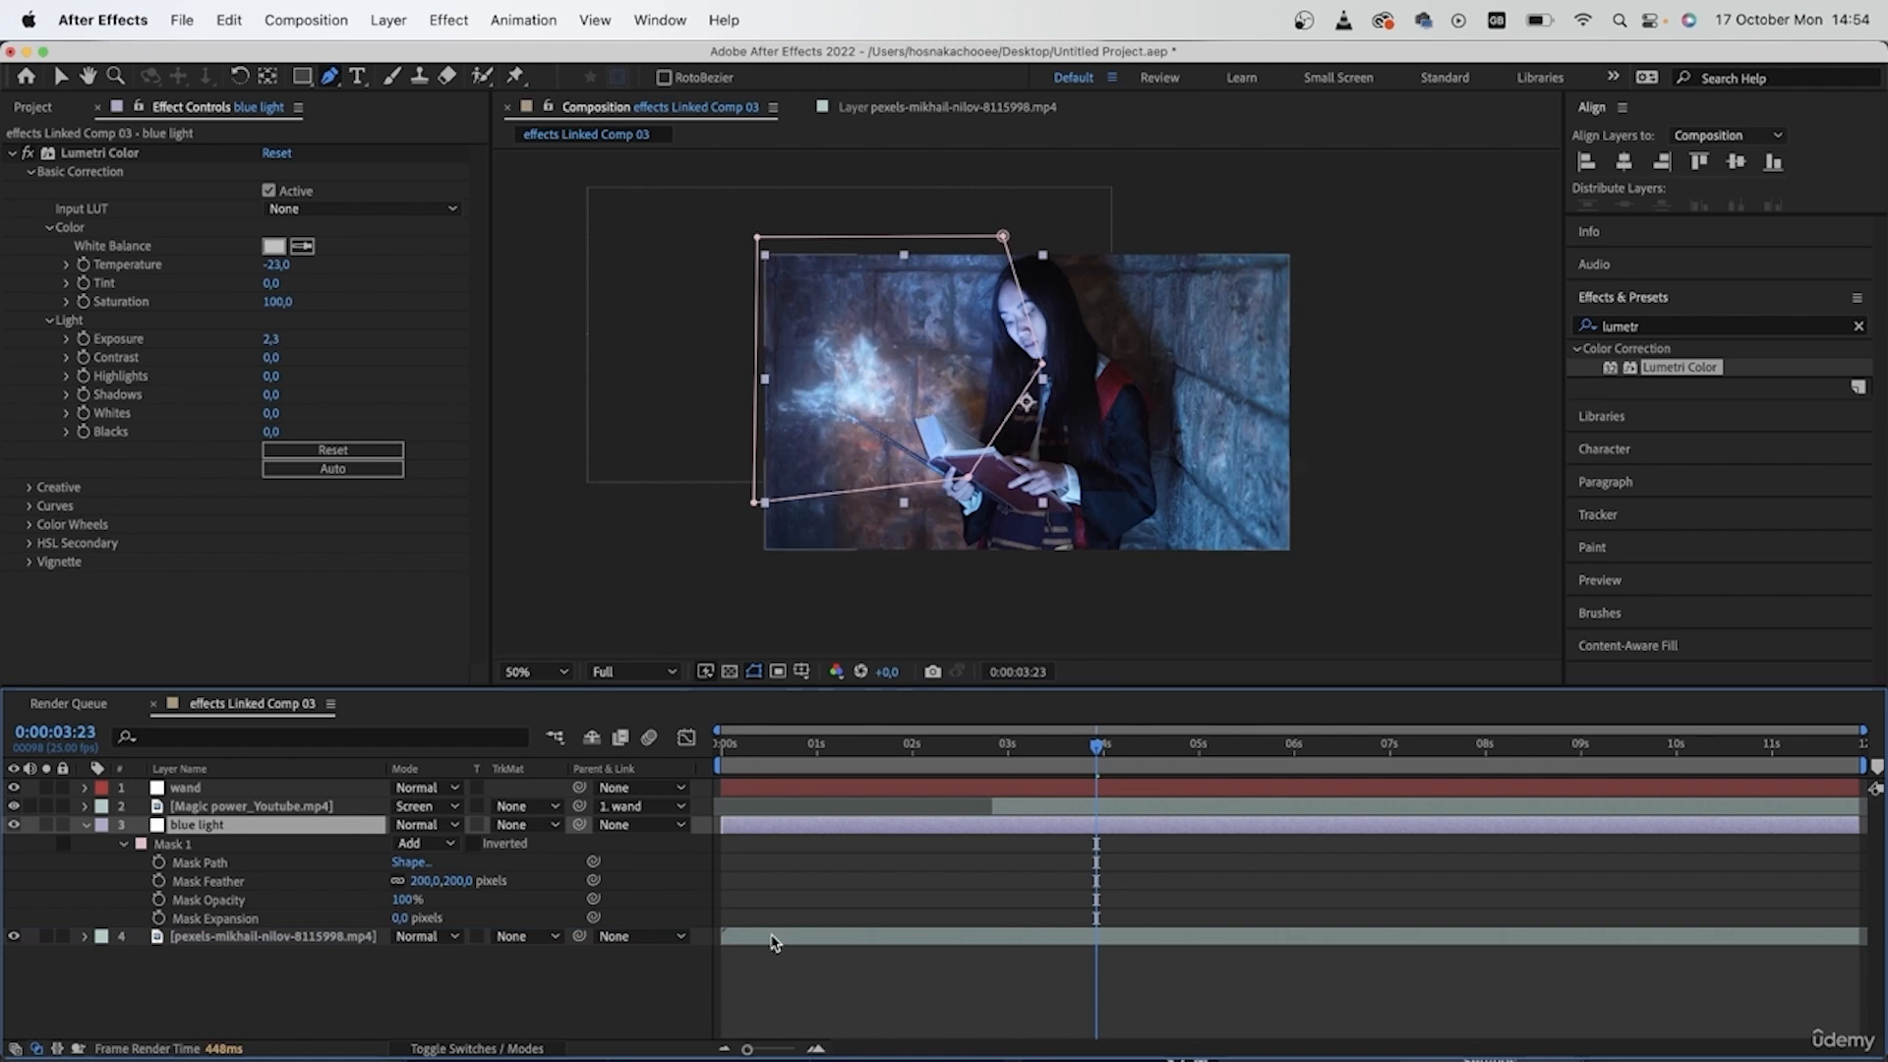
click(830, 982)
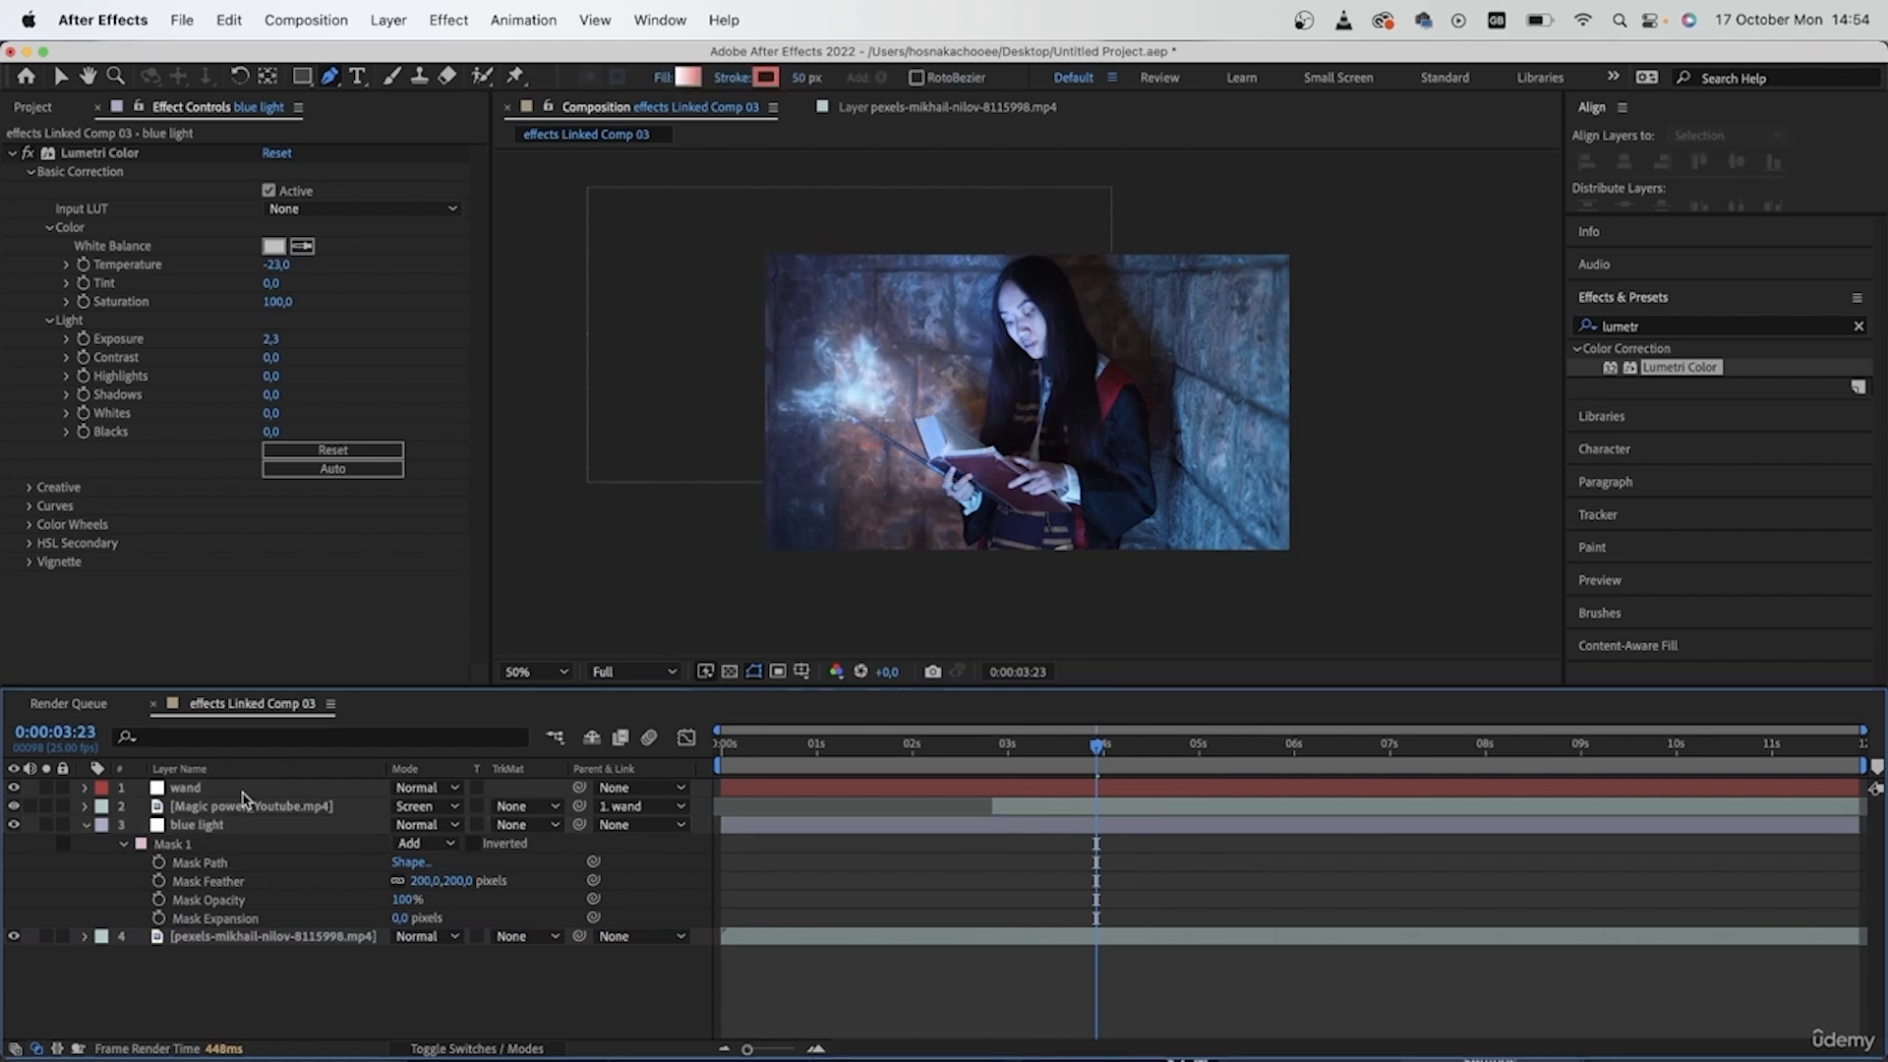
click(85, 825)
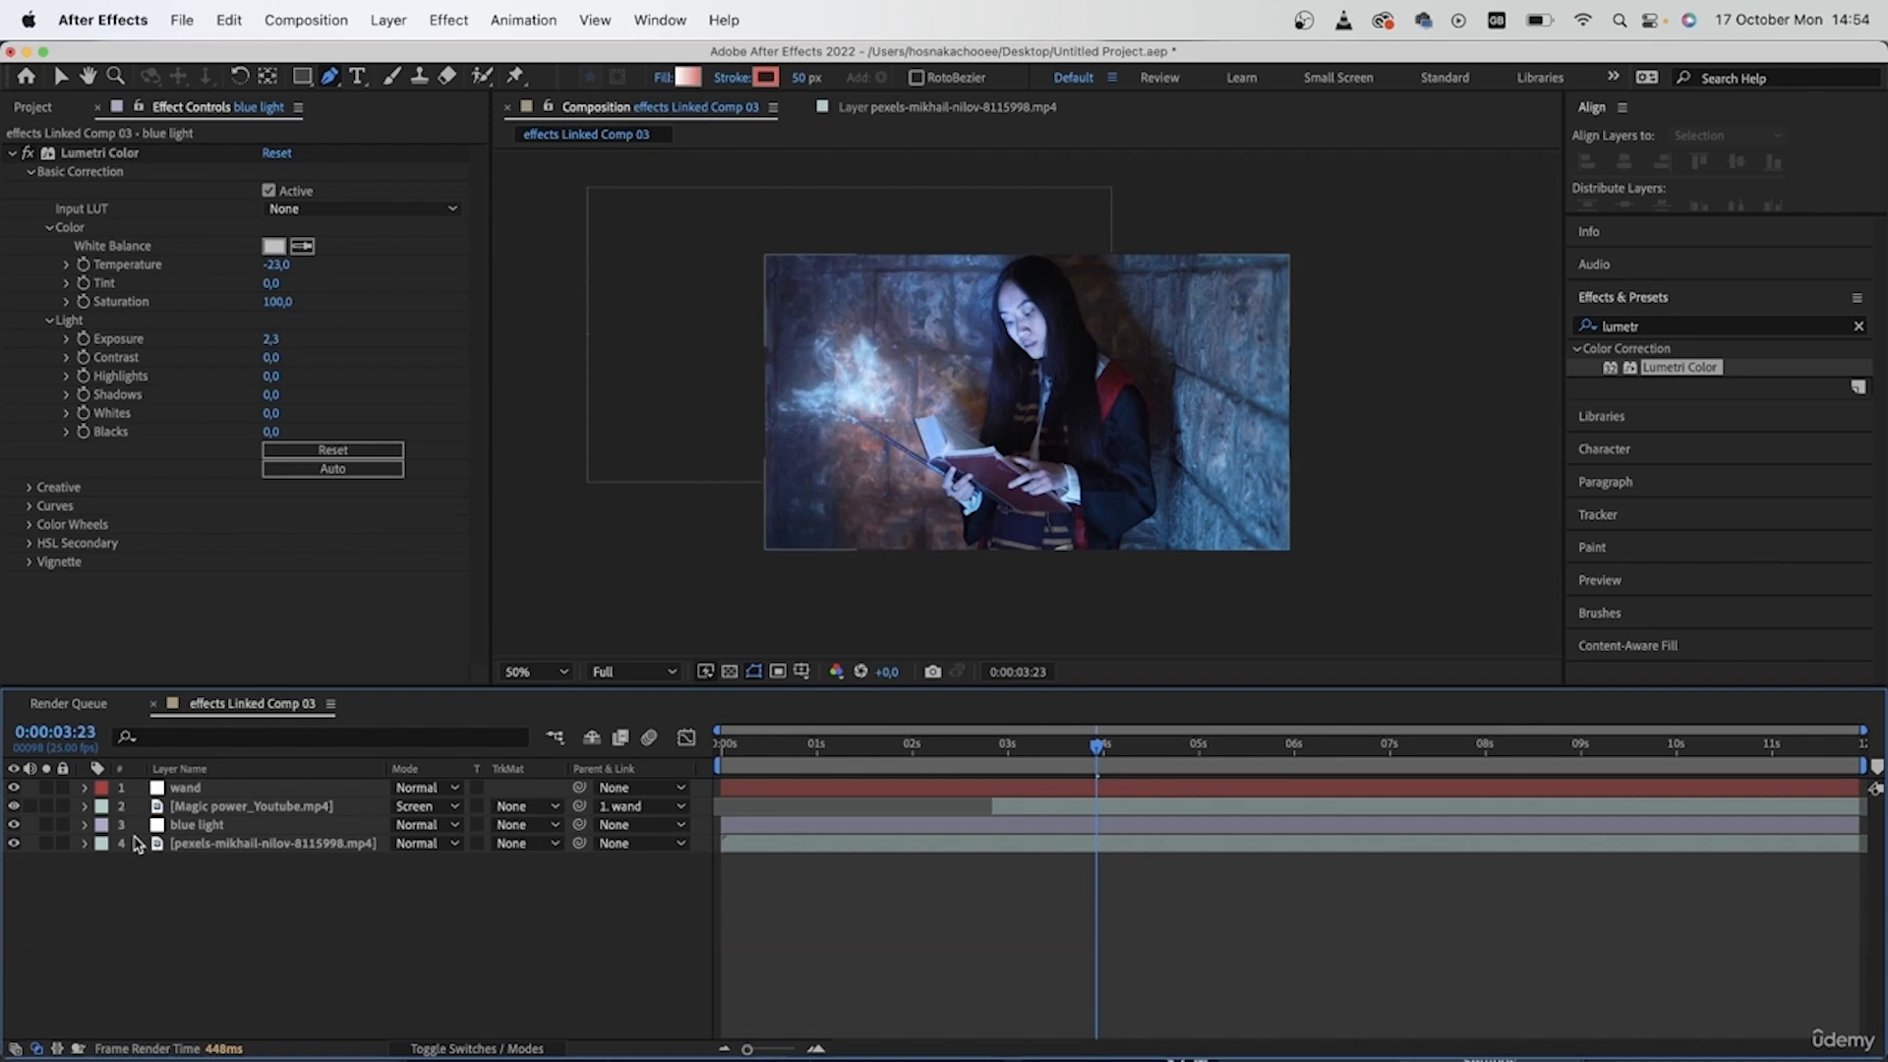
- Try to parent the blue light layer to the wand layer
click(268, 827)
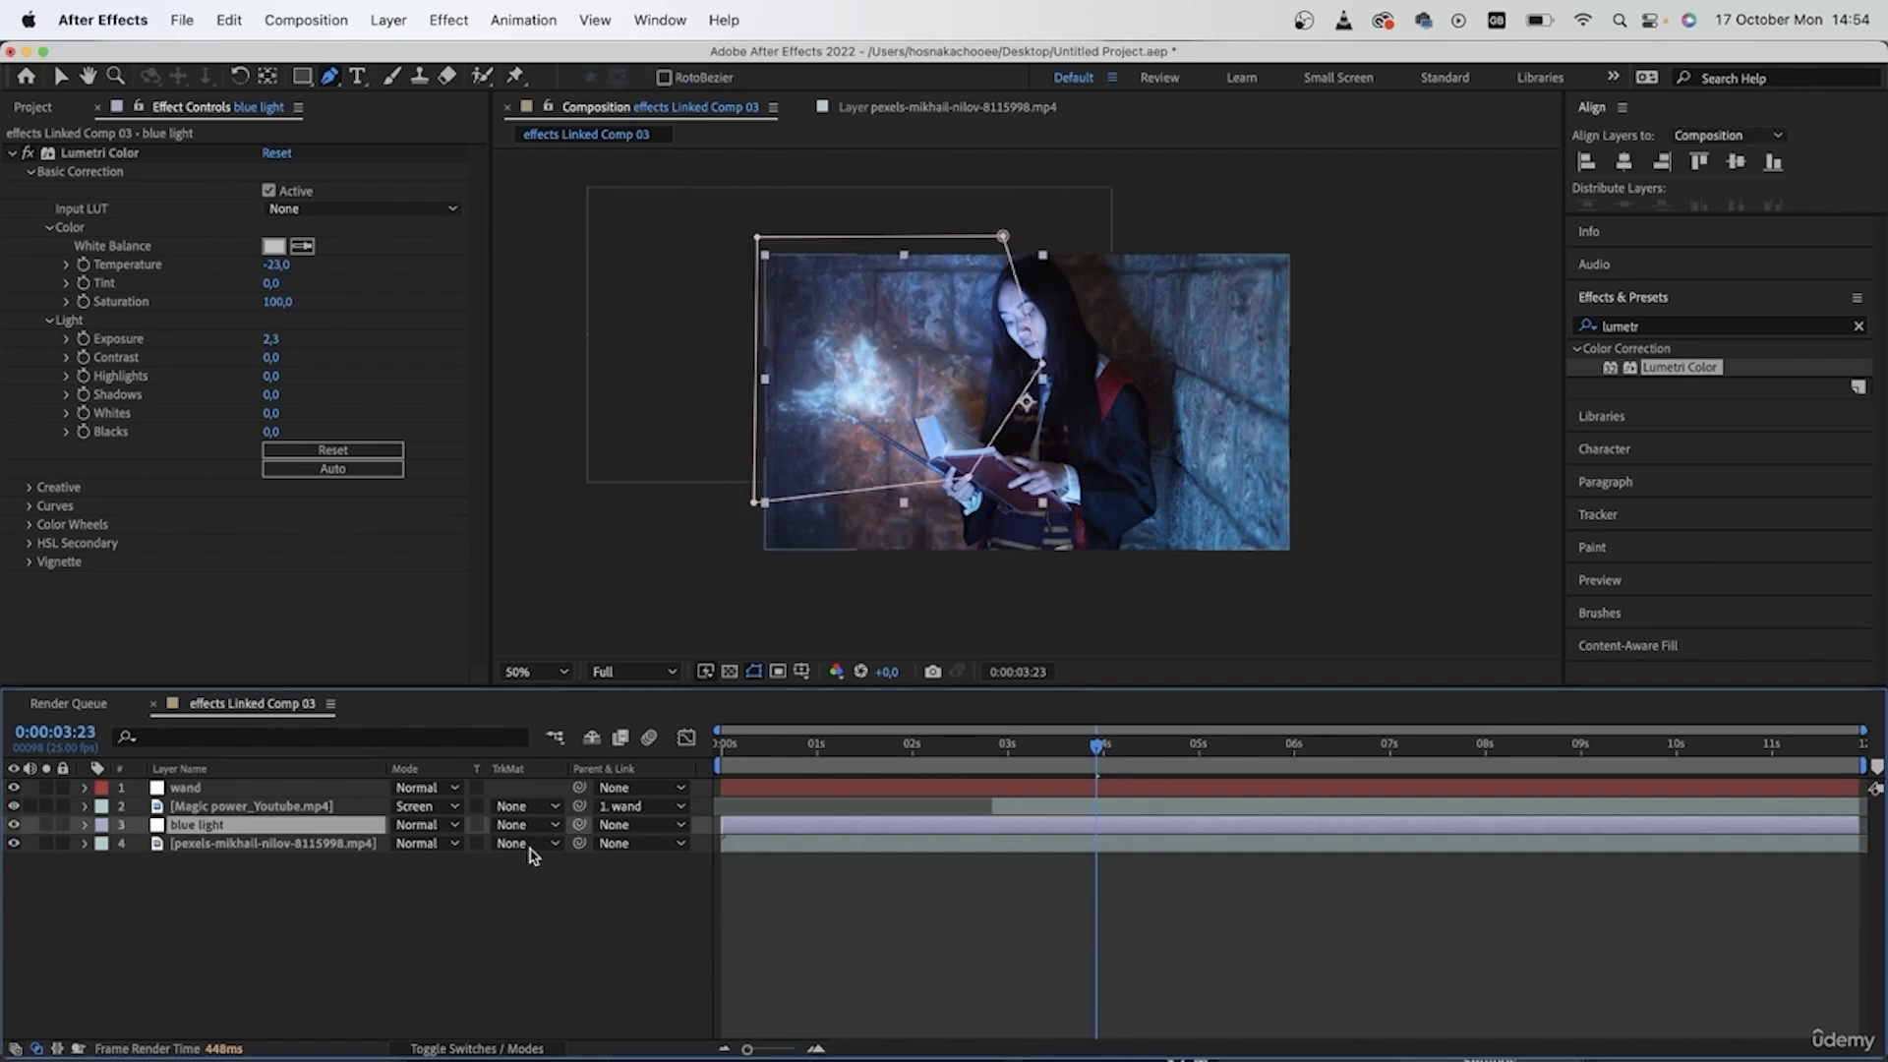
drag(579, 824, 192, 788)
- Split the blue light layer at 0:00:02:21, where the magic power clip starts, and delete the part before it
drag(1074, 745, 988, 784)
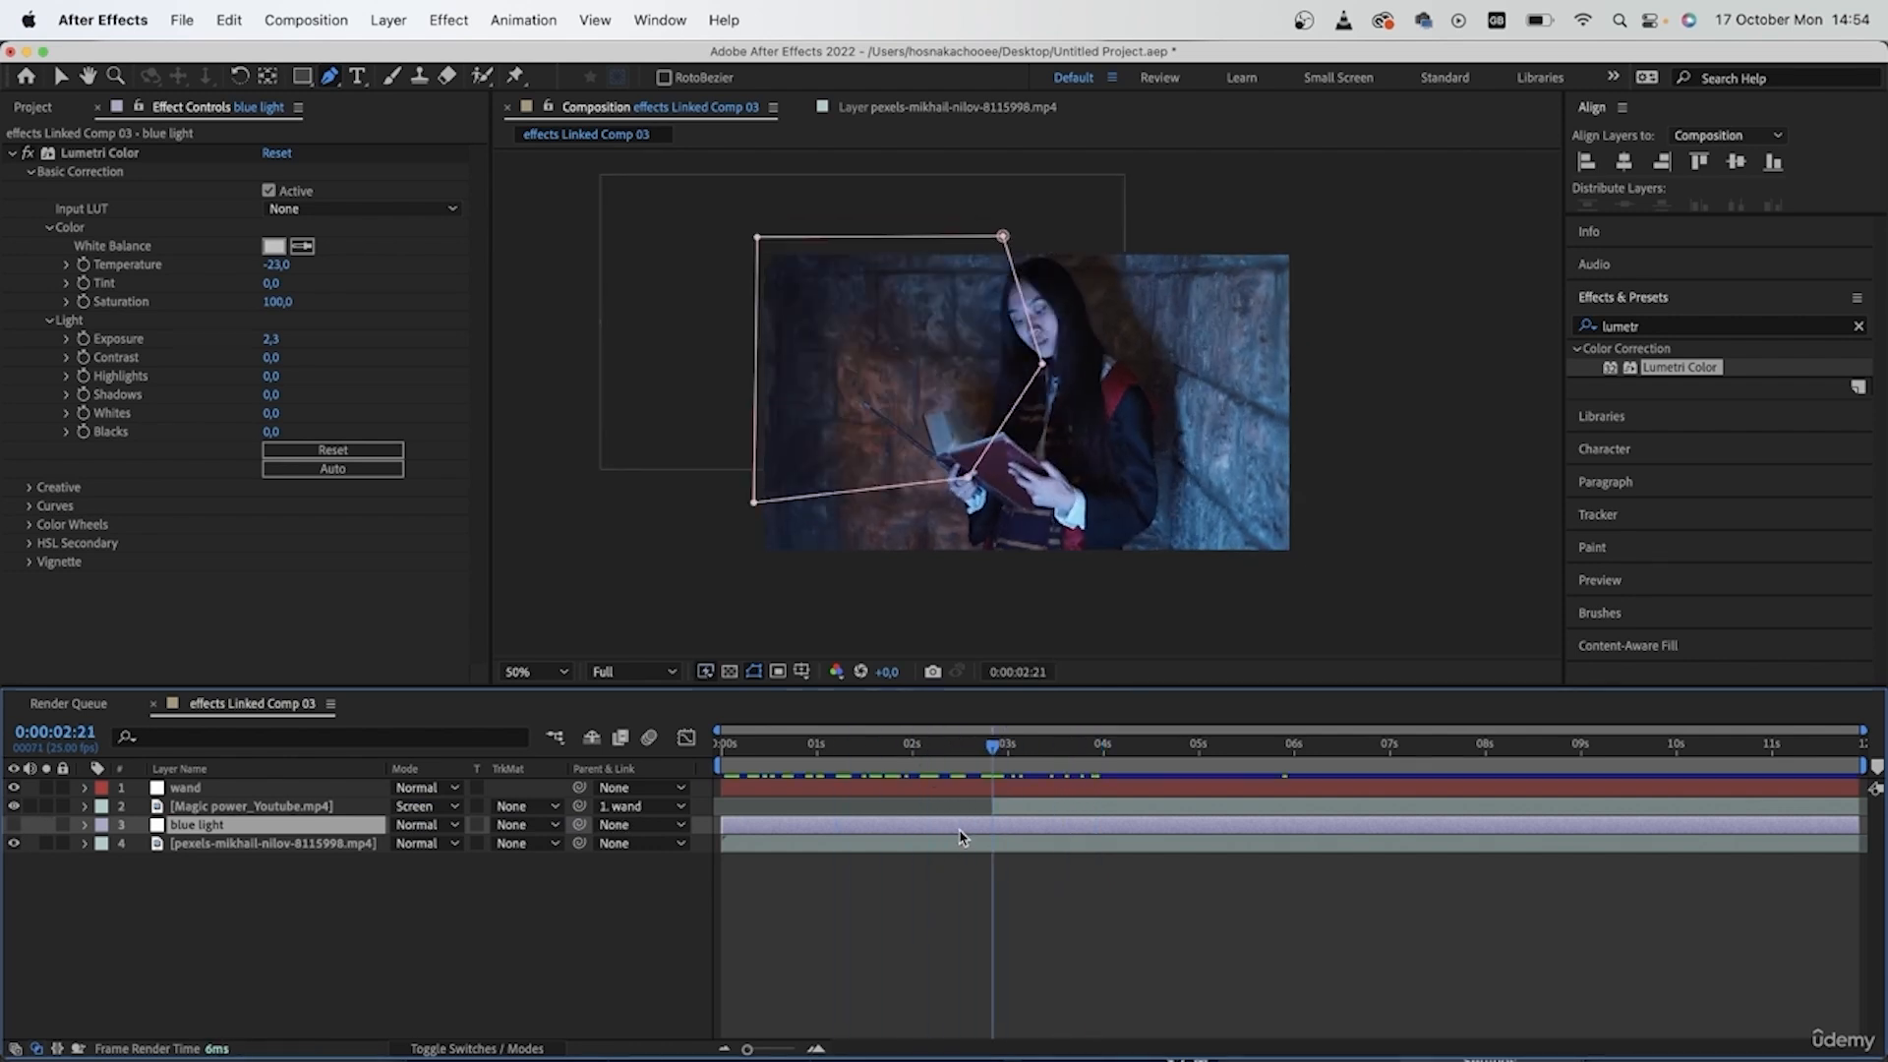
key(super+d)
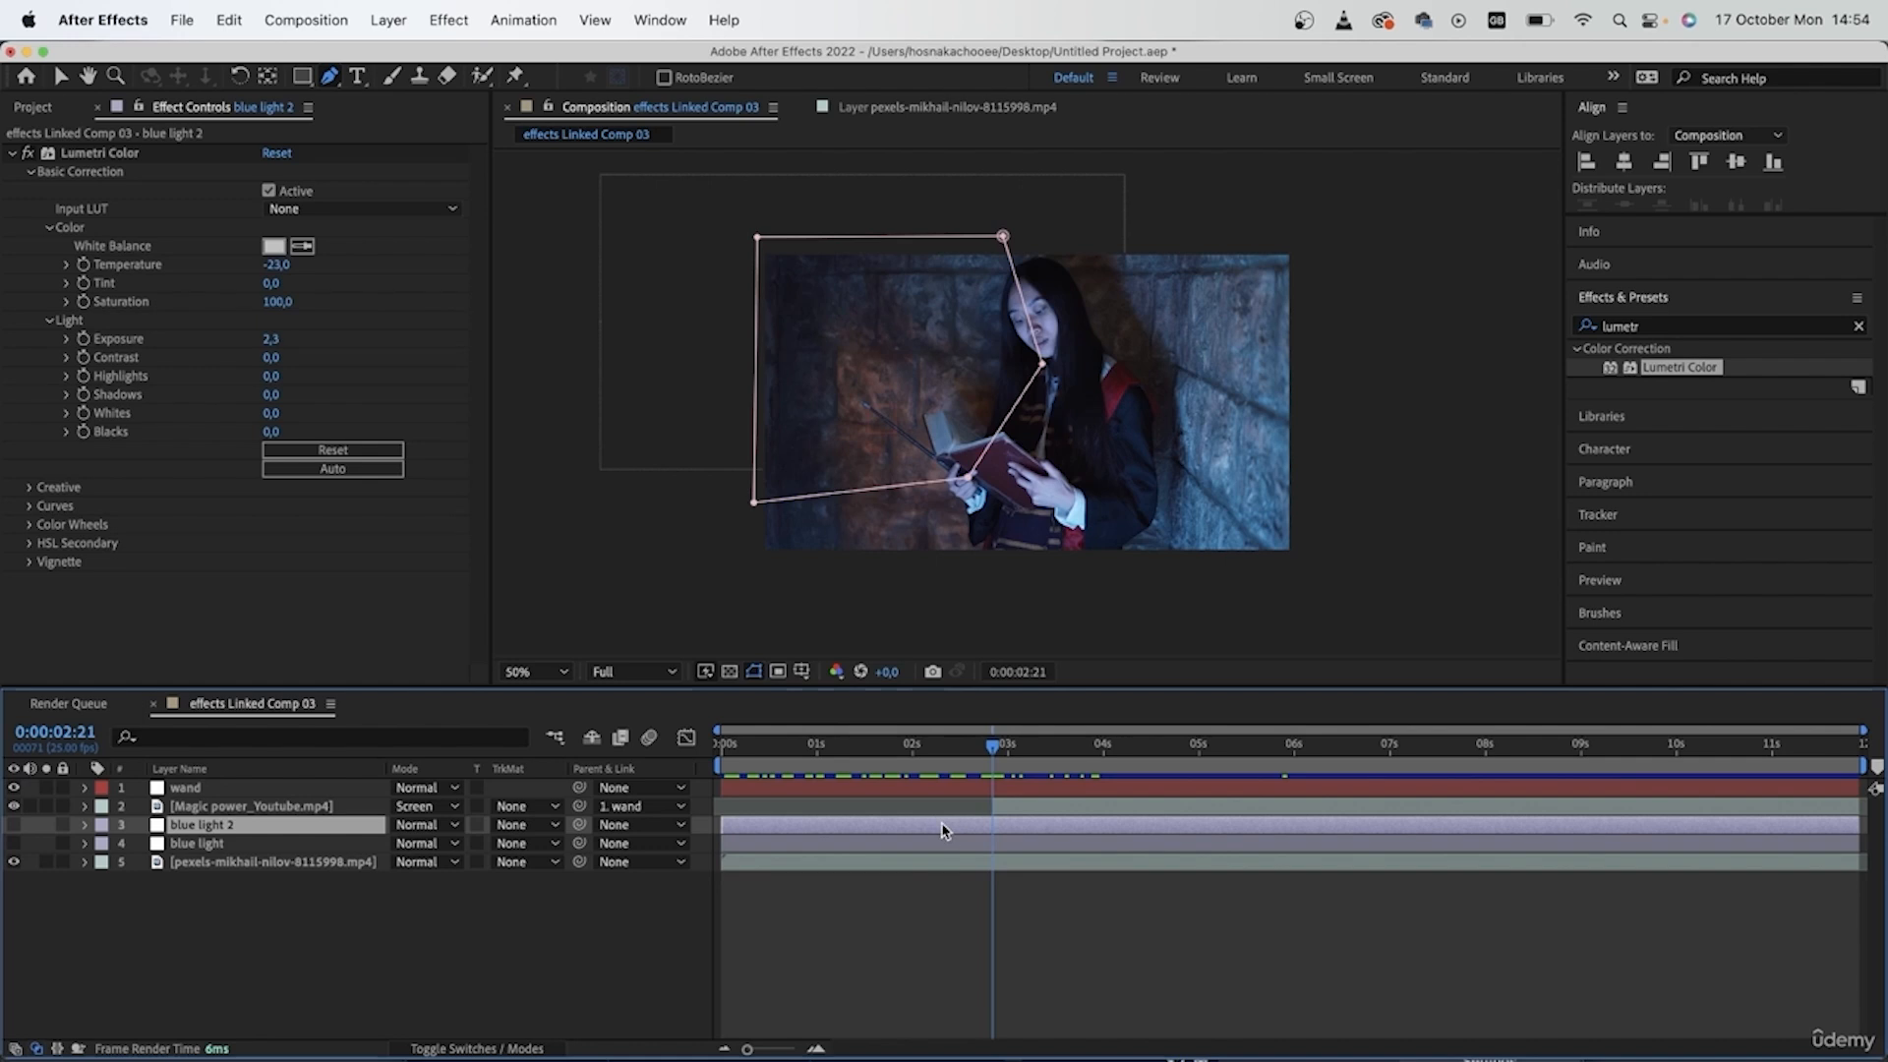
key(super+z)
key(super+shift+d)
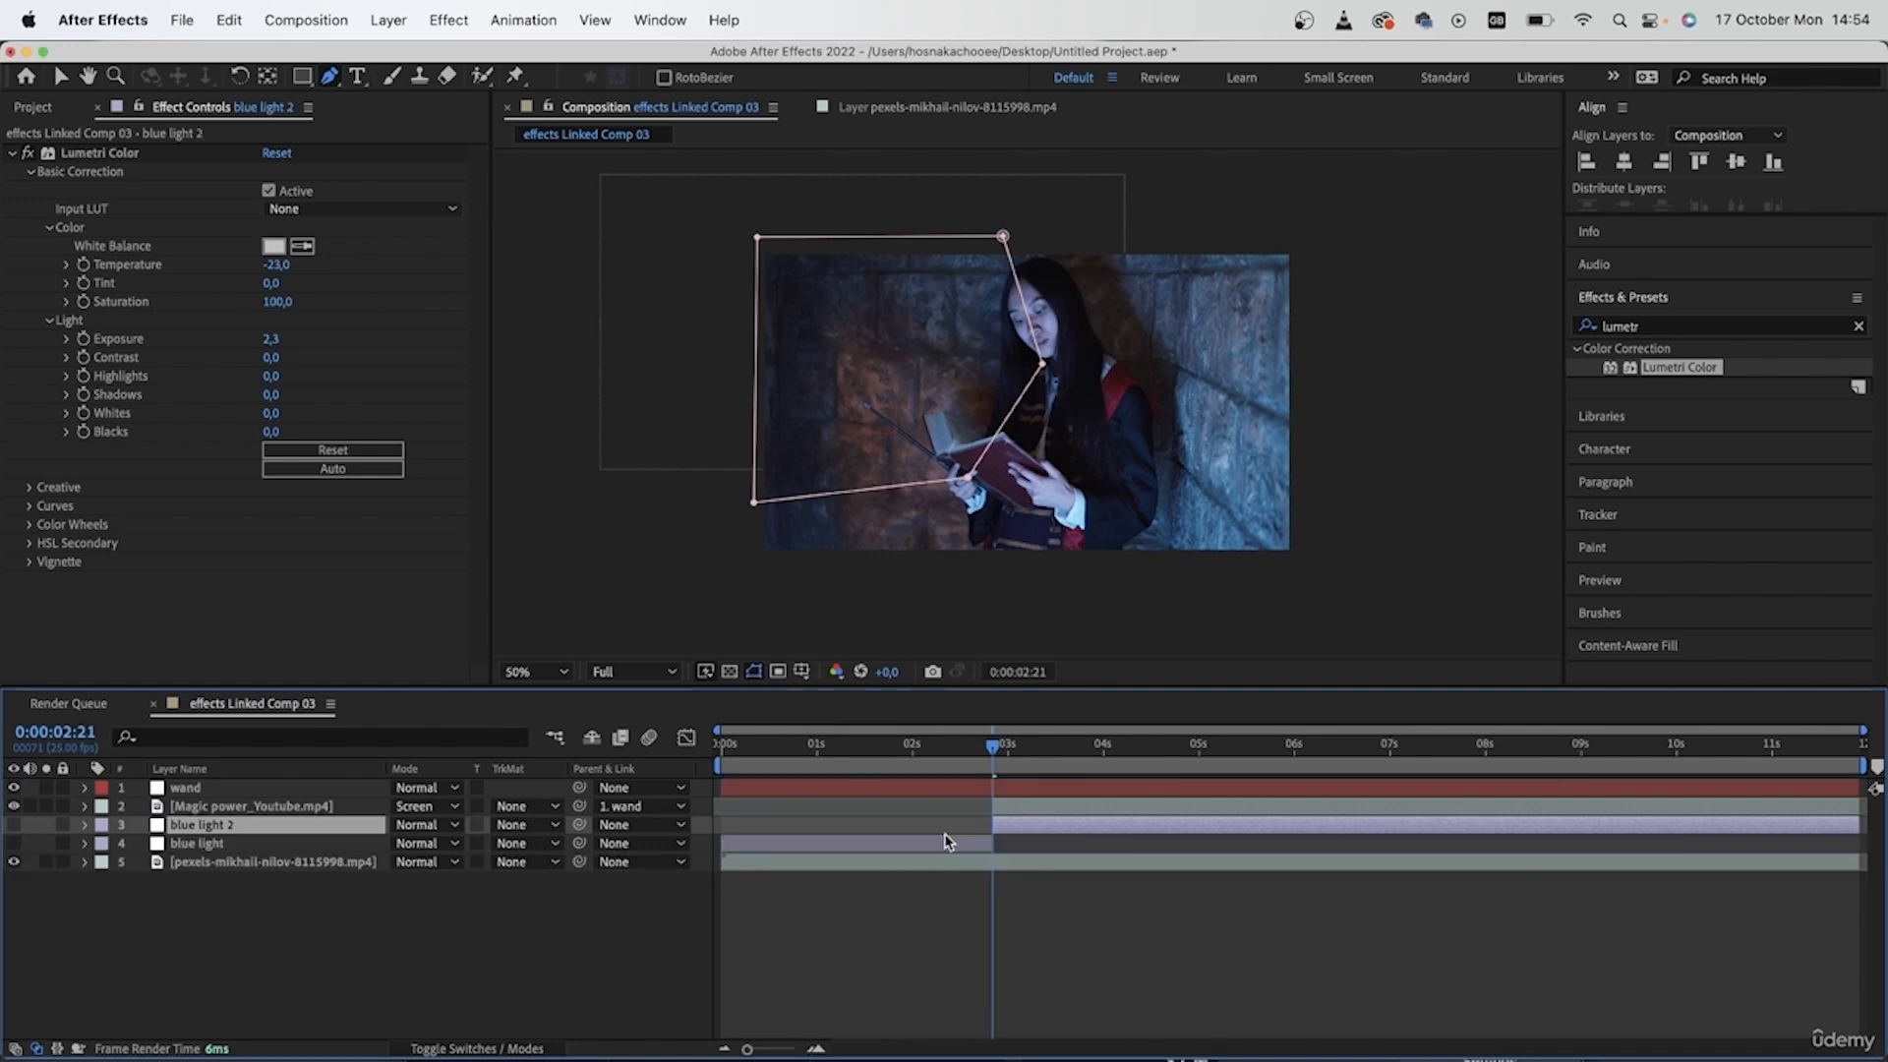
click(948, 841)
key(Delete)
- Parent the blue light 2 layer to the wand layer and scrub to 0:00:07:20 to check how it follows
drag(580, 825, 317, 787)
click(1023, 750)
drag(1023, 749, 1466, 748)
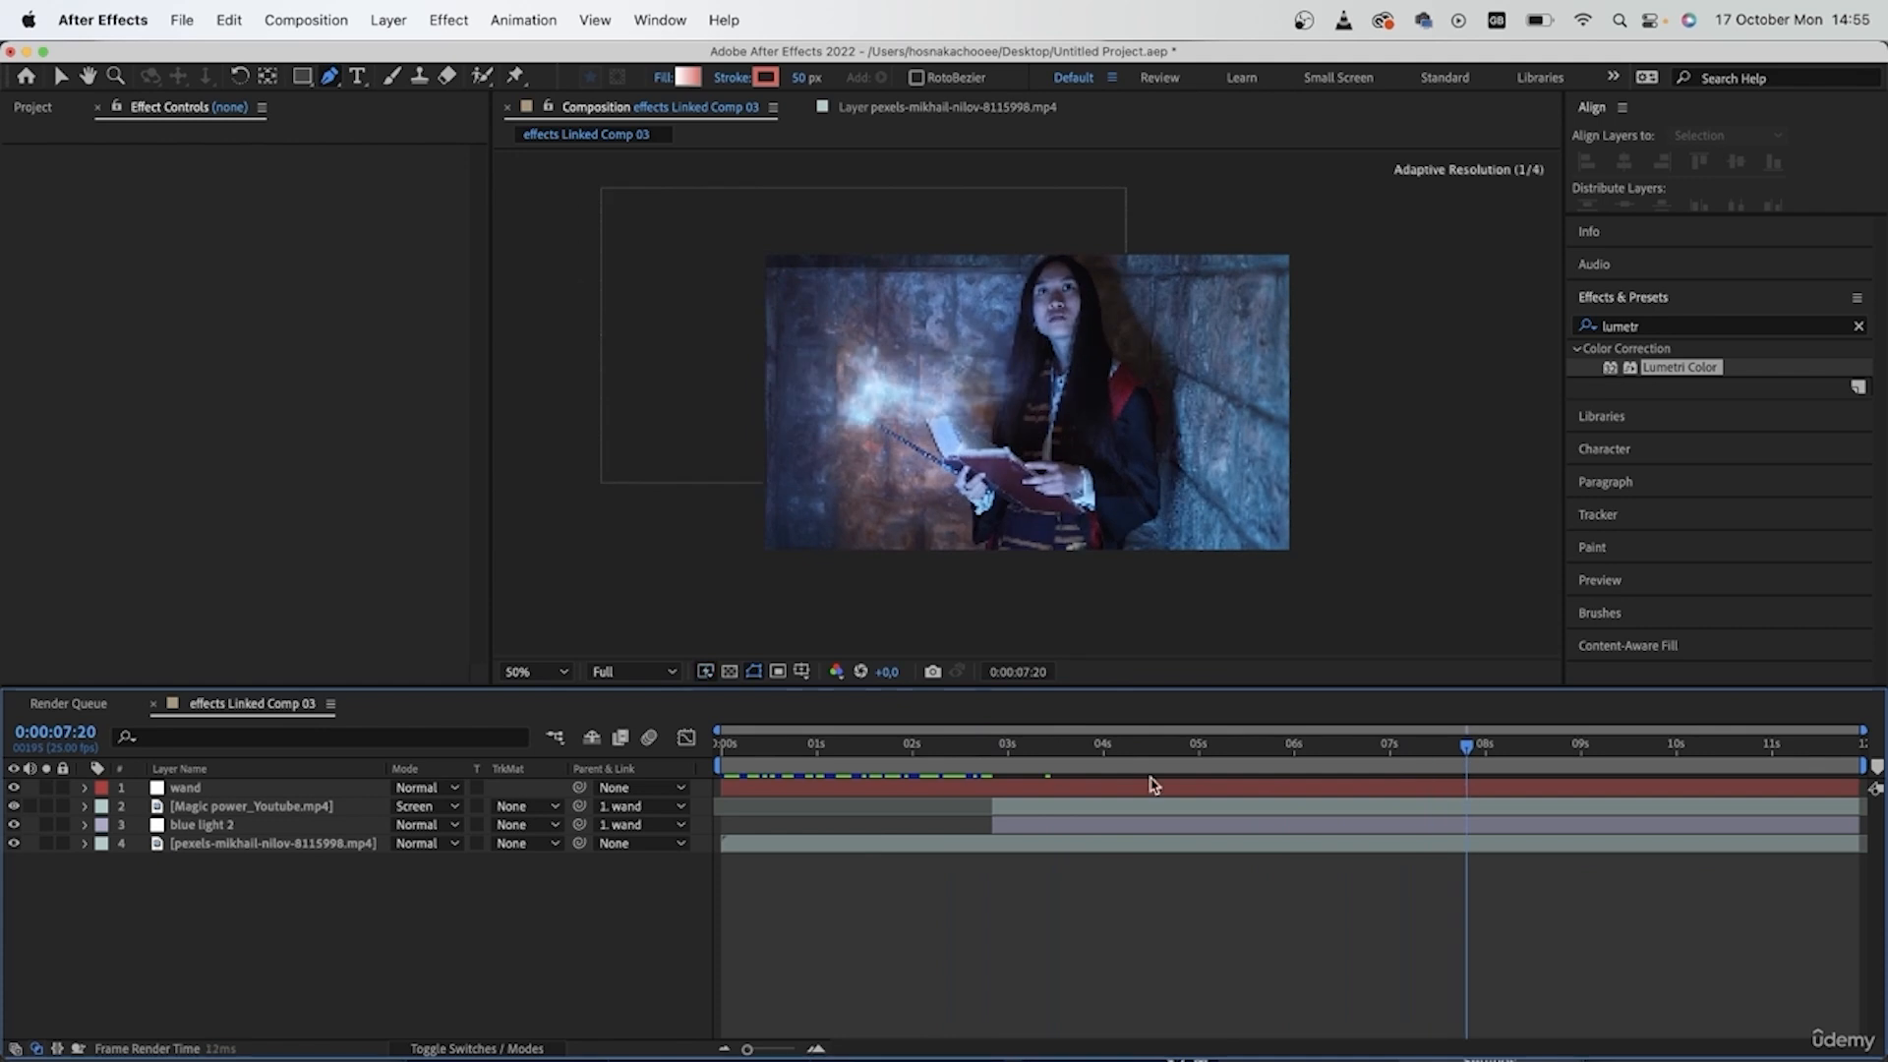
- Set the blue light 2 layer's Scale to 176% without leaving a keyframe on it
click(1080, 826)
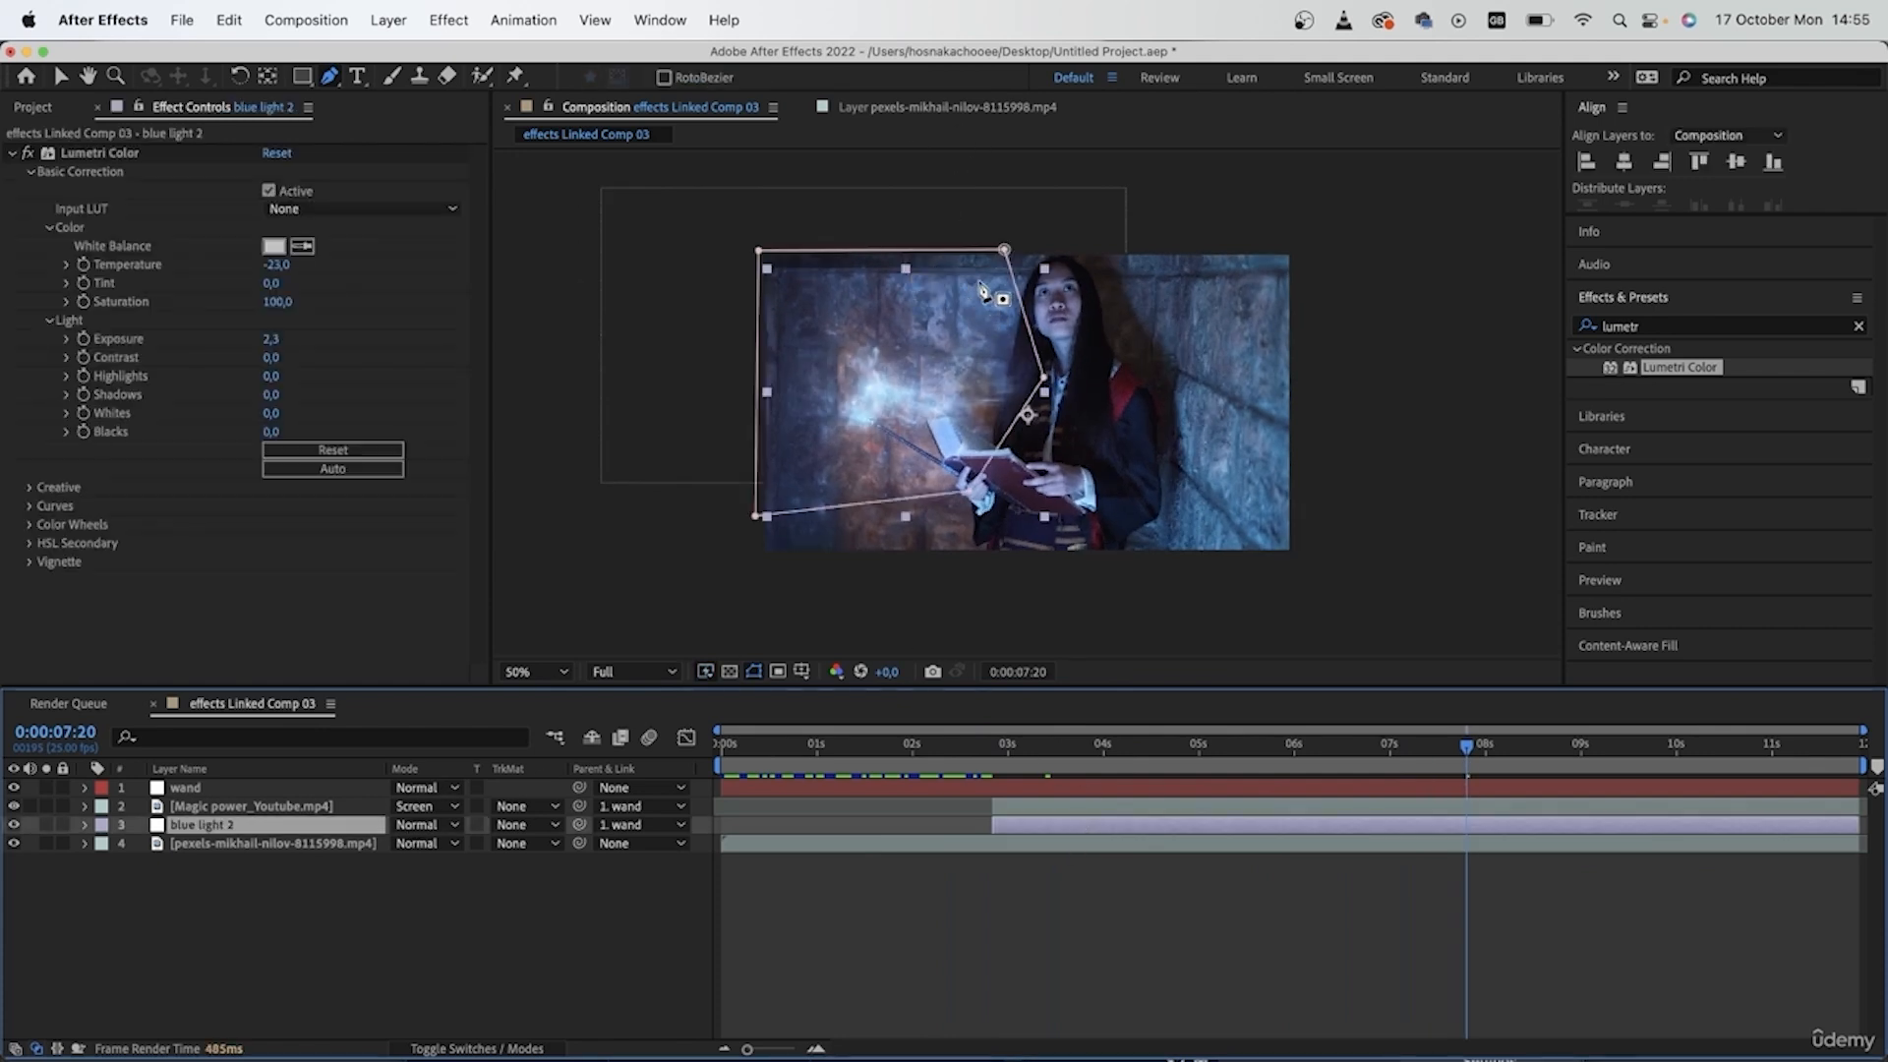
key(s)
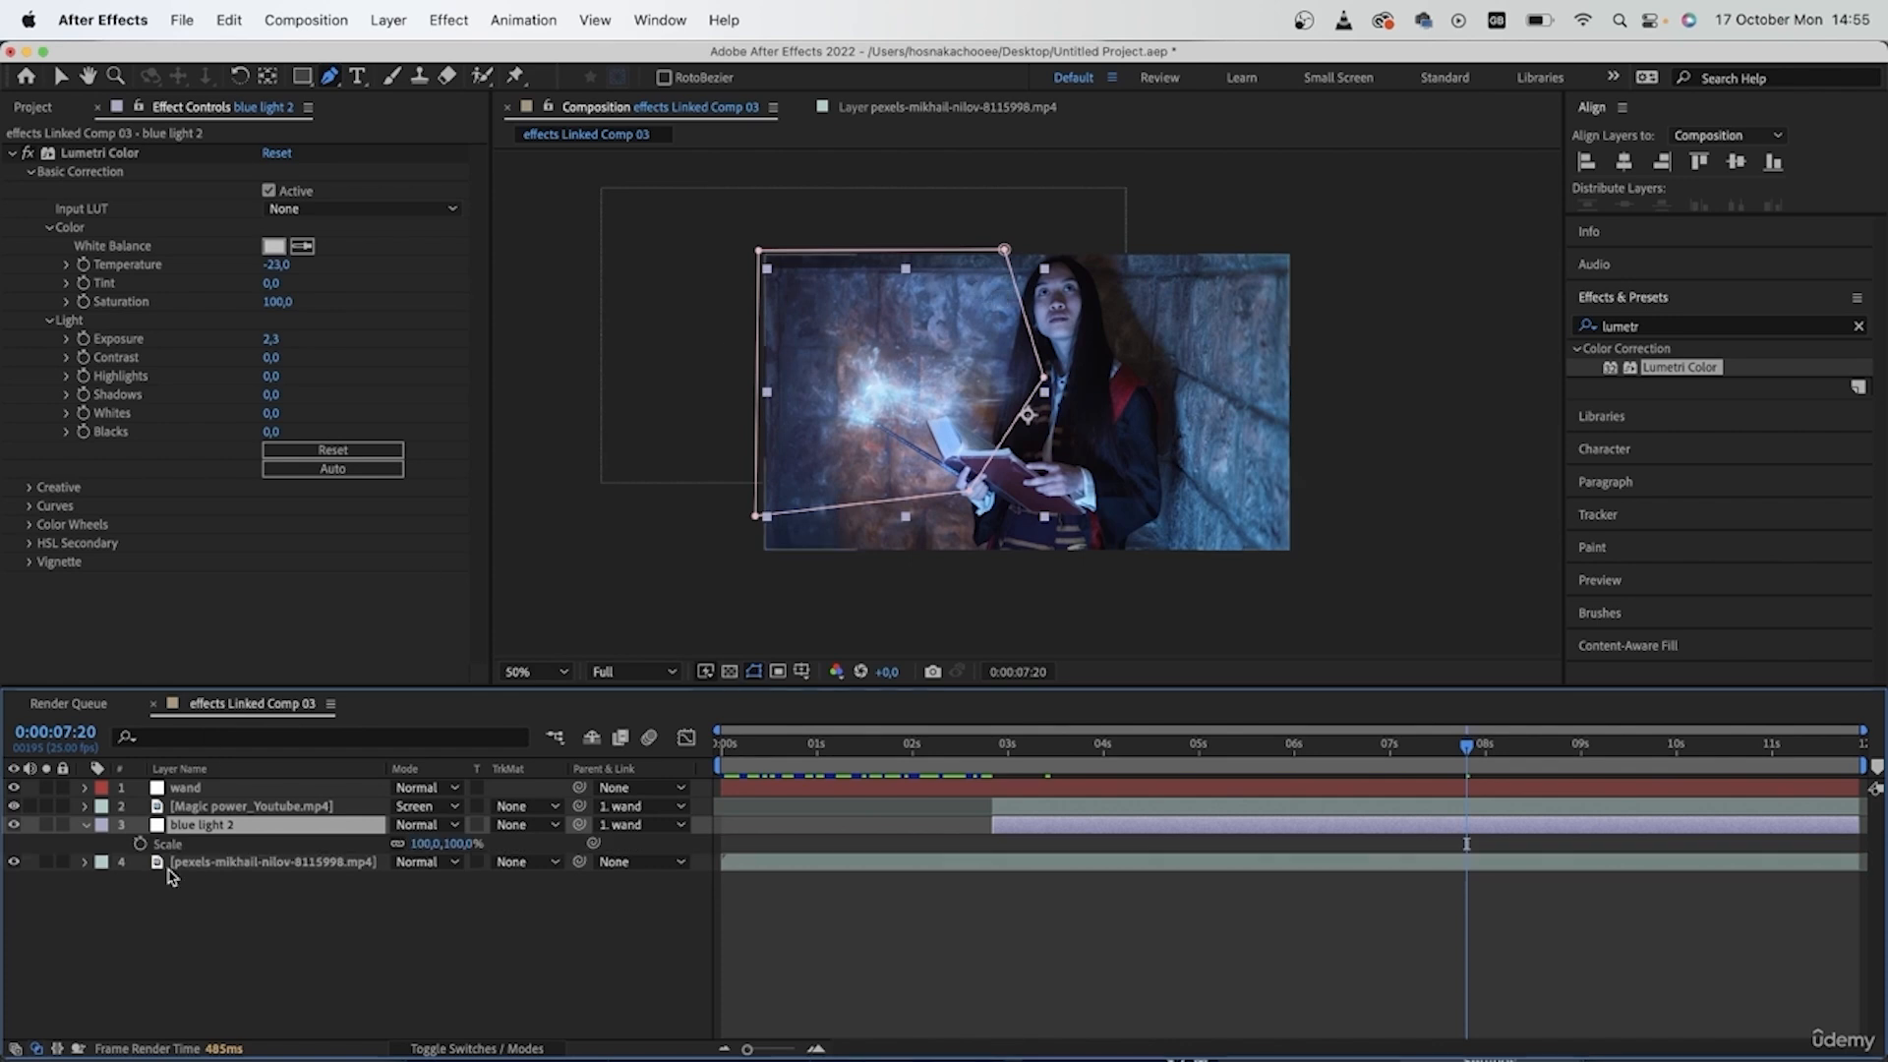
click(140, 843)
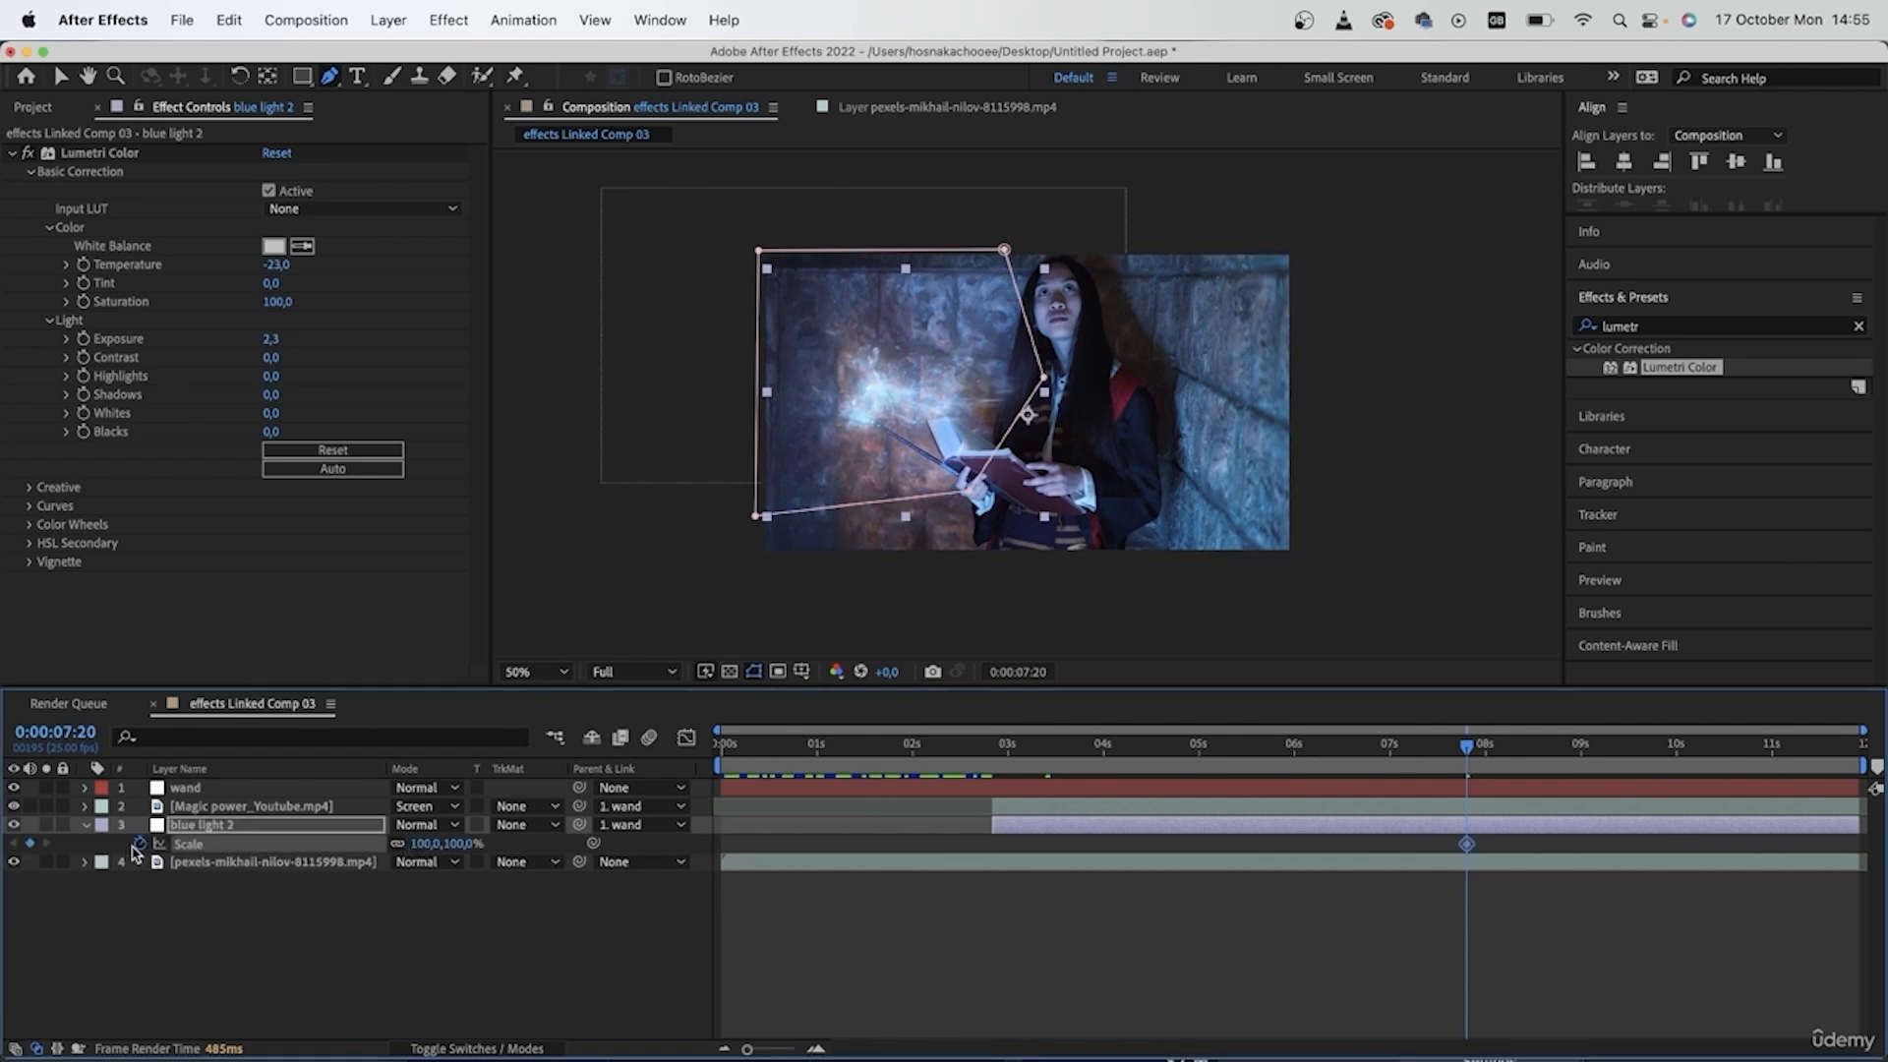
drag(458, 843, 523, 842)
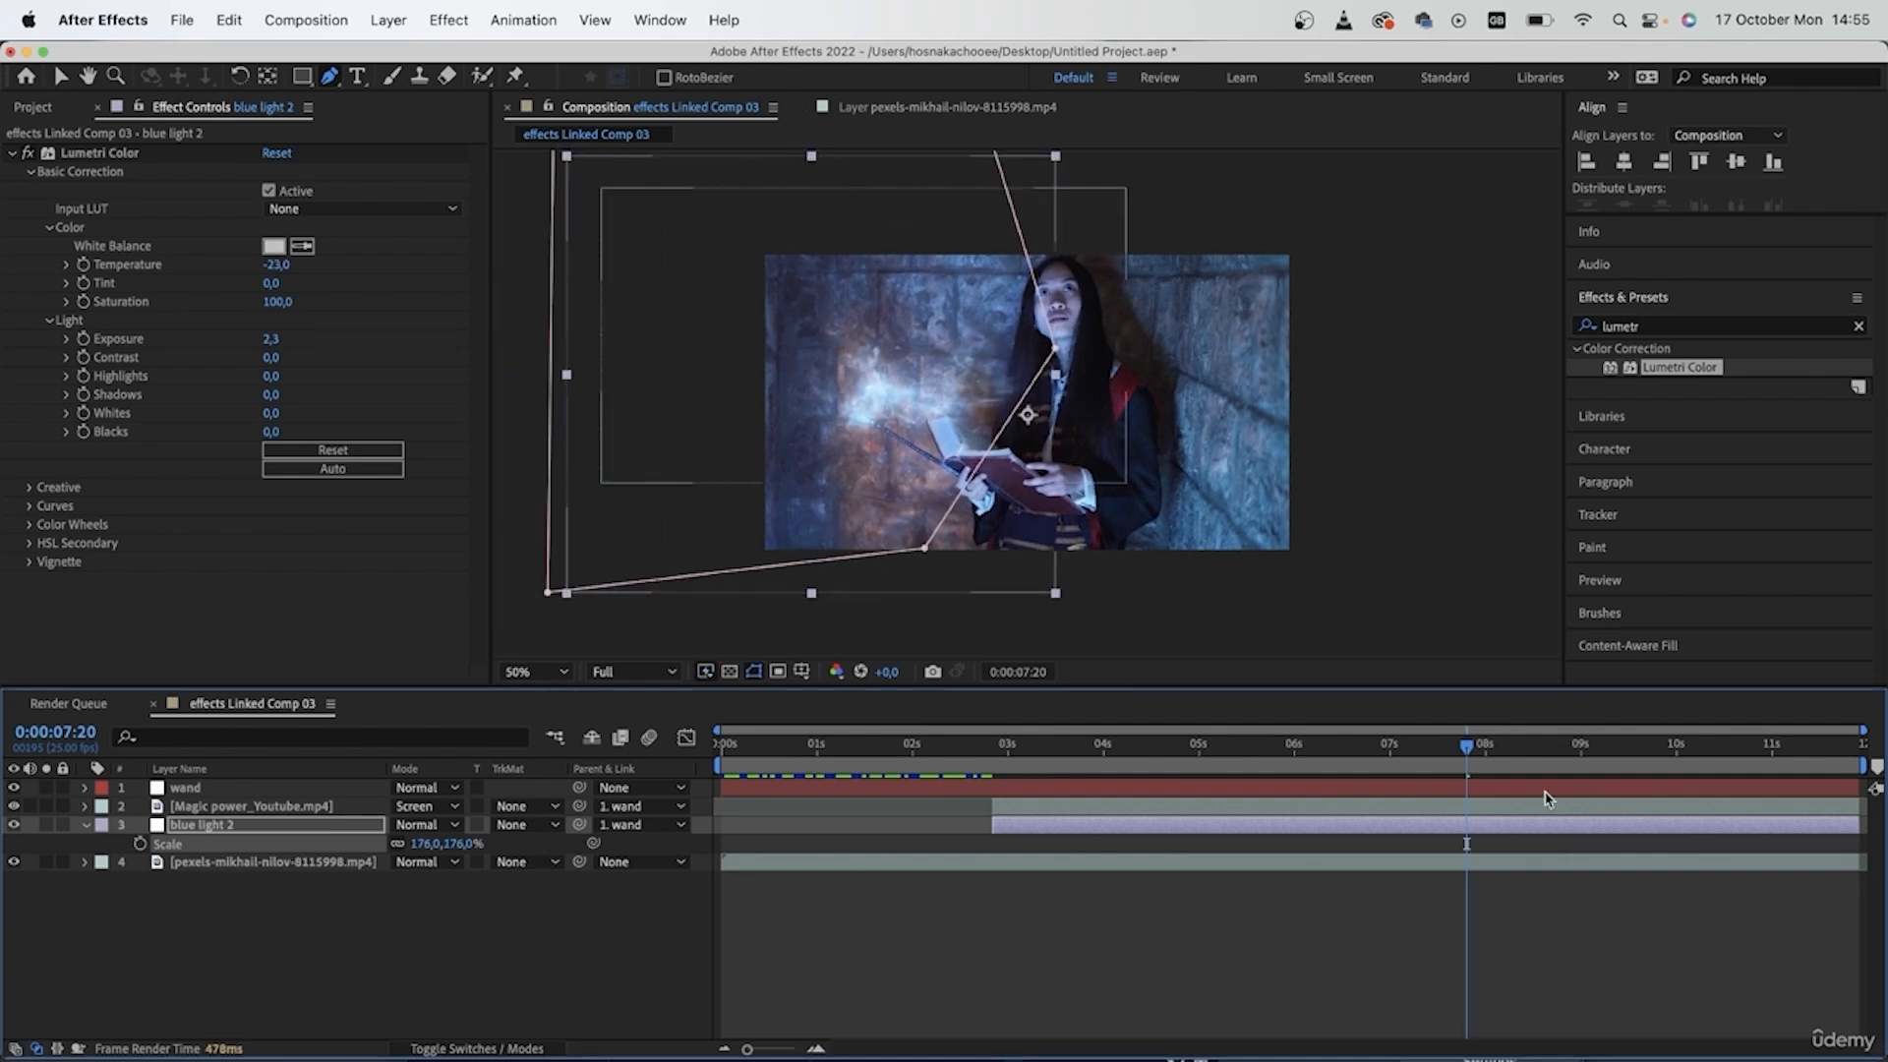
- Play and scrub through the magic effect section to review the scaled blue light, collapsing the blue light 2 layer's properties
key(space)
drag(1612, 746, 1065, 719)
key(space)
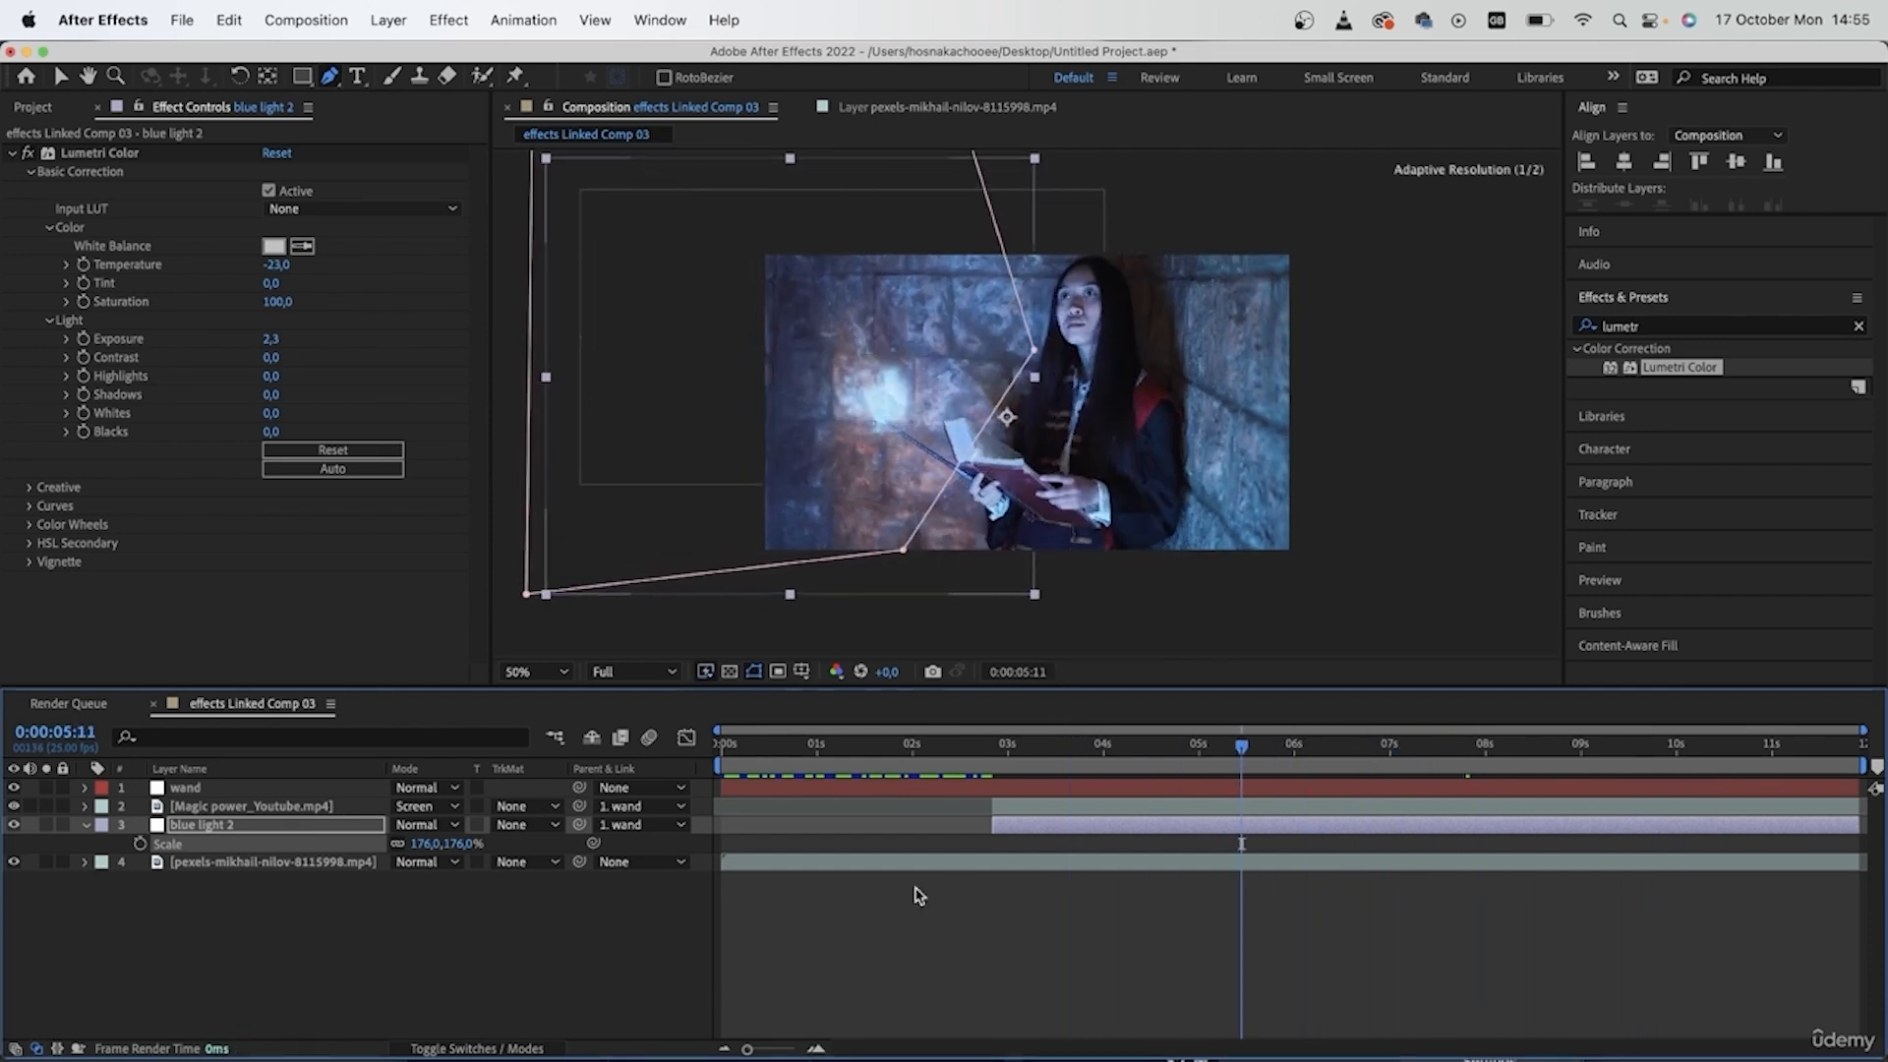
click(787, 974)
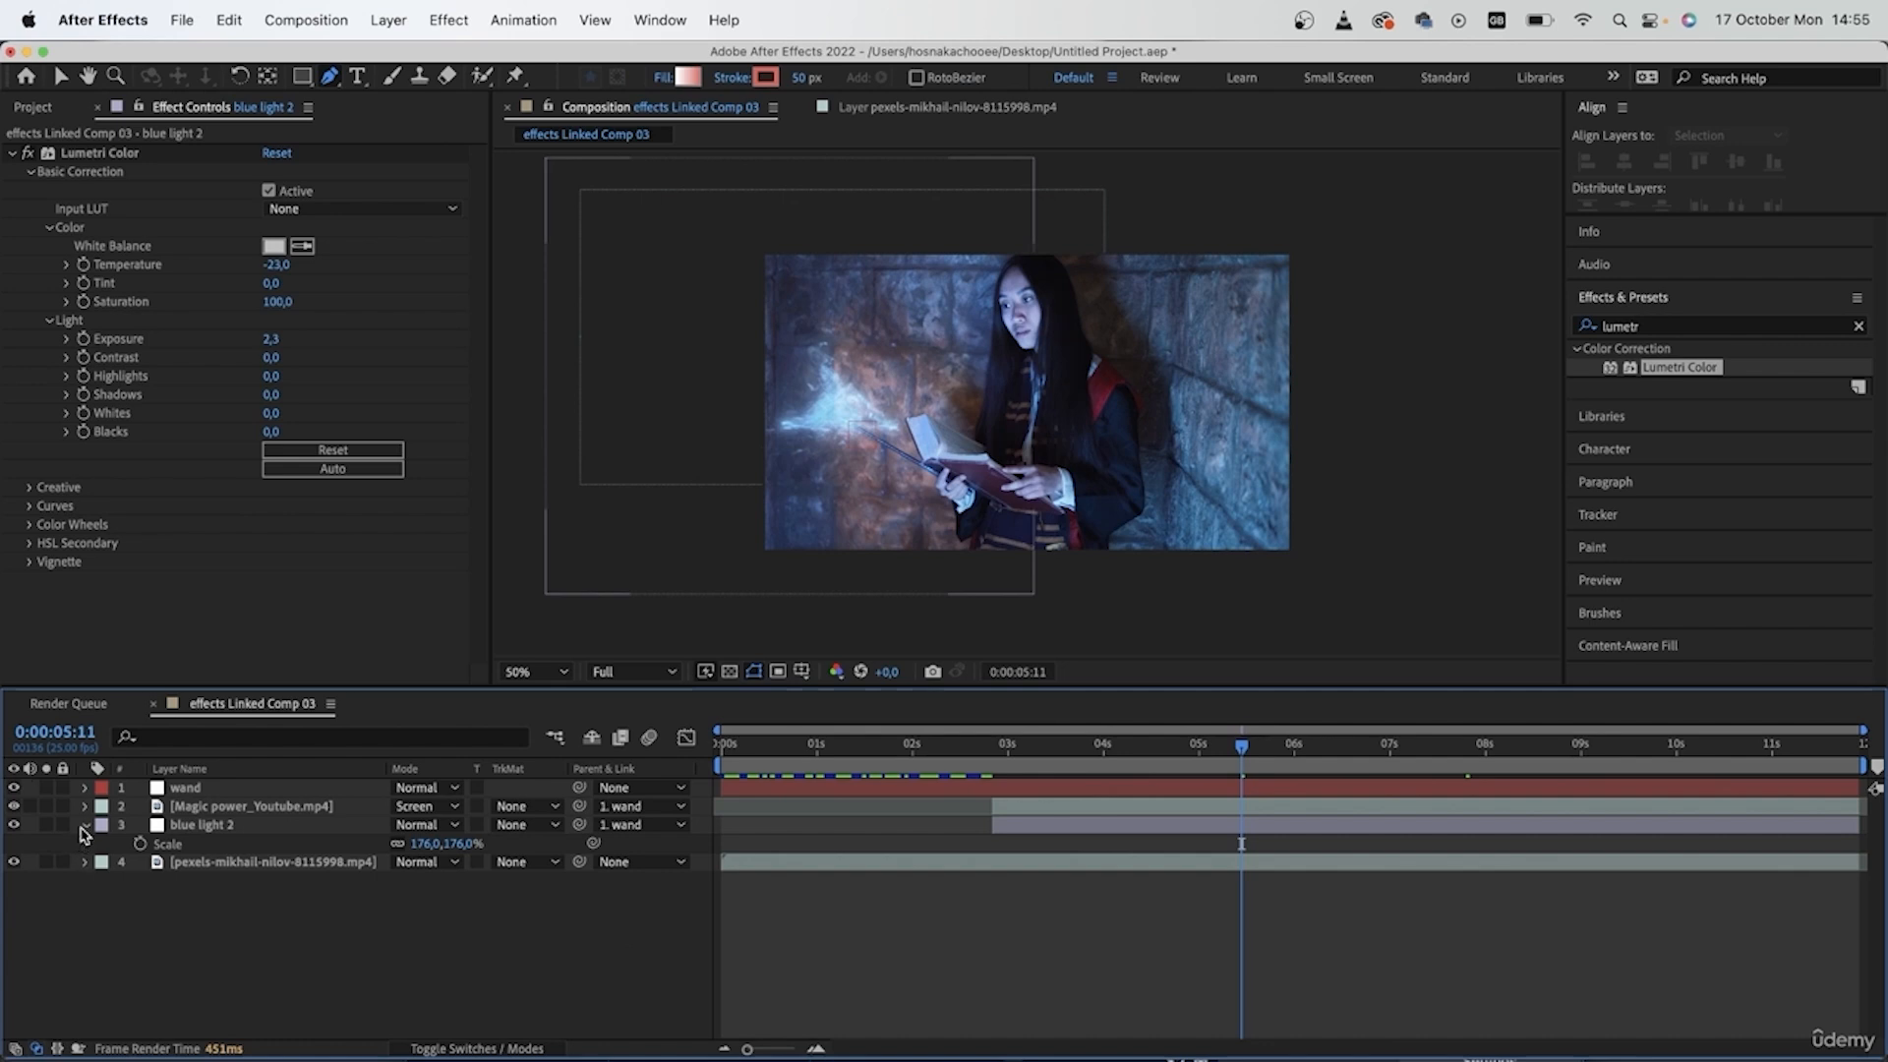
click(84, 826)
drag(1092, 777, 1191, 784)
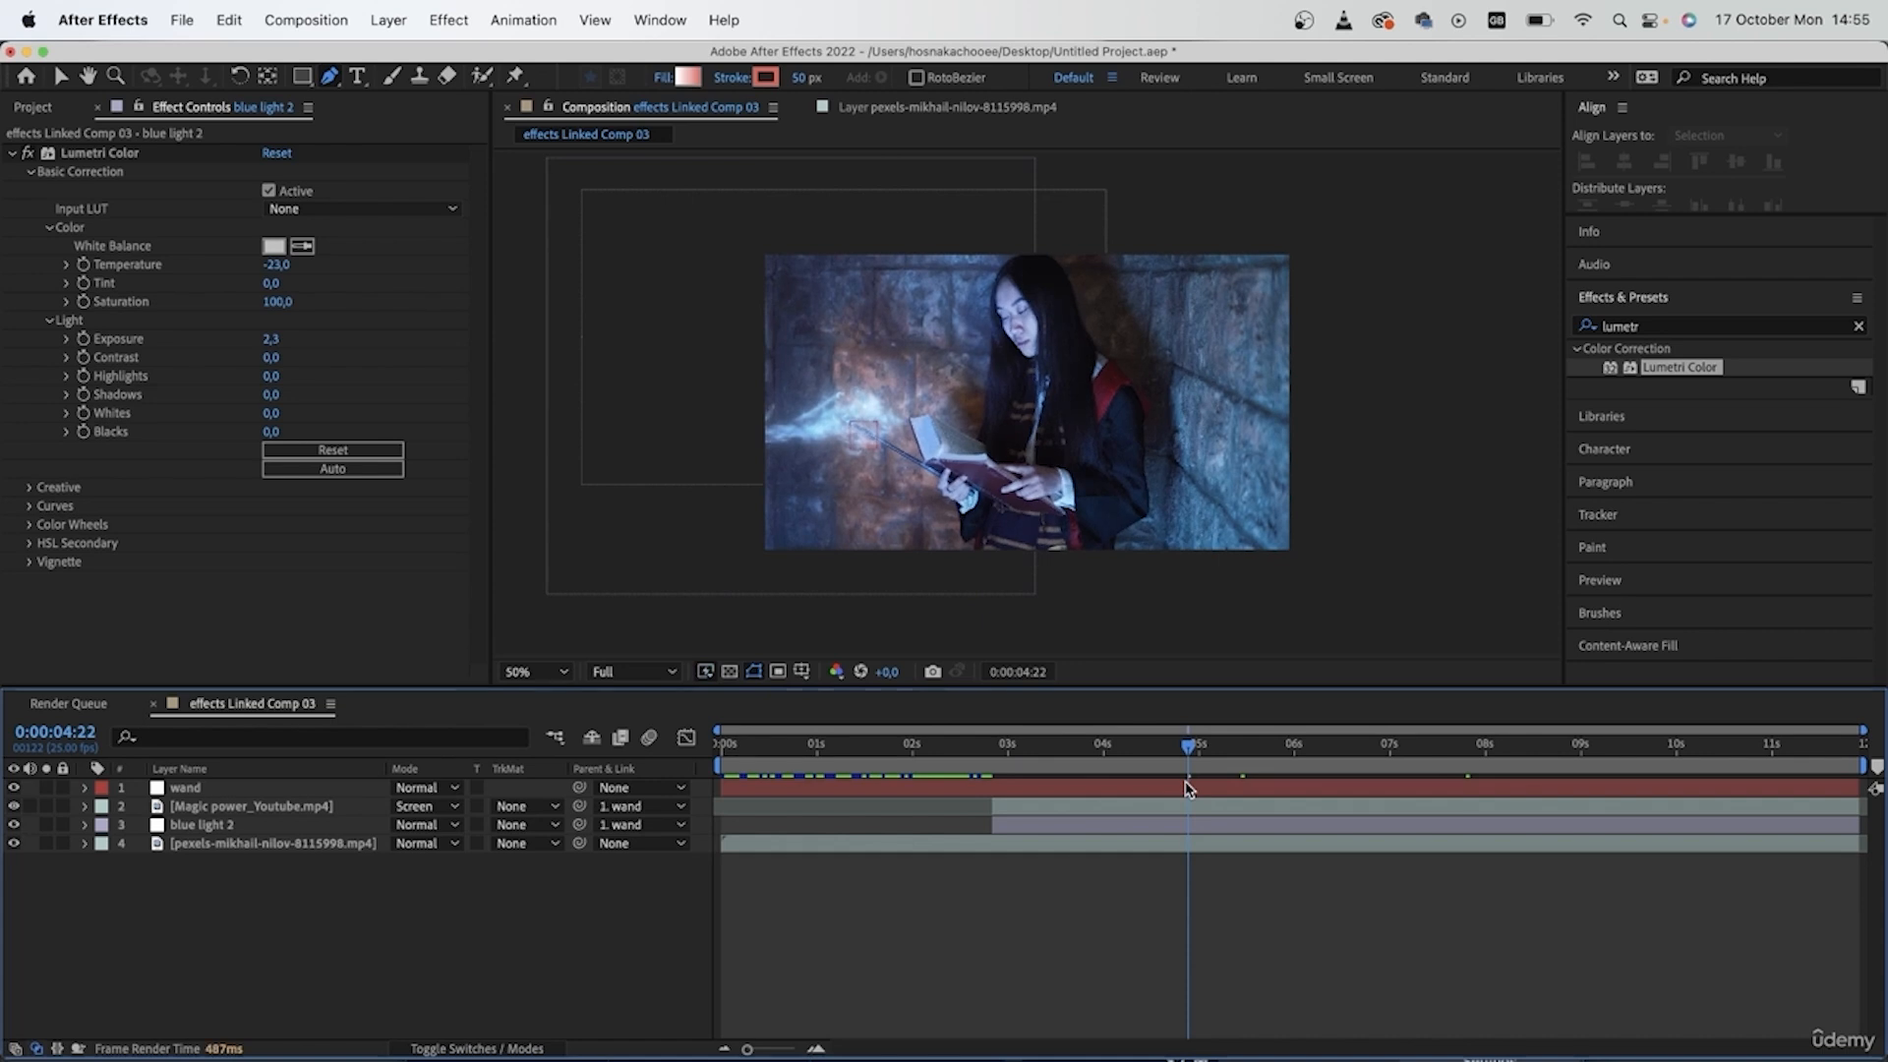
drag(1184, 780, 1008, 781)
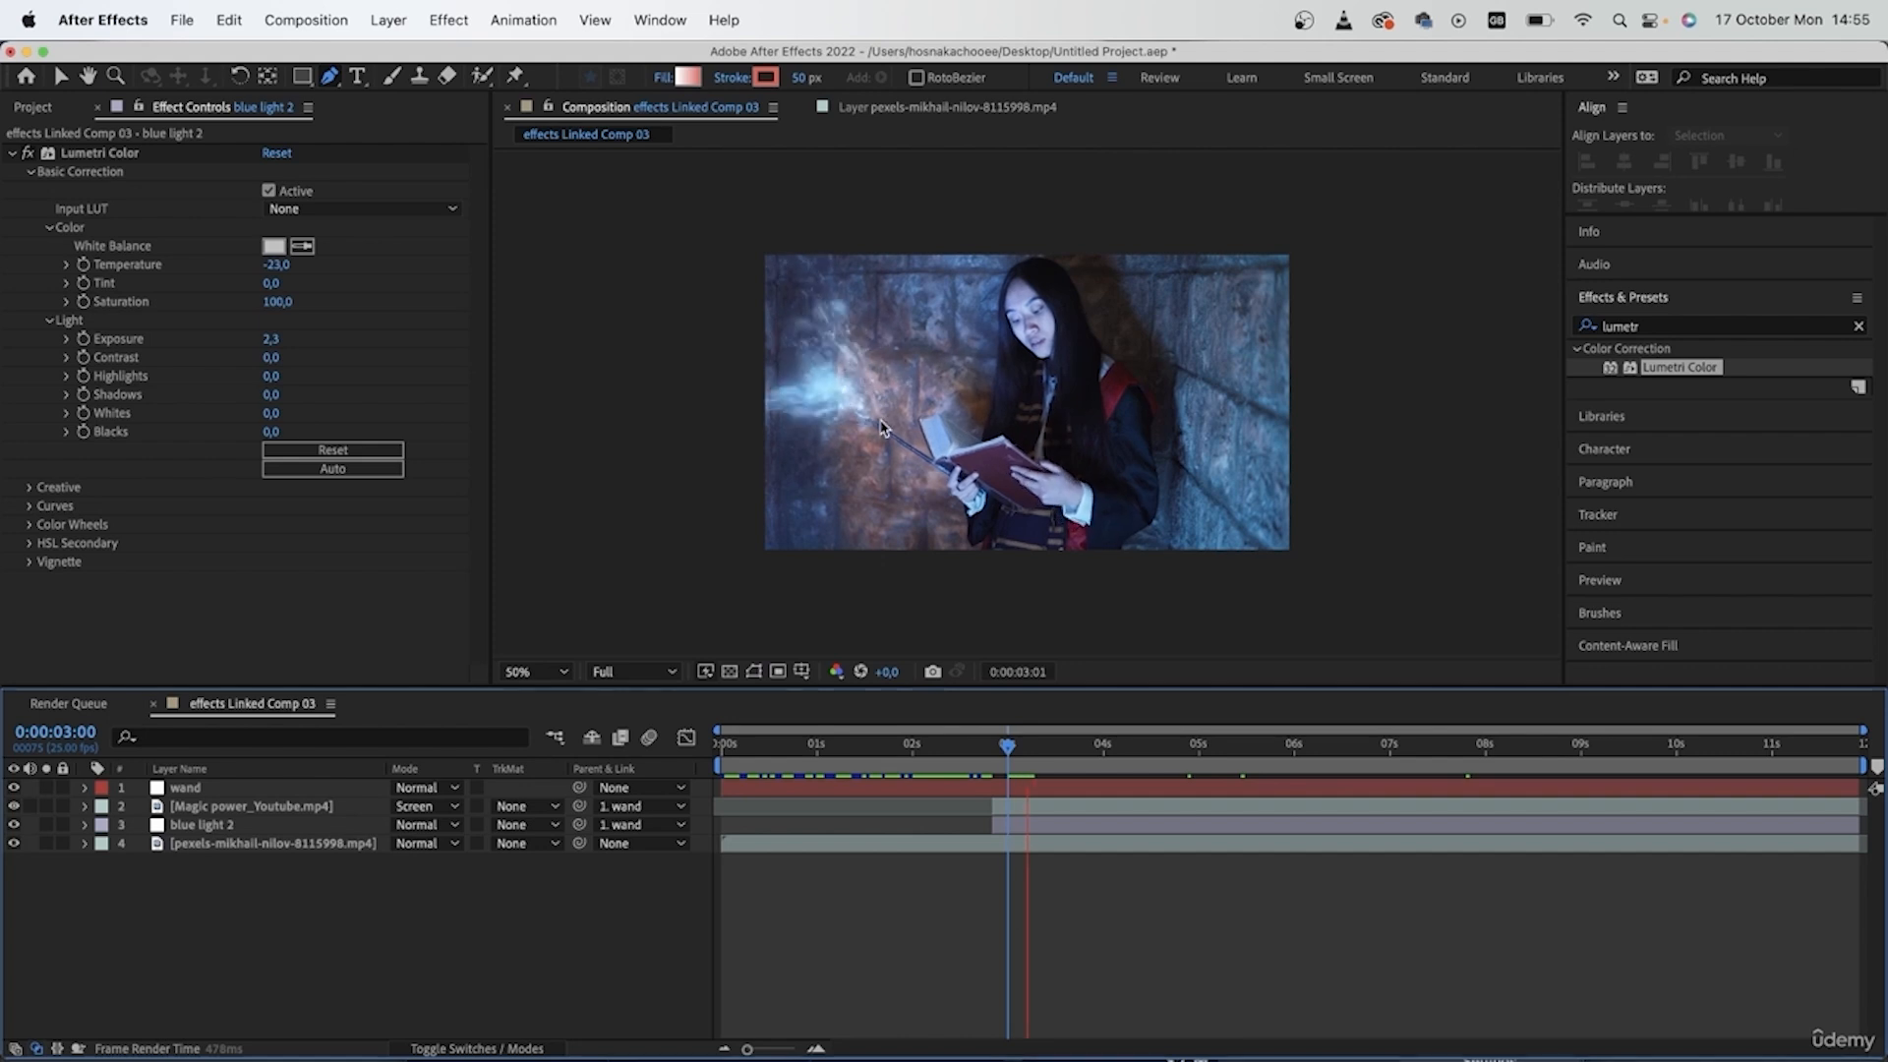
key(space)
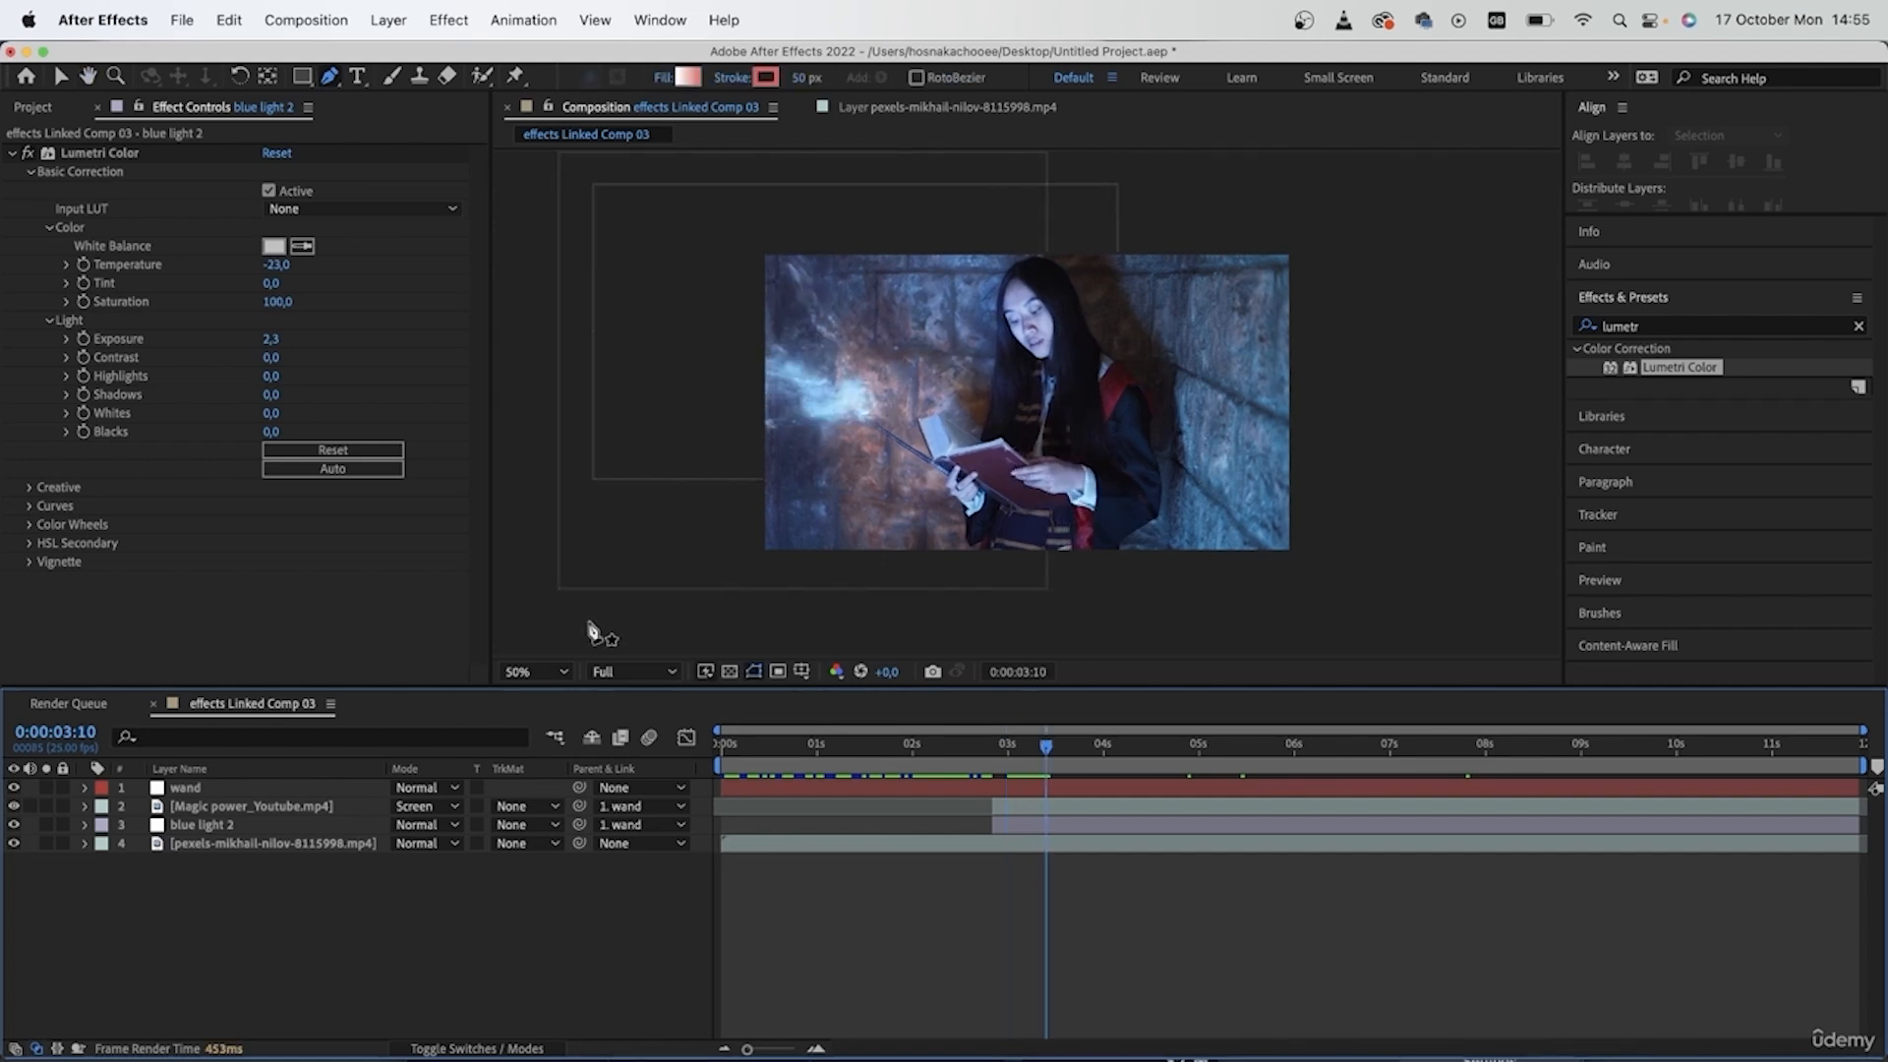
- Set the composition preview resolution to Third and scrub to 0:00:04:23
click(629, 672)
click(630, 786)
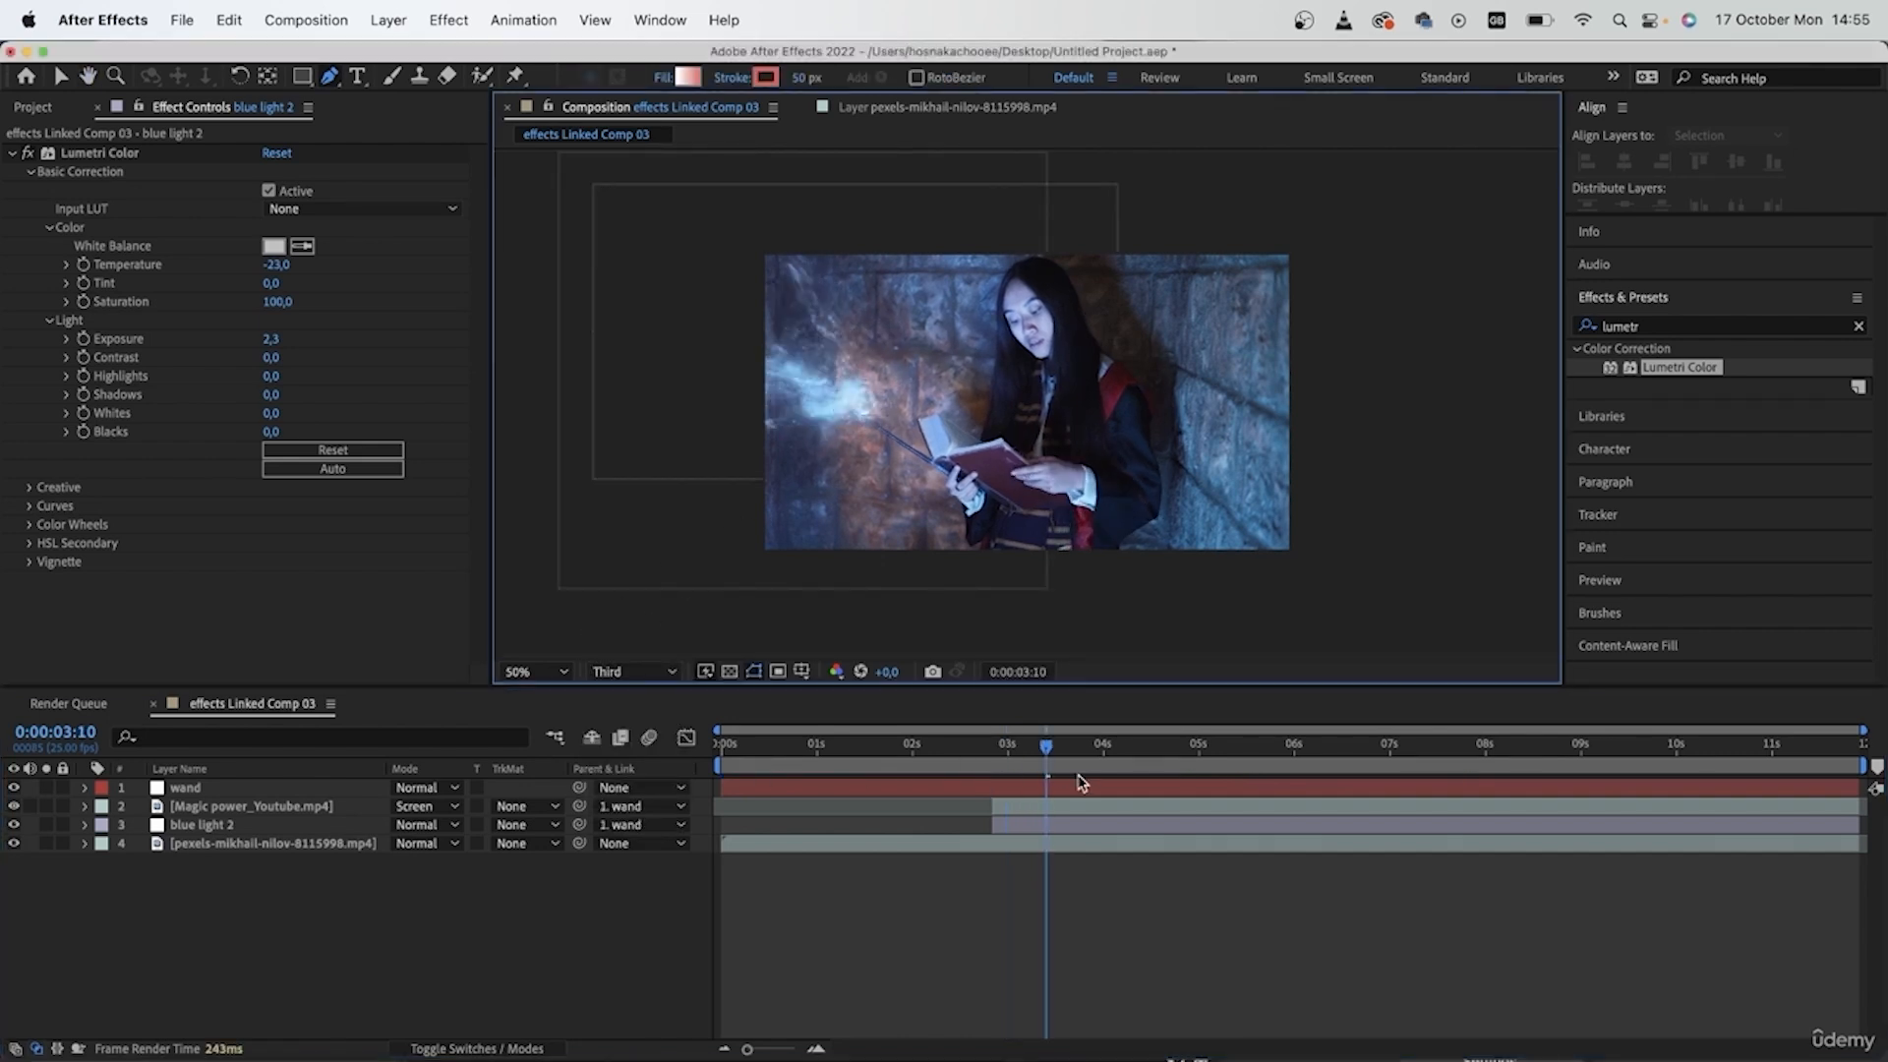
drag(1048, 753, 1202, 775)
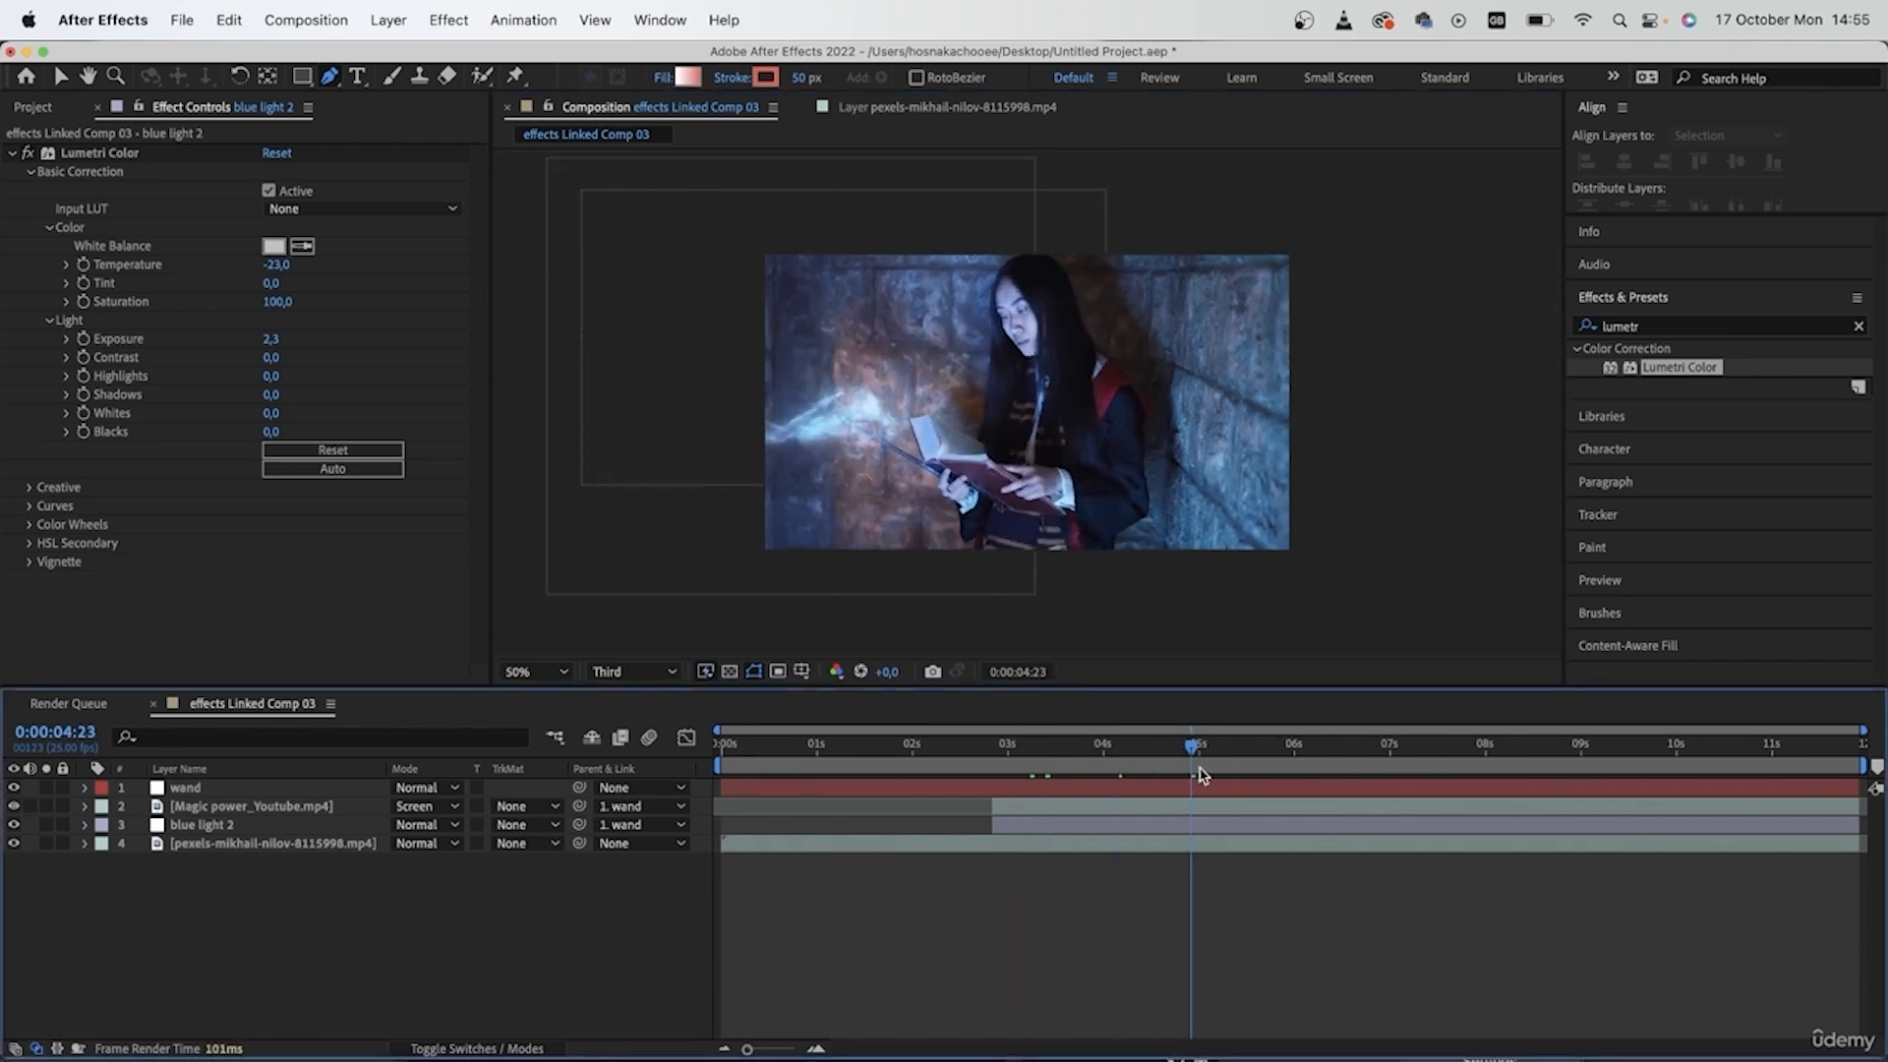
- Find the Color Correction effect Exposure, apply it to the blue light 2 layer and collapse the Lumetri Color settings
click(1858, 326)
click(1797, 334)
text(expos)
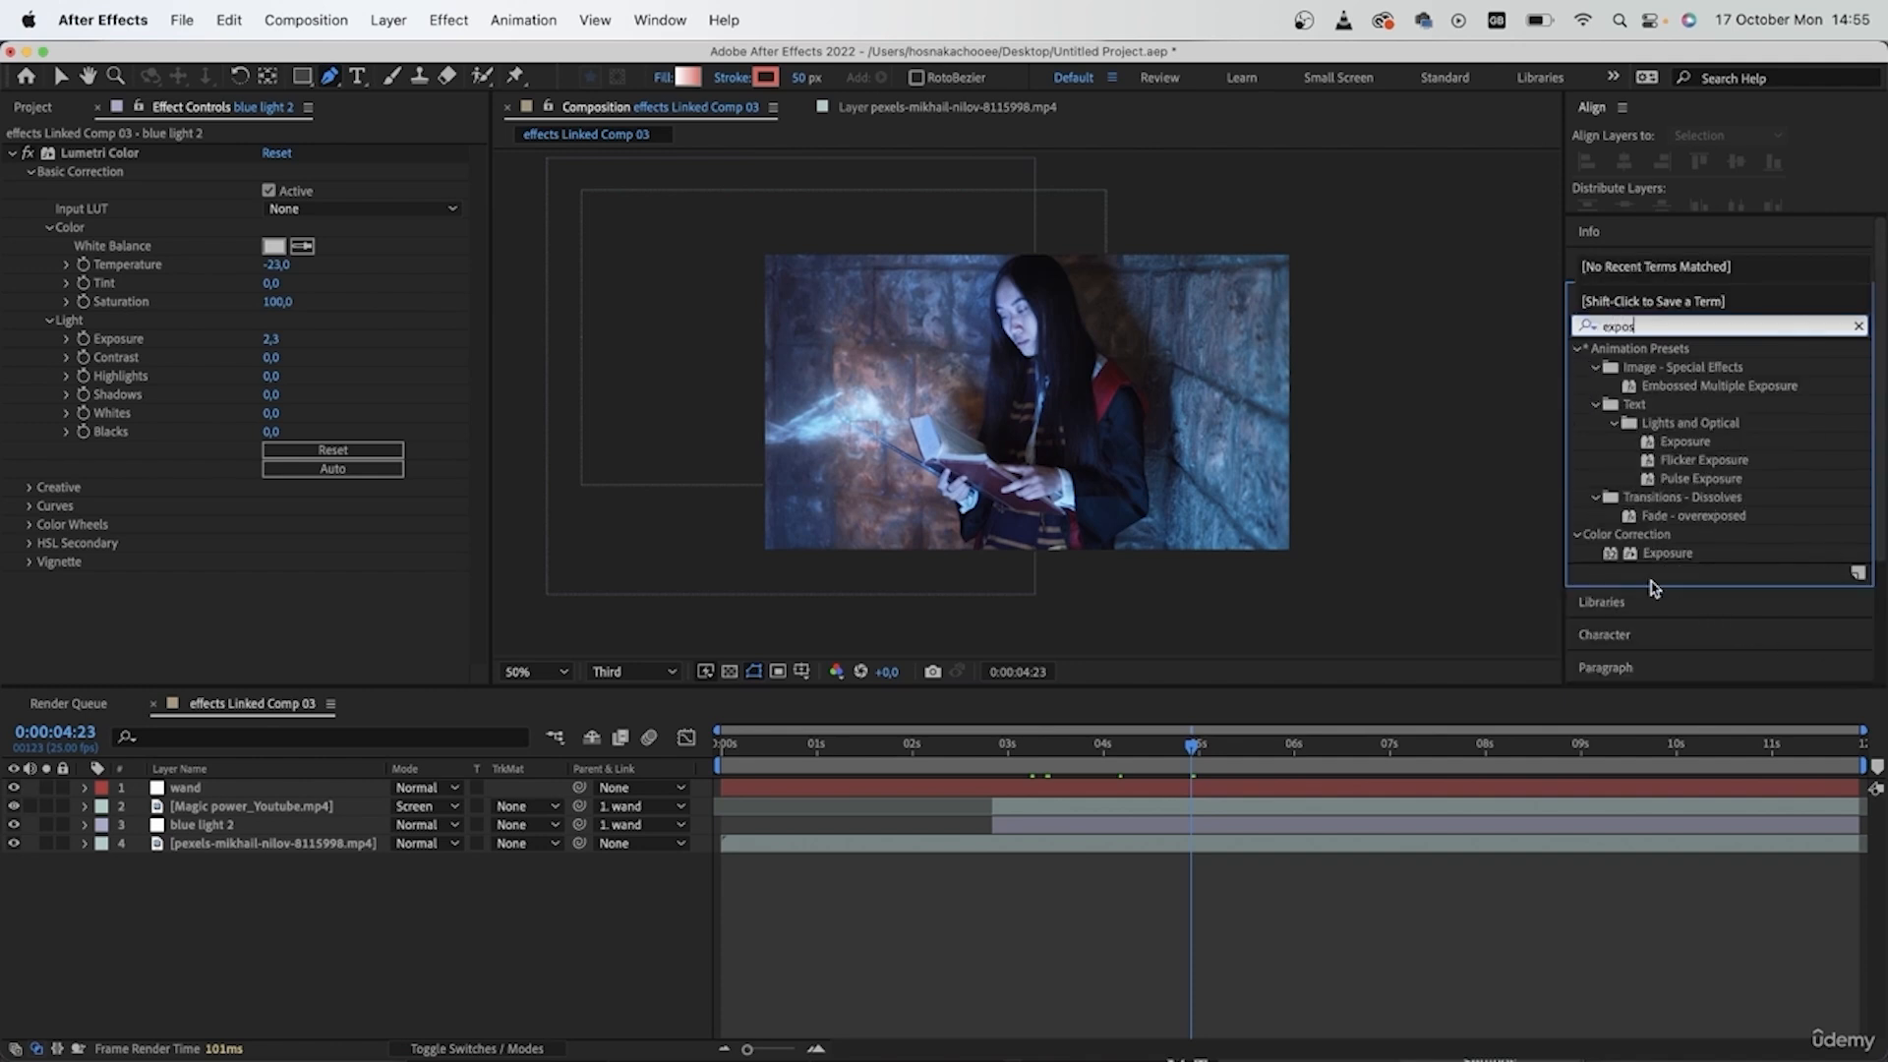
click(1647, 554)
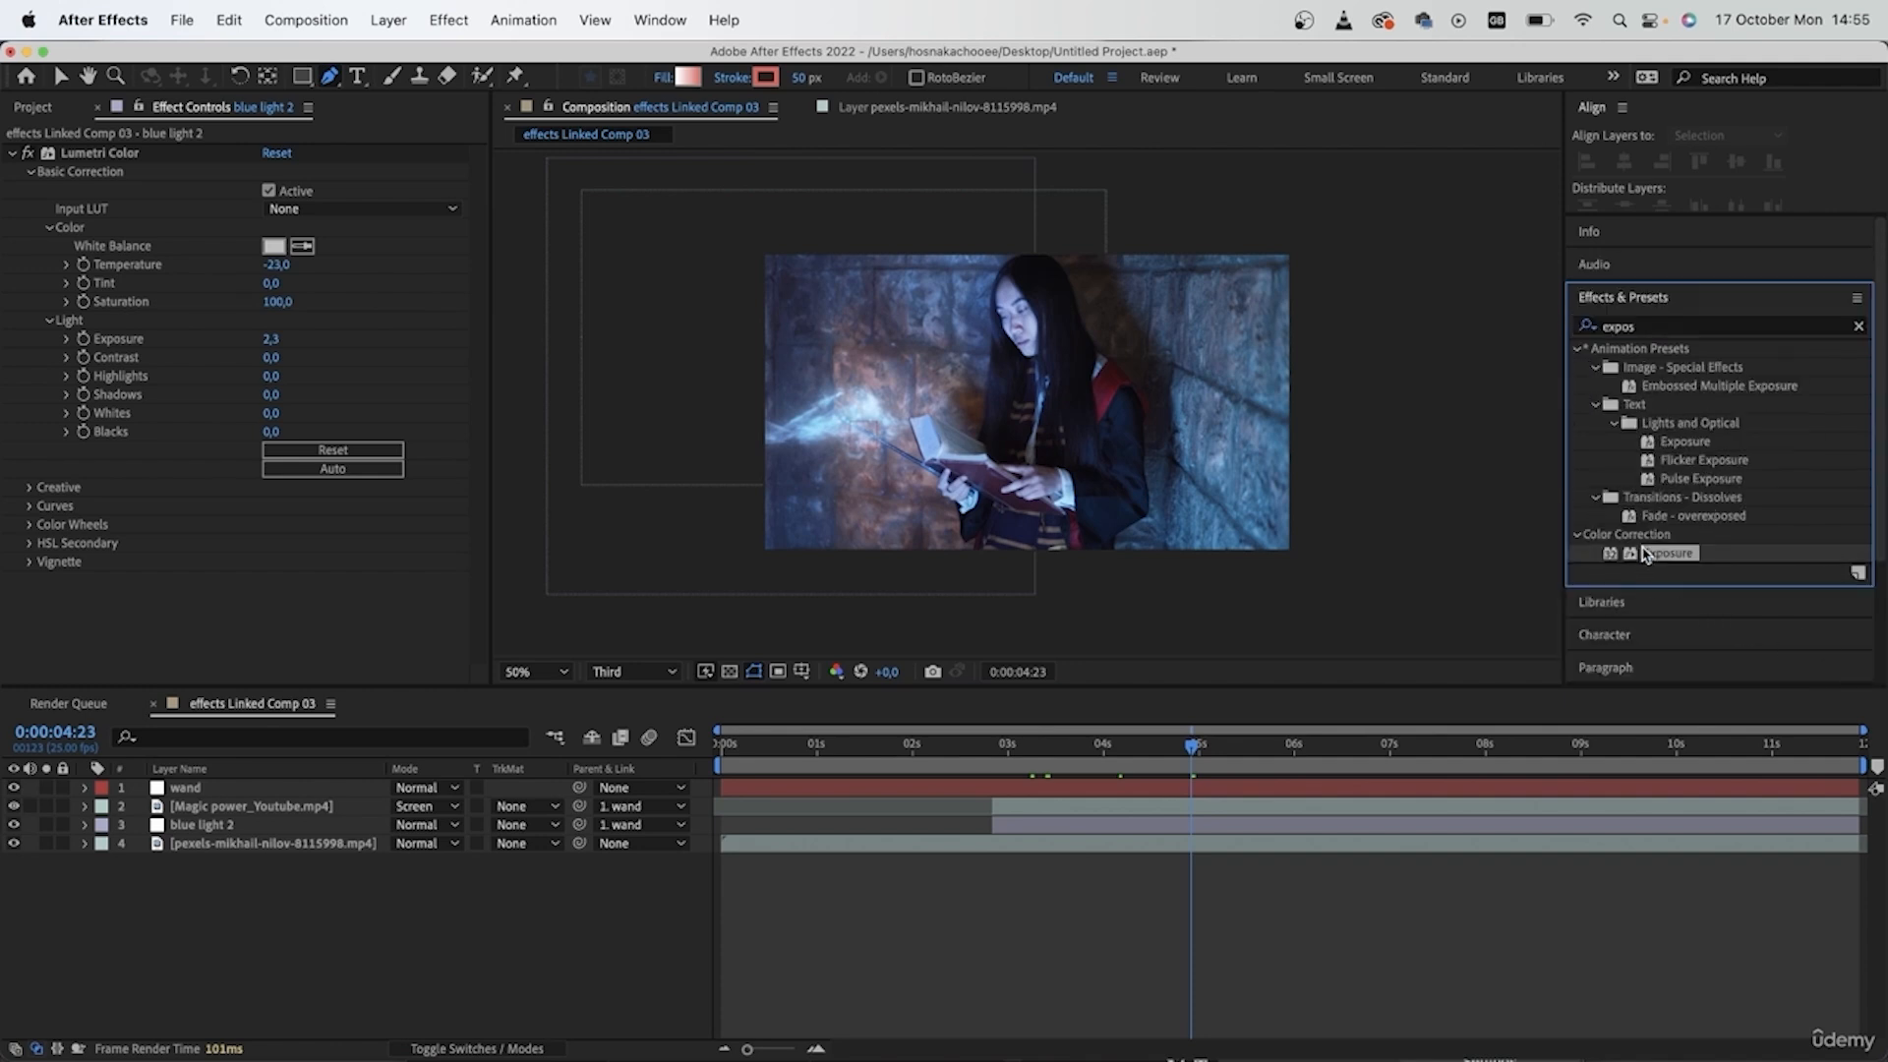
drag(1664, 556, 177, 826)
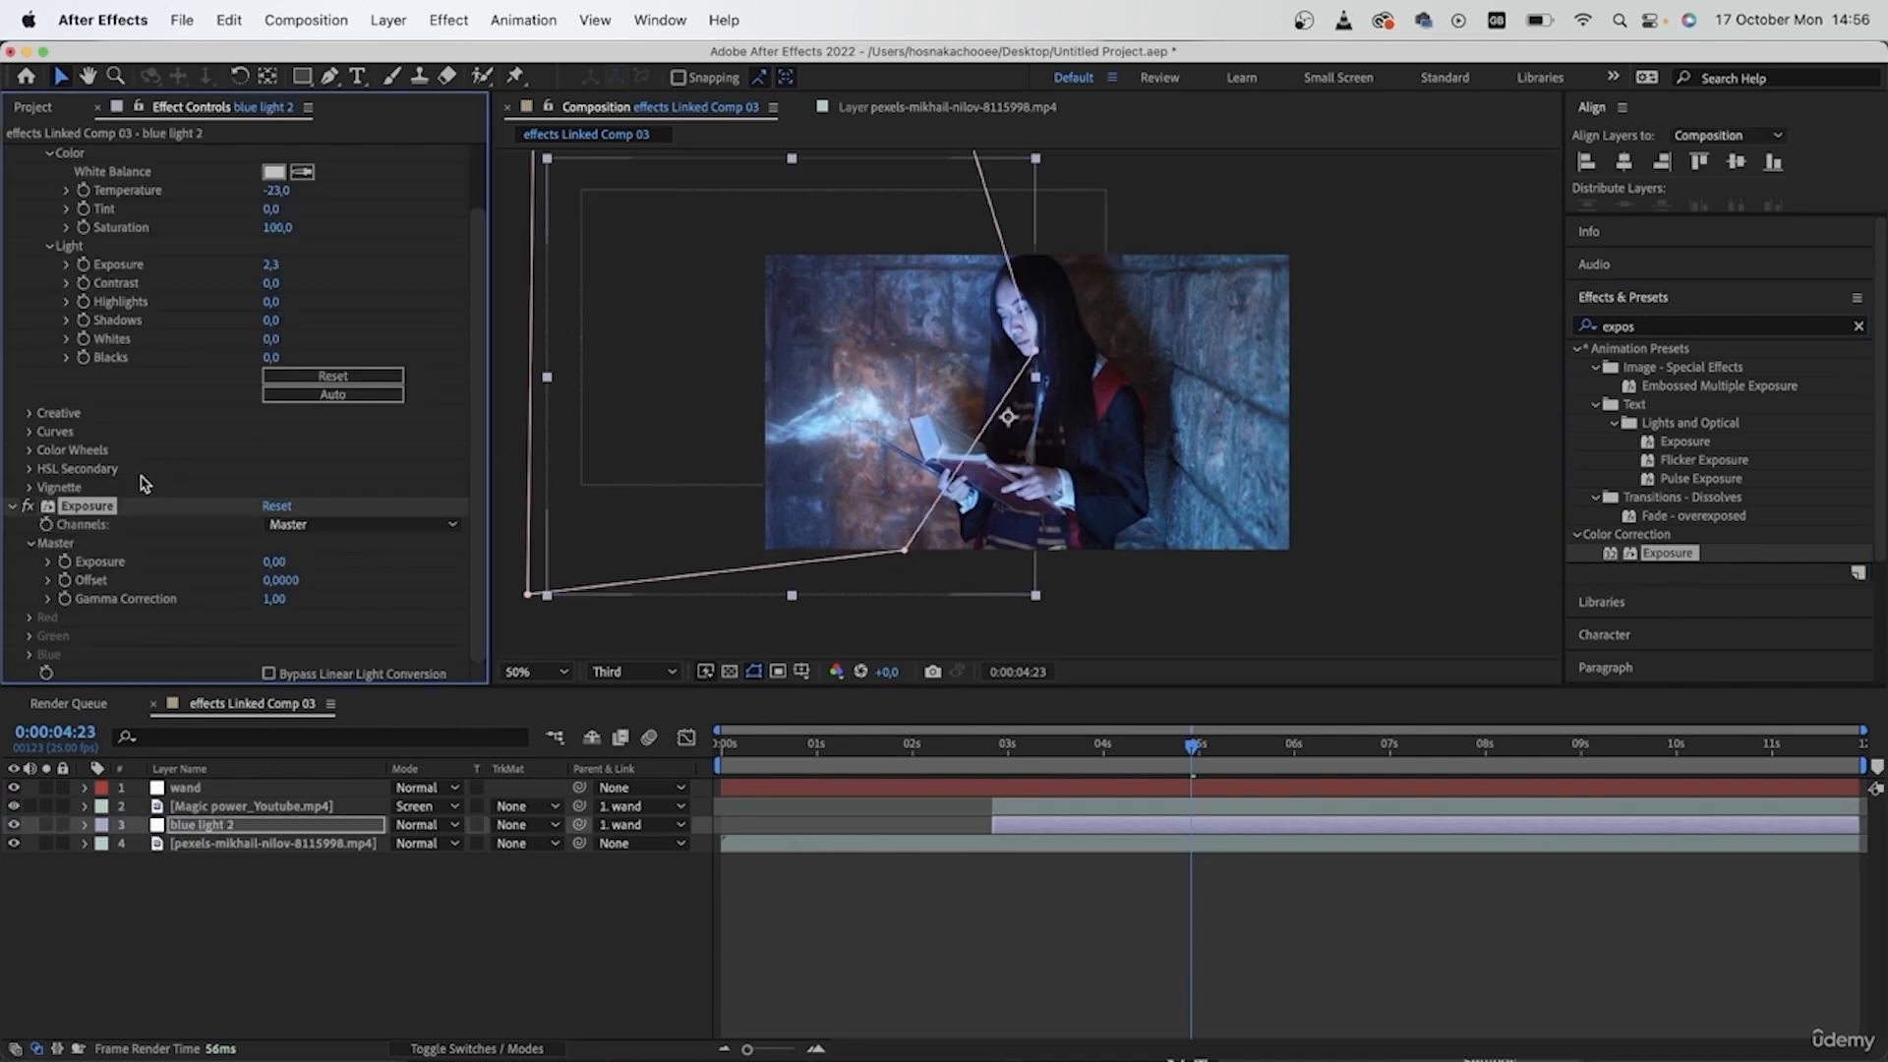
scroll(49, 423, up, 3)
click(13, 153)
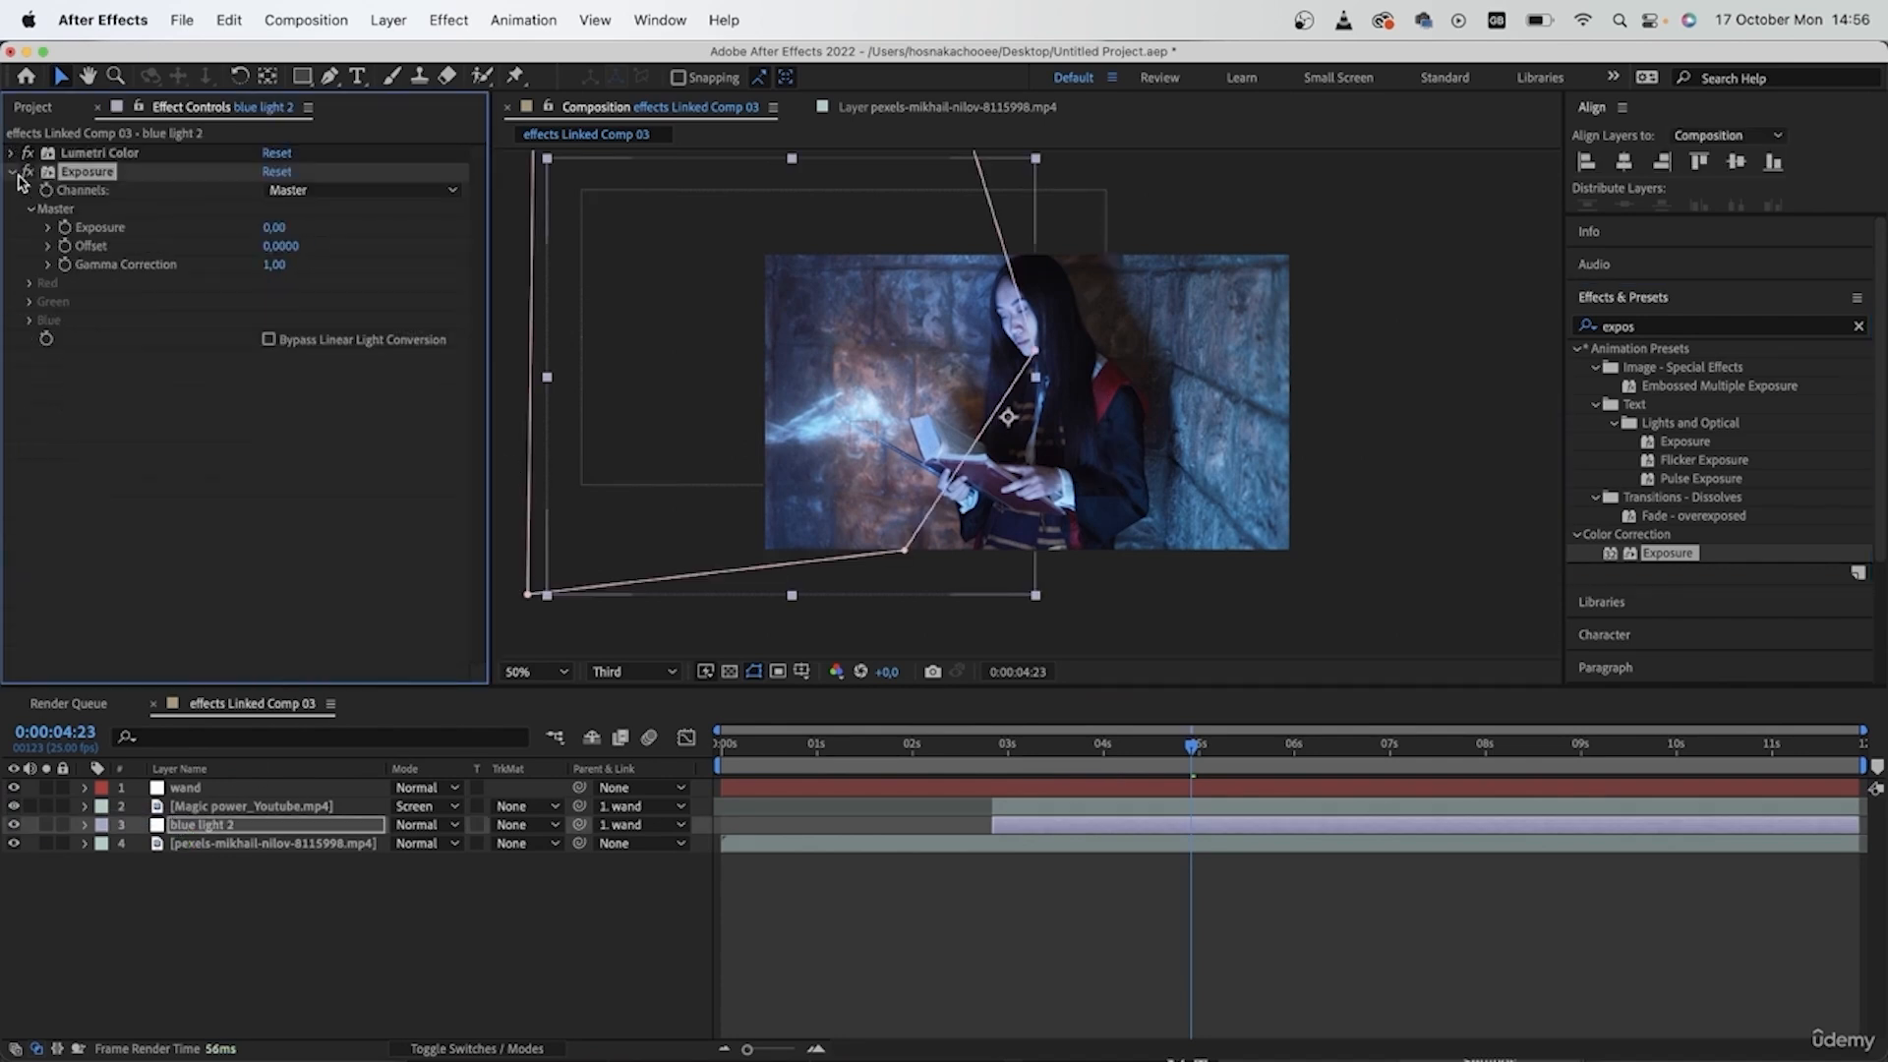
- Set the effect's master Exposure to 0,12 with the expression wiggle(2,0.8), and preview the flicker from 0:00:02:24
drag(271, 227, 284, 227)
alt+click(64, 229)
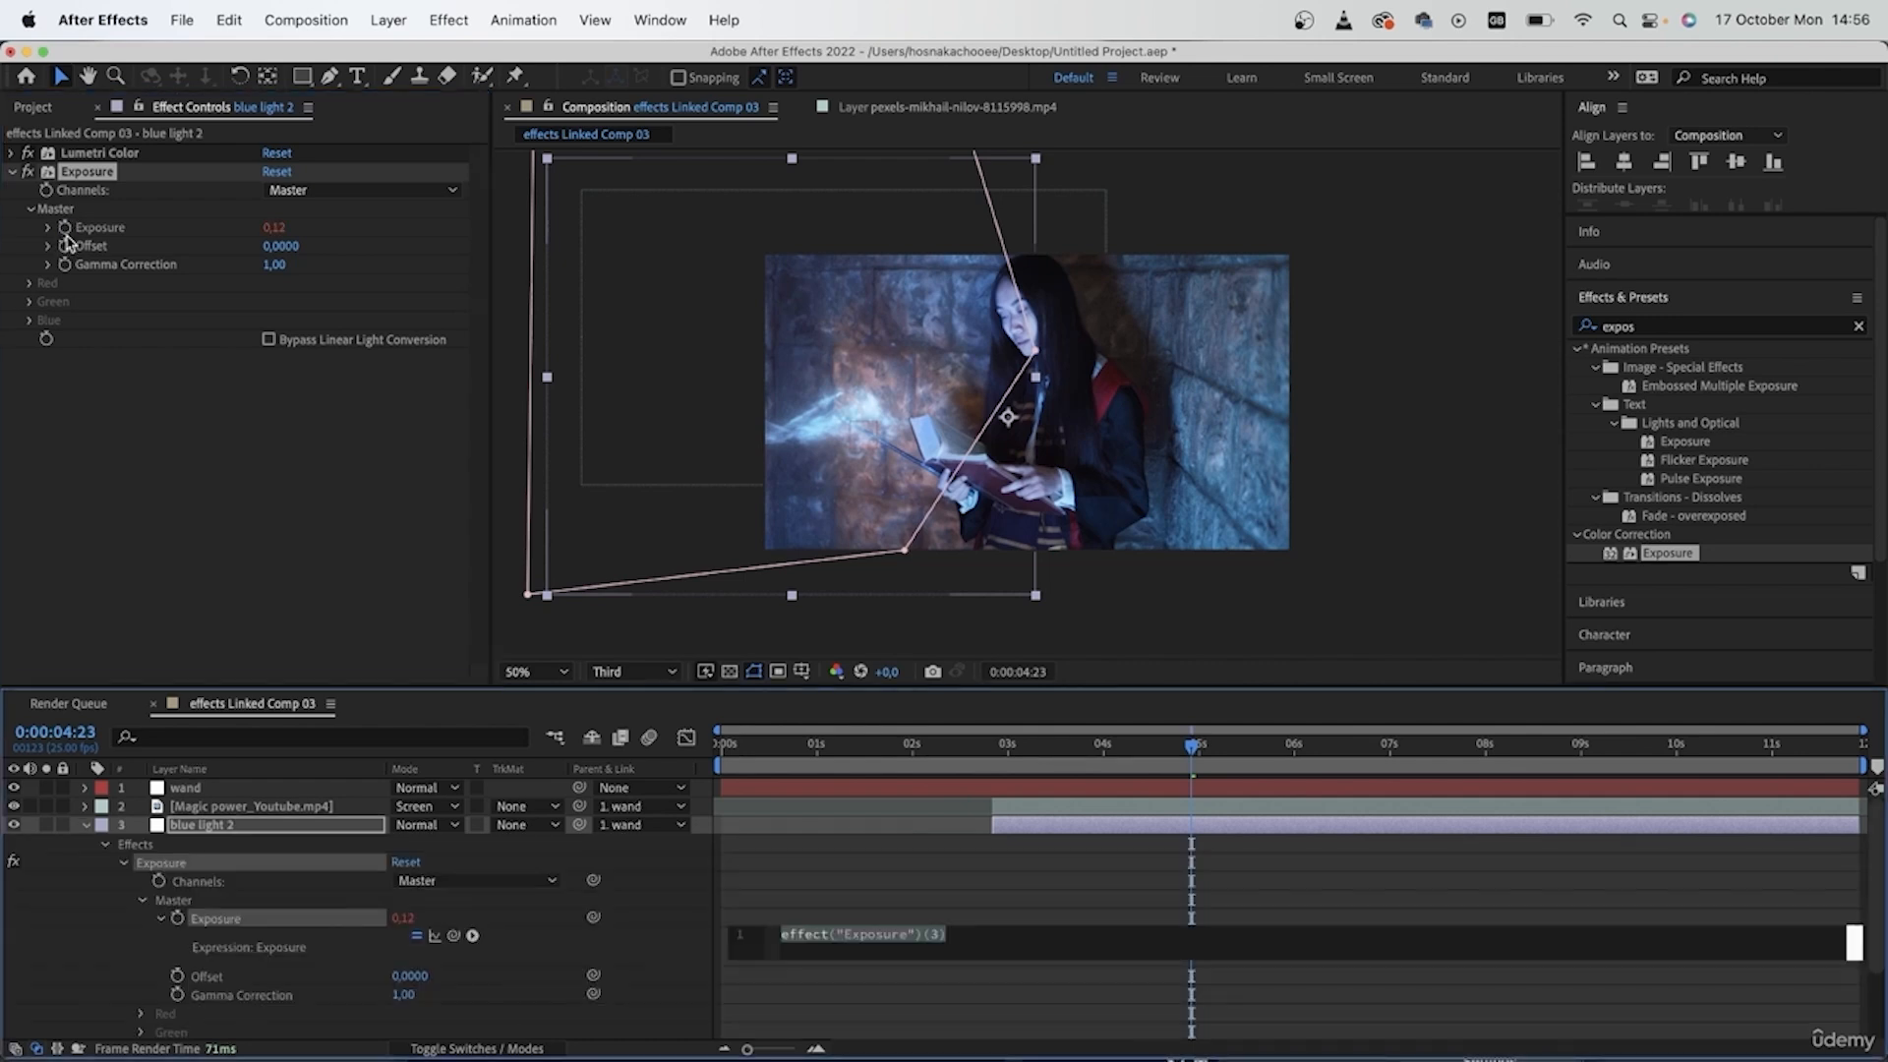
text(wiggle)
key(Return)
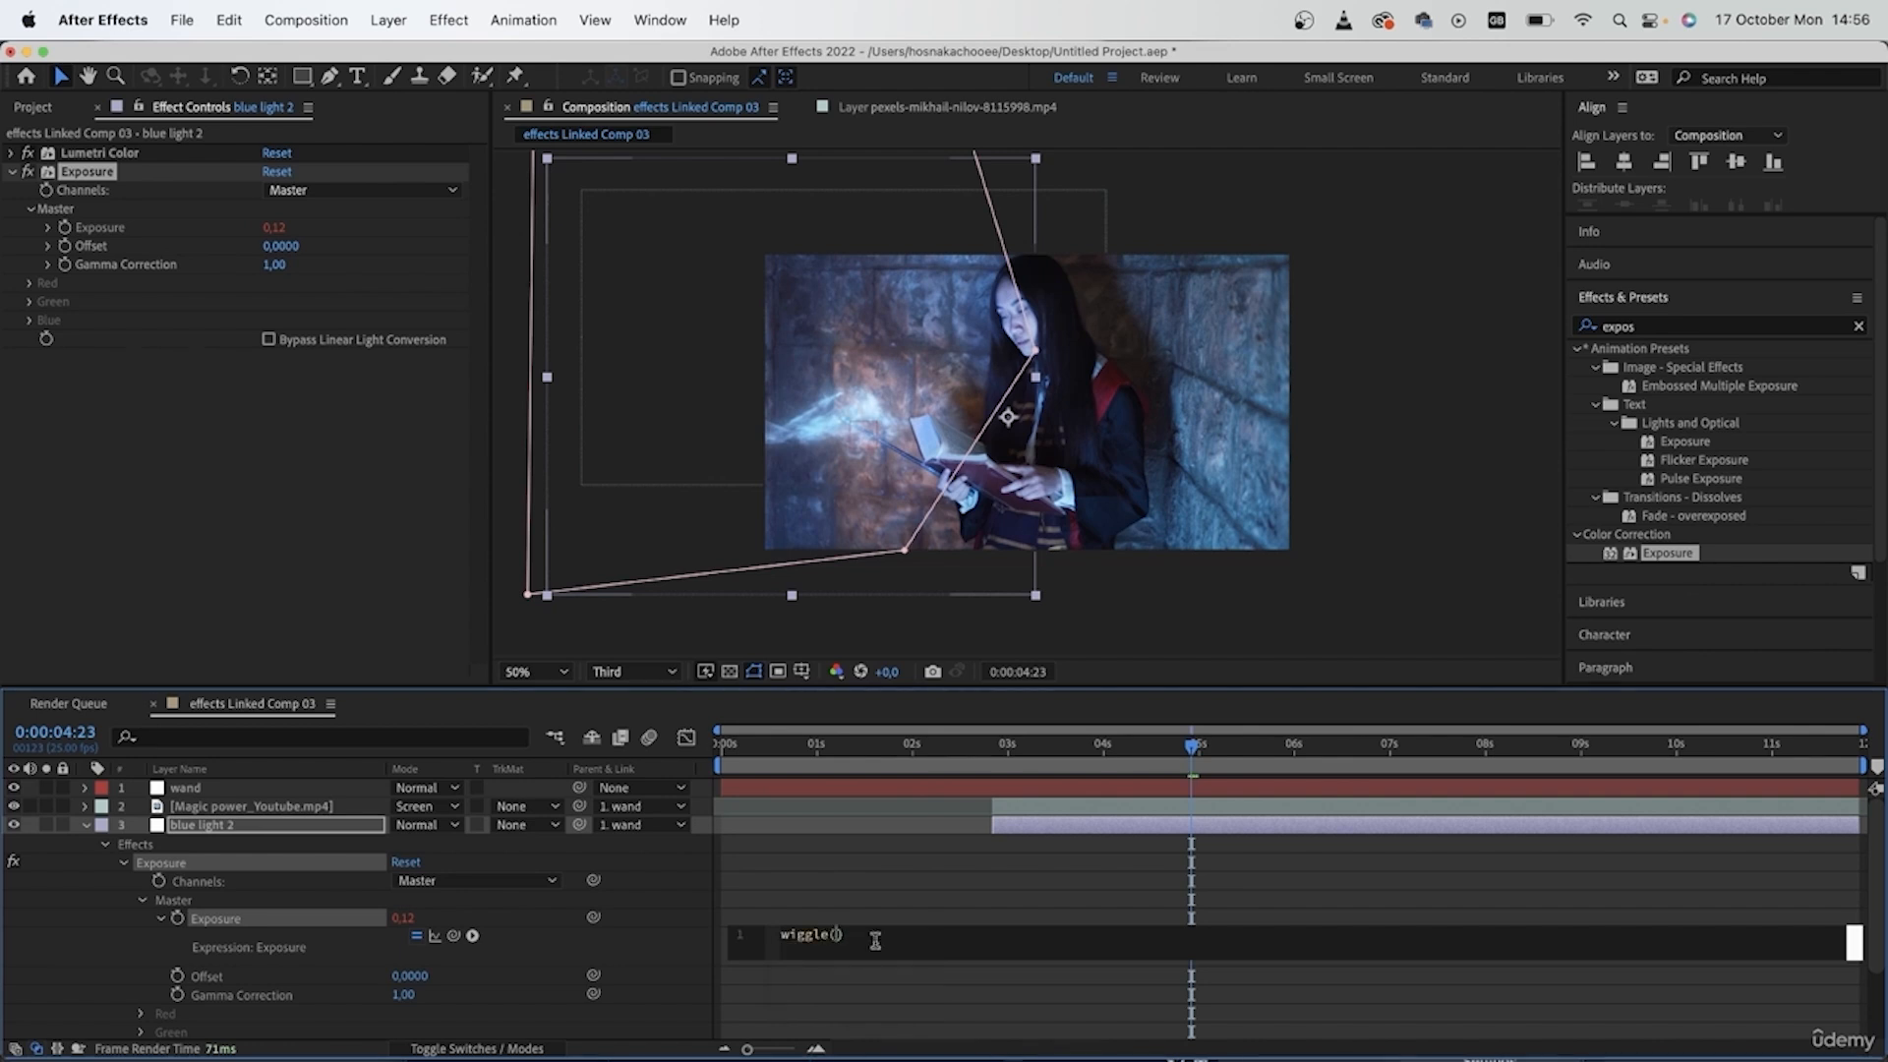
key(super+z)
text(wigg)
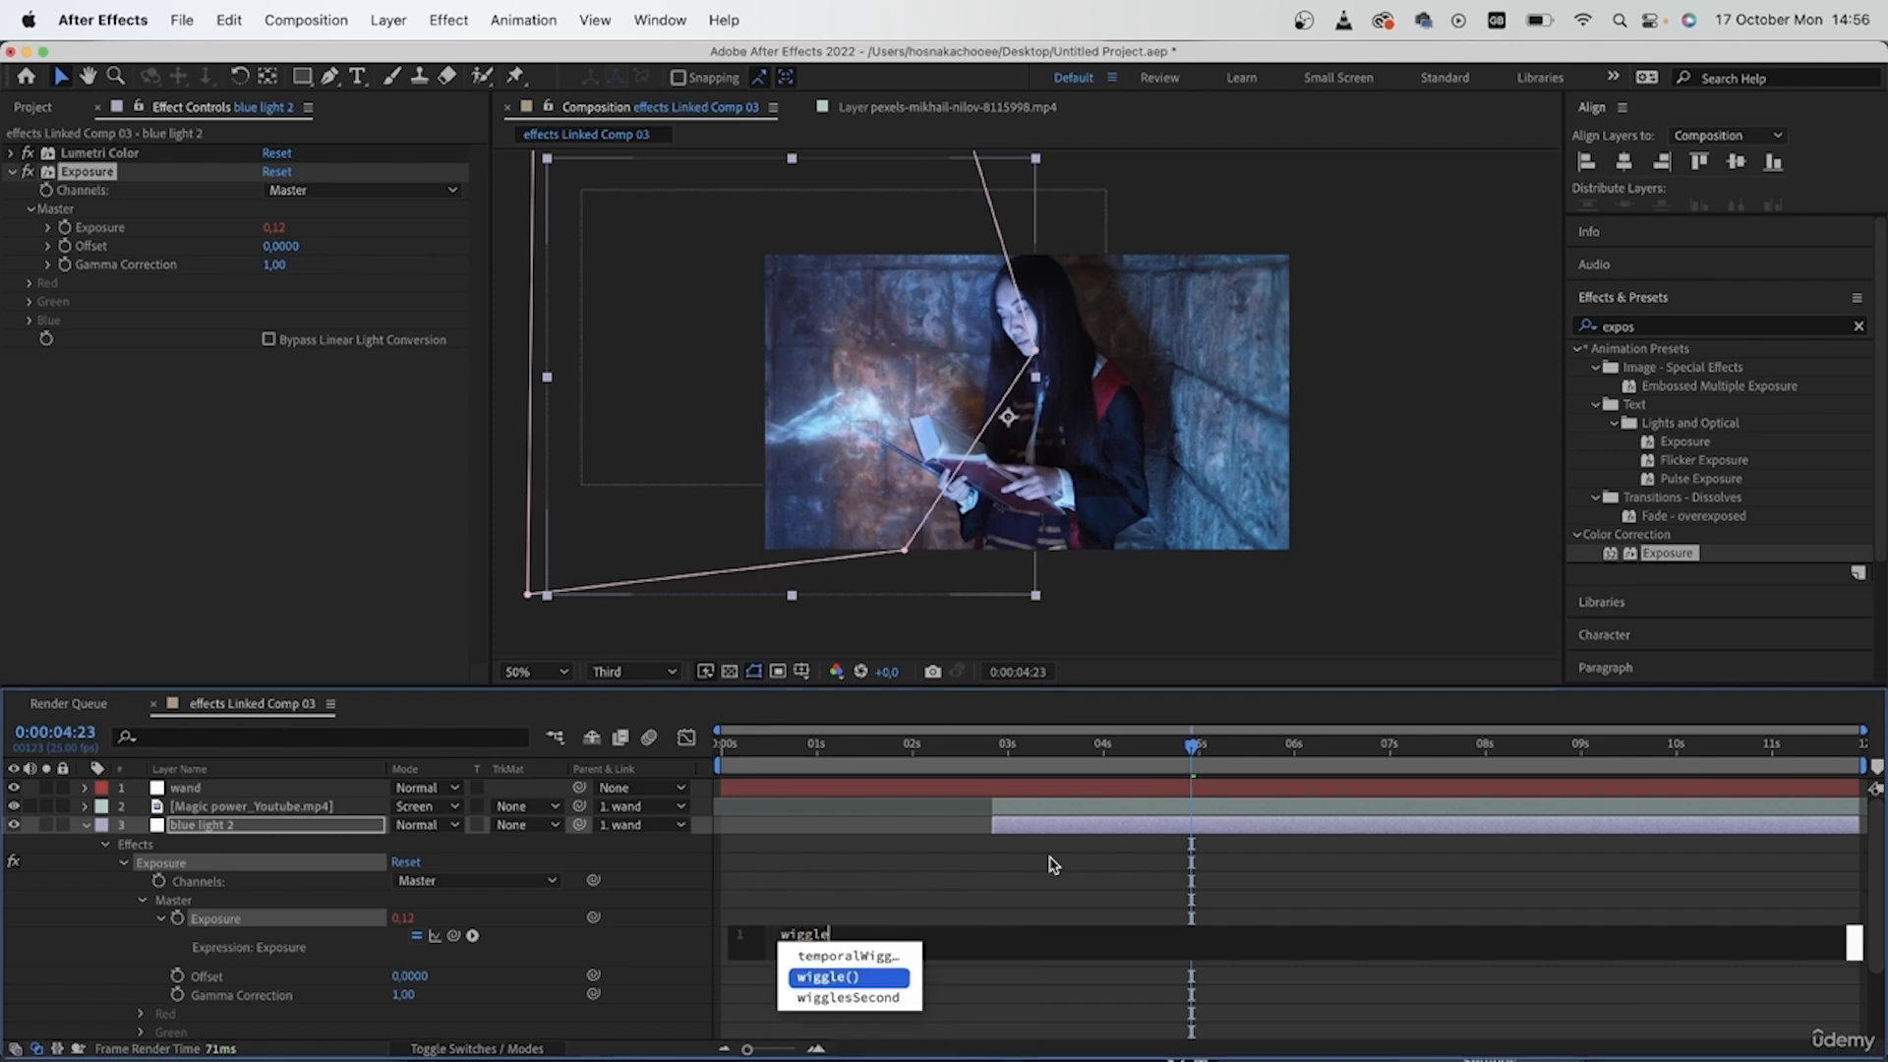
text(le)
key(Return)
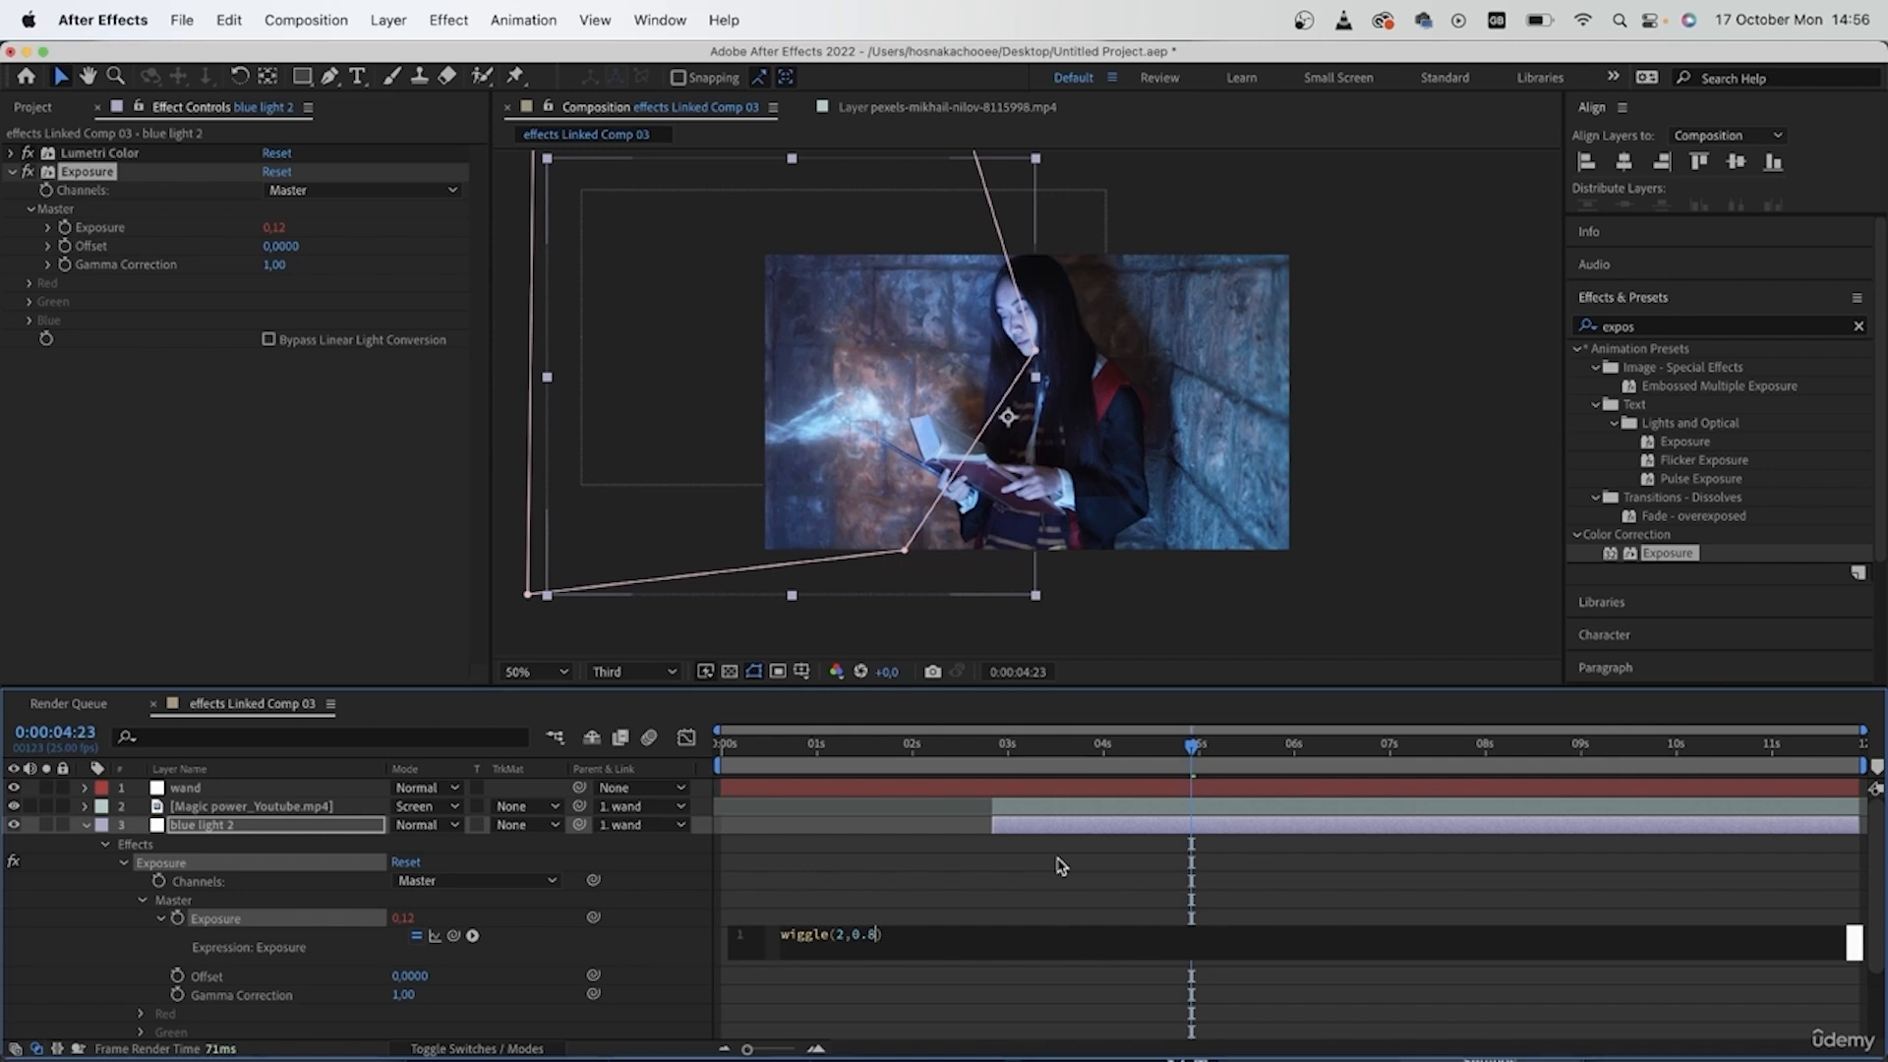
click(1060, 865)
drag(902, 777, 1005, 777)
key(space)
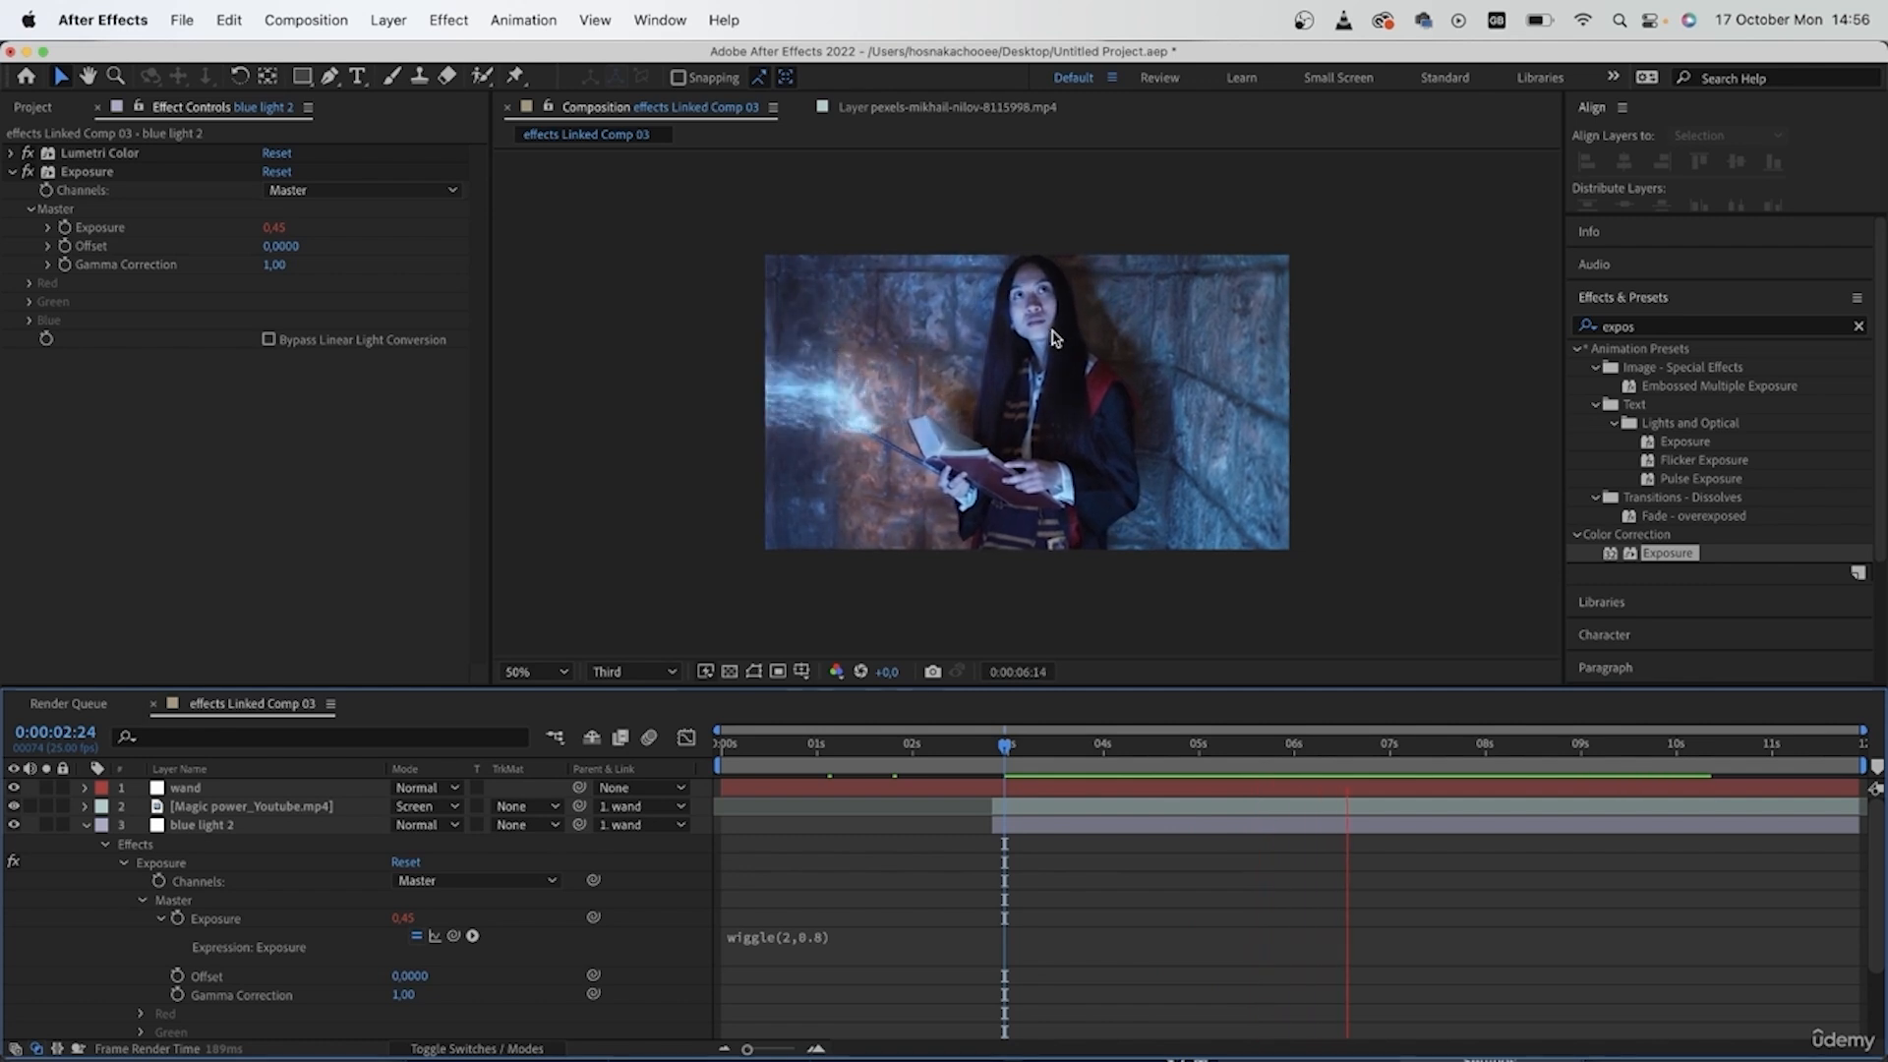
- Cut the Exposure effect from the blue light 2 layer
click(85, 173)
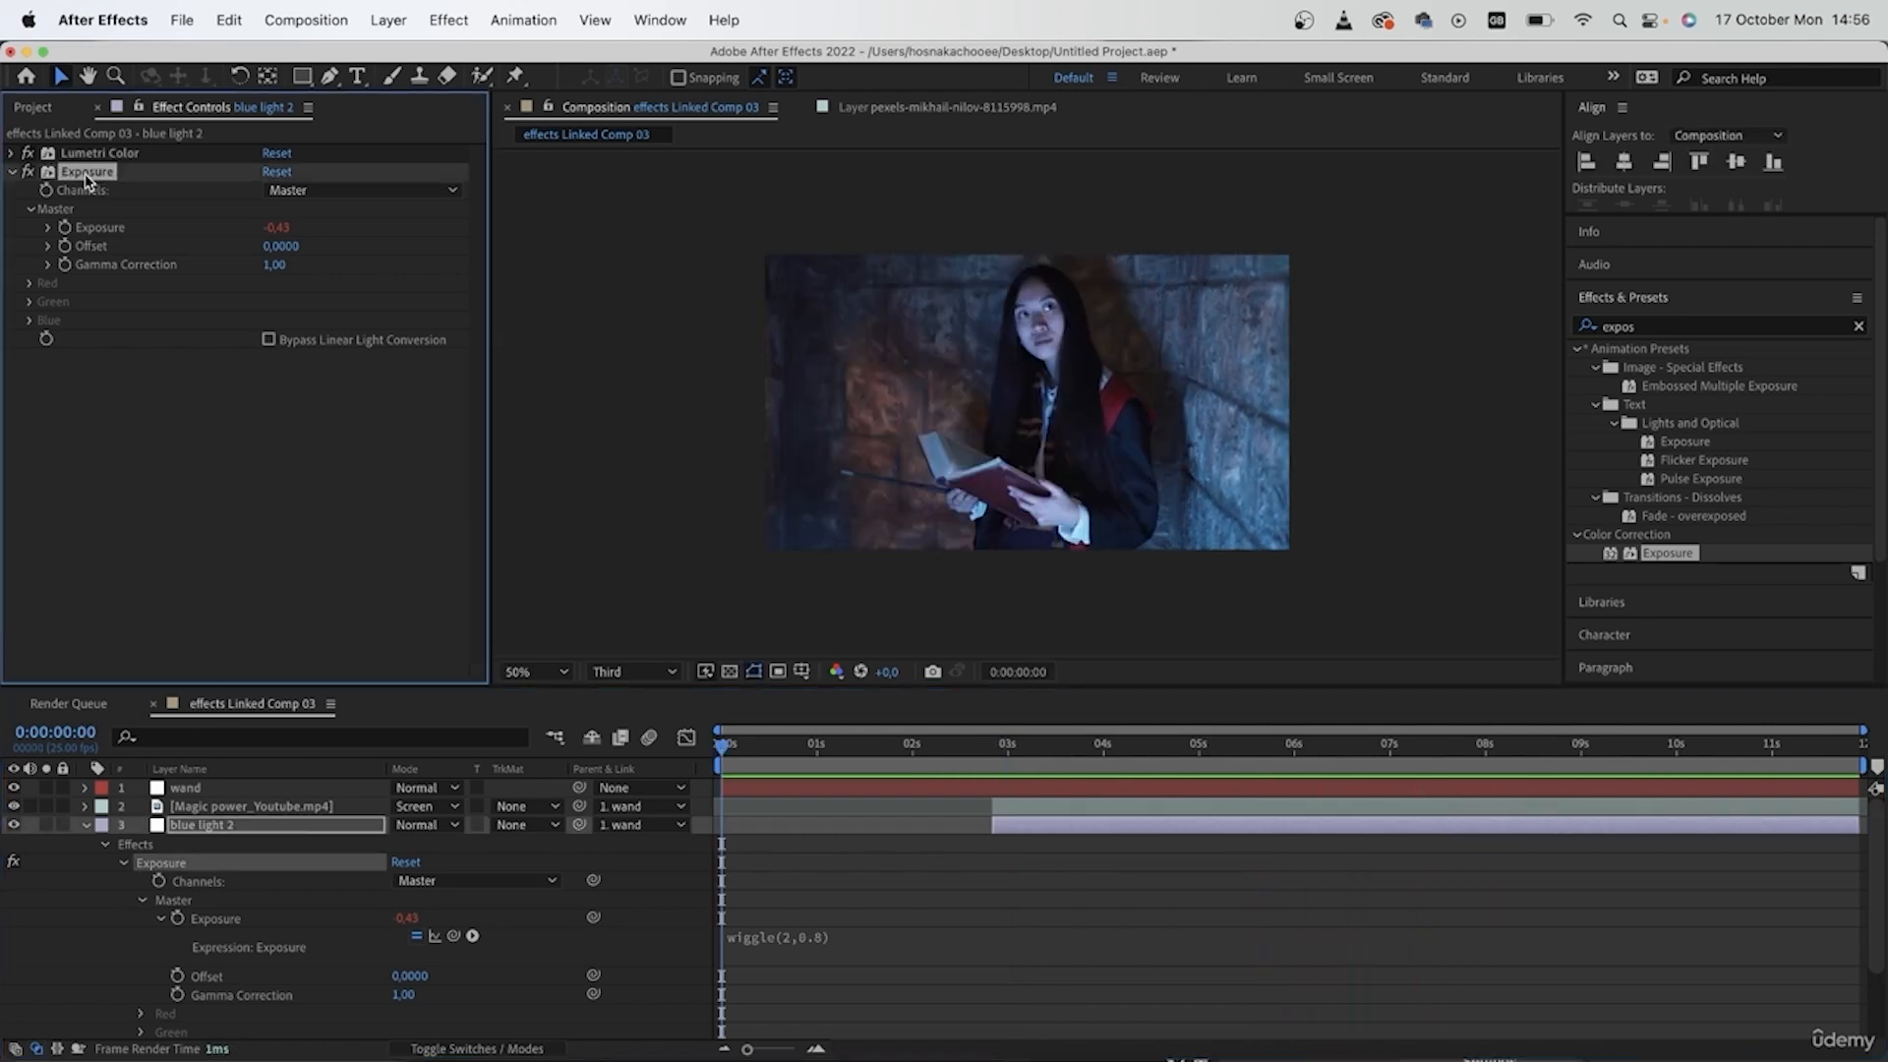
key(Delete)
click(226, 939)
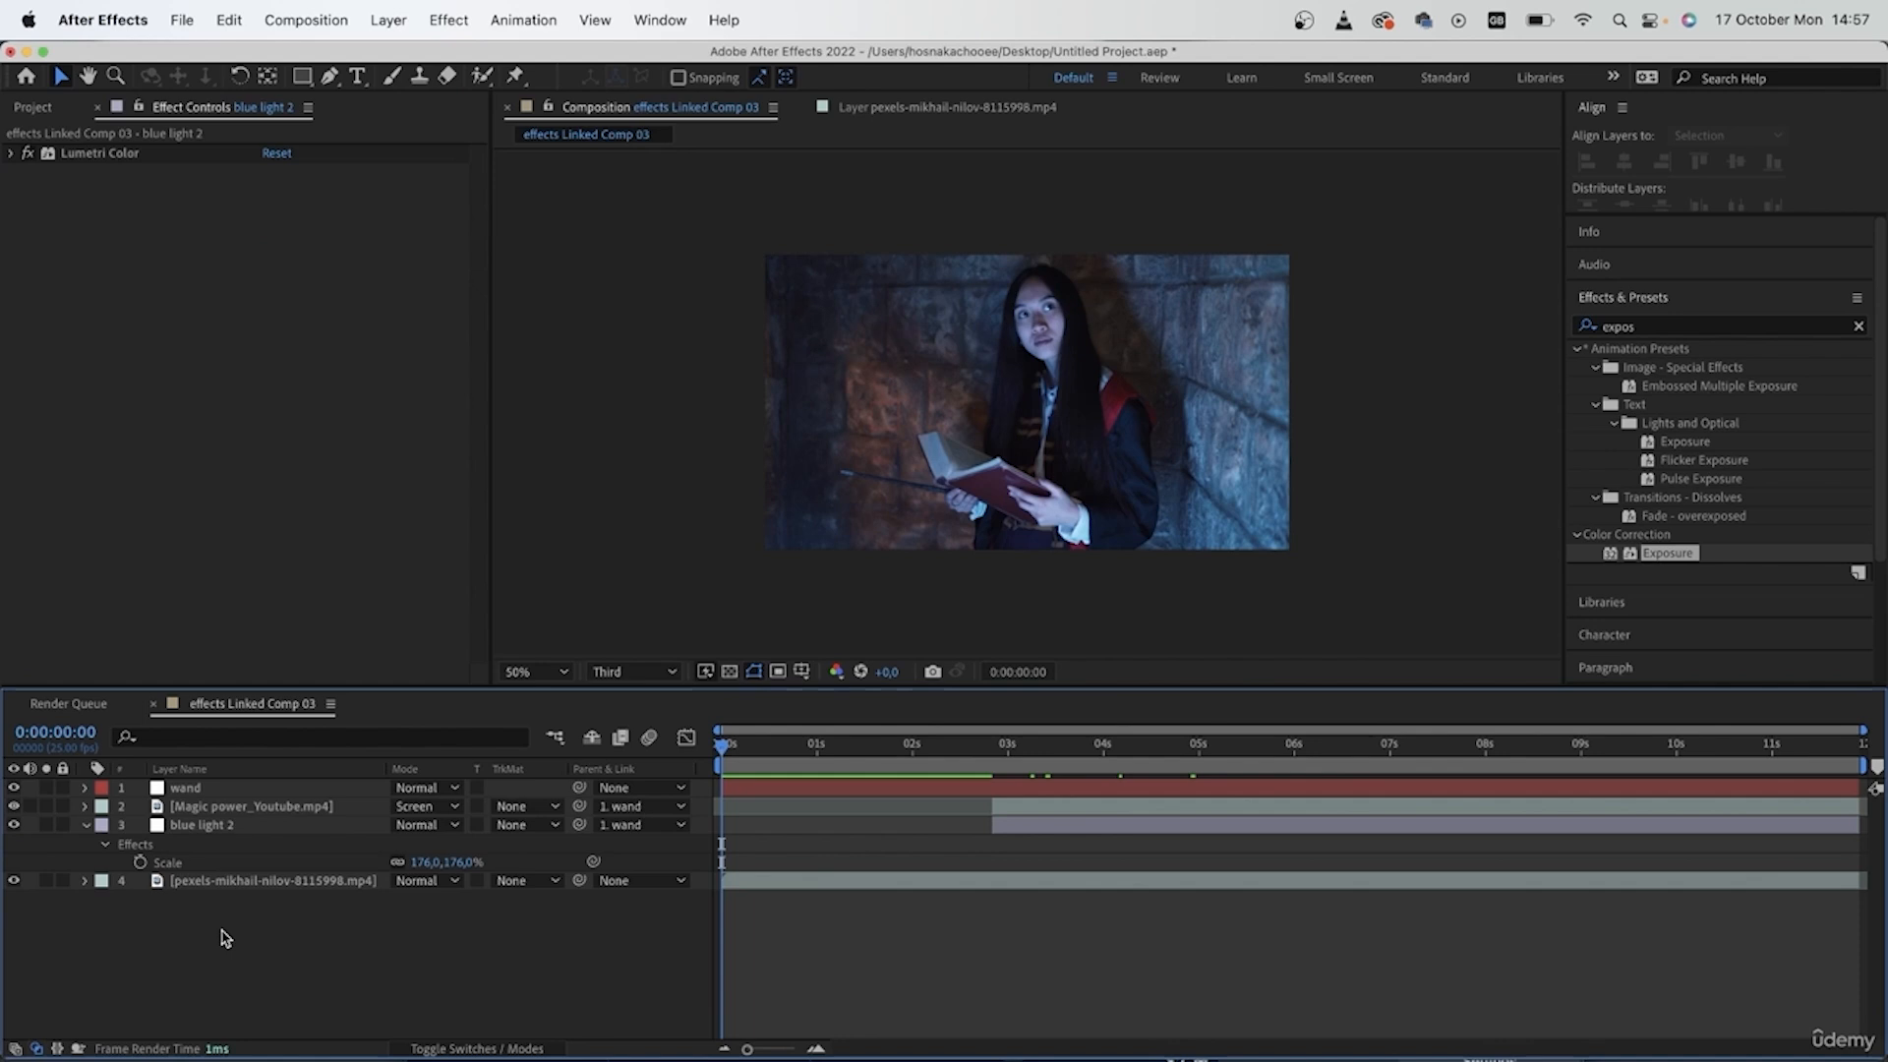
- Create a new adjustment layer and rename it "light flash"
right_click(226, 940)
mouse_move(295, 856)
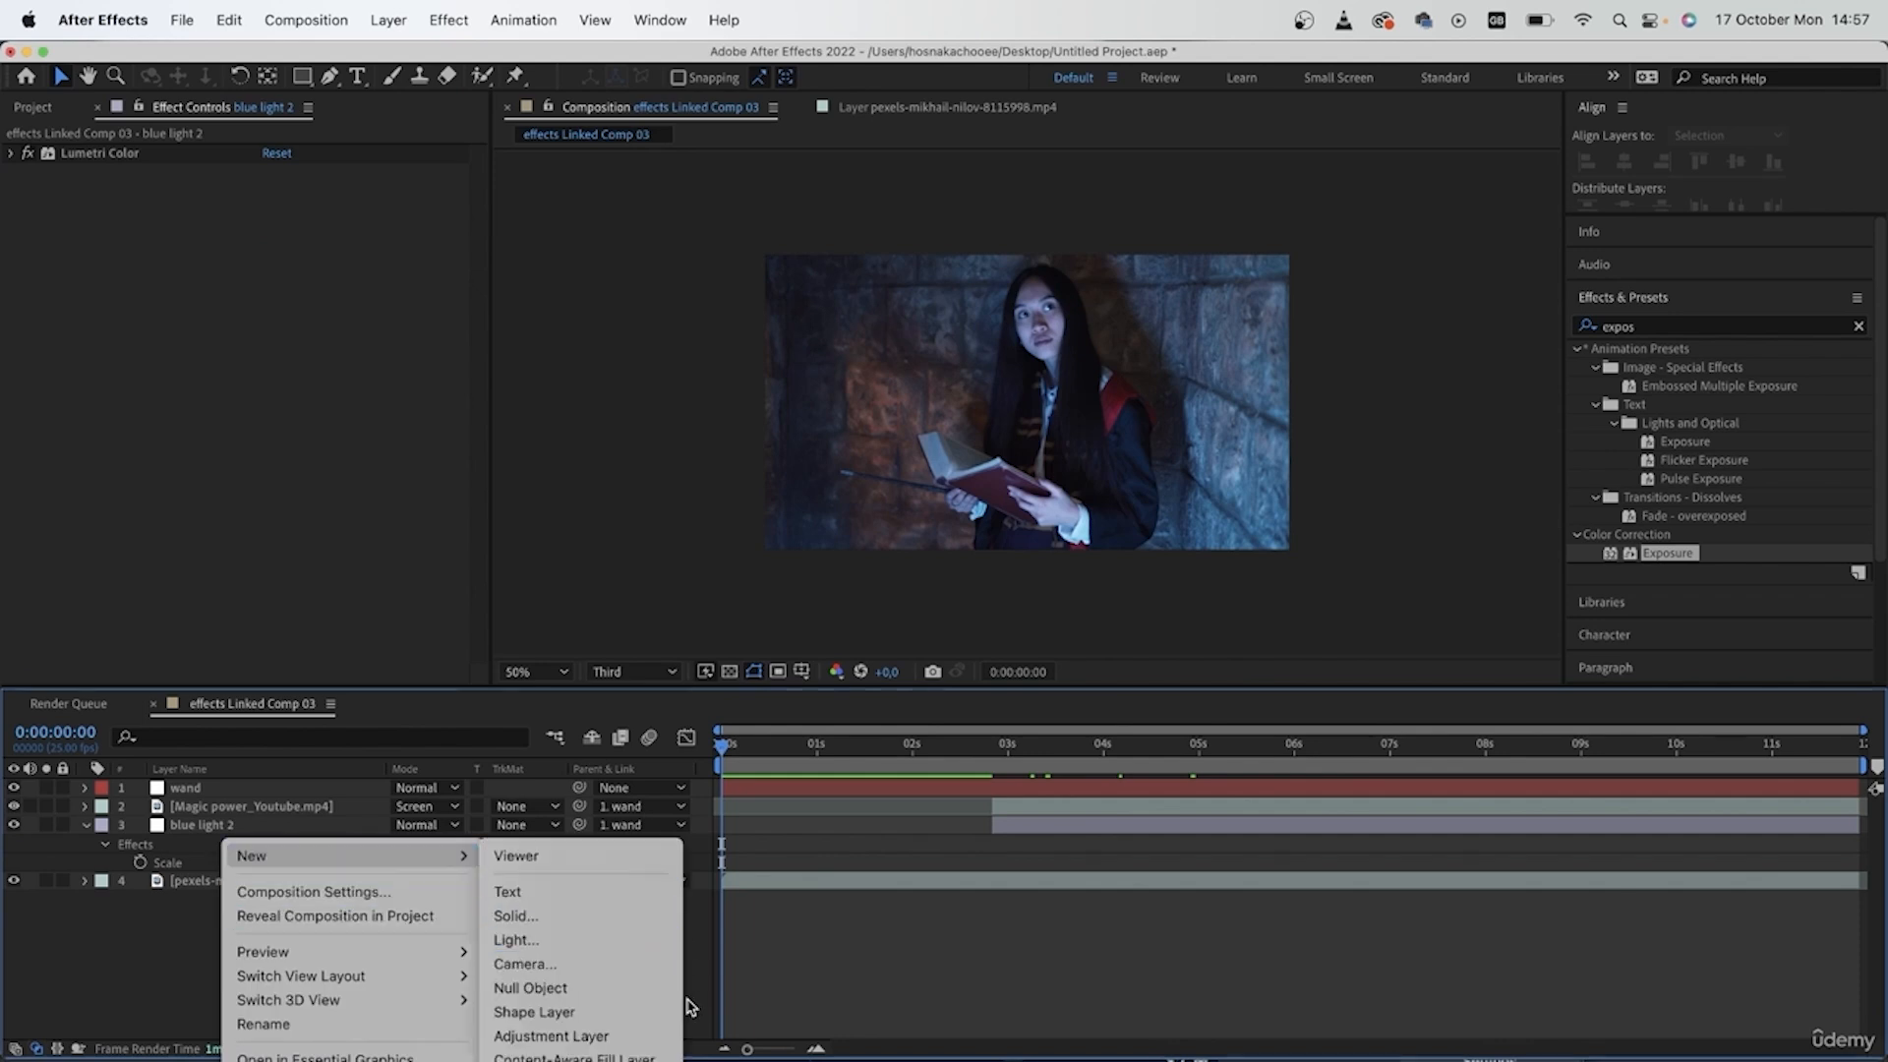
click(560, 1036)
key(g)
key(Return)
click(802, 108)
click(198, 793)
key(Return)
text(light fla)
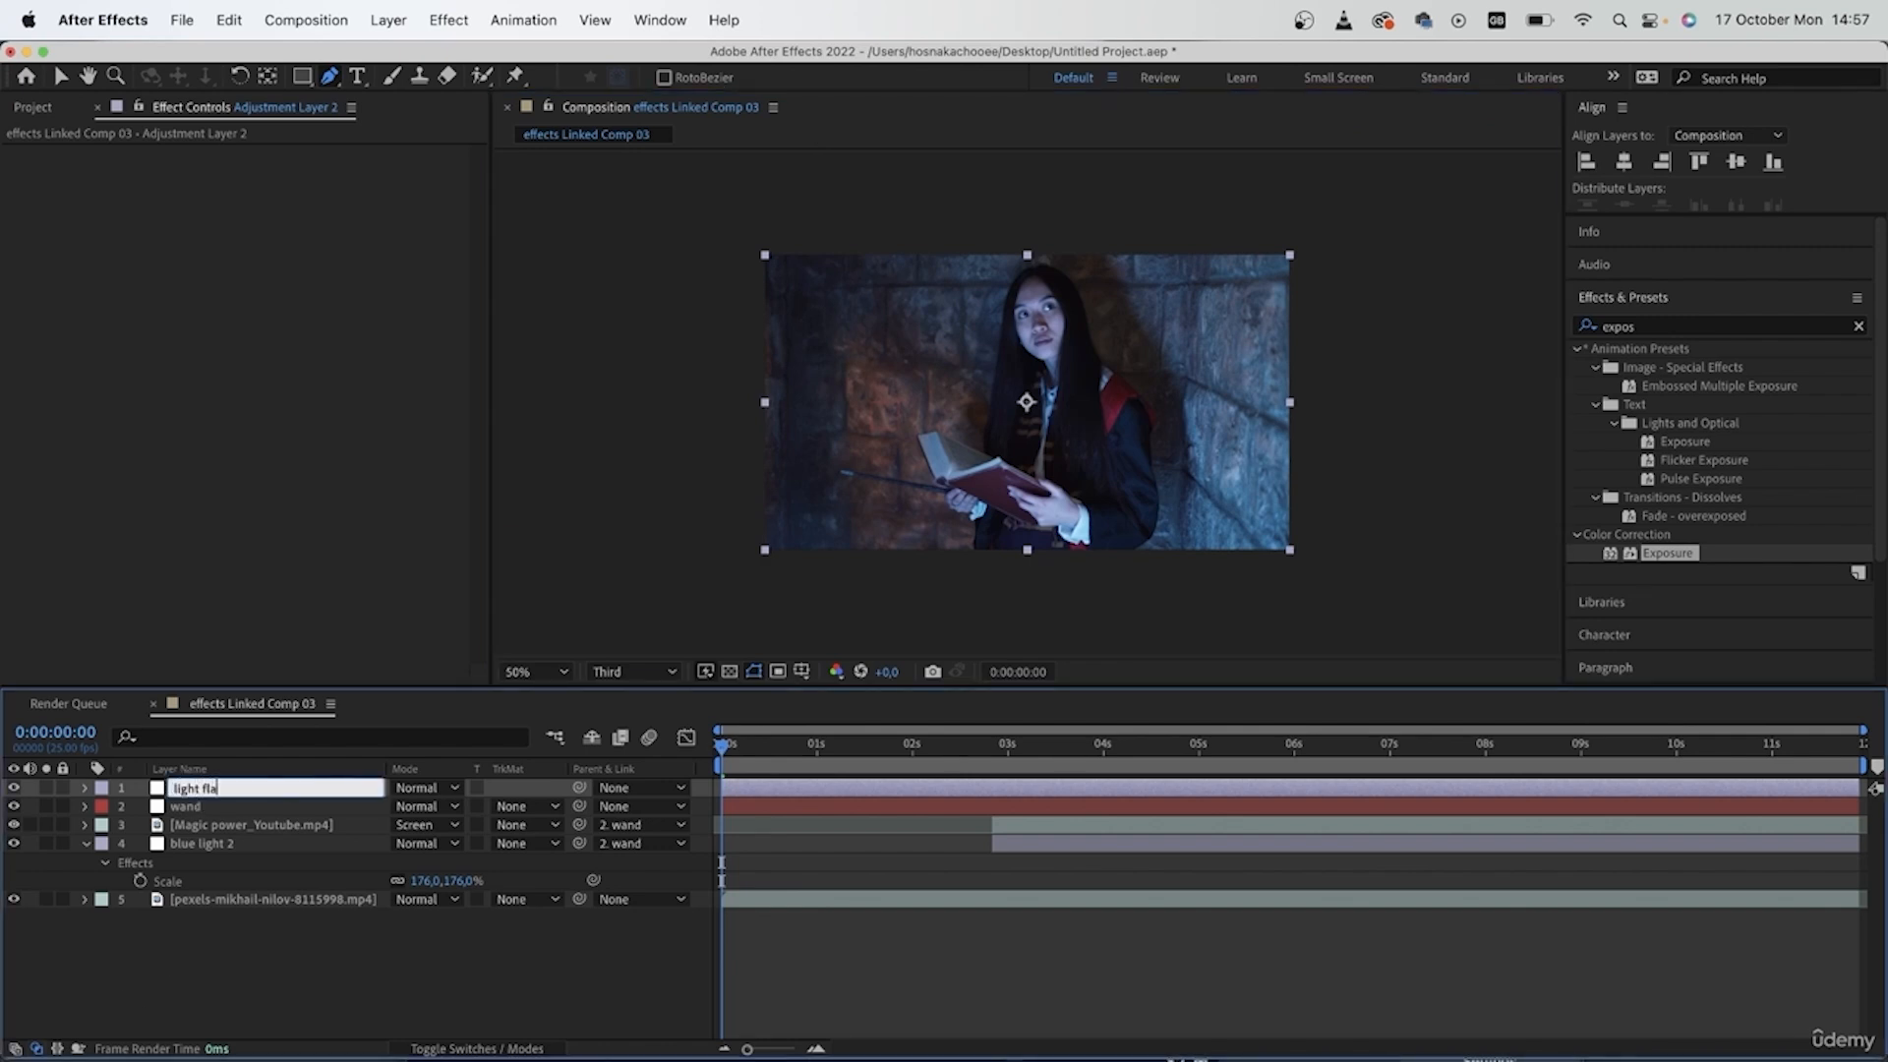
text(sh)
key(Return)
- Paste the wiggling Exposure effect onto the light flash layer and move the layer between blue light 2 and the pexels footage
drag(144, 549, 145, 547)
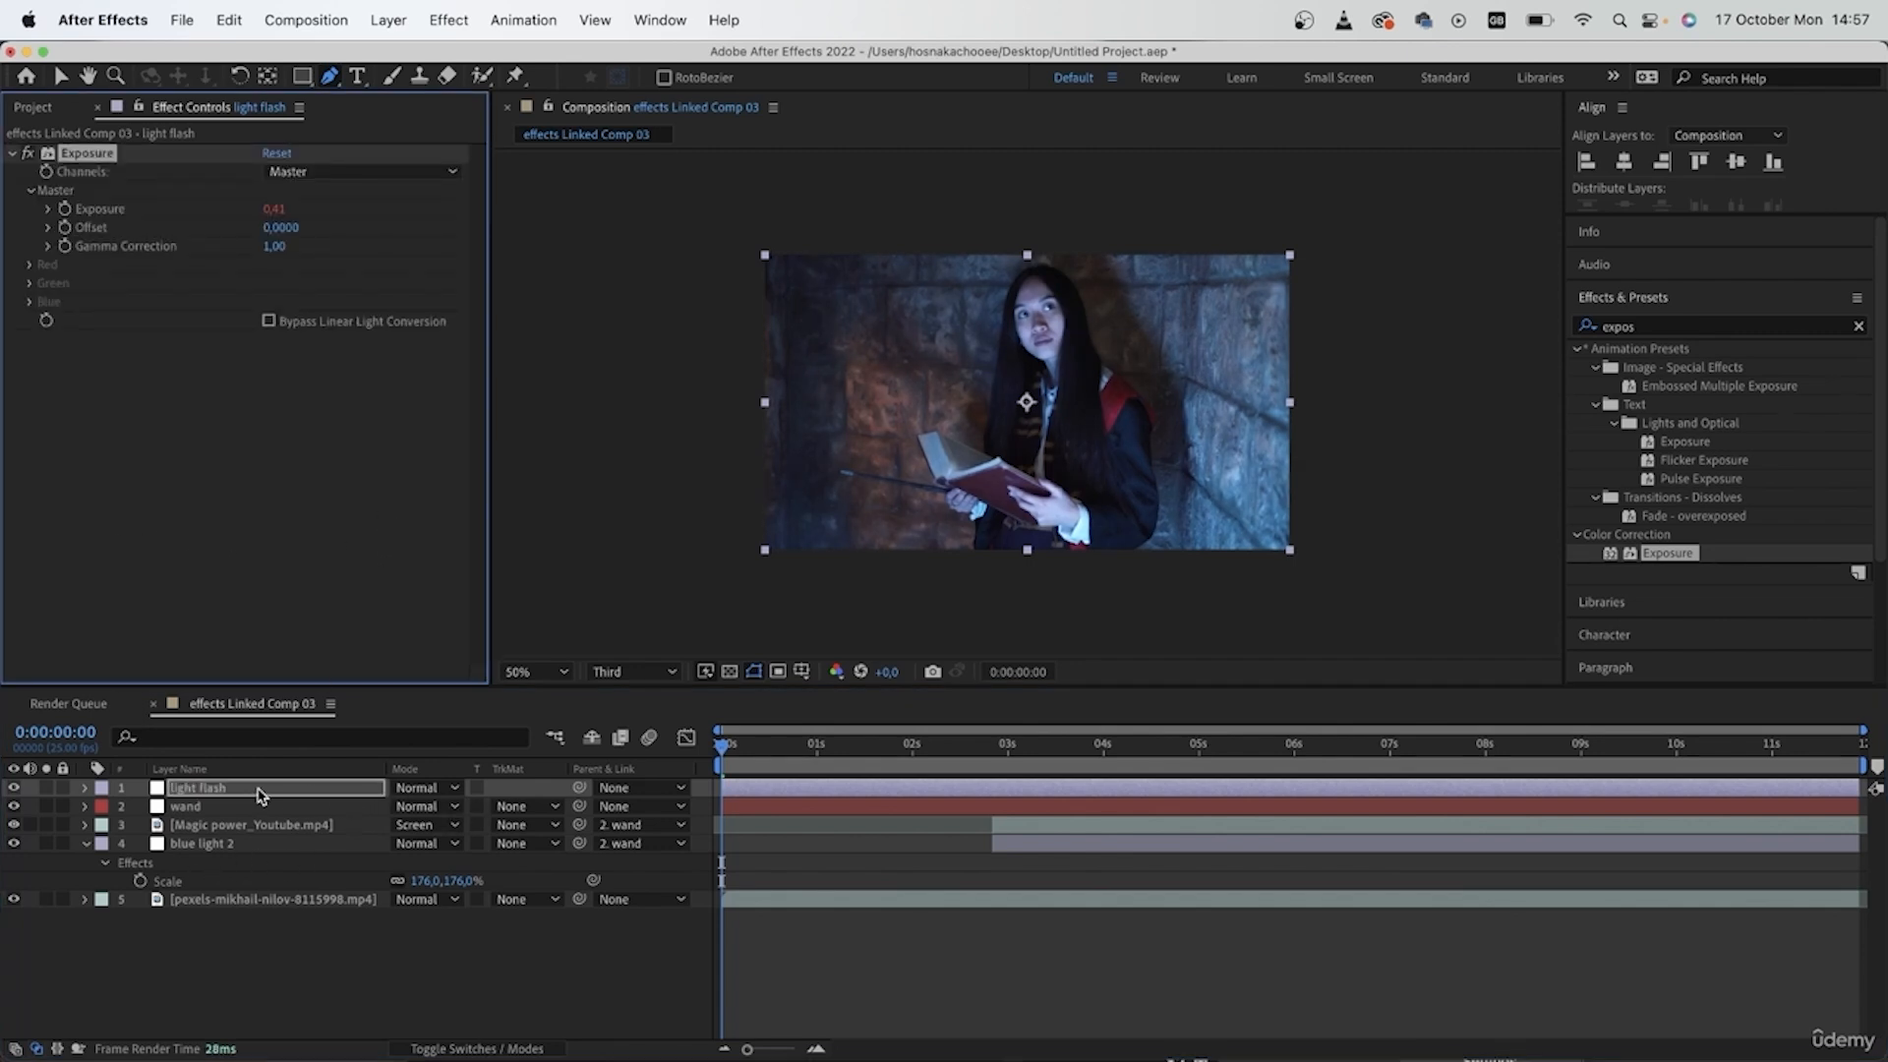
drag(233, 791, 241, 884)
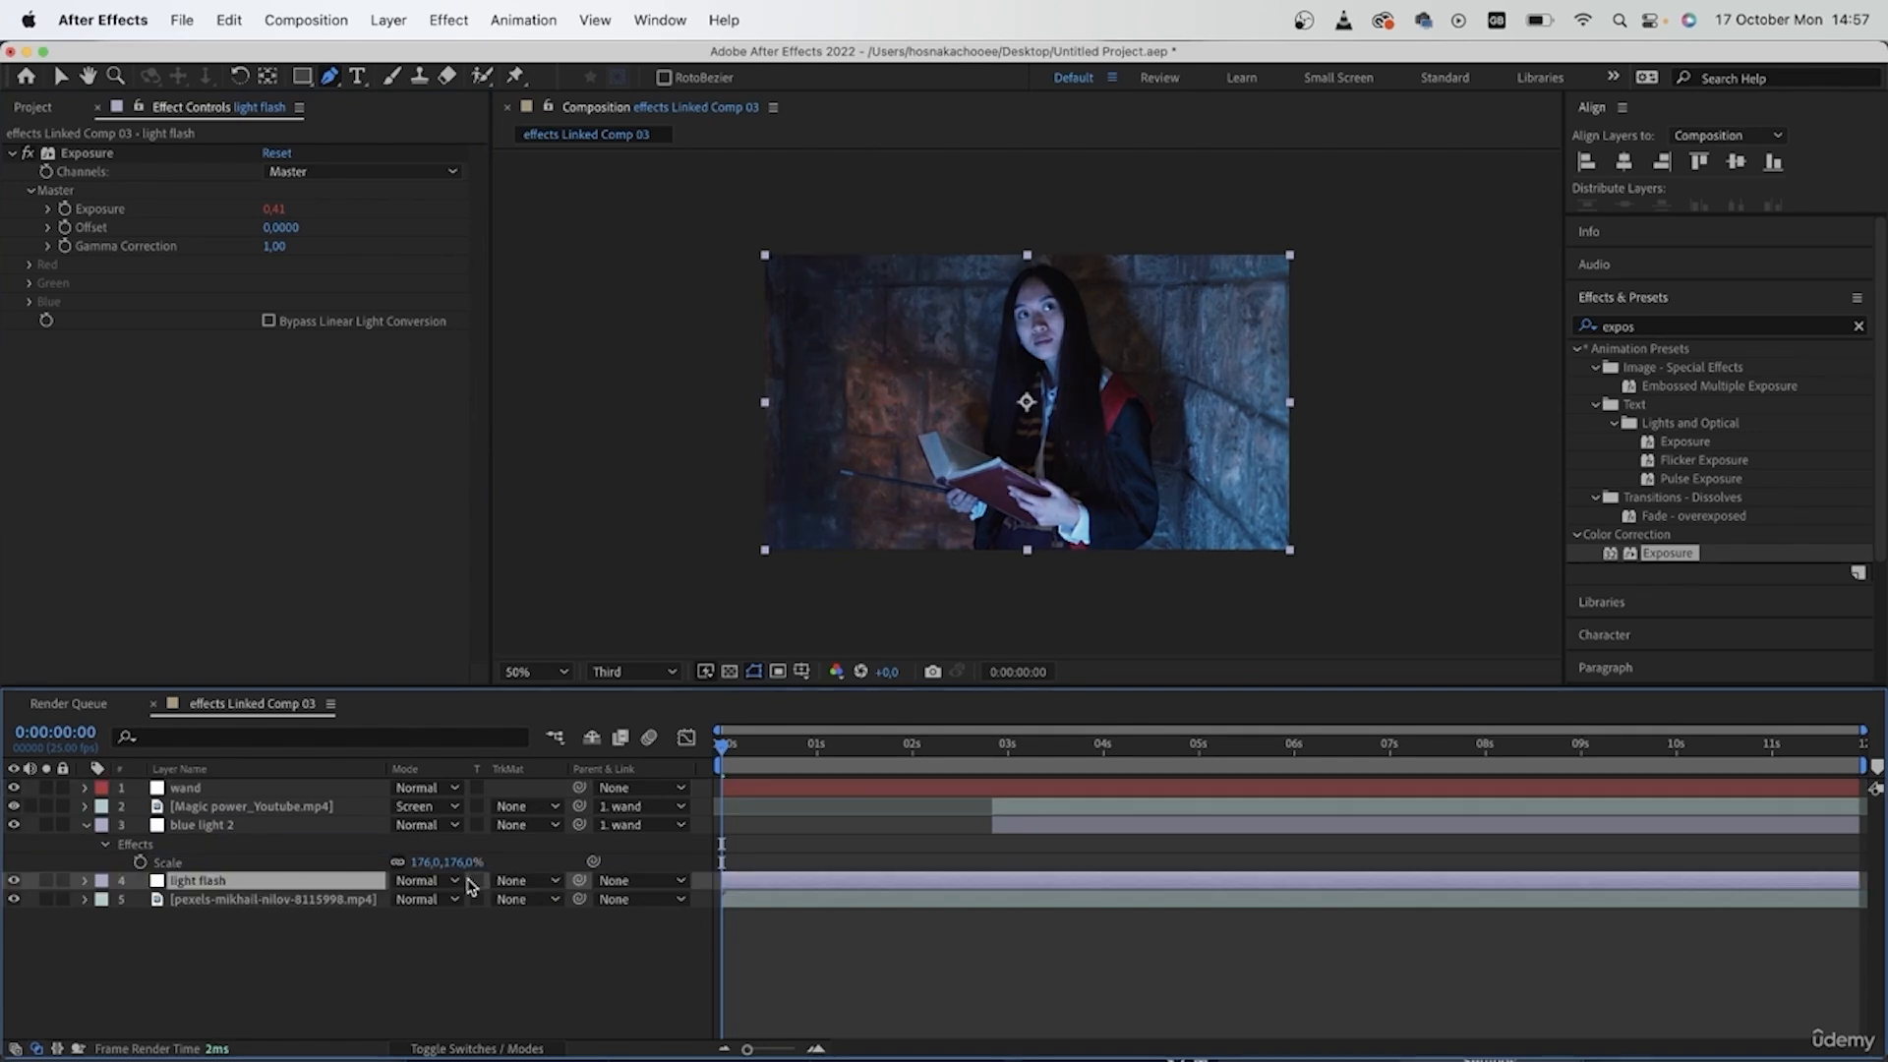
- Parent the light flash layer to wand, lower its opacity to 58%, and preview the flicker from 0:00:03:01
drag(579, 880, 192, 788)
key(t)
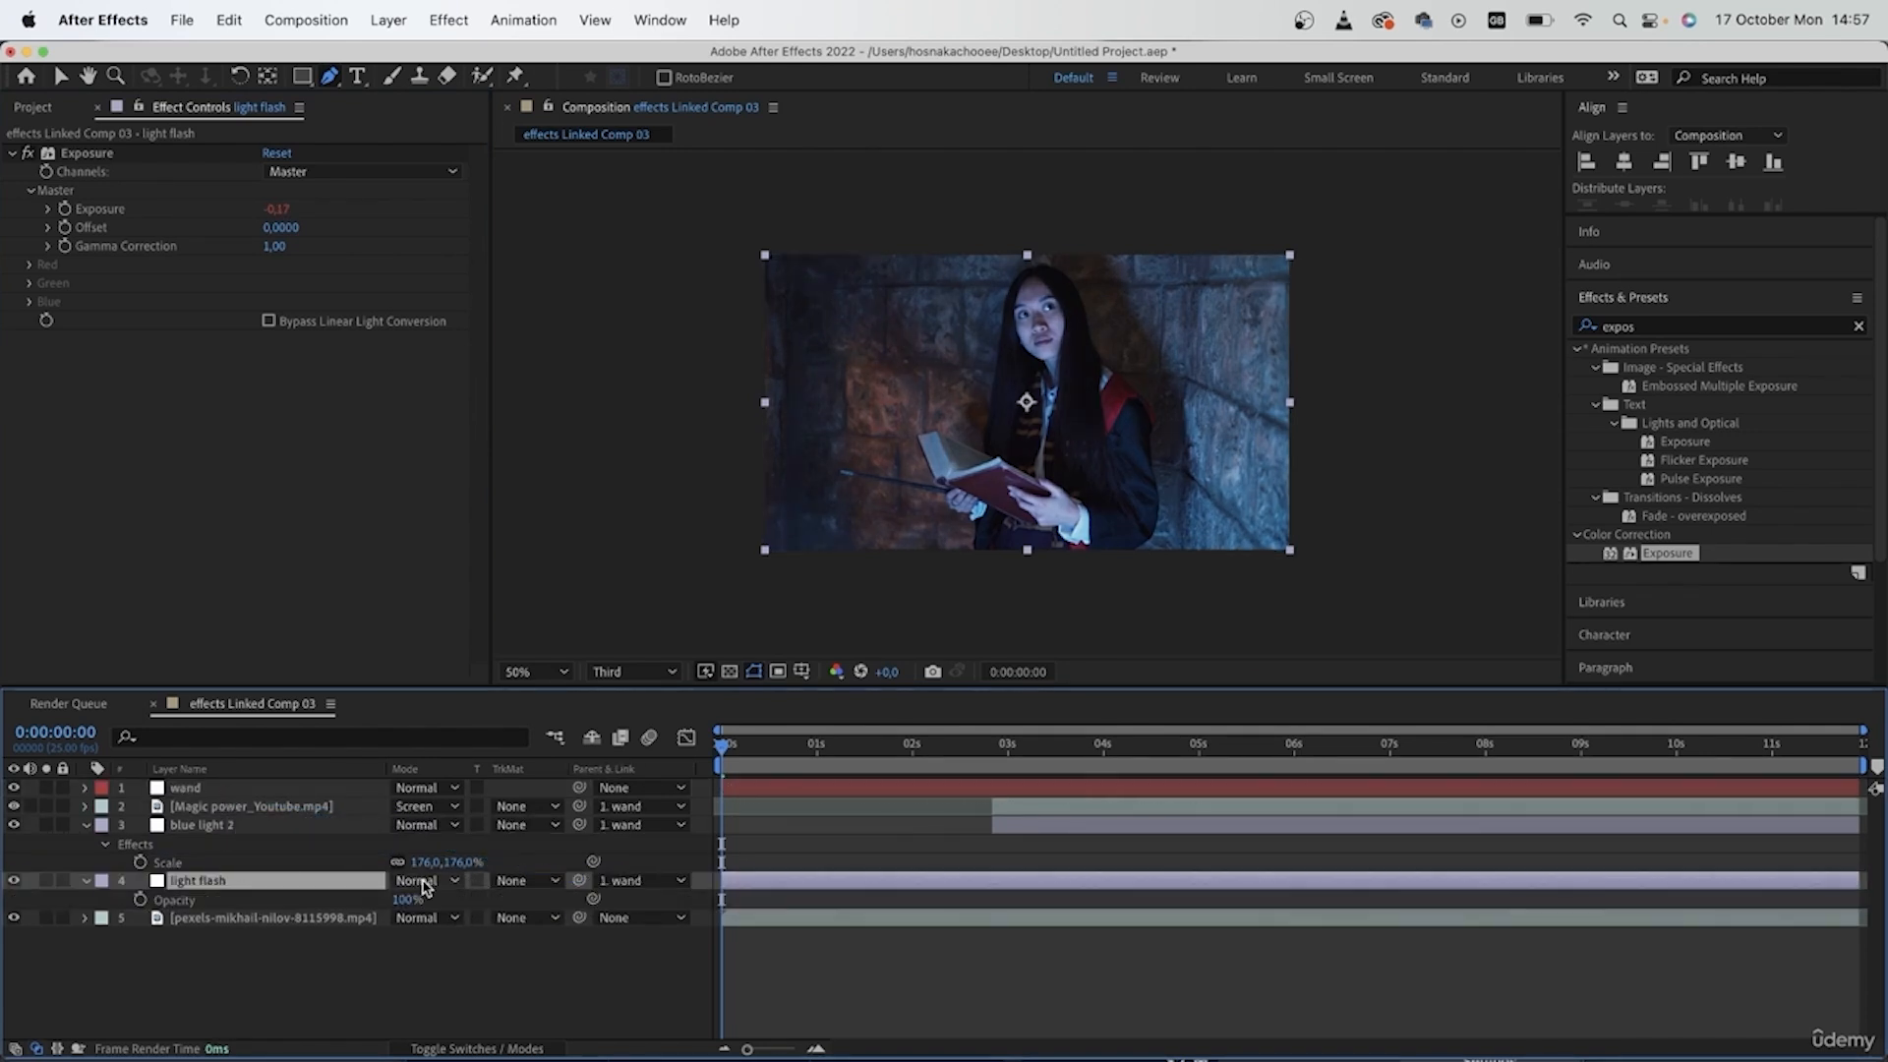
drag(407, 900, 362, 903)
click(1012, 745)
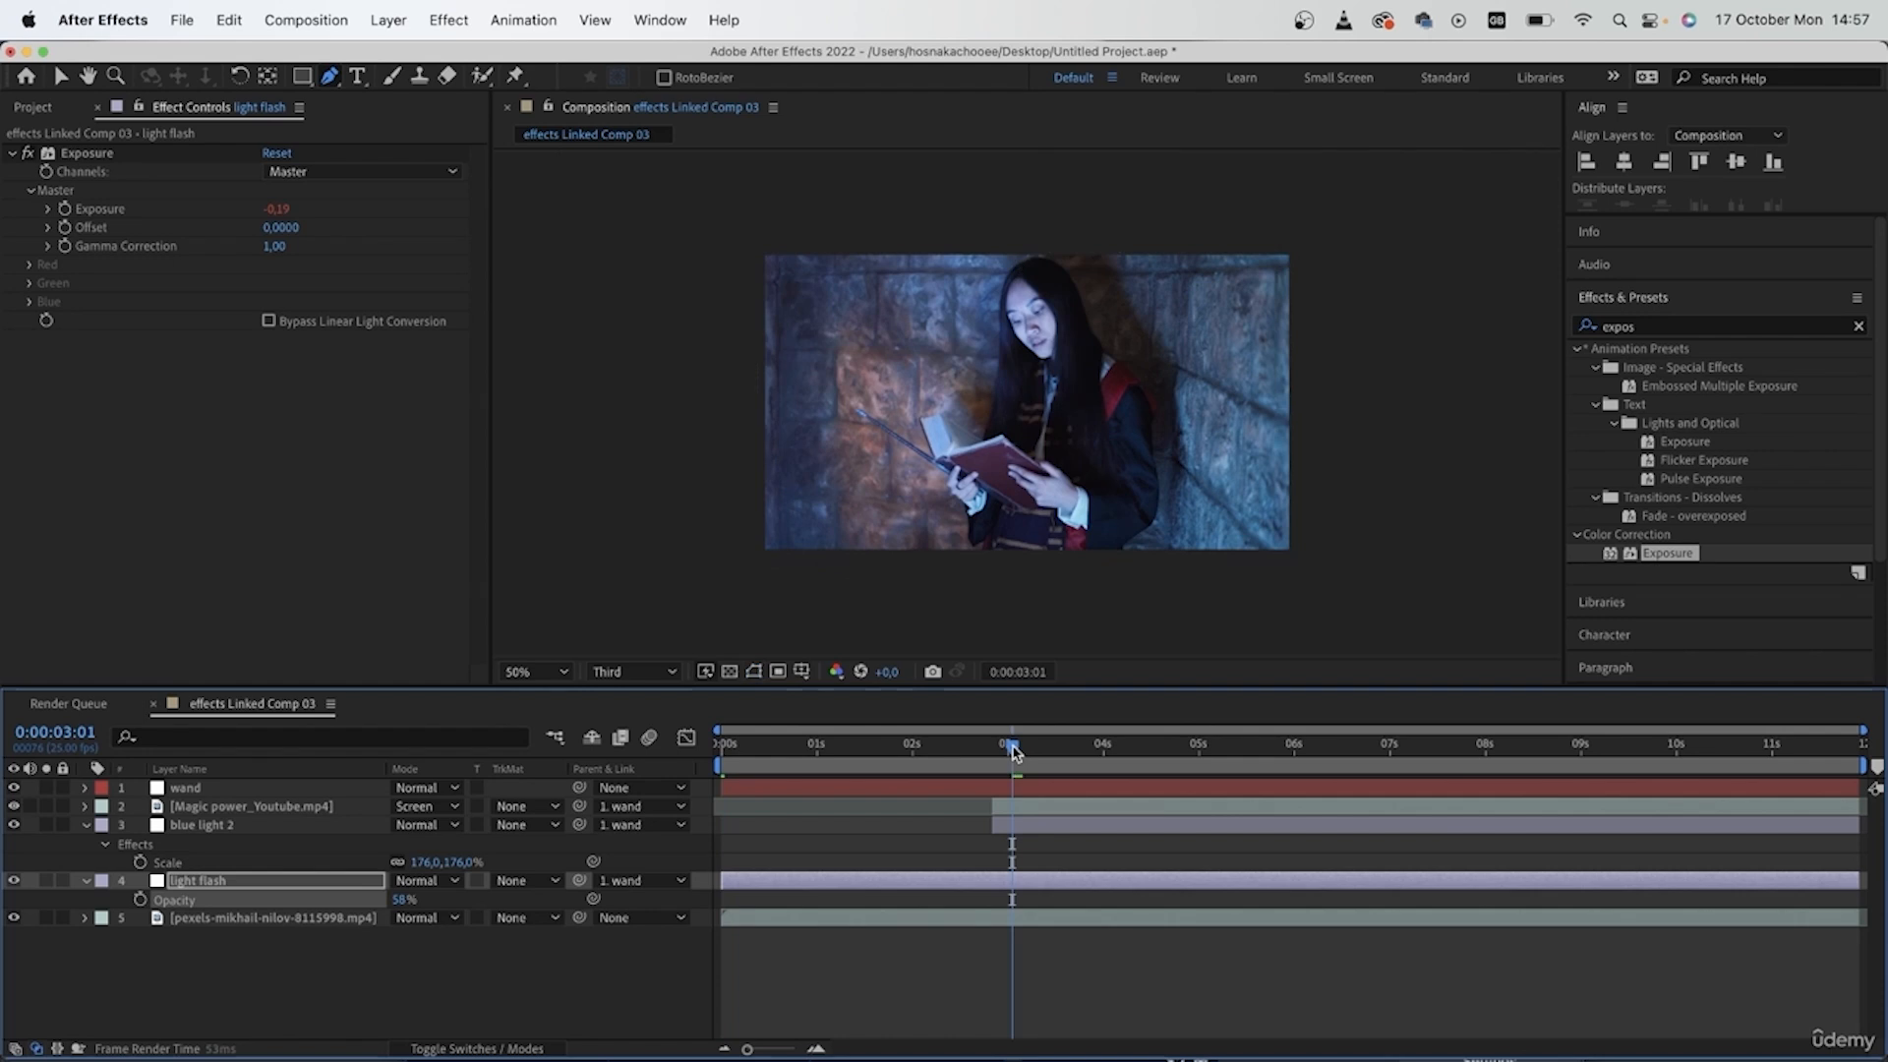
key(space)
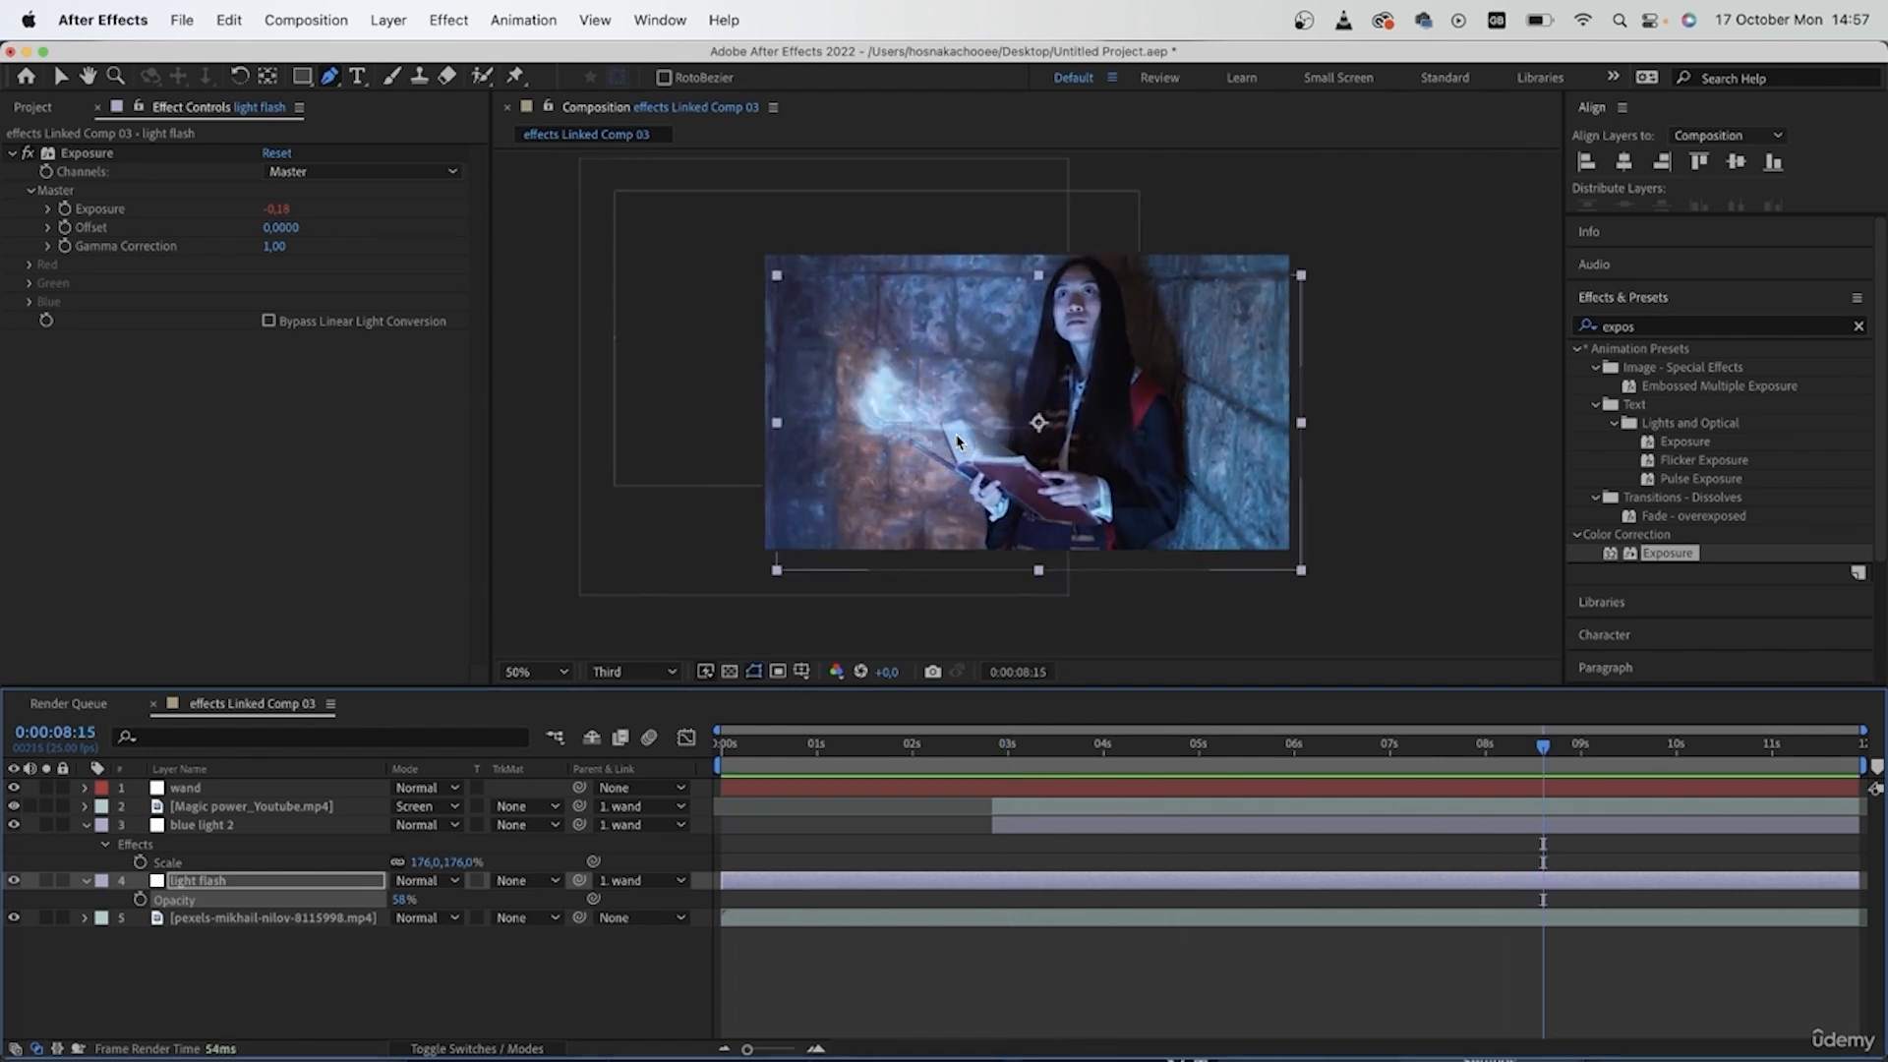
- Change the blending mode of the Magic power_Youtube.mp4 layer to Add and preview the brighter effect
click(310, 807)
click(439, 806)
click(433, 752)
click(439, 806)
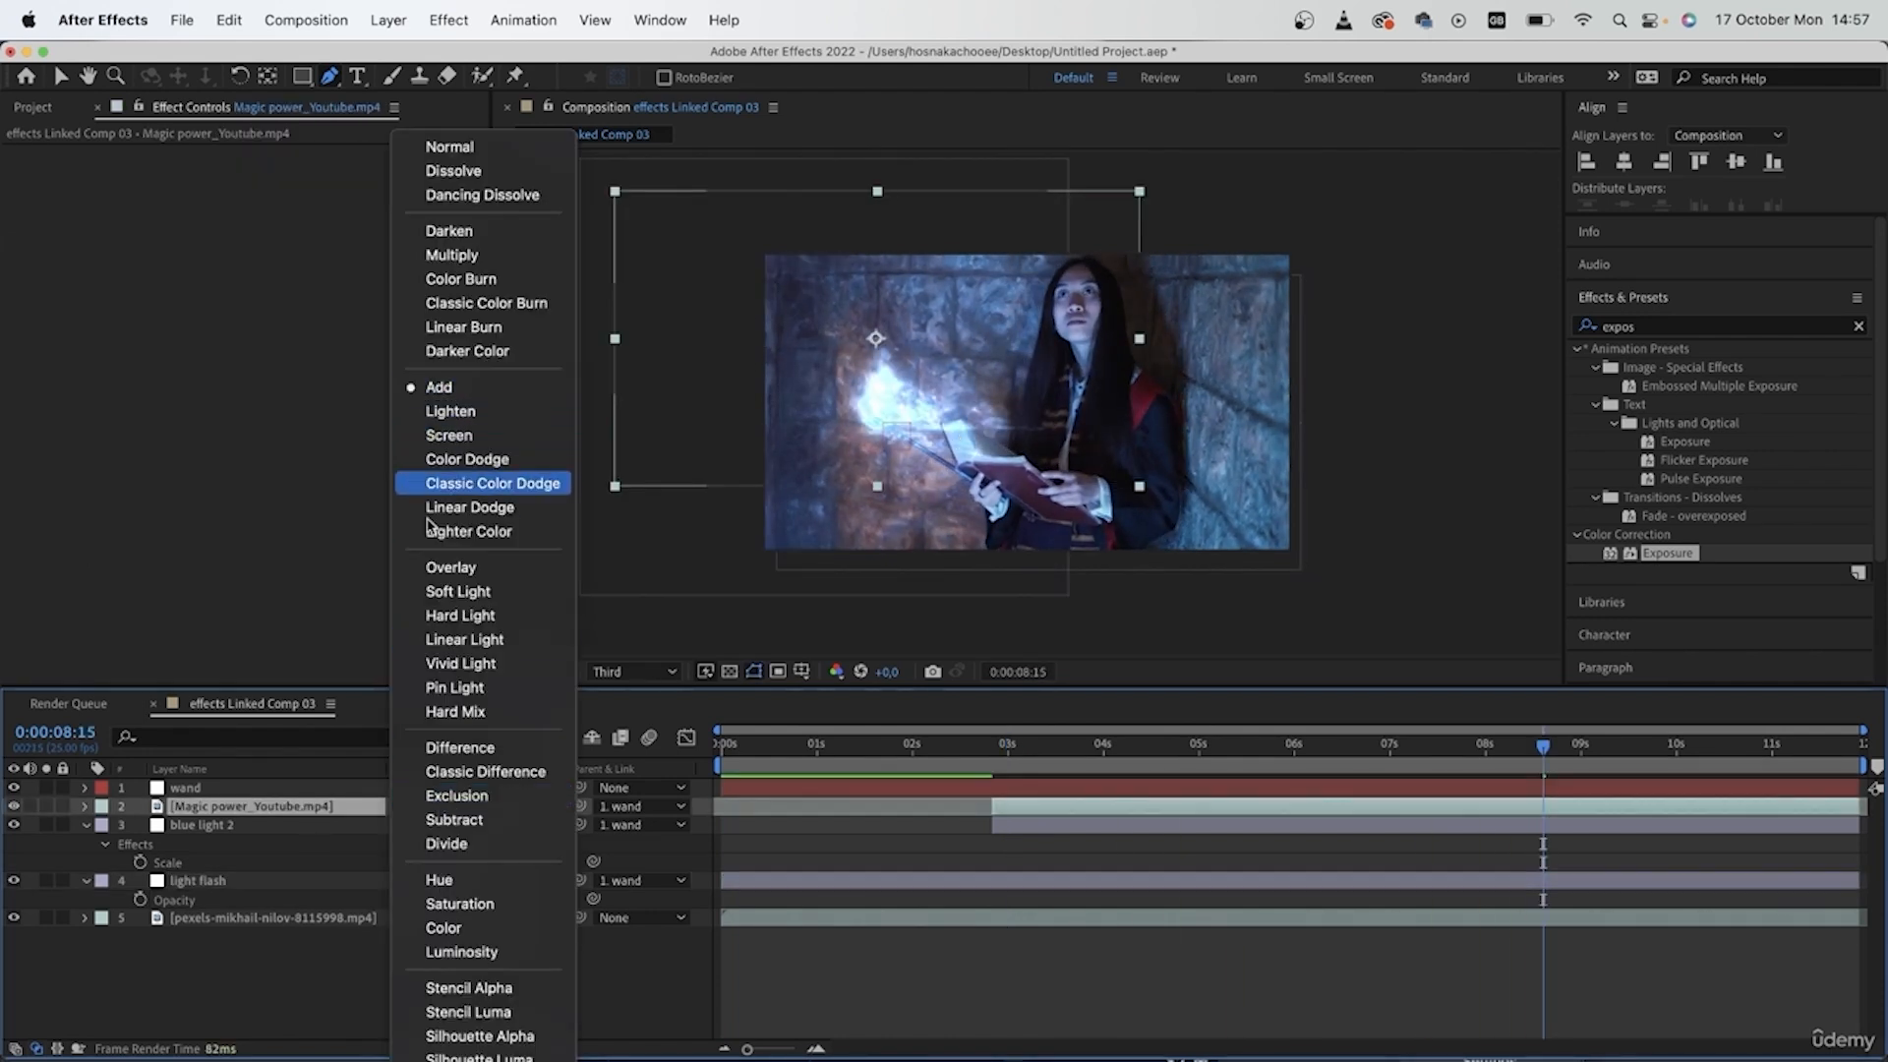
click(874, 1013)
drag(1543, 760, 1612, 784)
click(1249, 987)
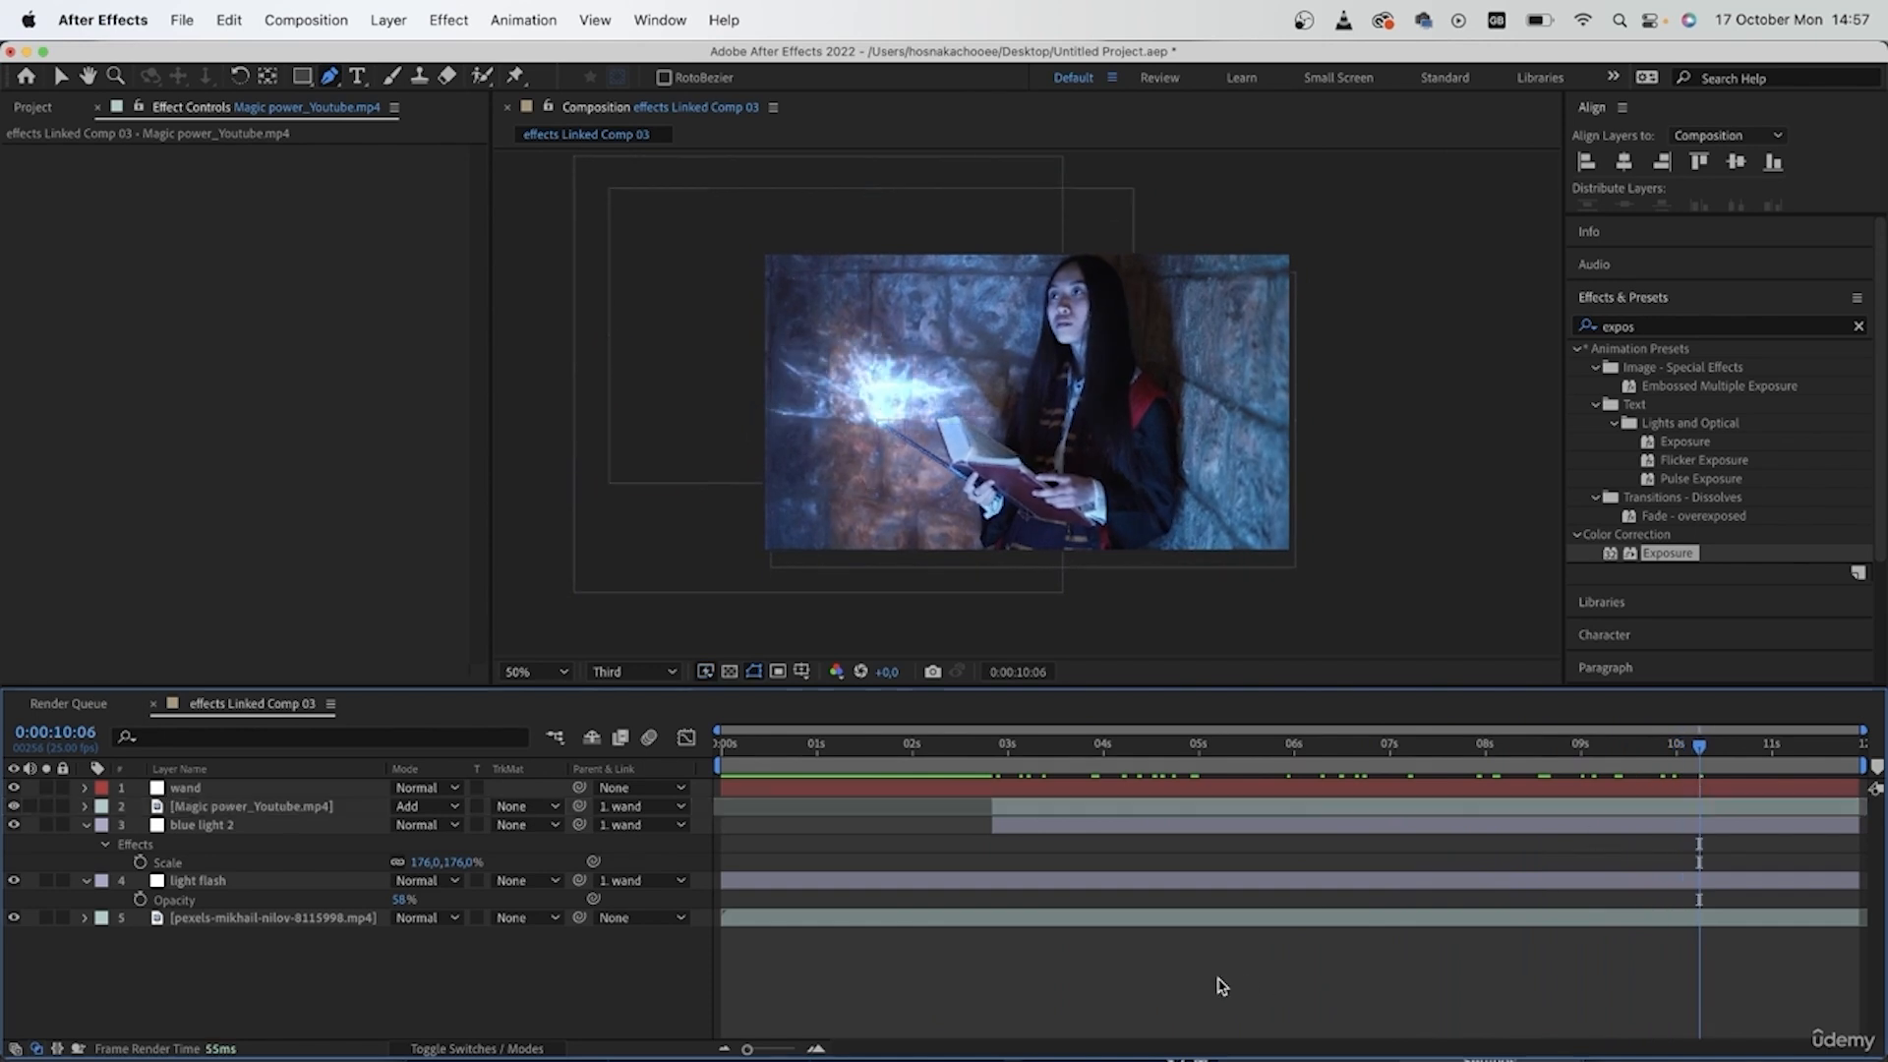
- Scrub back through the composition to 0:00:00:23 and save the project
click(1446, 750)
drag(1460, 749, 814, 835)
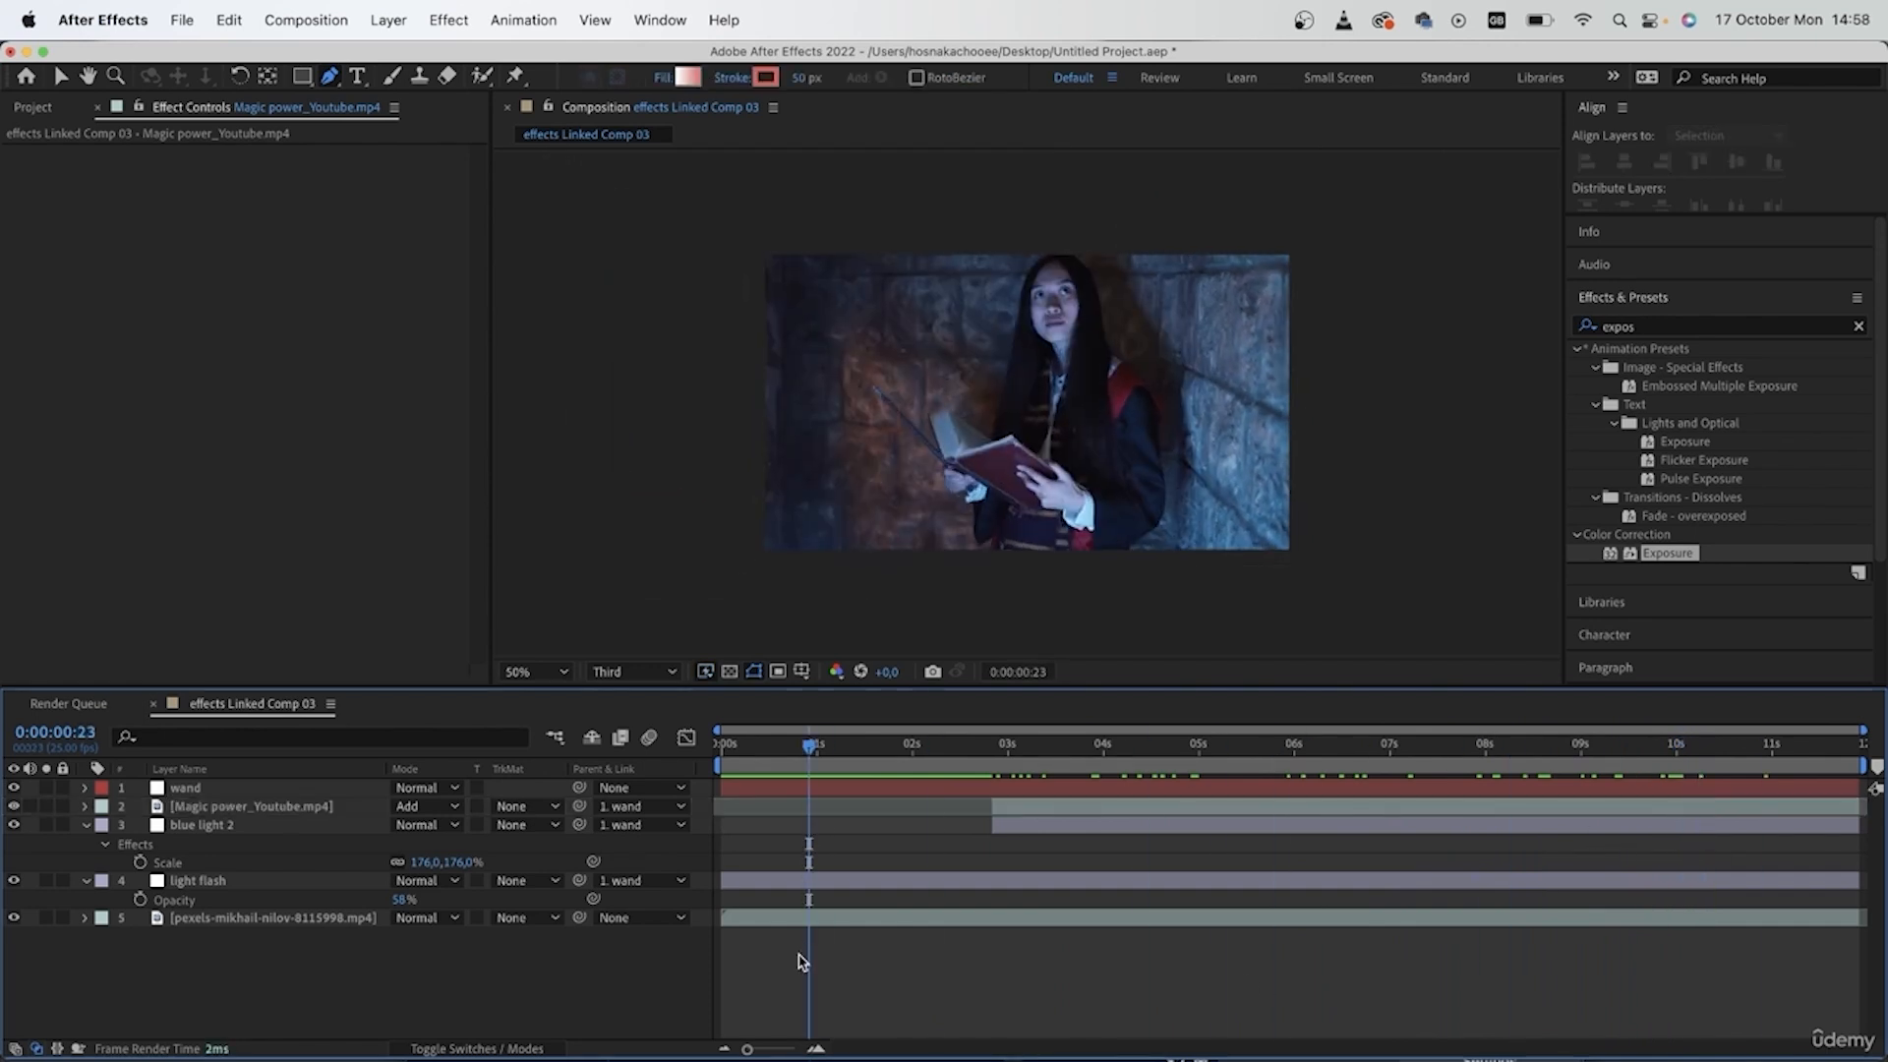
key(super+s)
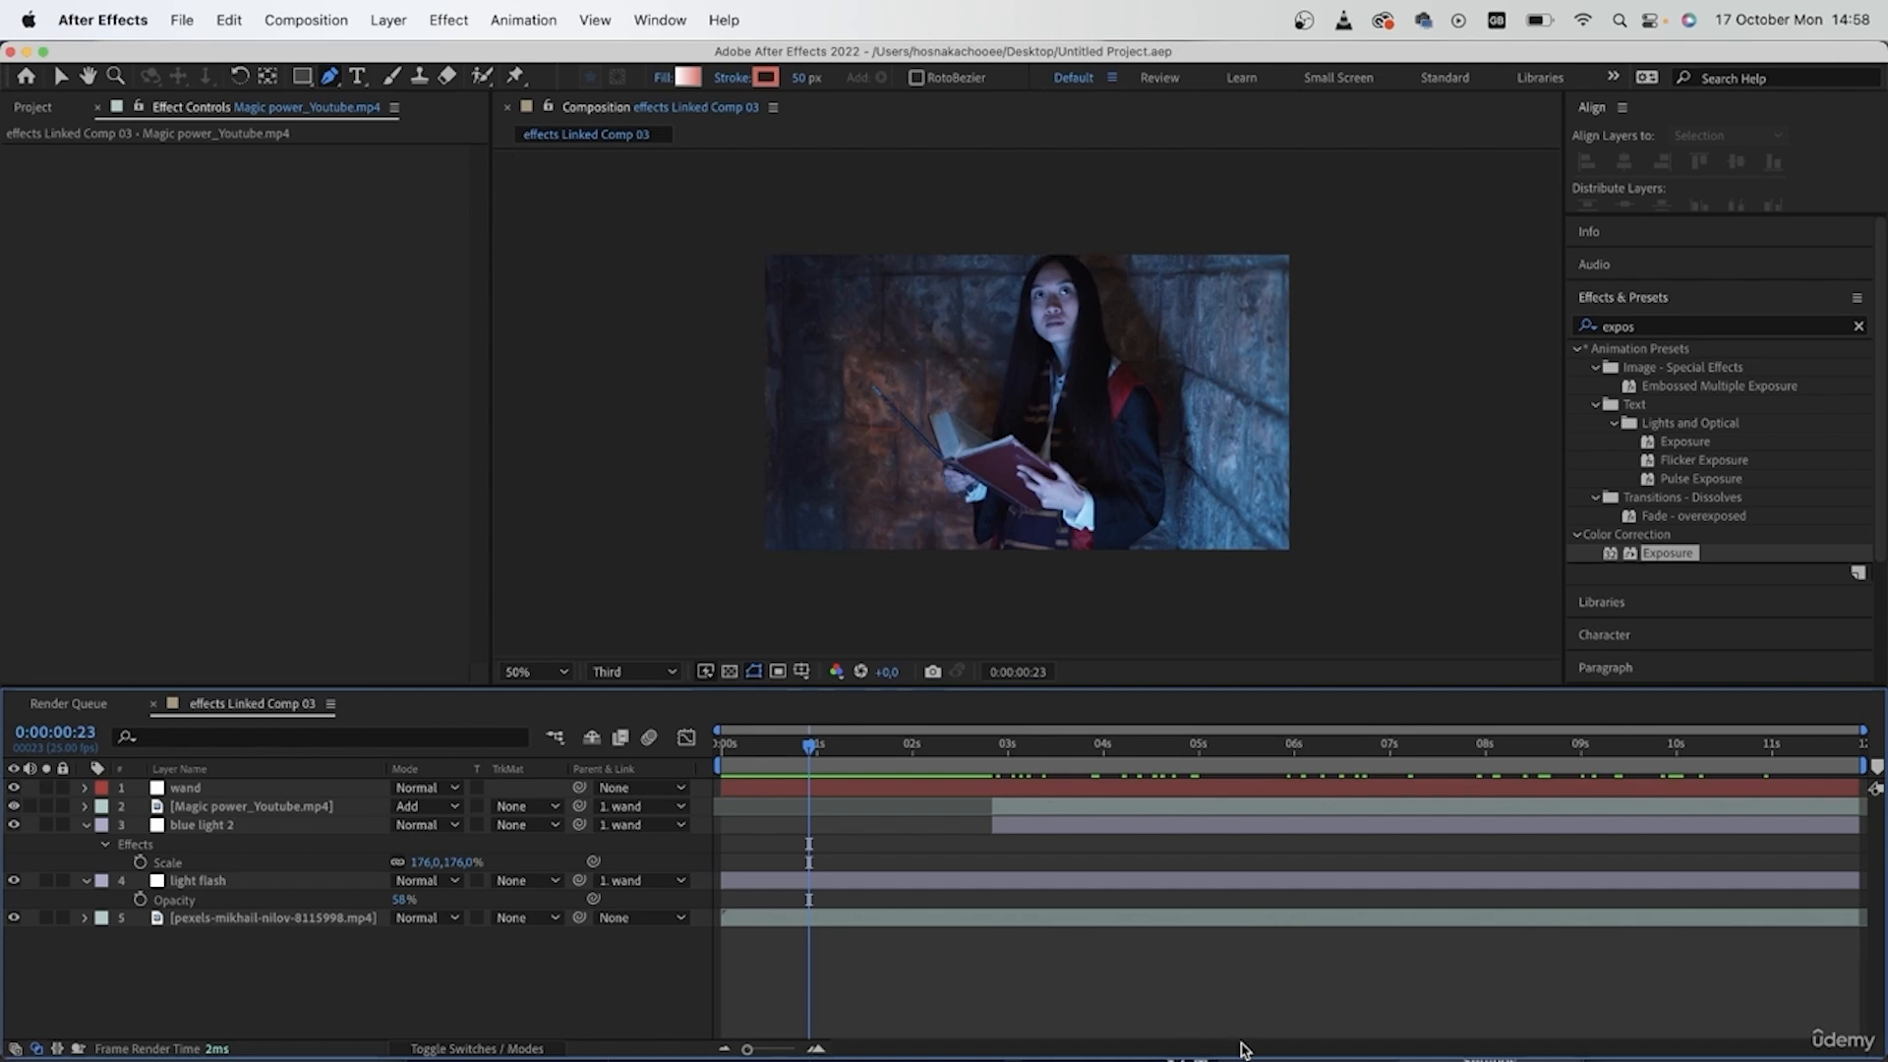
- Switch to Premiere Pro, show the linked comp at 00:00:06:05, and change the workspace to Lumetri full
key(super+Tab)
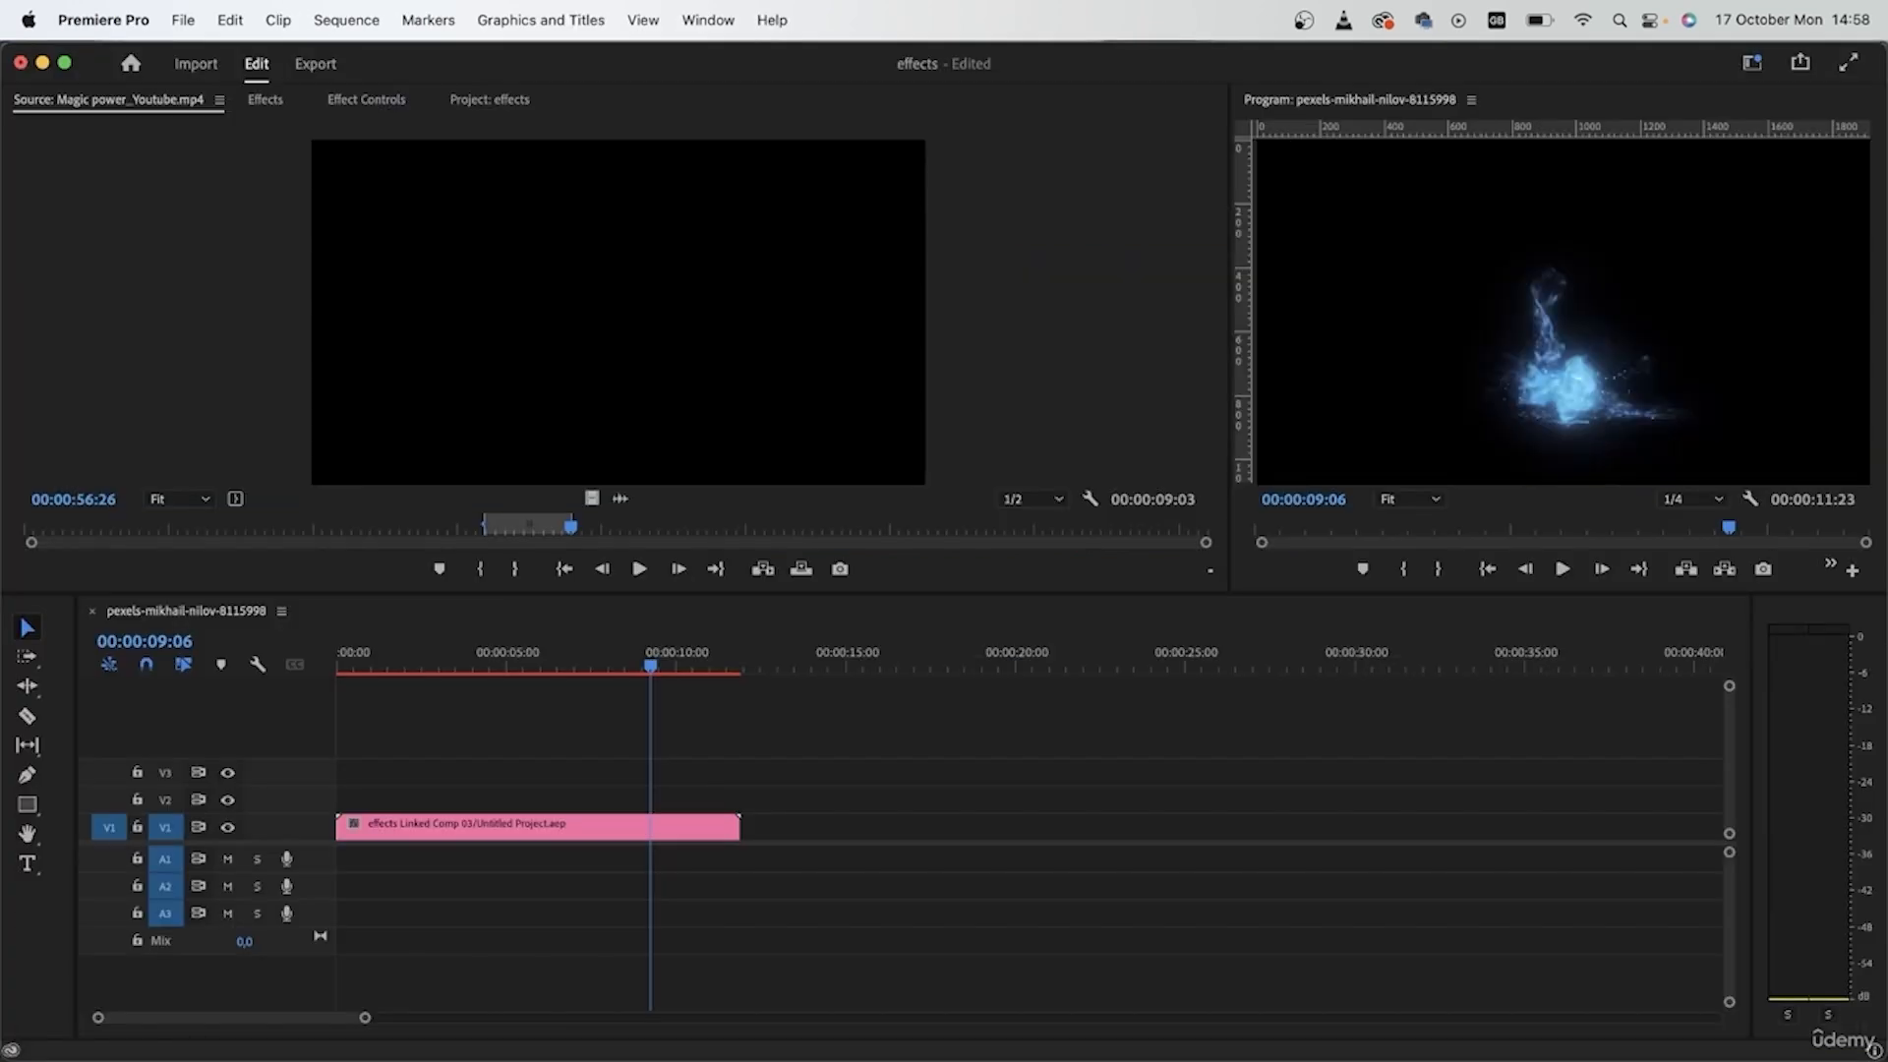
mouse_move(565, 664)
mouse_down()
mouse_move(338, 666)
mouse_move(547, 666)
mouse_up()
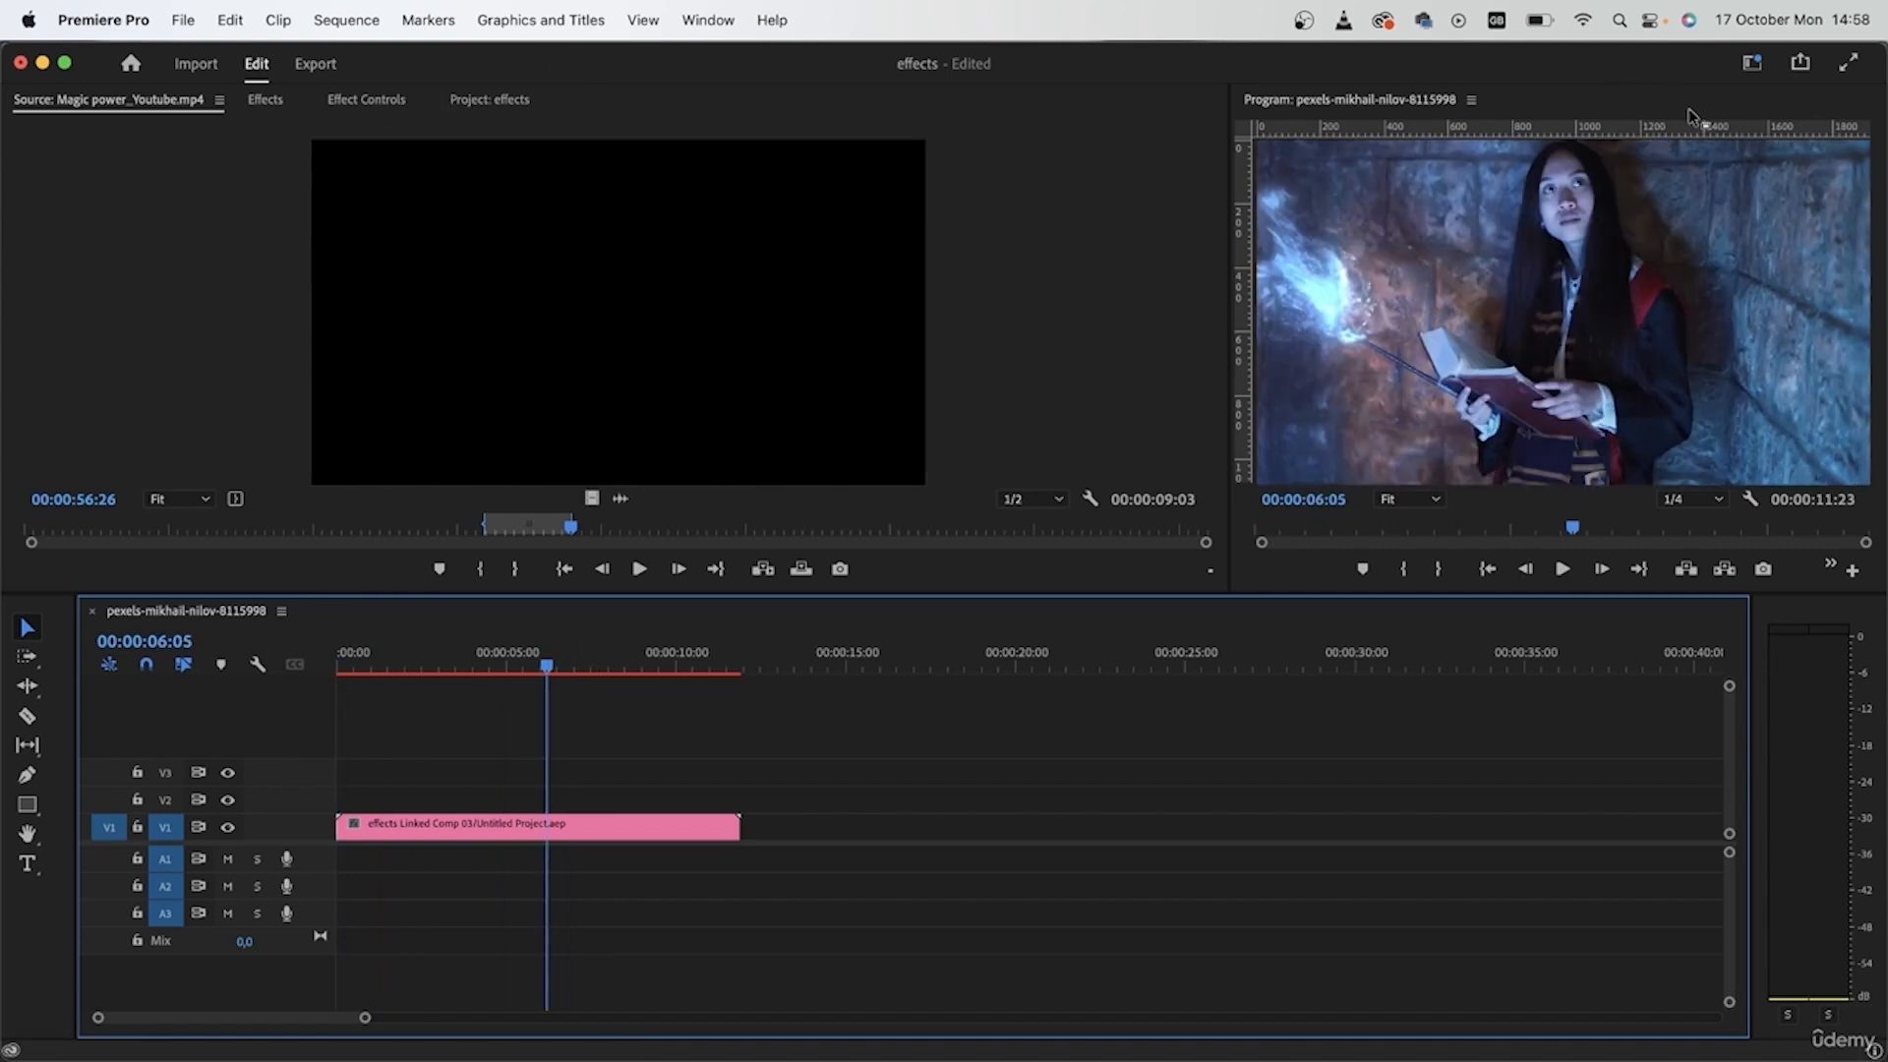
click(1752, 62)
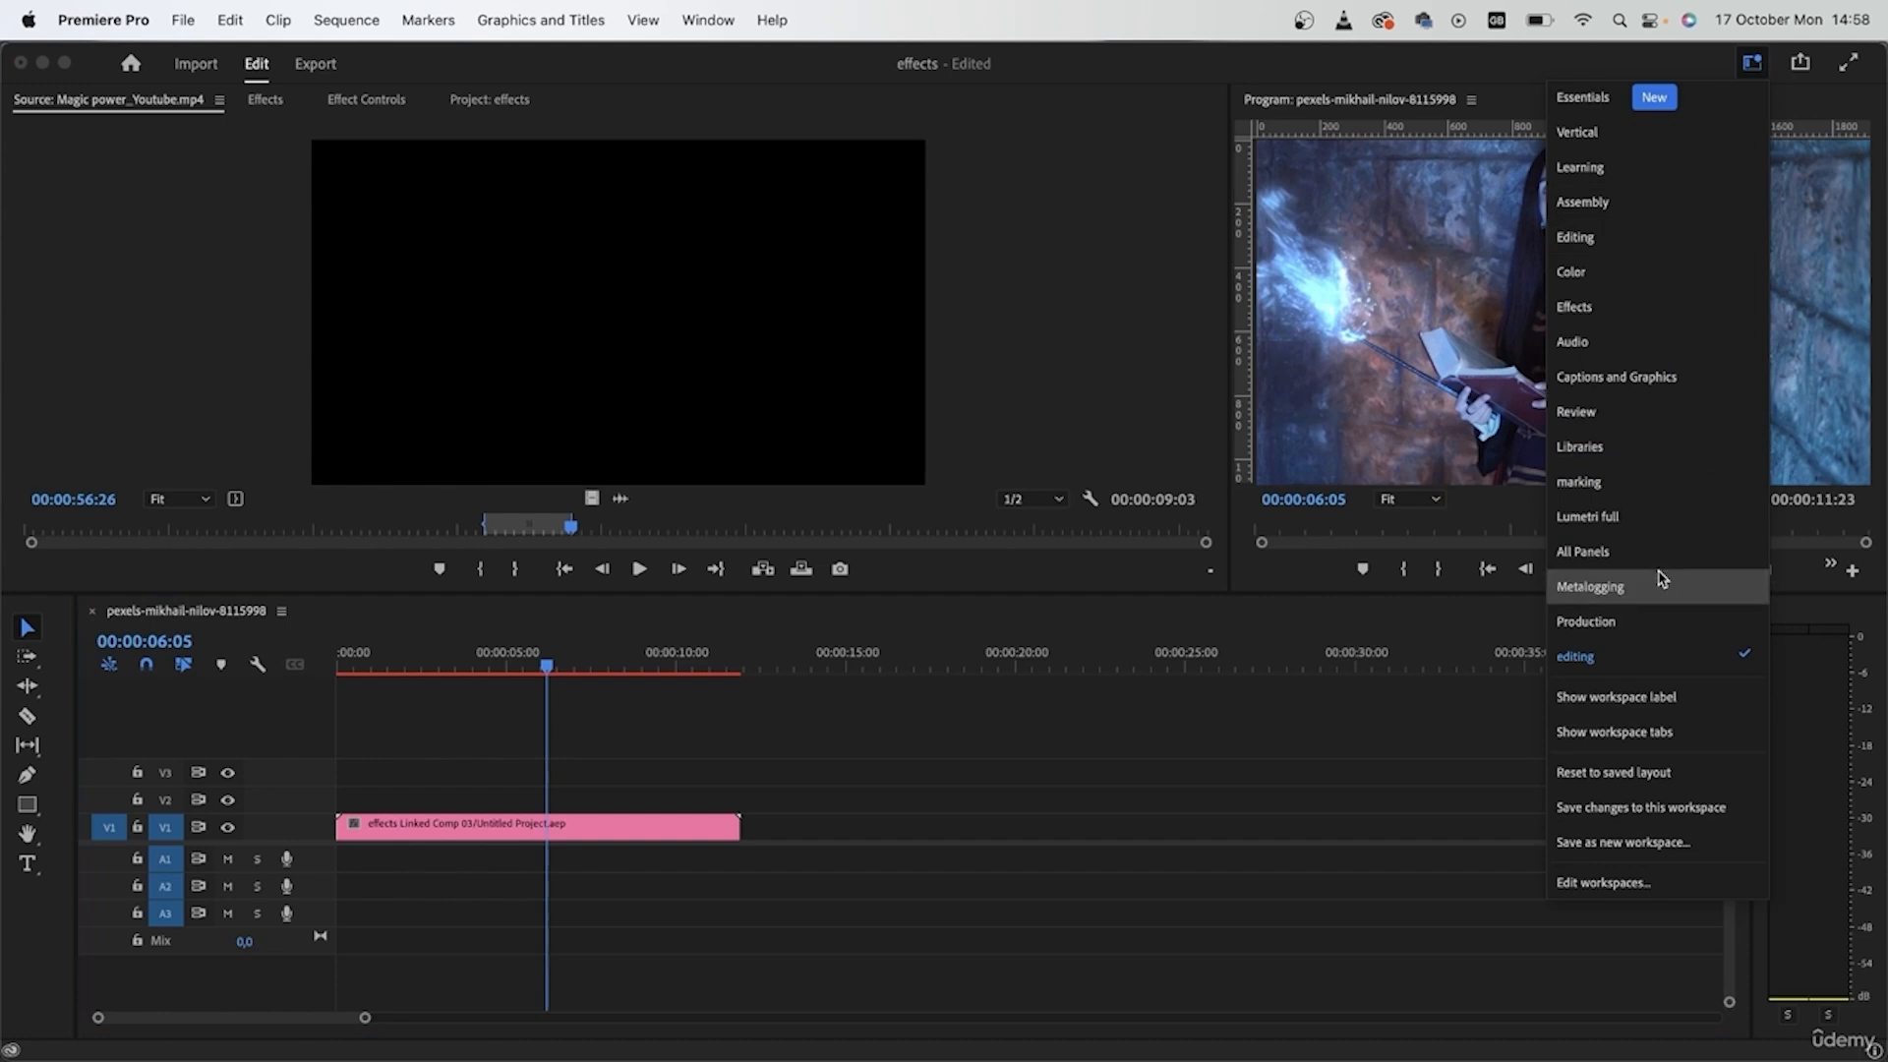
click(1660, 523)
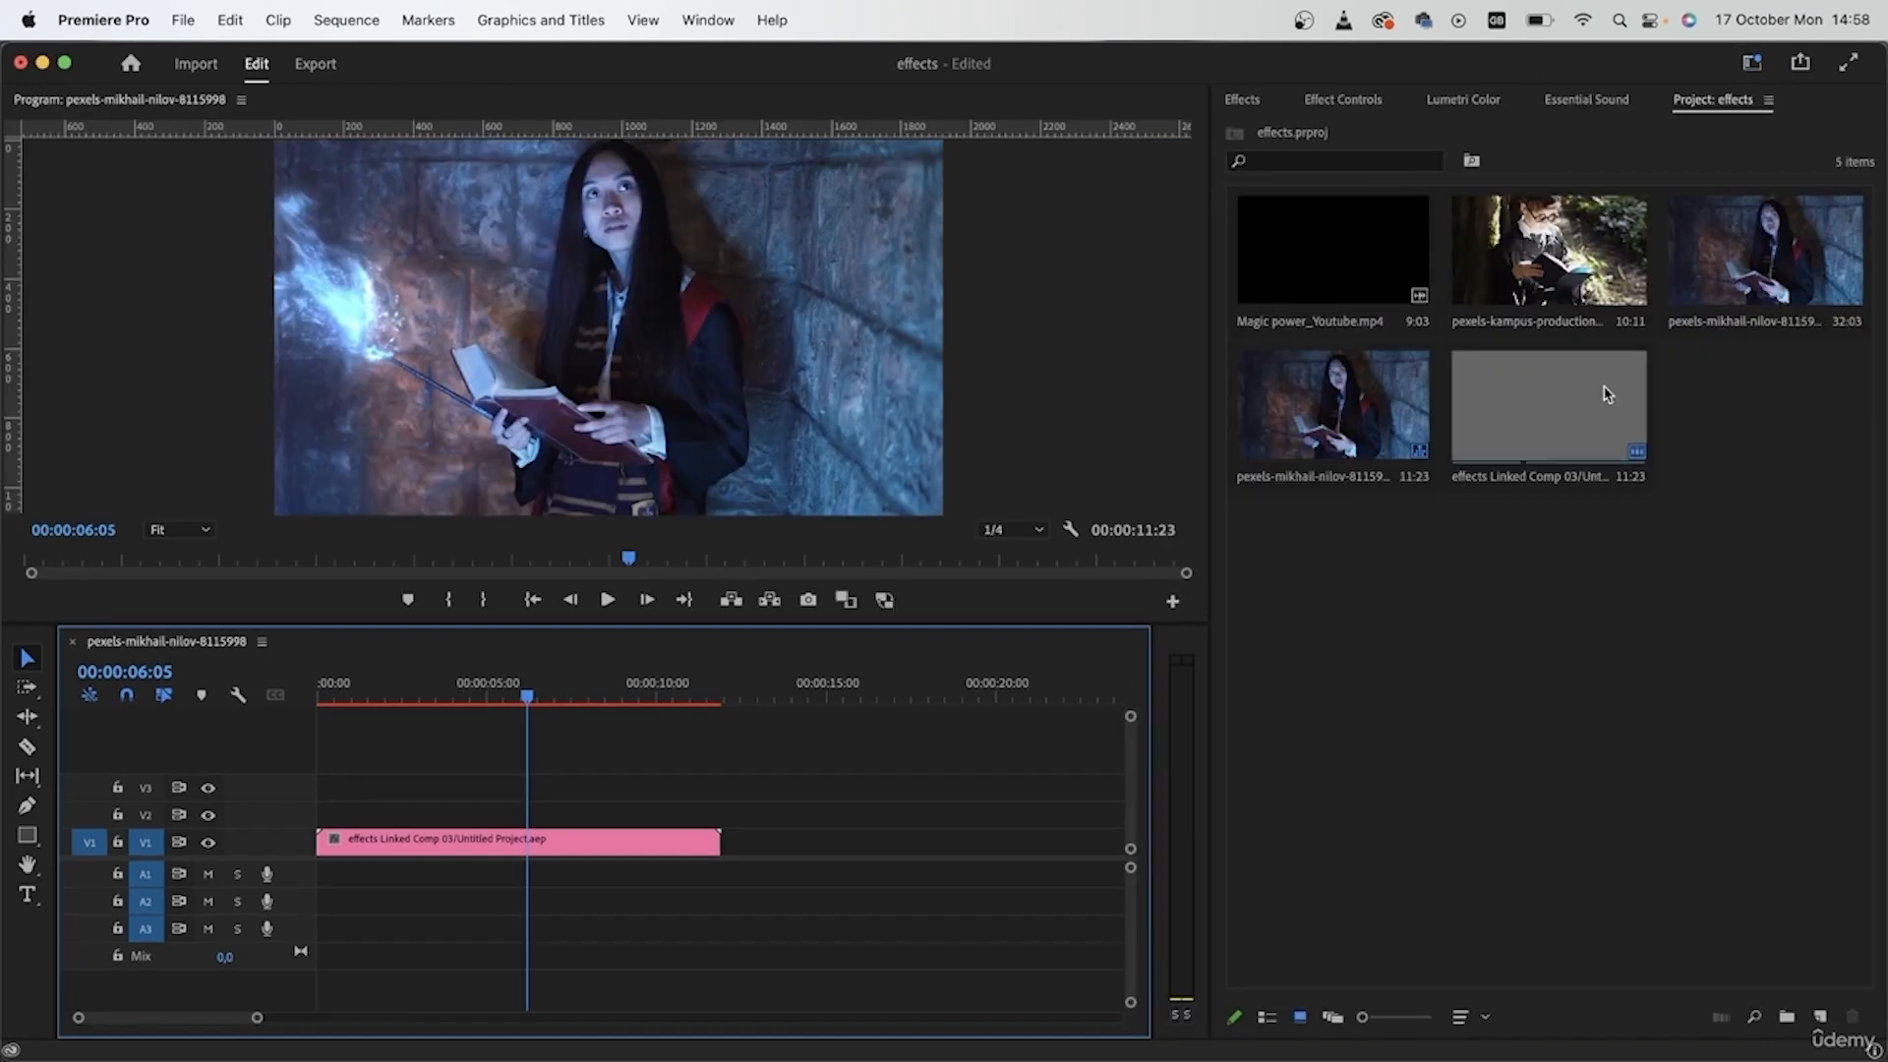
- Create an adjustment layer and place it on V2 over the full length of the linked comp clip
right_click(1395, 570)
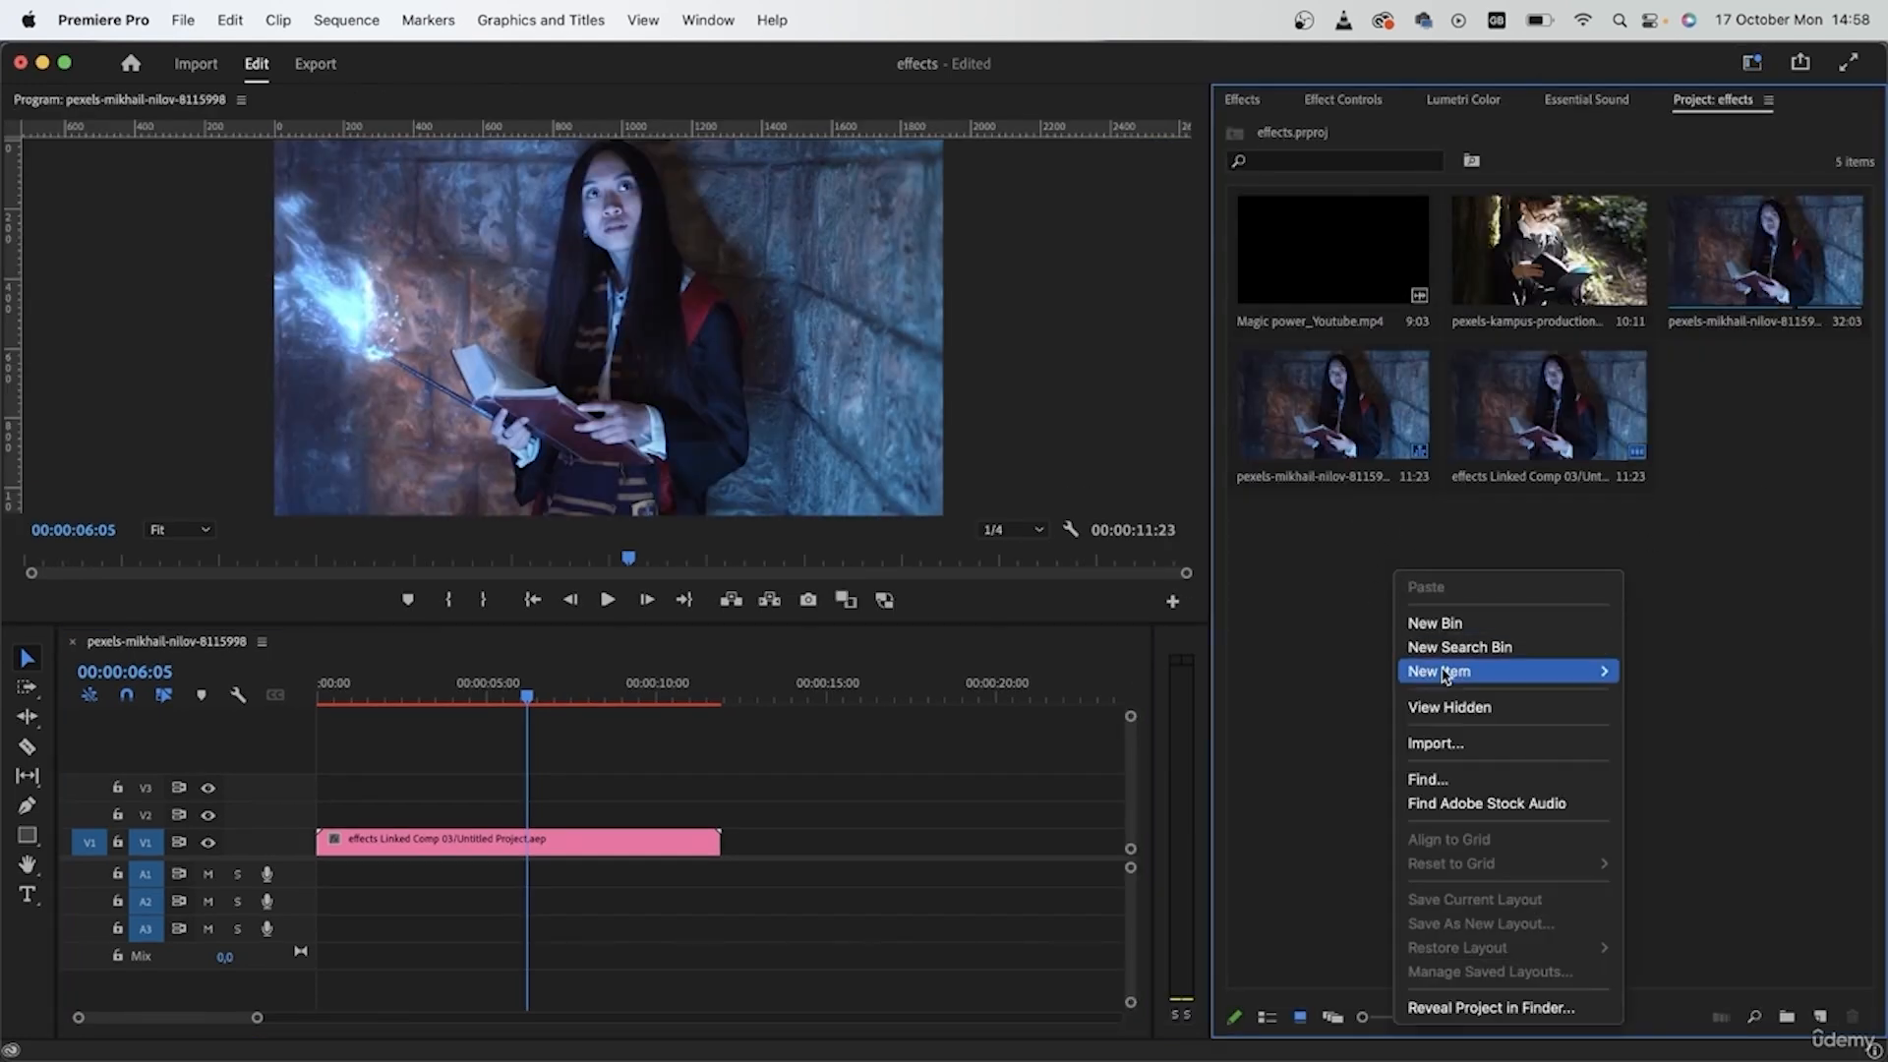
mouse_move(1490, 675)
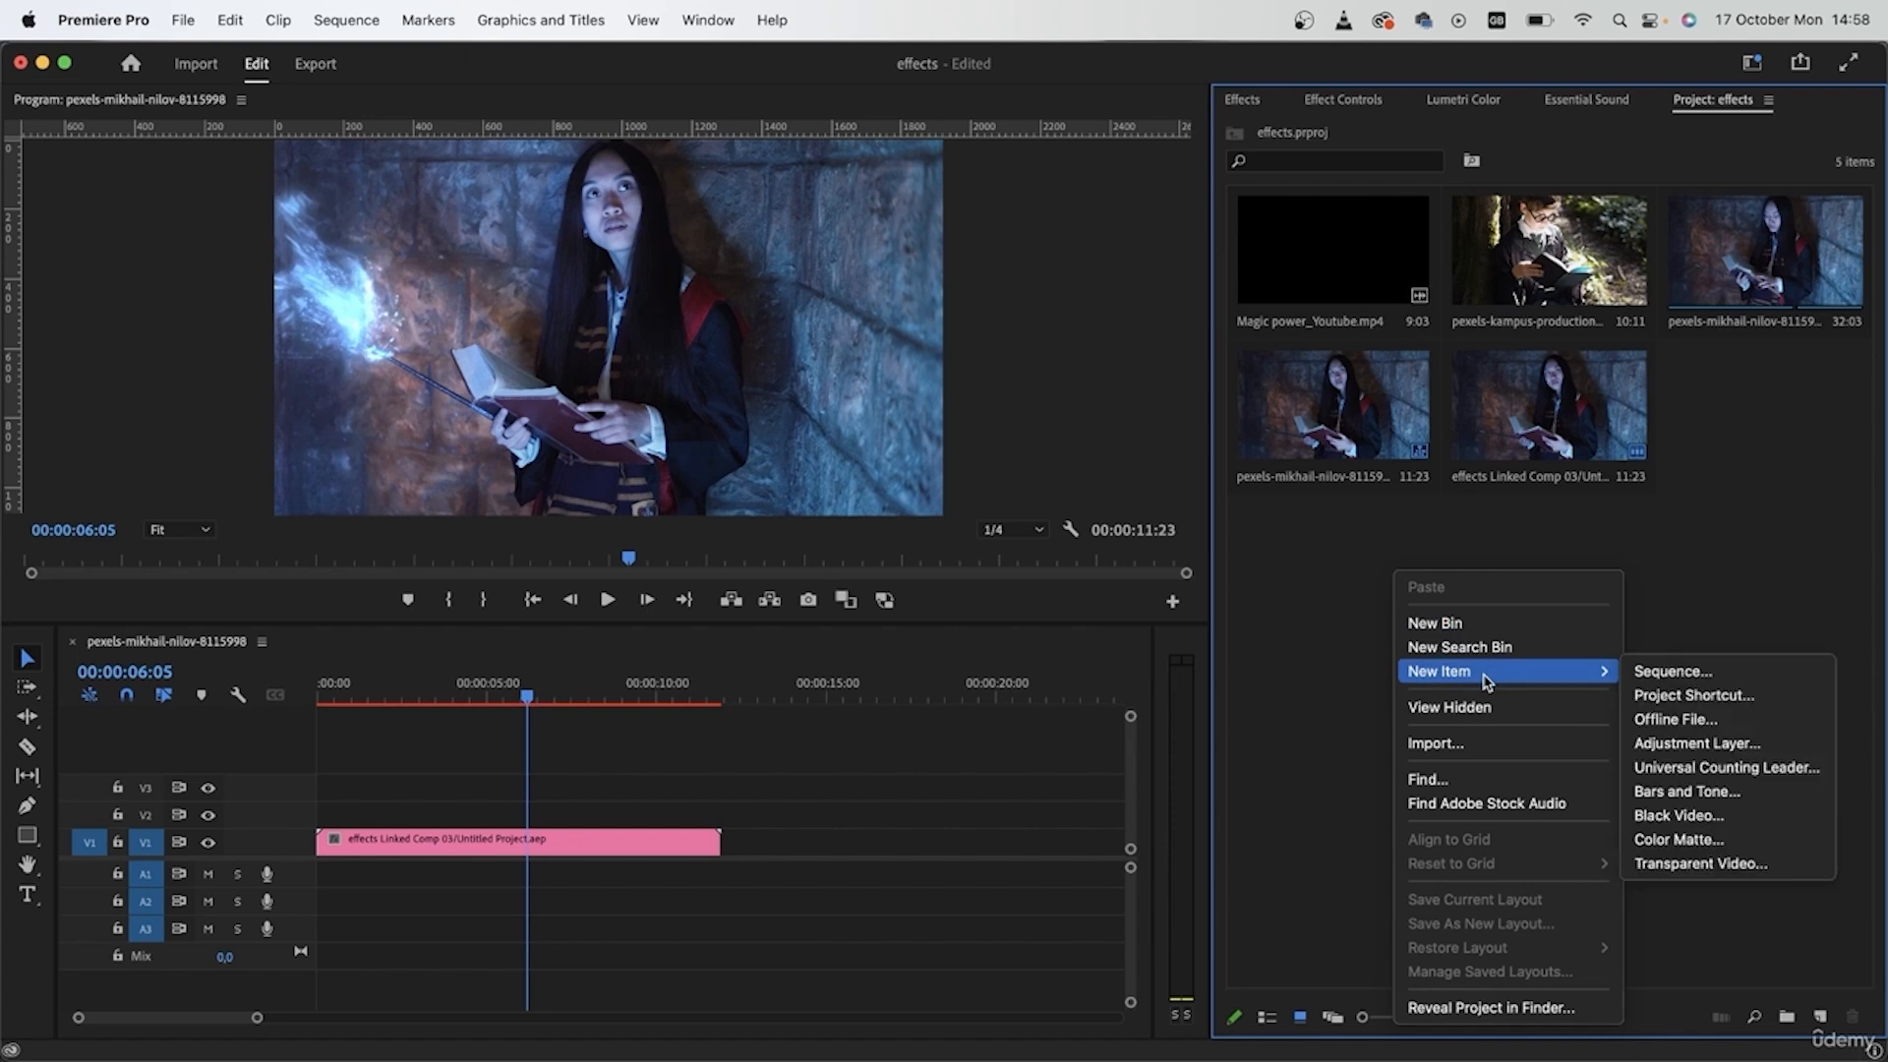
click(1699, 744)
click(1078, 641)
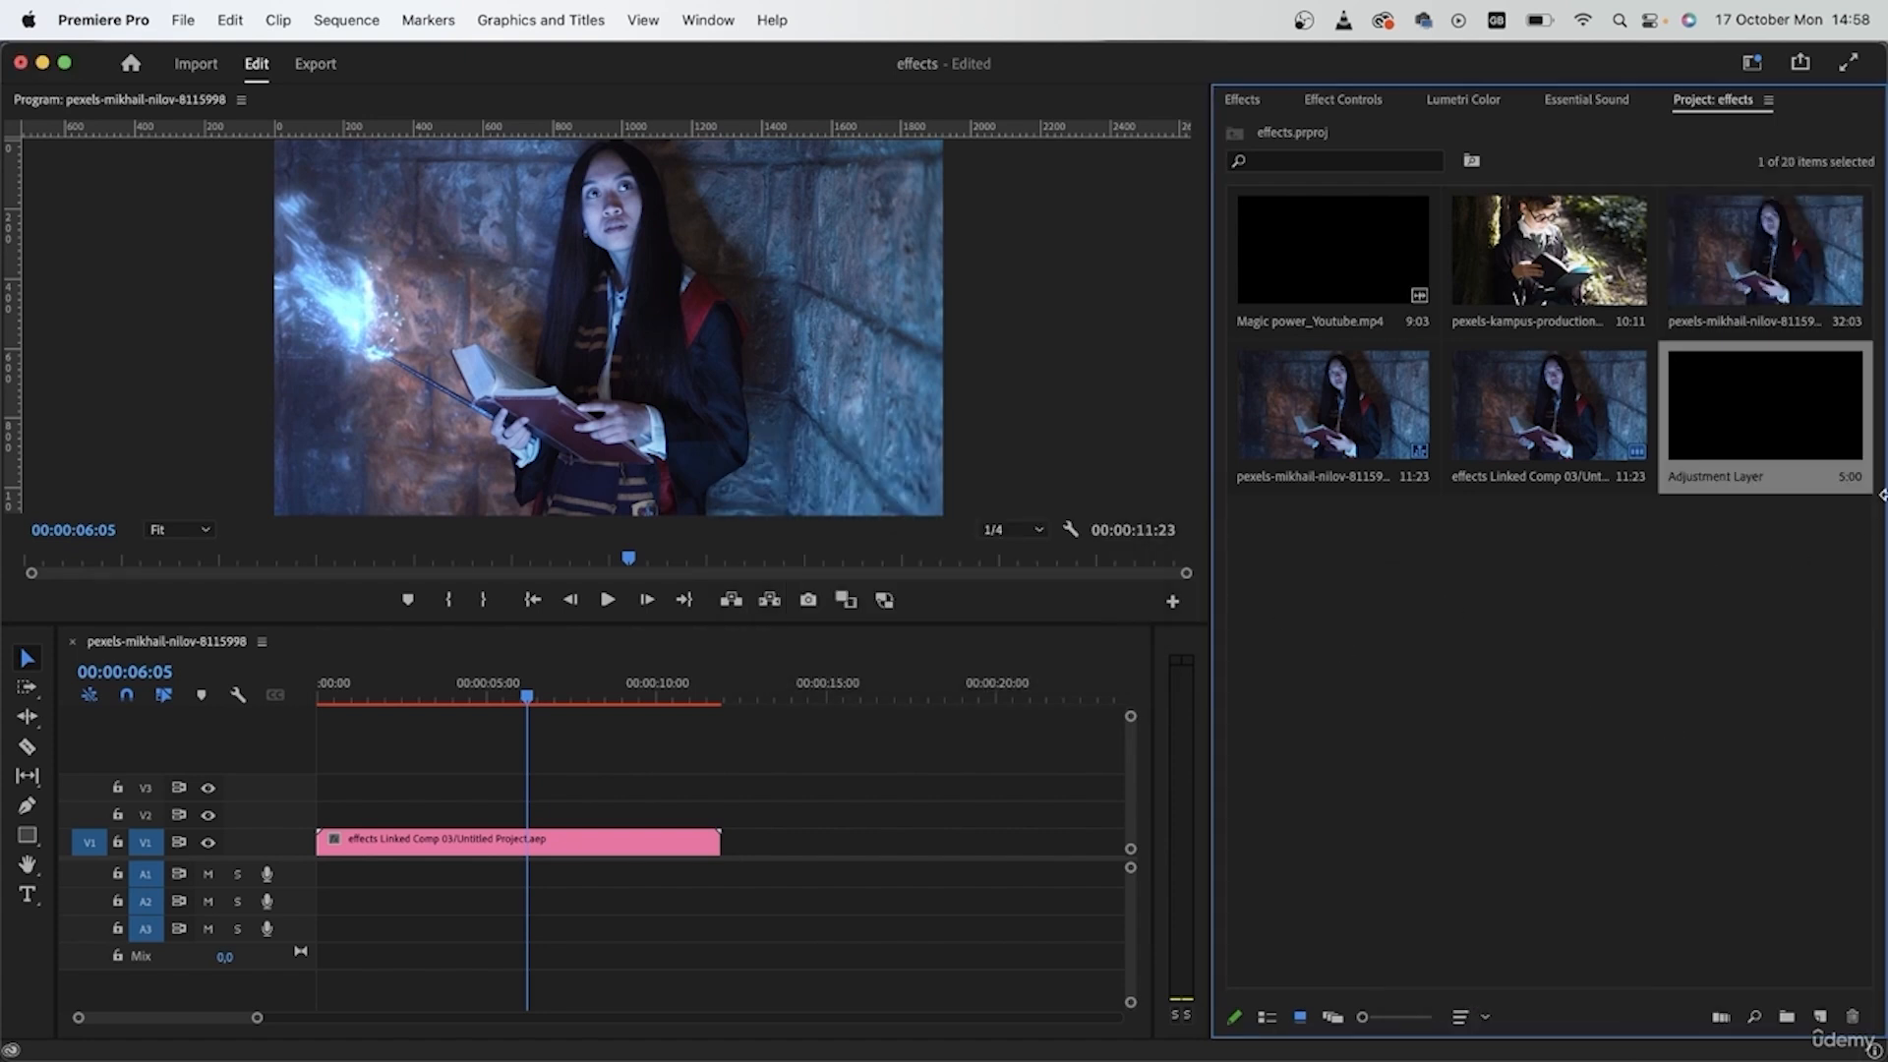
drag(1766, 431, 239, 816)
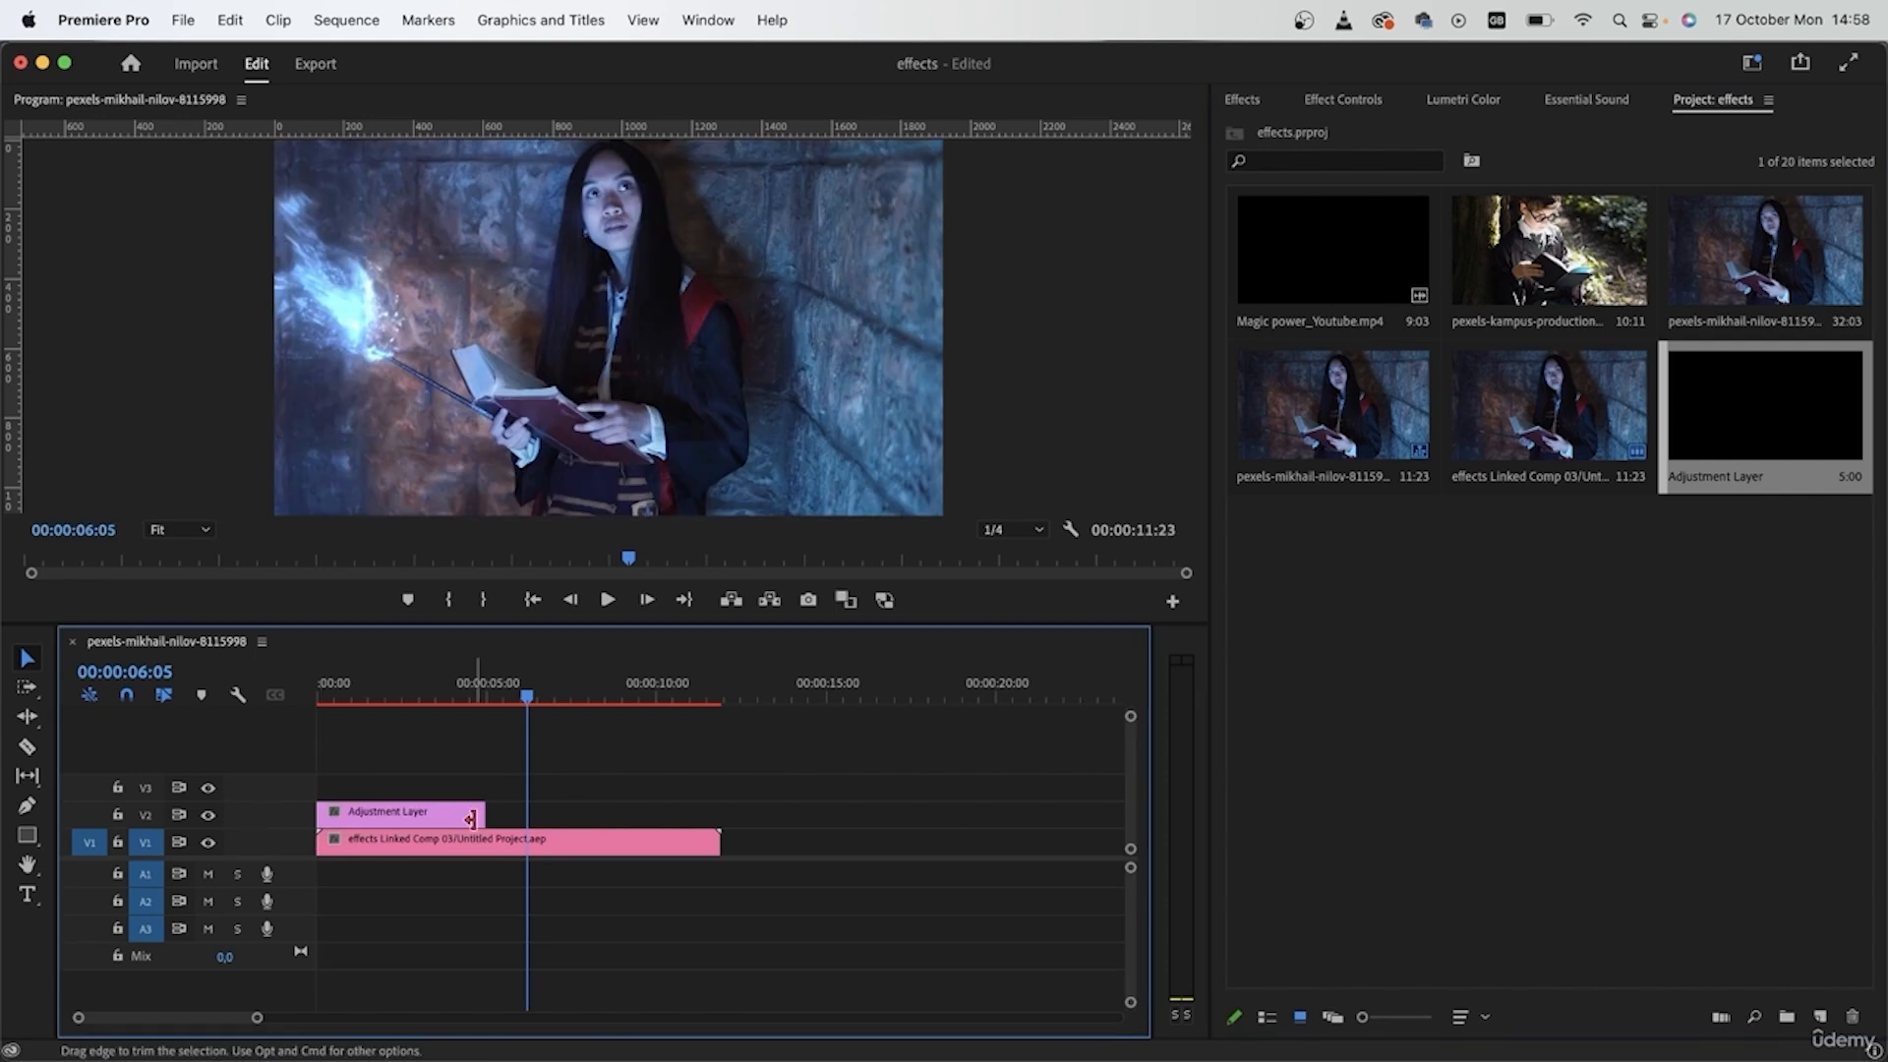
drag(484, 814, 720, 814)
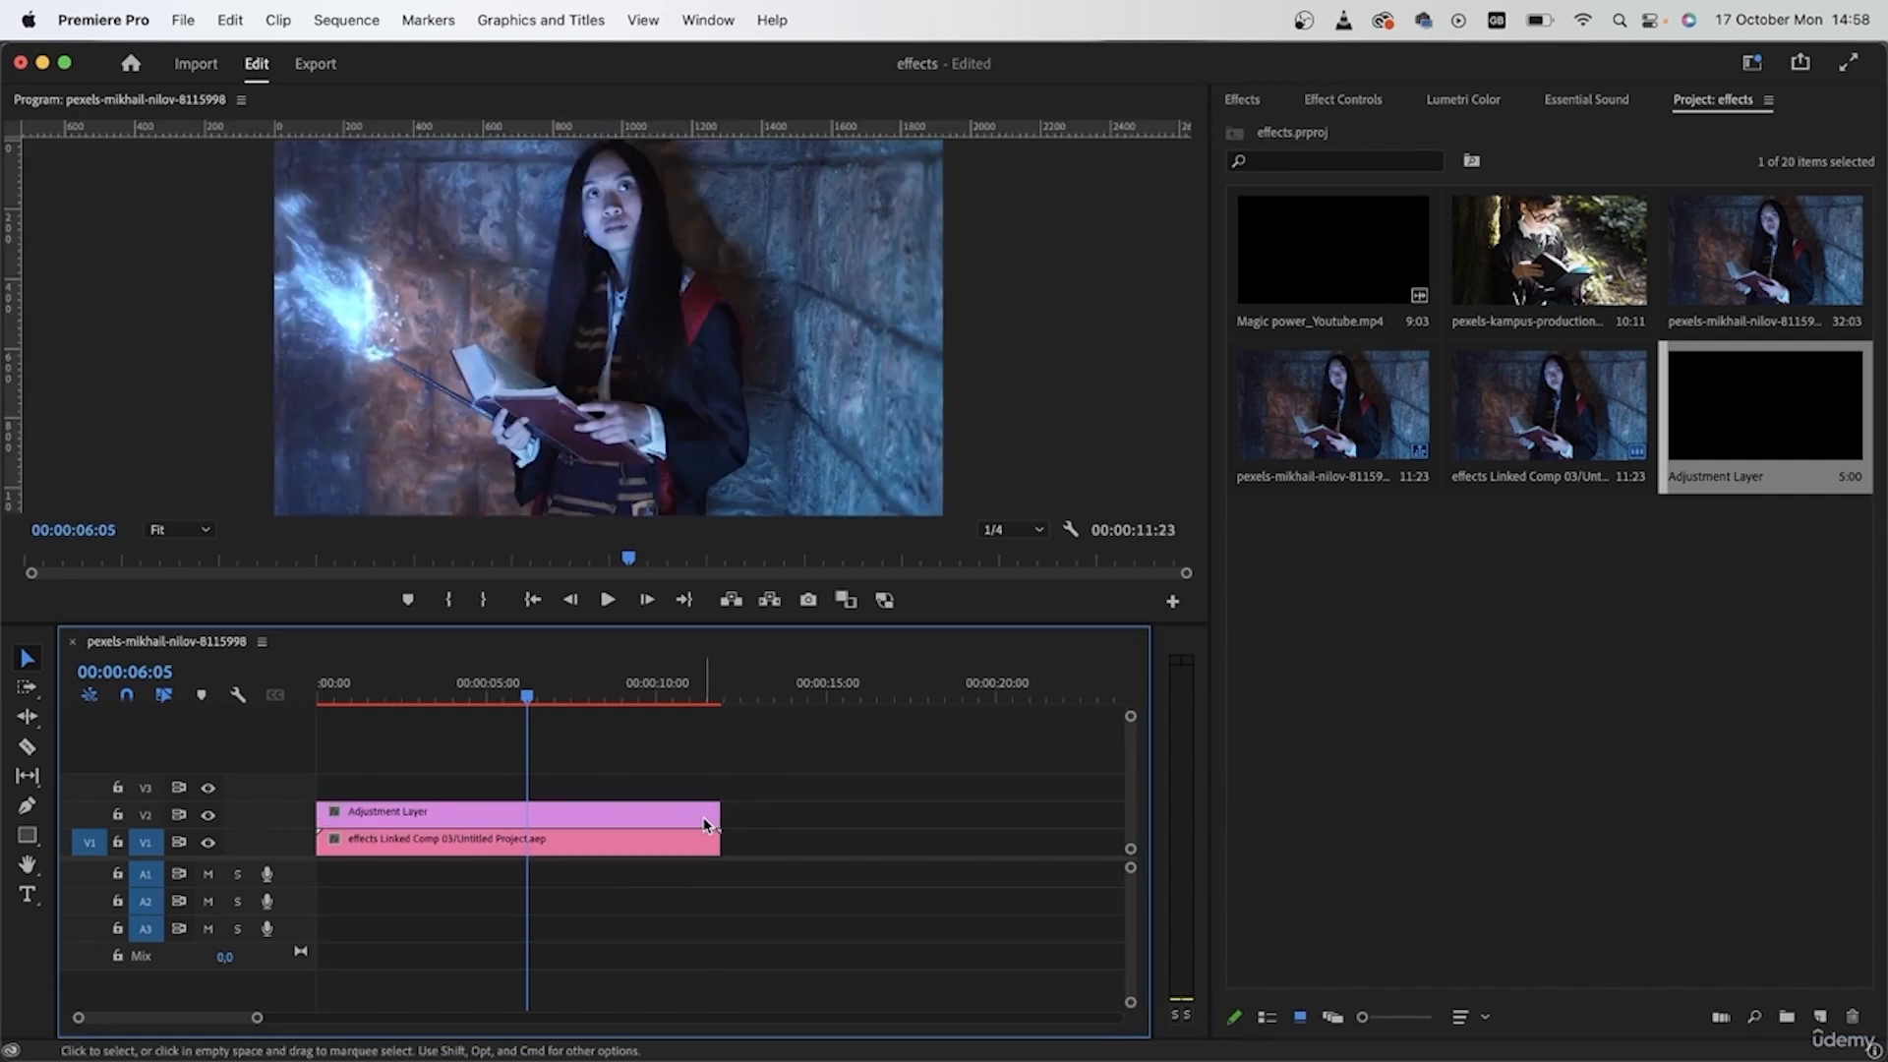
- In the adjustment layer's Lumetri Basic Correction, set contrast 18,1, temperature -2,9 and saturation 106,9, and lower the shadows slightly
click(1465, 100)
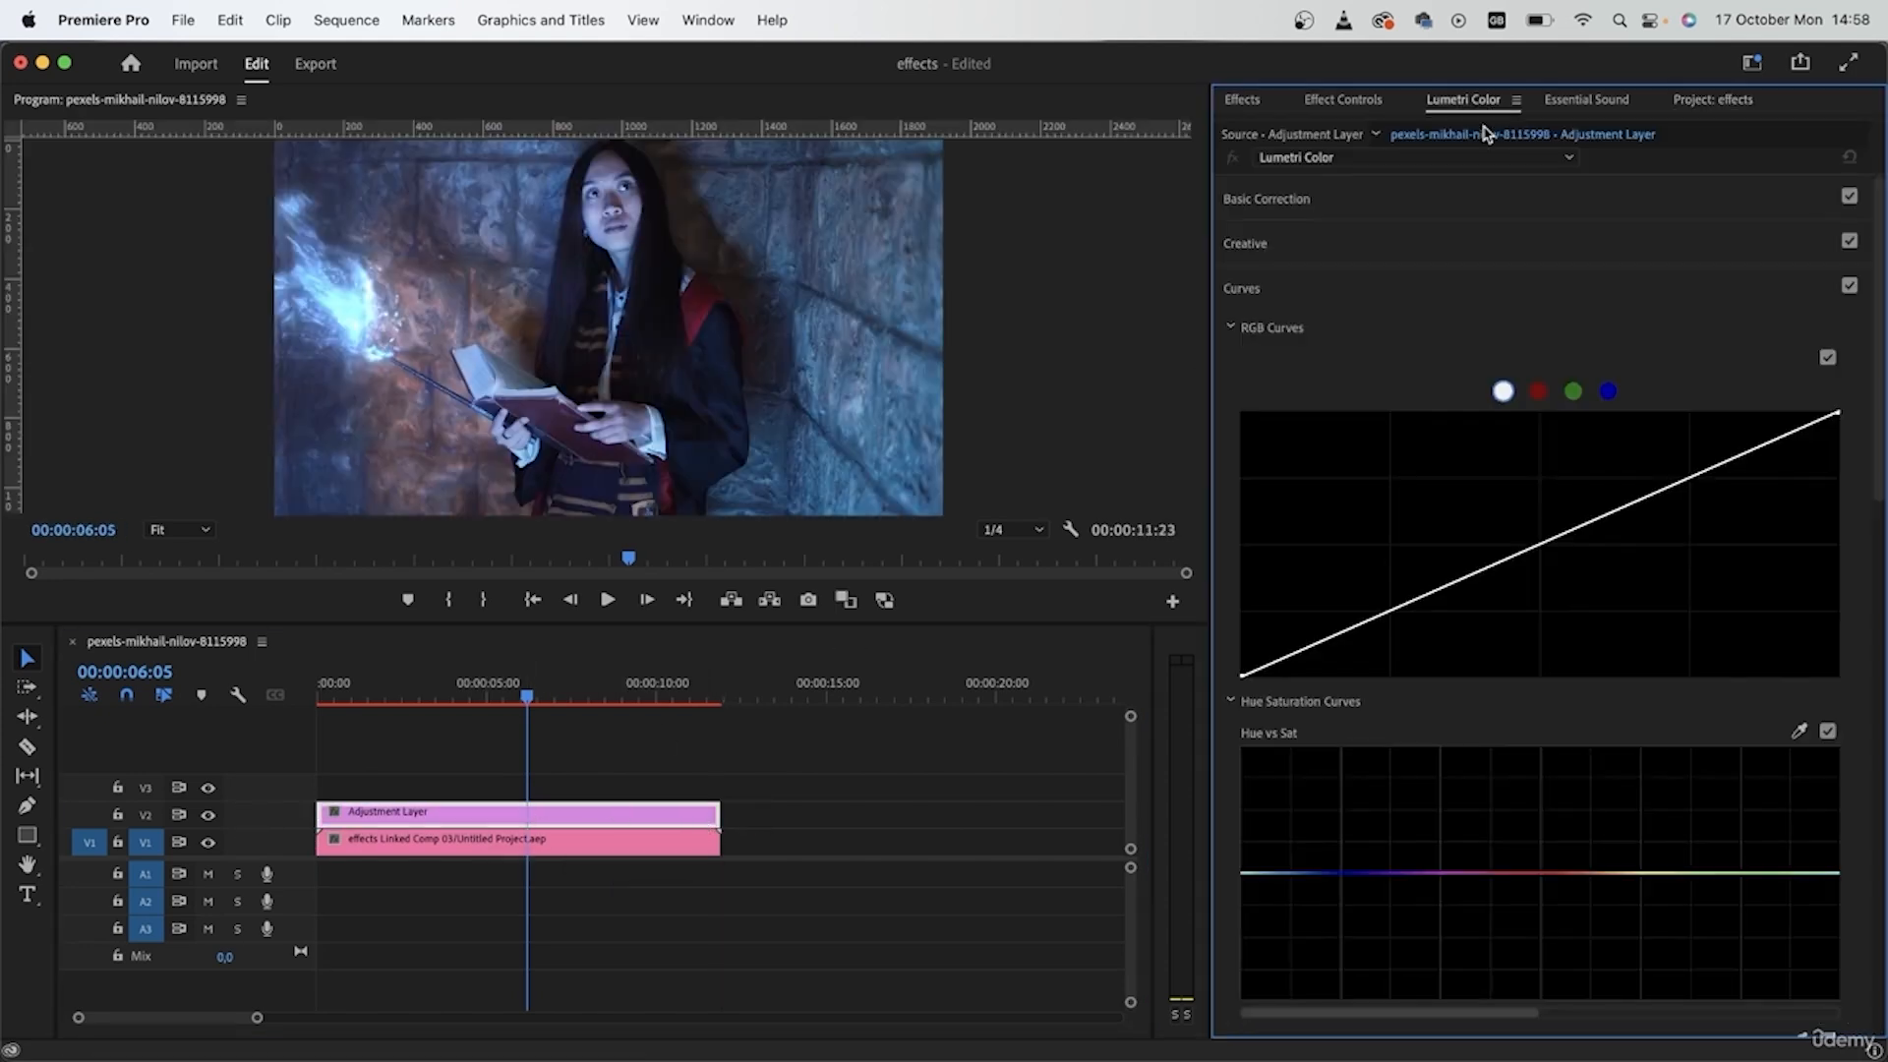
click(1292, 201)
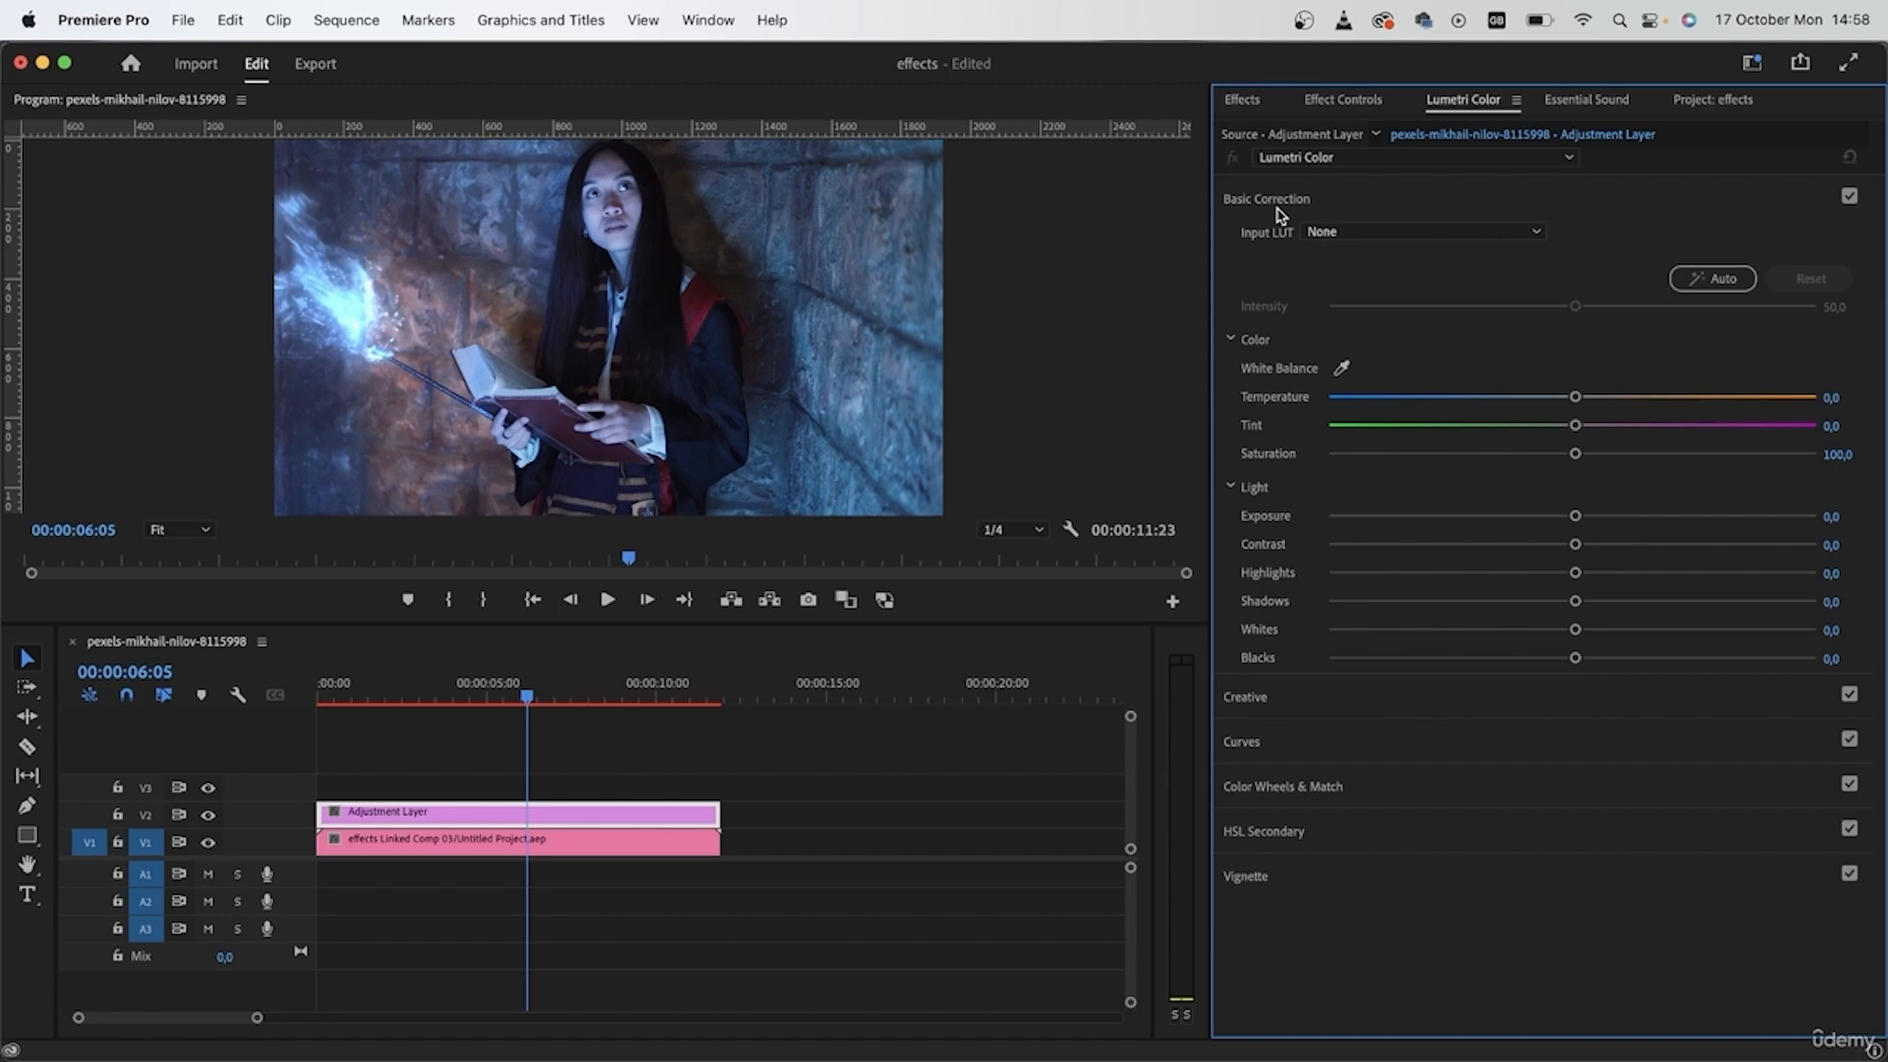
drag(1578, 547, 1615, 544)
drag(1575, 397, 1590, 456)
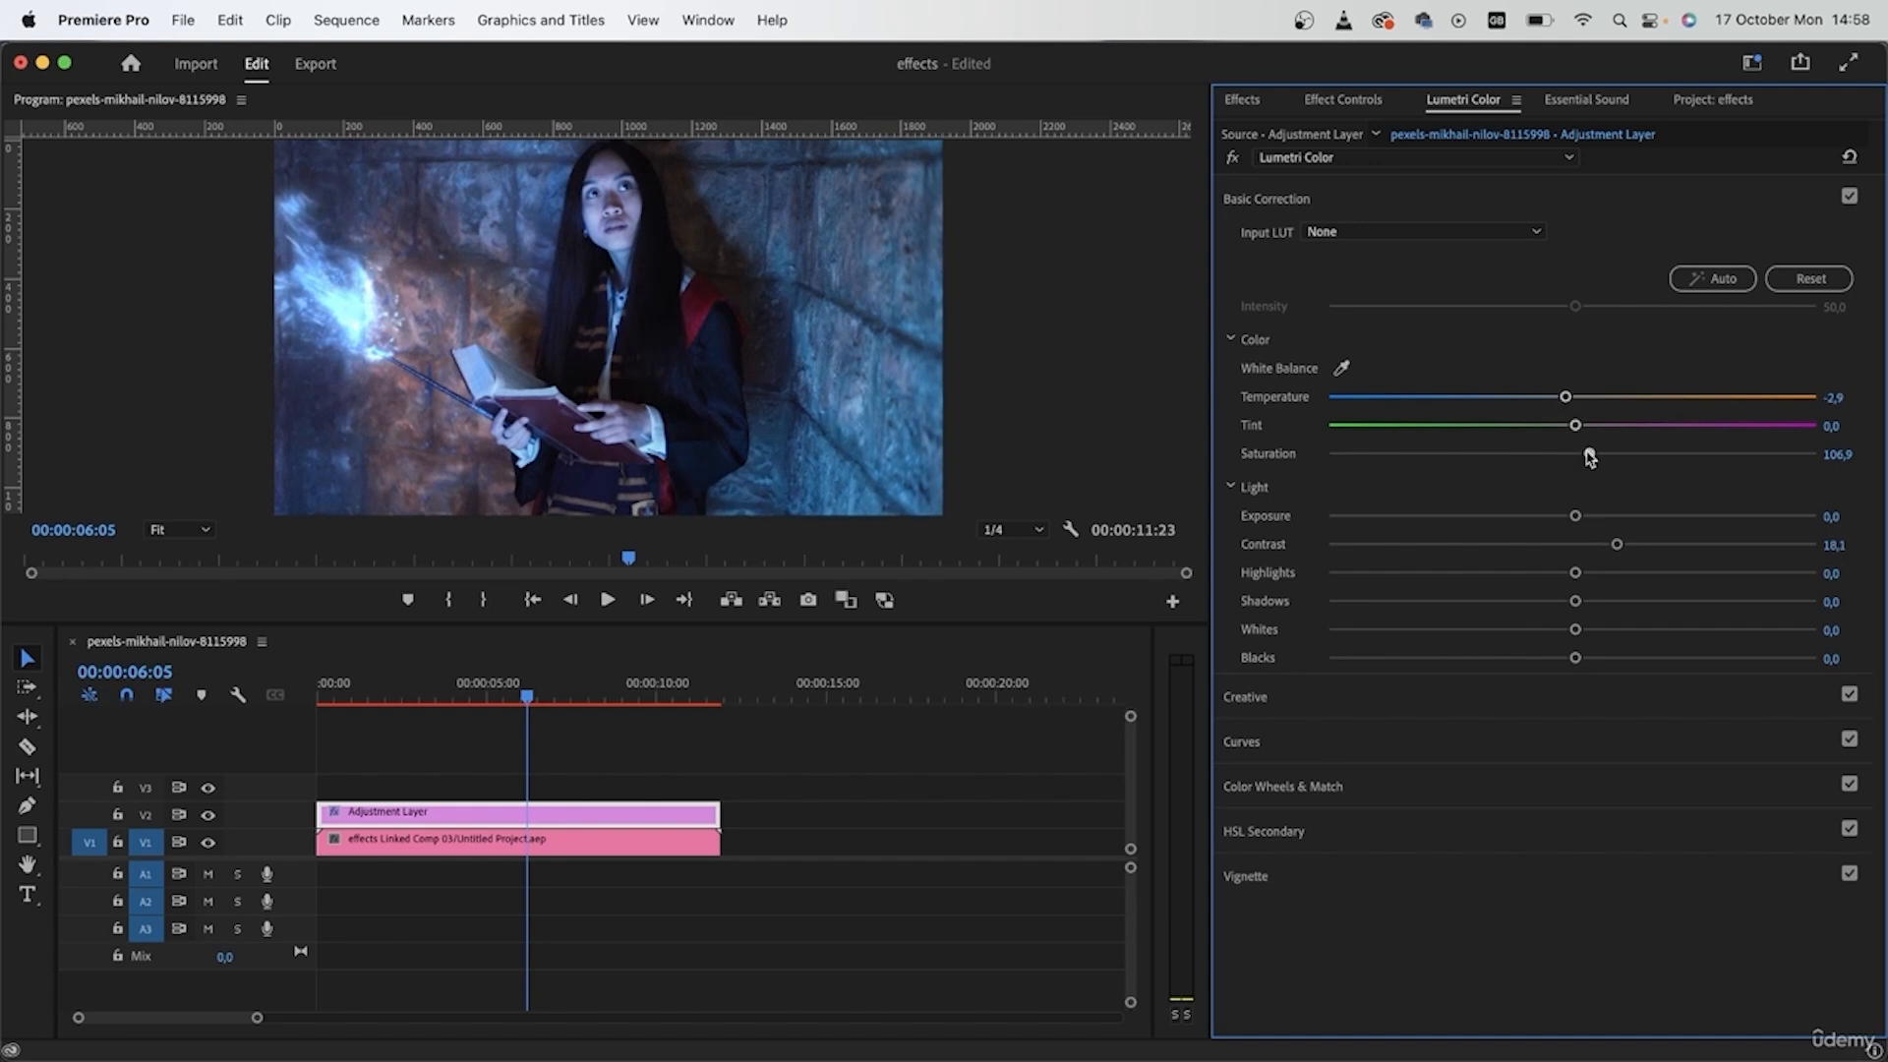
drag(1577, 602, 1532, 602)
- Raise the Vibrance slightly in the adjustment layer's Creative settings
click(1357, 697)
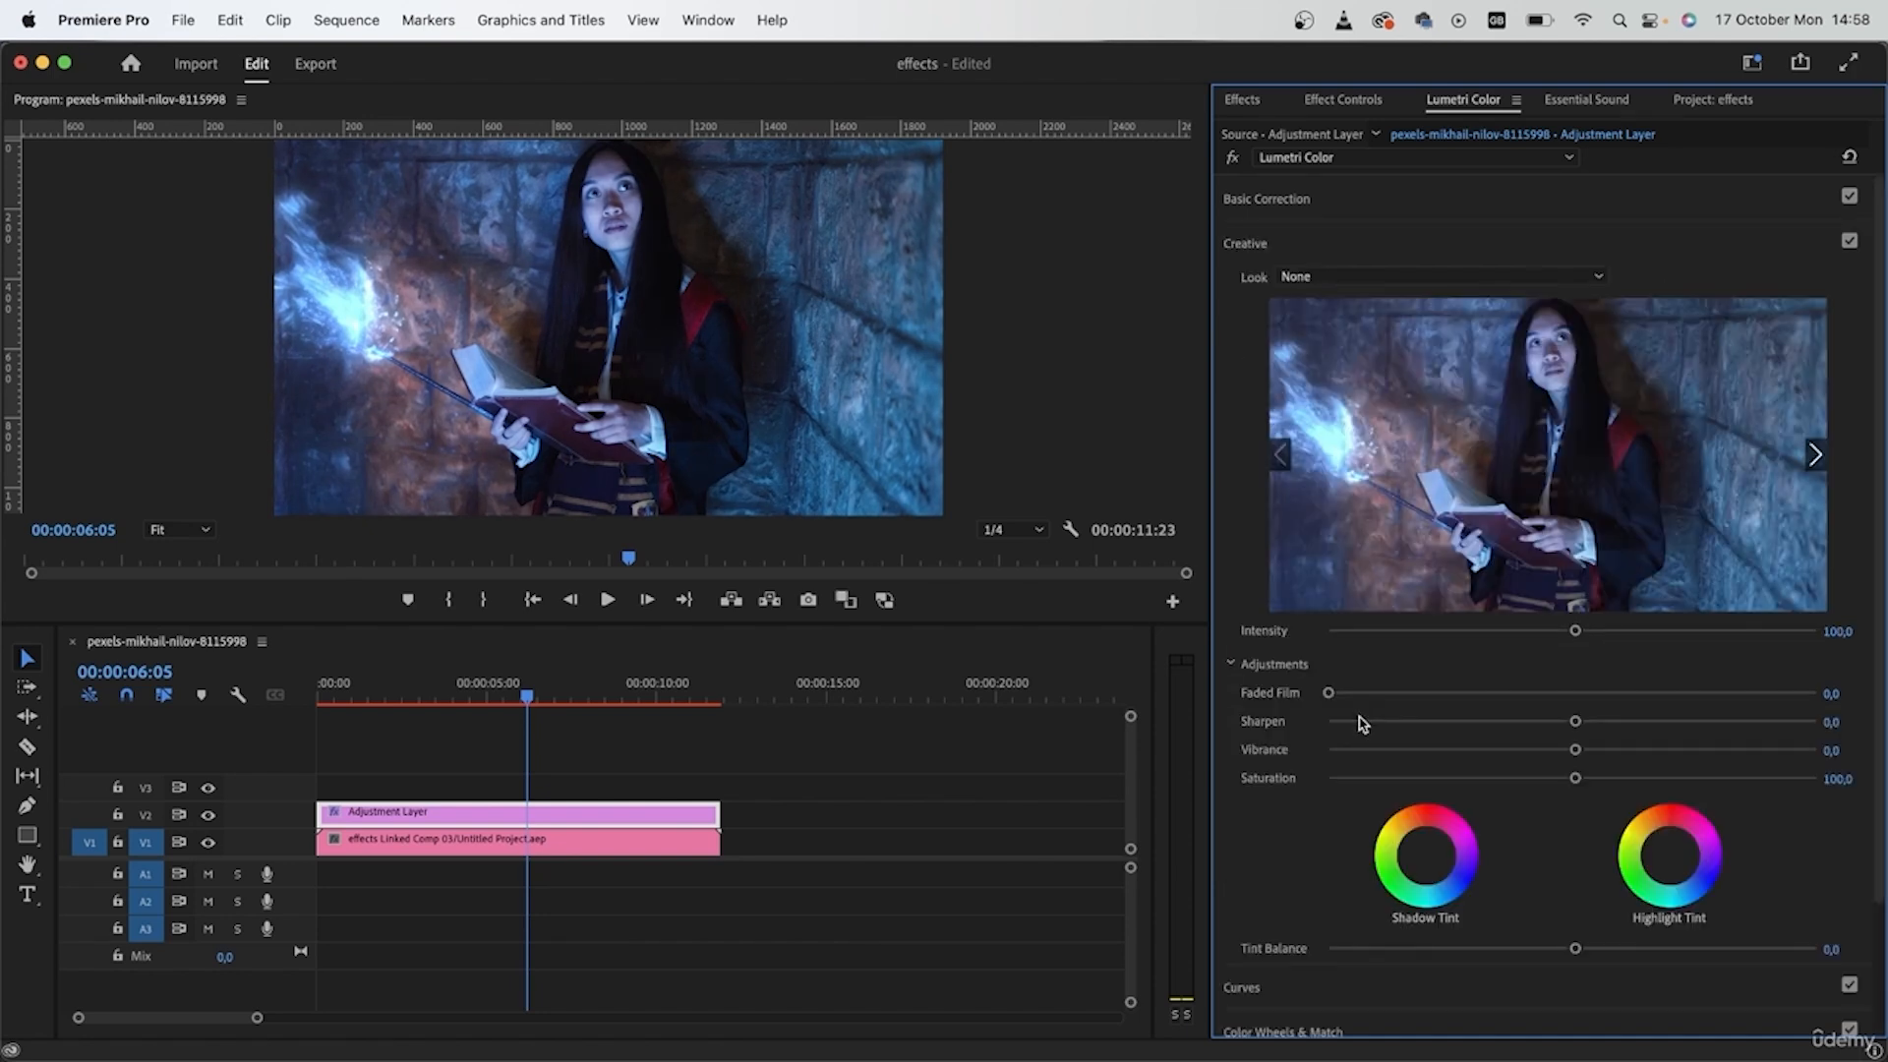
drag(1576, 755, 1613, 754)
scroll(1298, 818, down, 3)
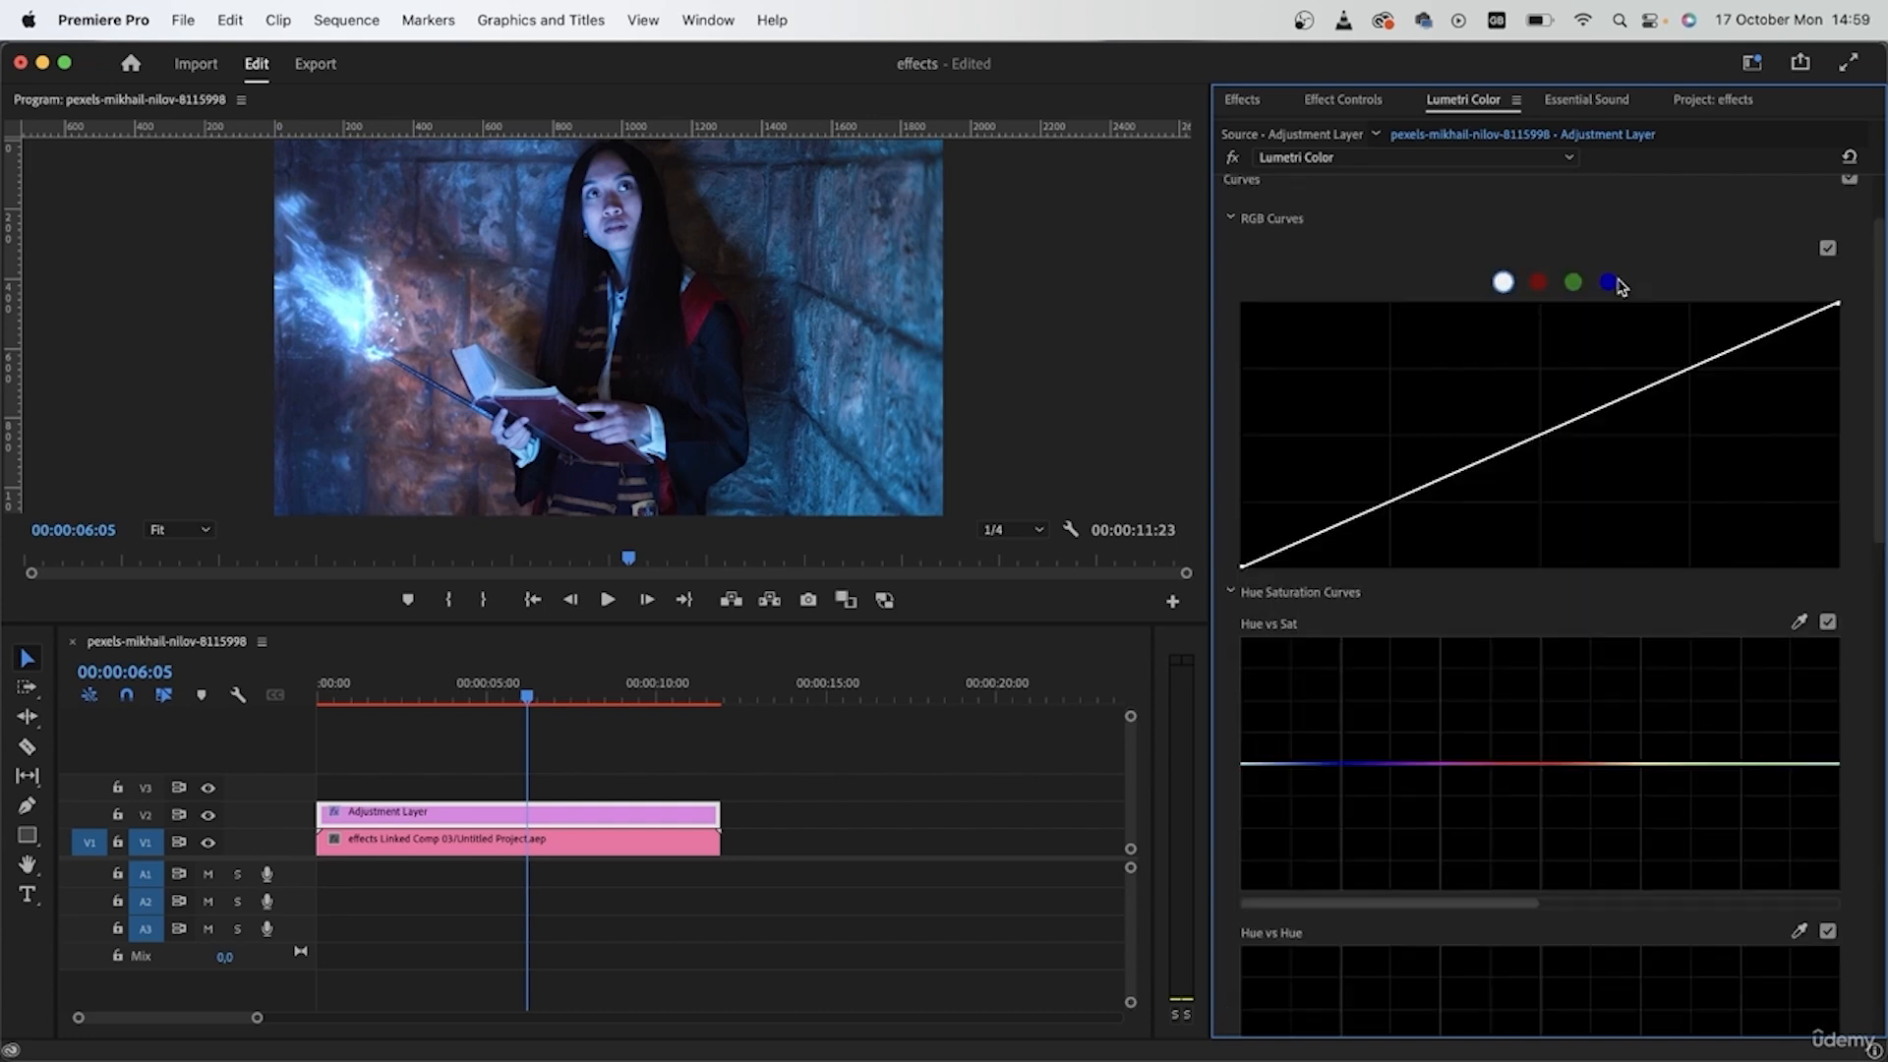
- Lift the blue RGB curve slightly in the shadows and pull the green curve slightly down in the highlights
click(1609, 282)
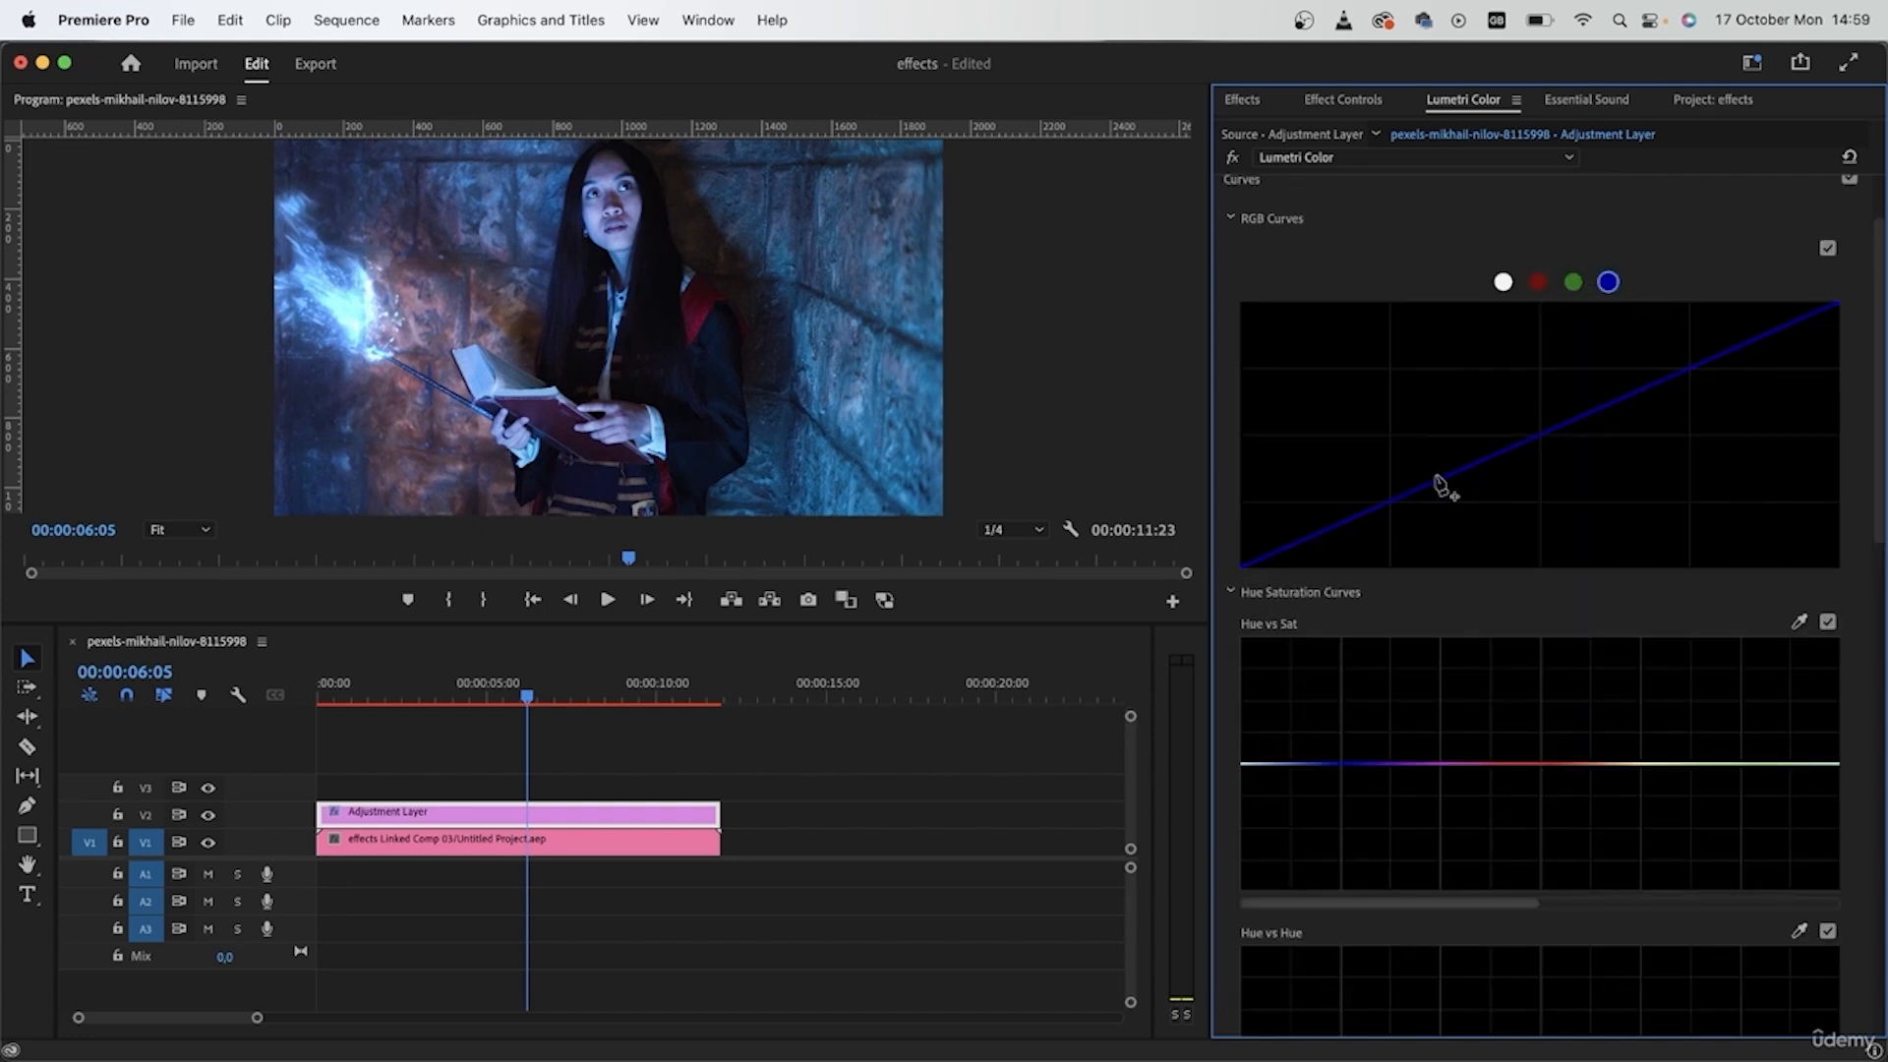
click(1407, 491)
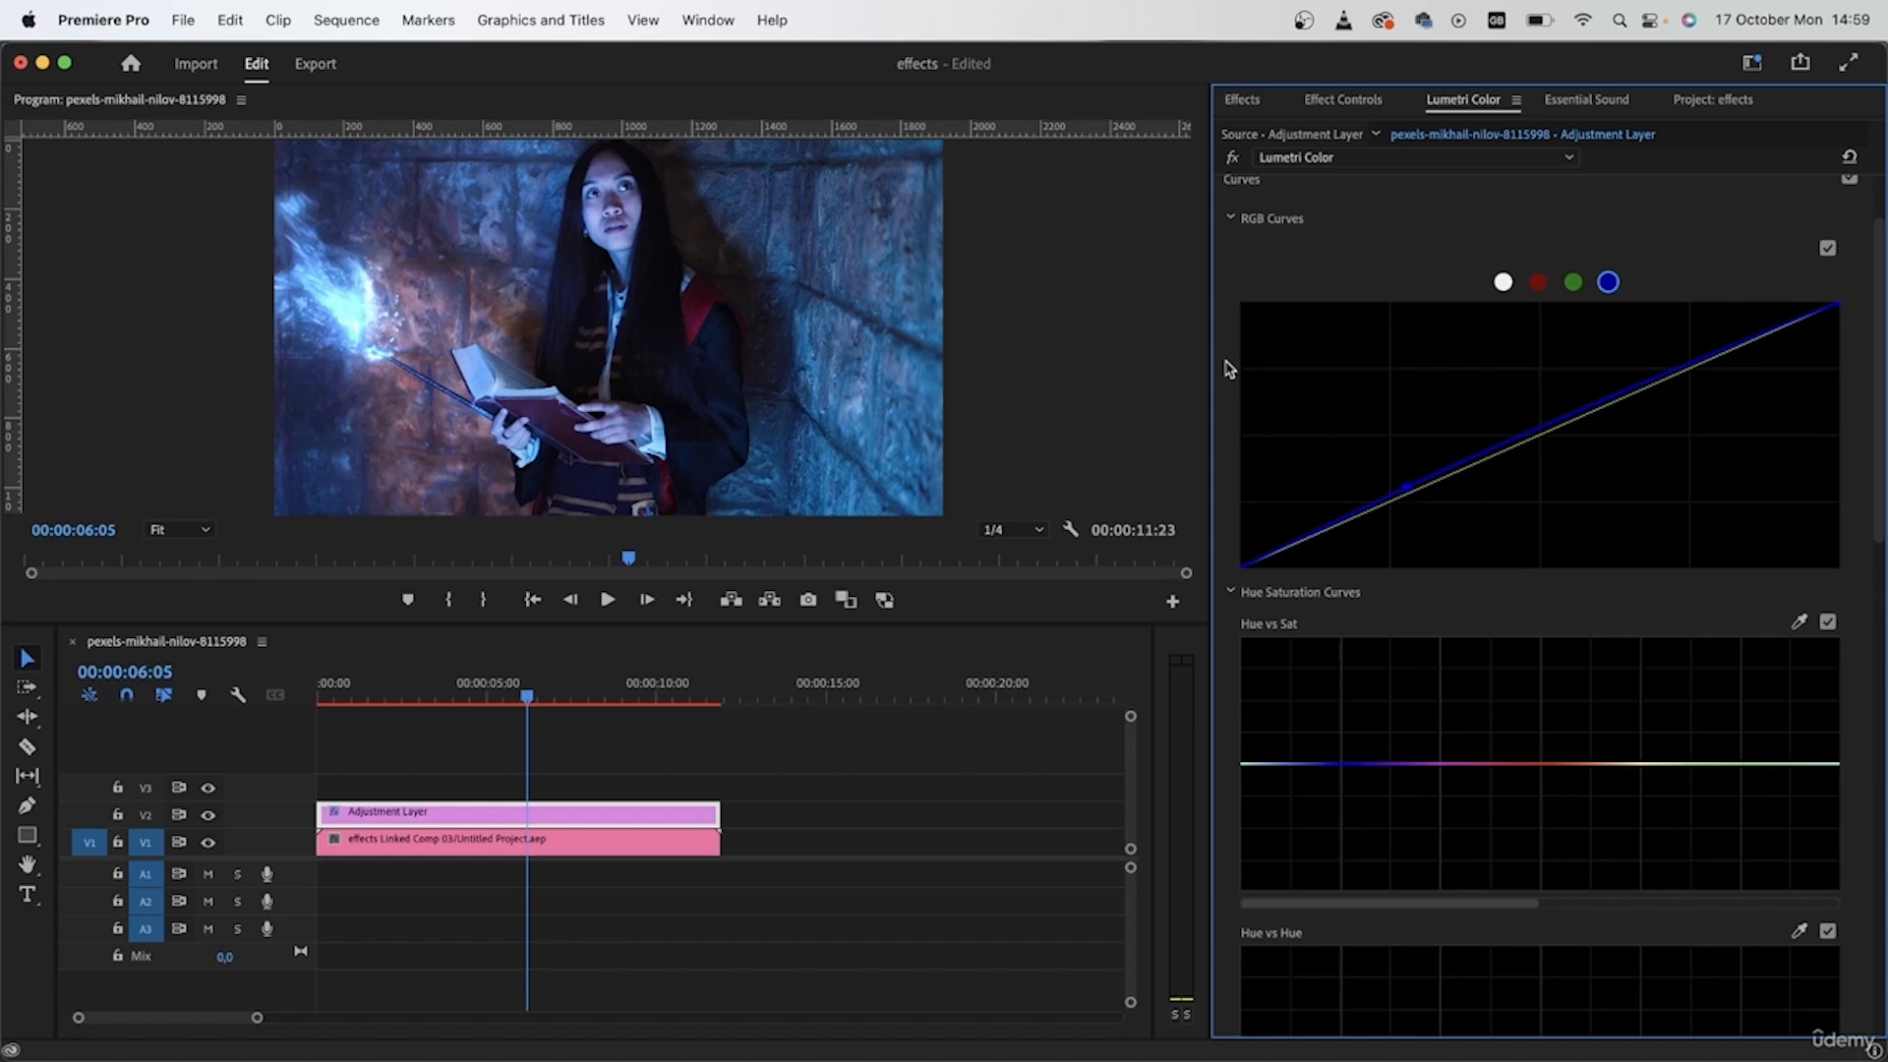
click(1574, 283)
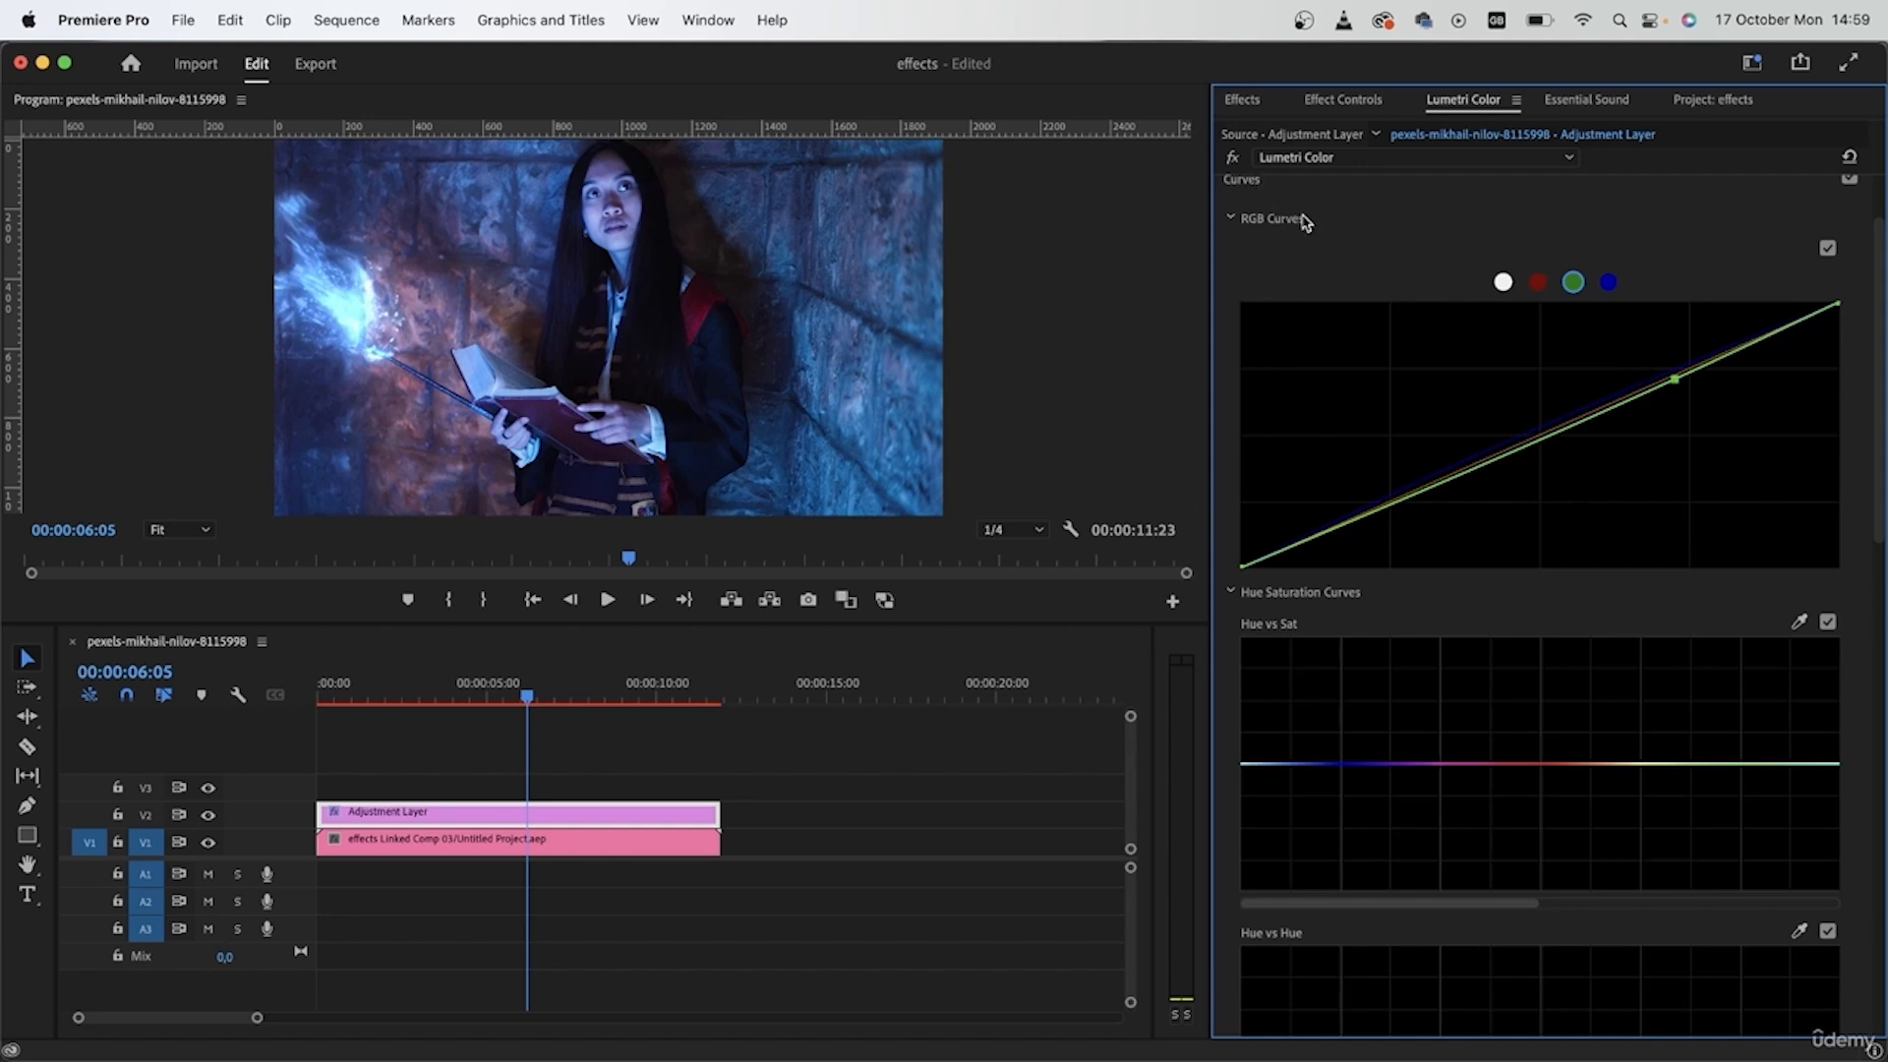
click(1229, 221)
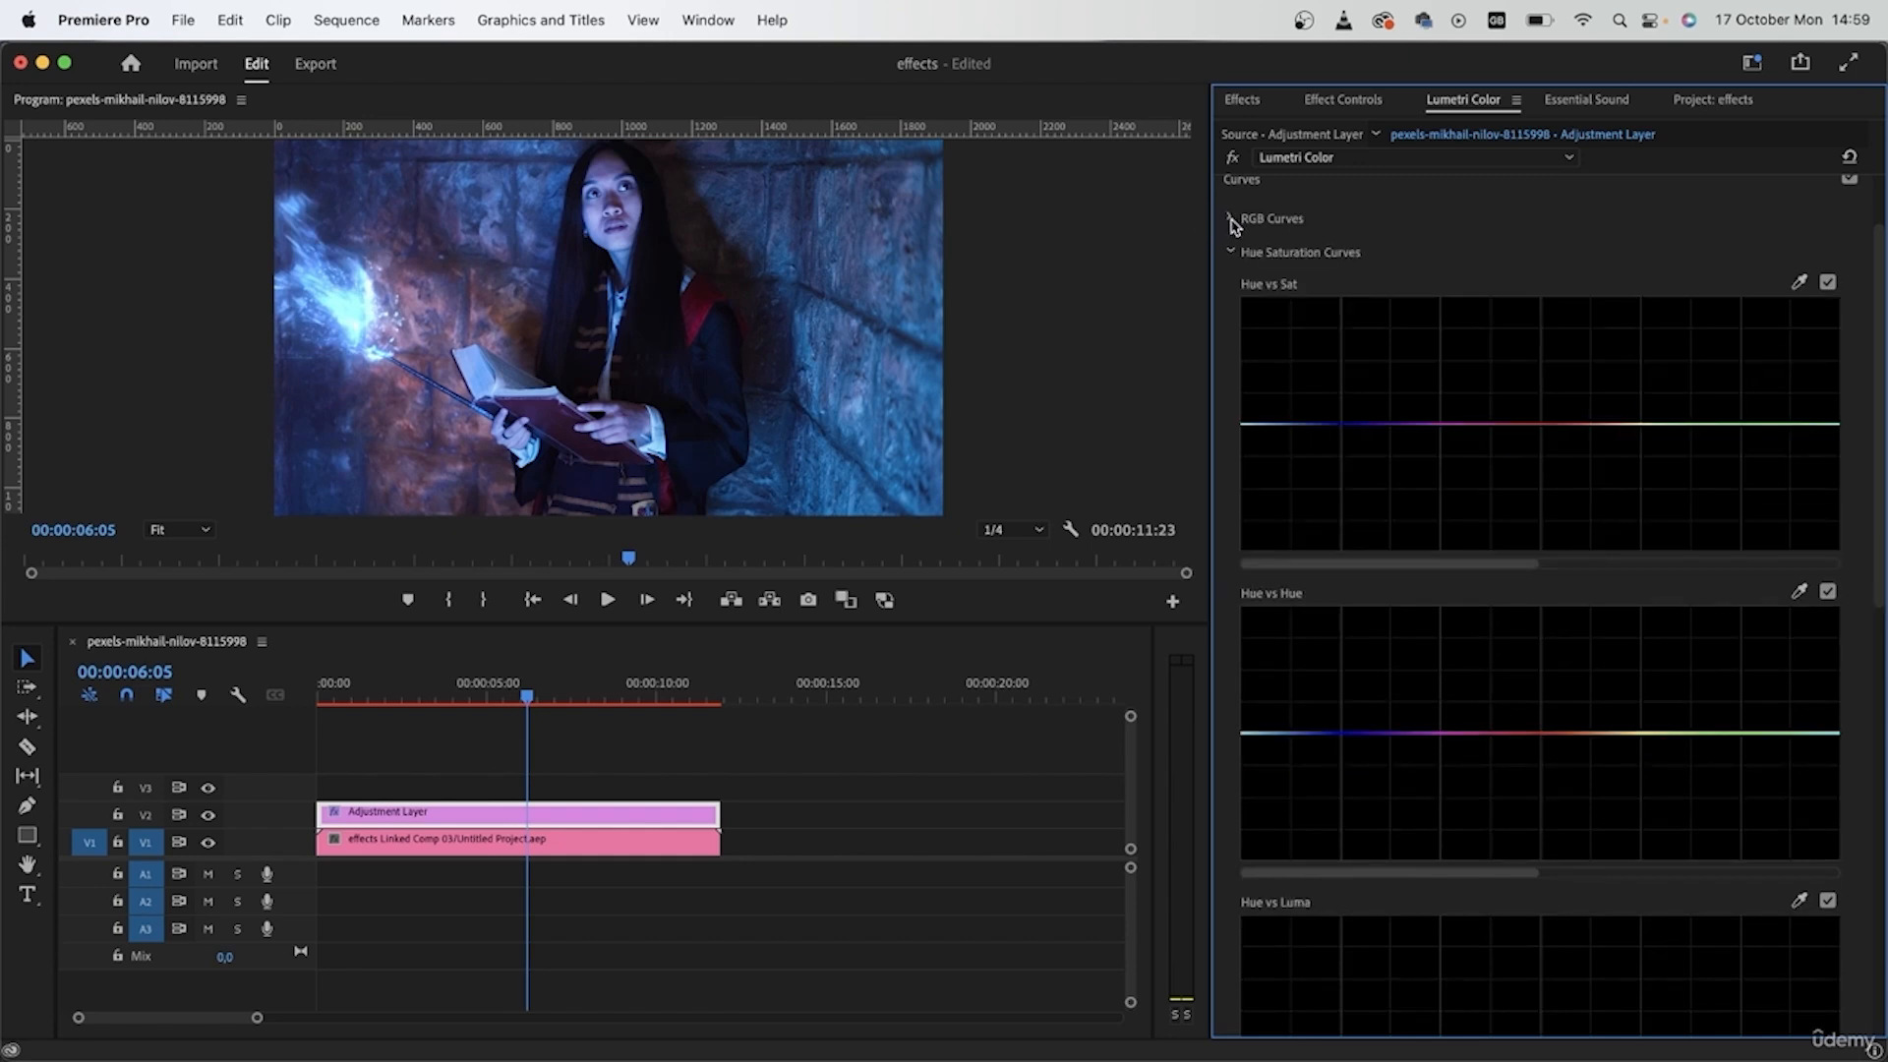
click(1230, 253)
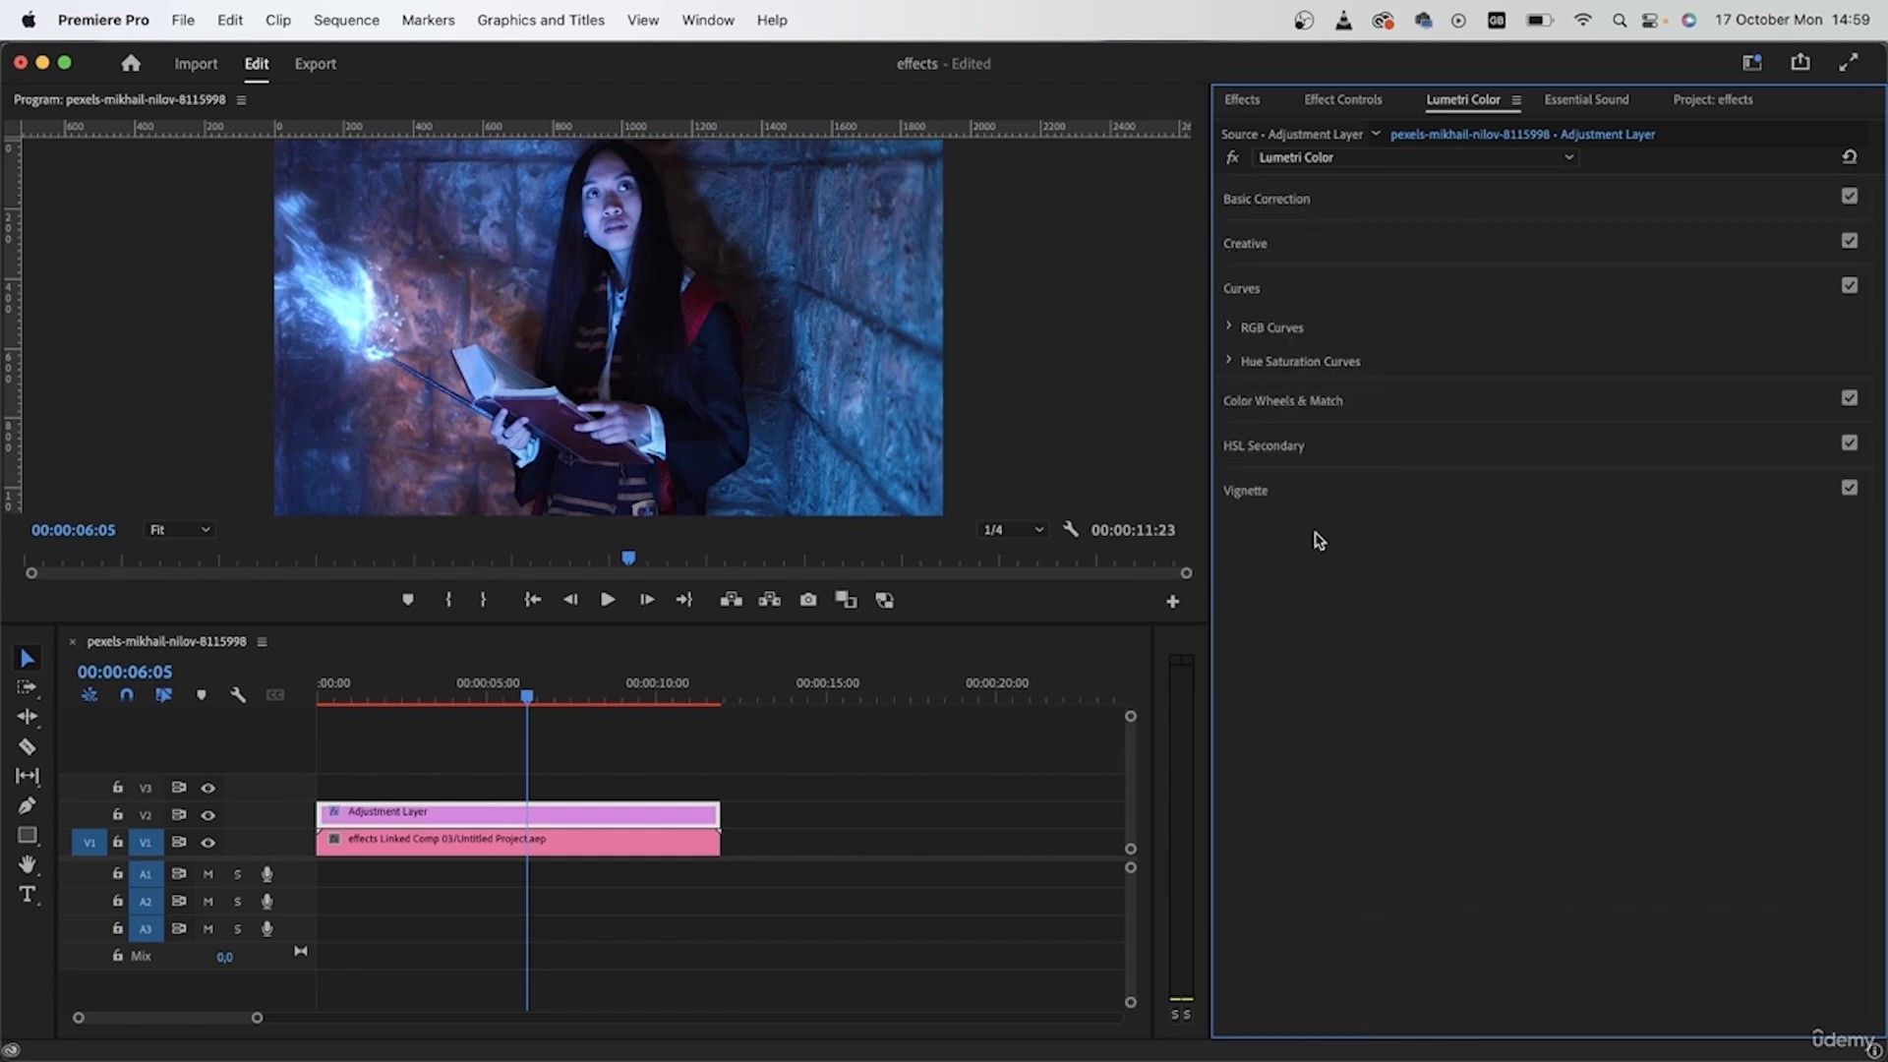
- Set the adjustment layer's Vignette Amount to -0,2 and check the grade at 00:00:03:18
click(1269, 489)
drag(1572, 461, 1561, 460)
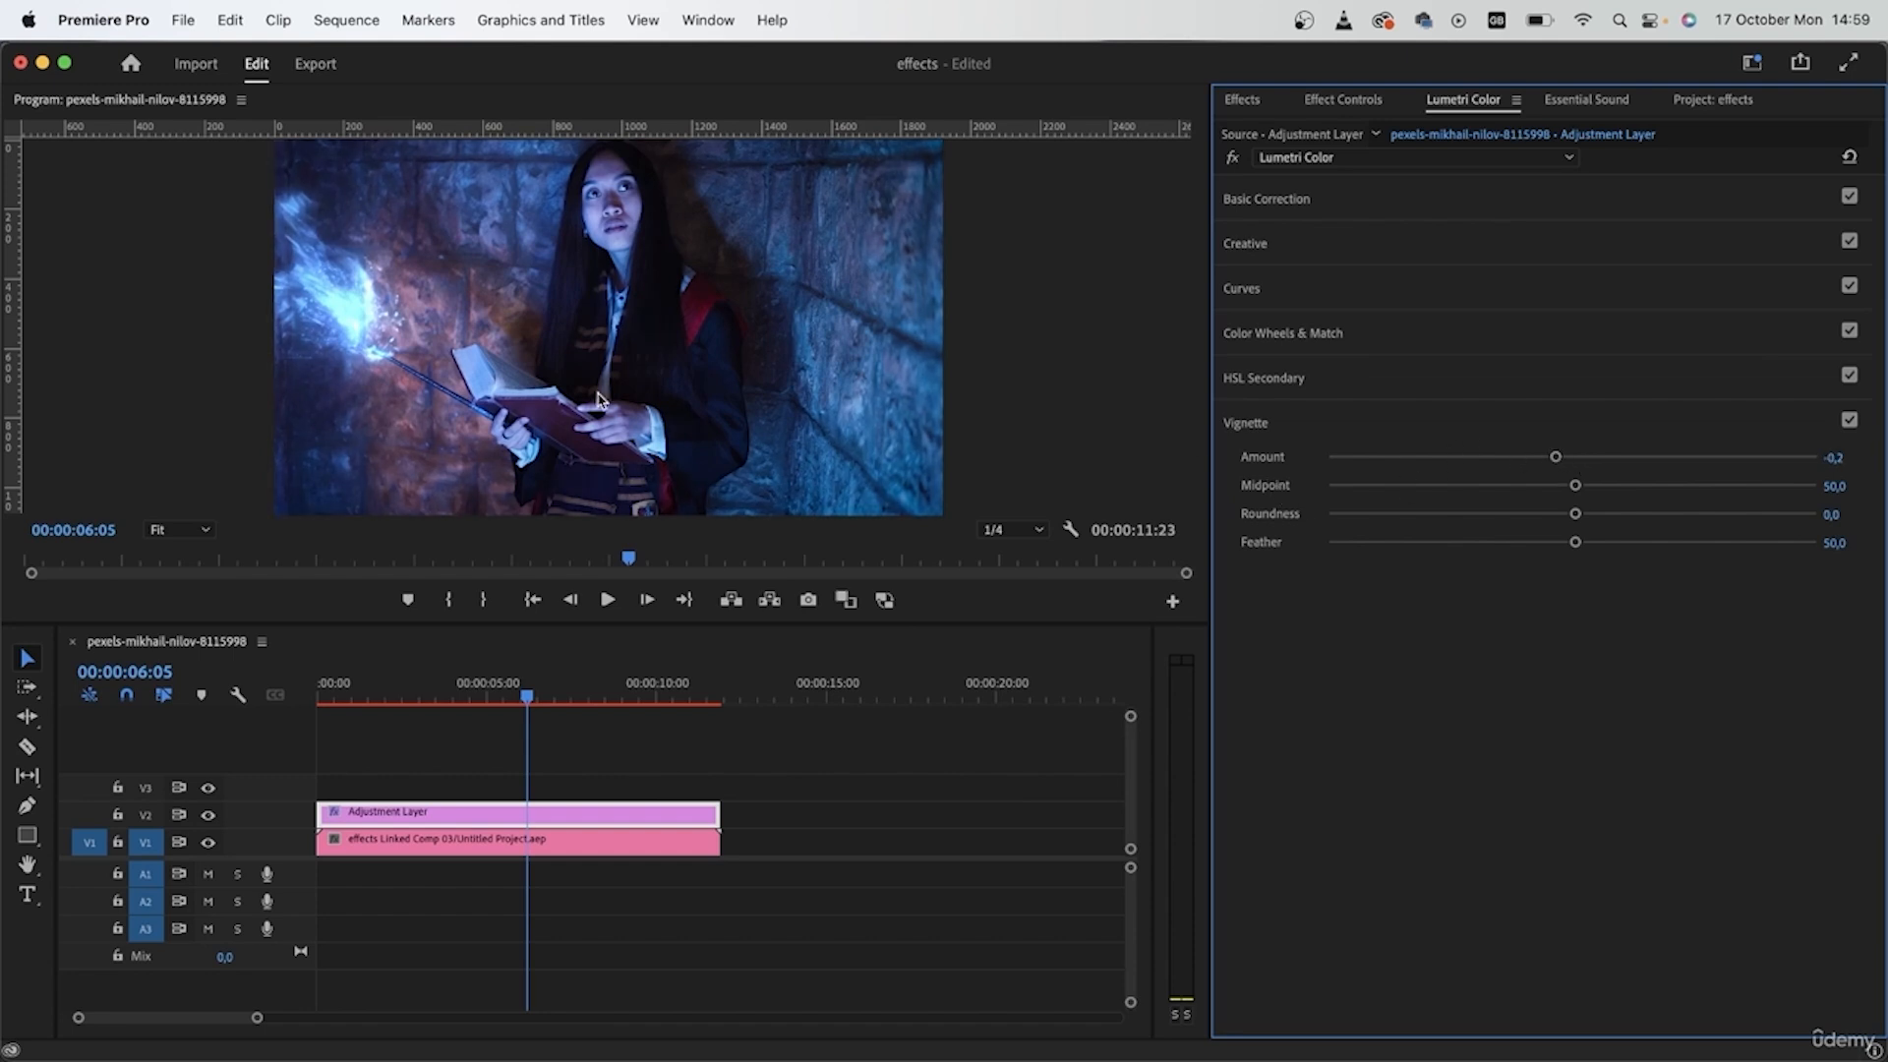
drag(551, 691, 443, 692)
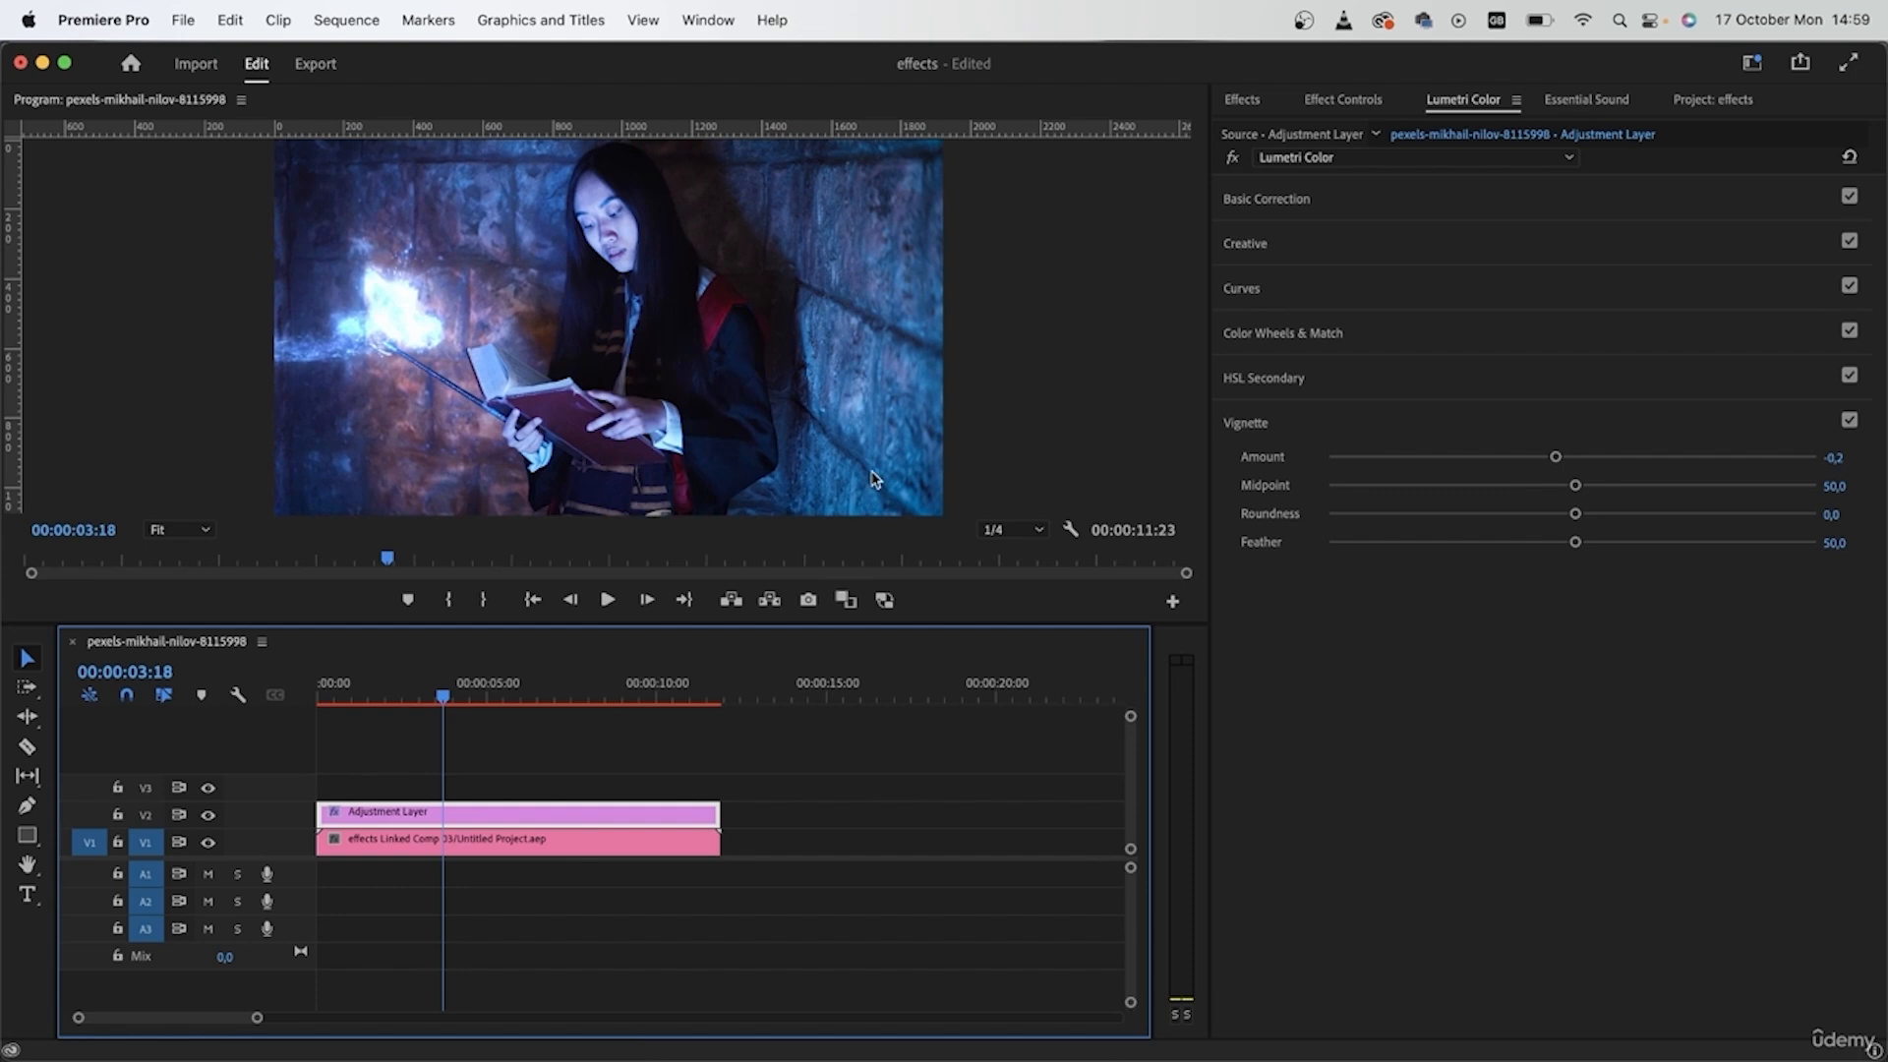
- Switch to After Effects, split the light flash layer at 0:00:02:21, delete its earlier part, and save the project
key(super+Tab)
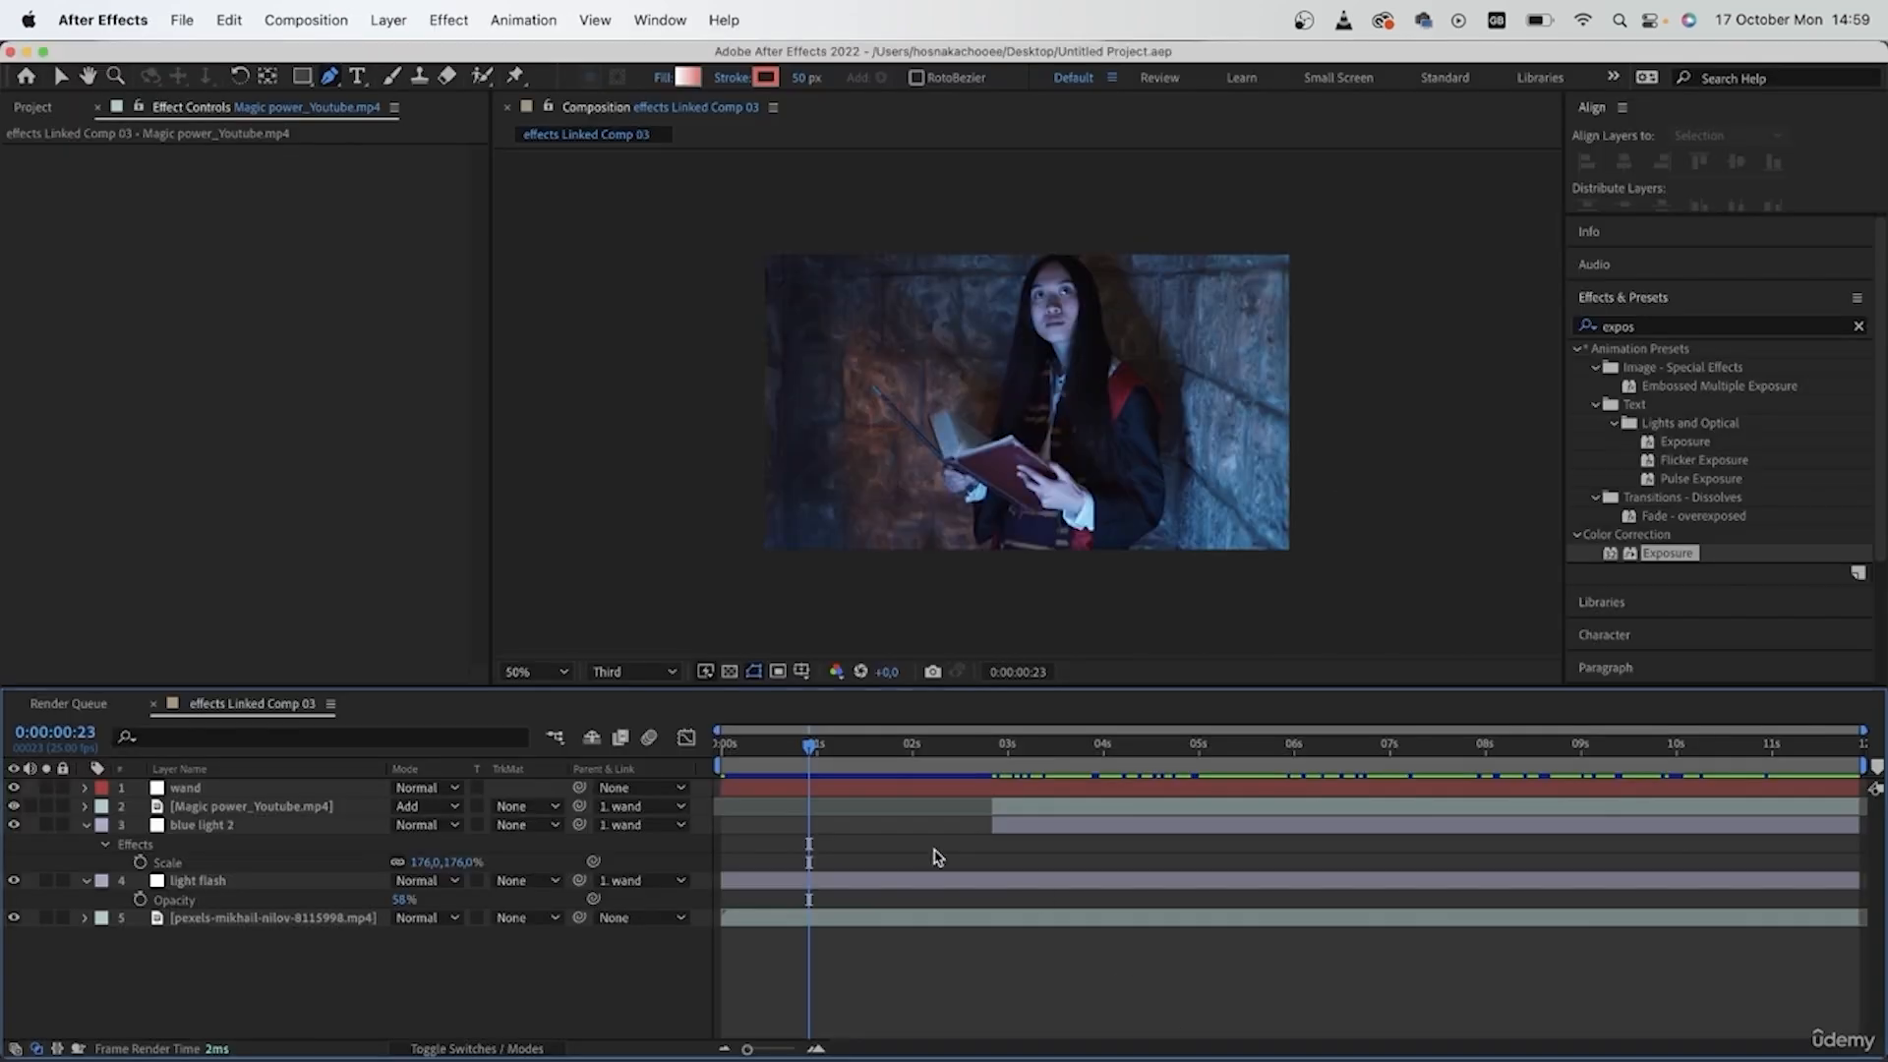
click(895, 885)
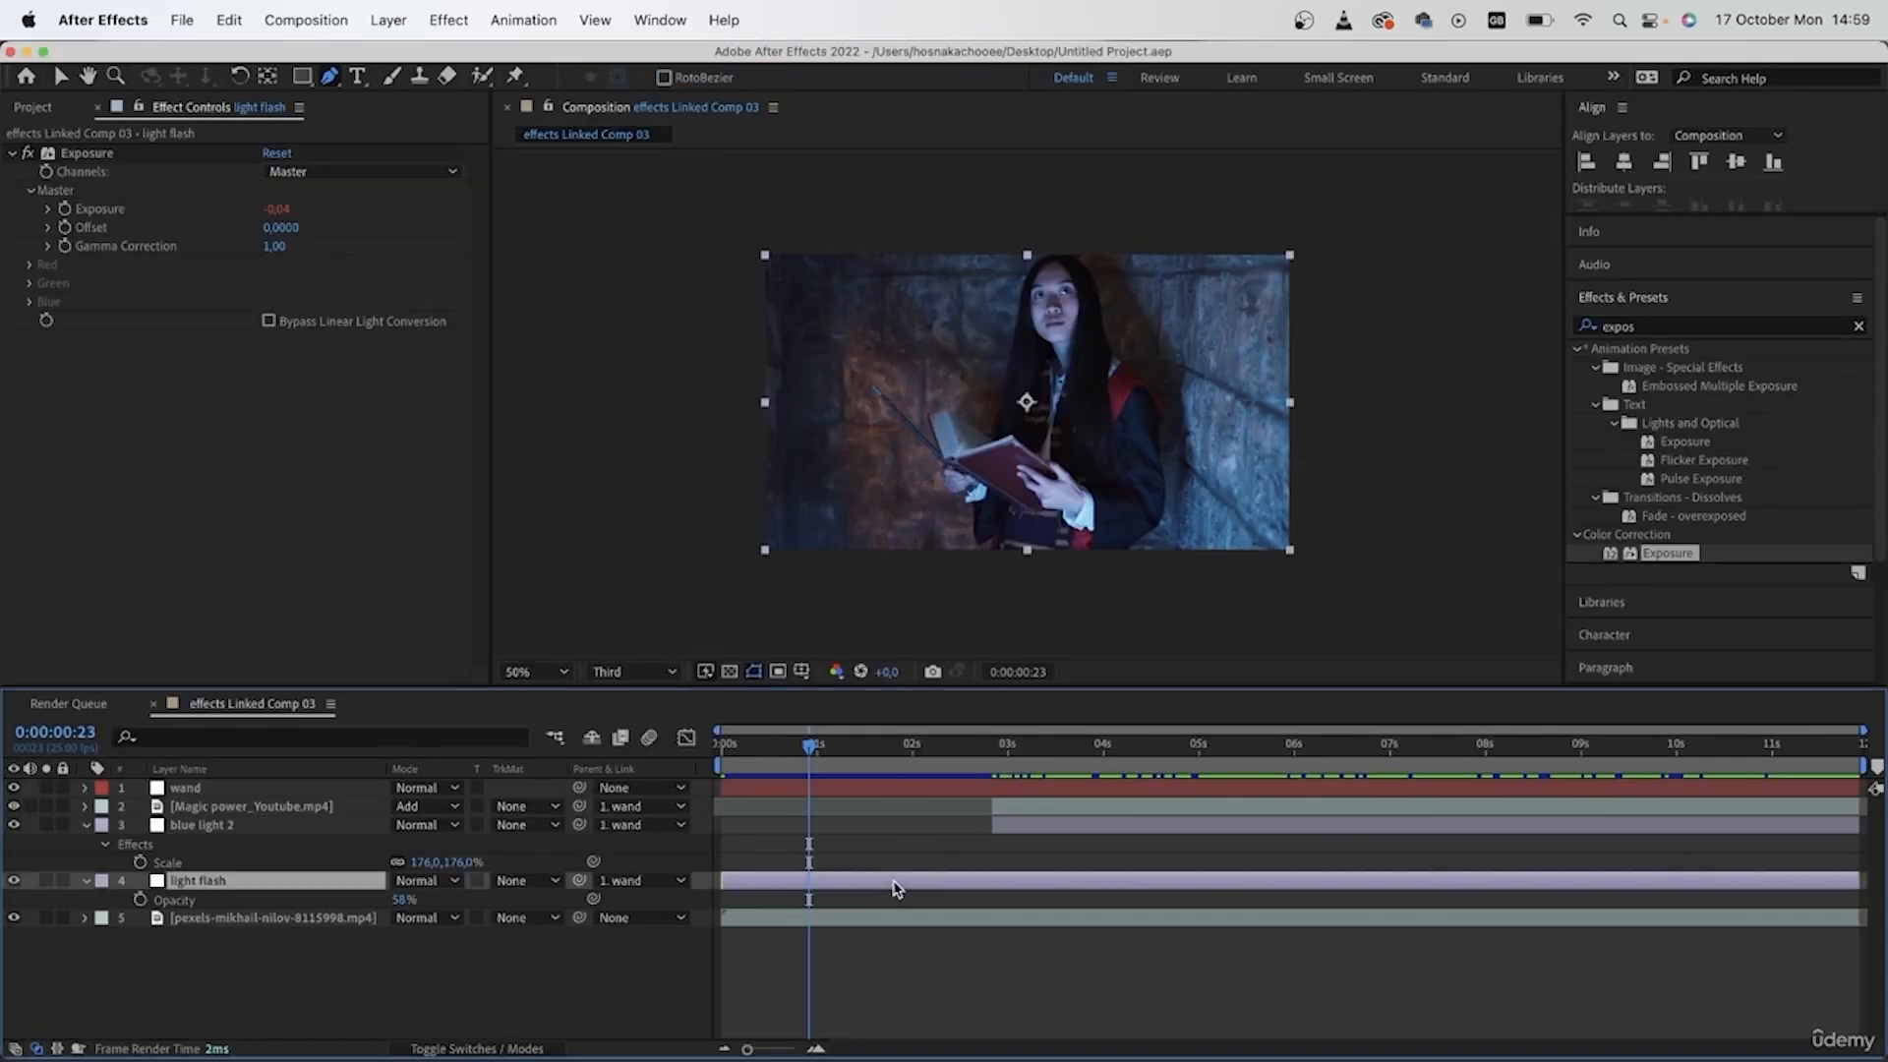
drag(1002, 760, 993, 801)
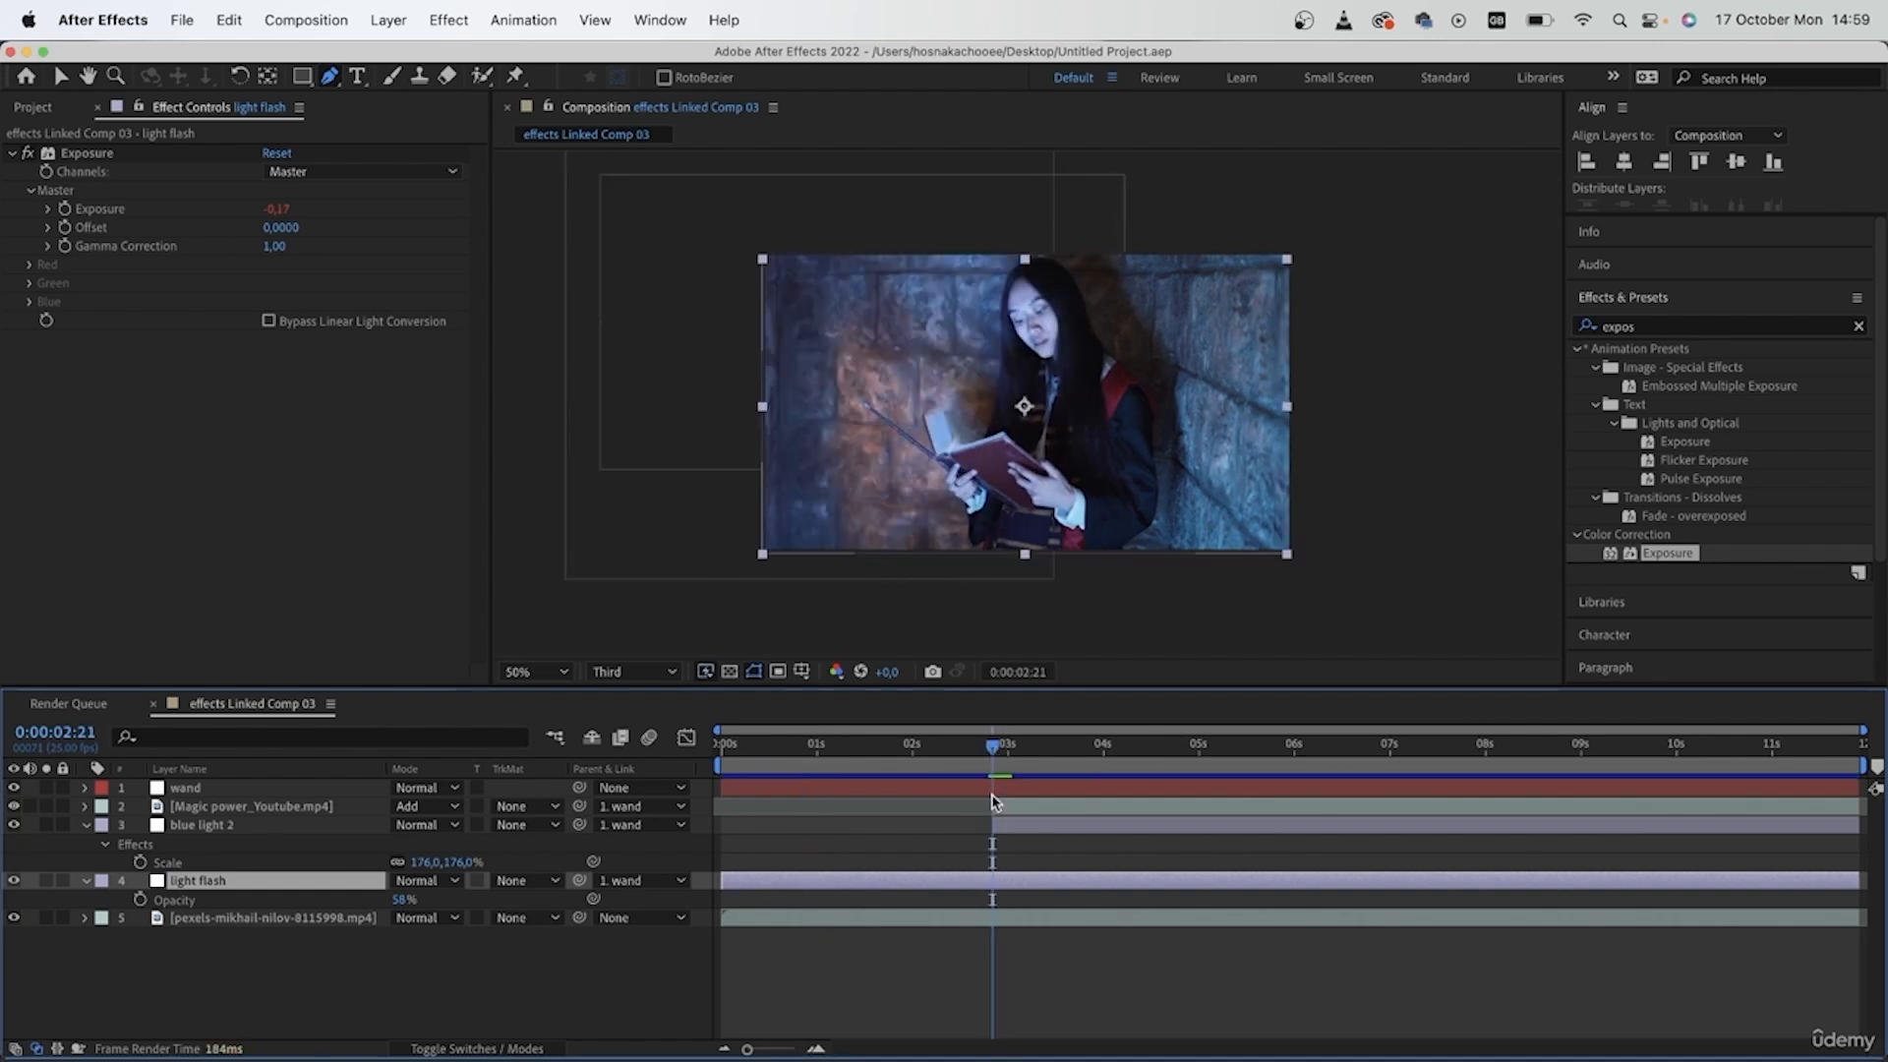
key(ctrl+shift+d)
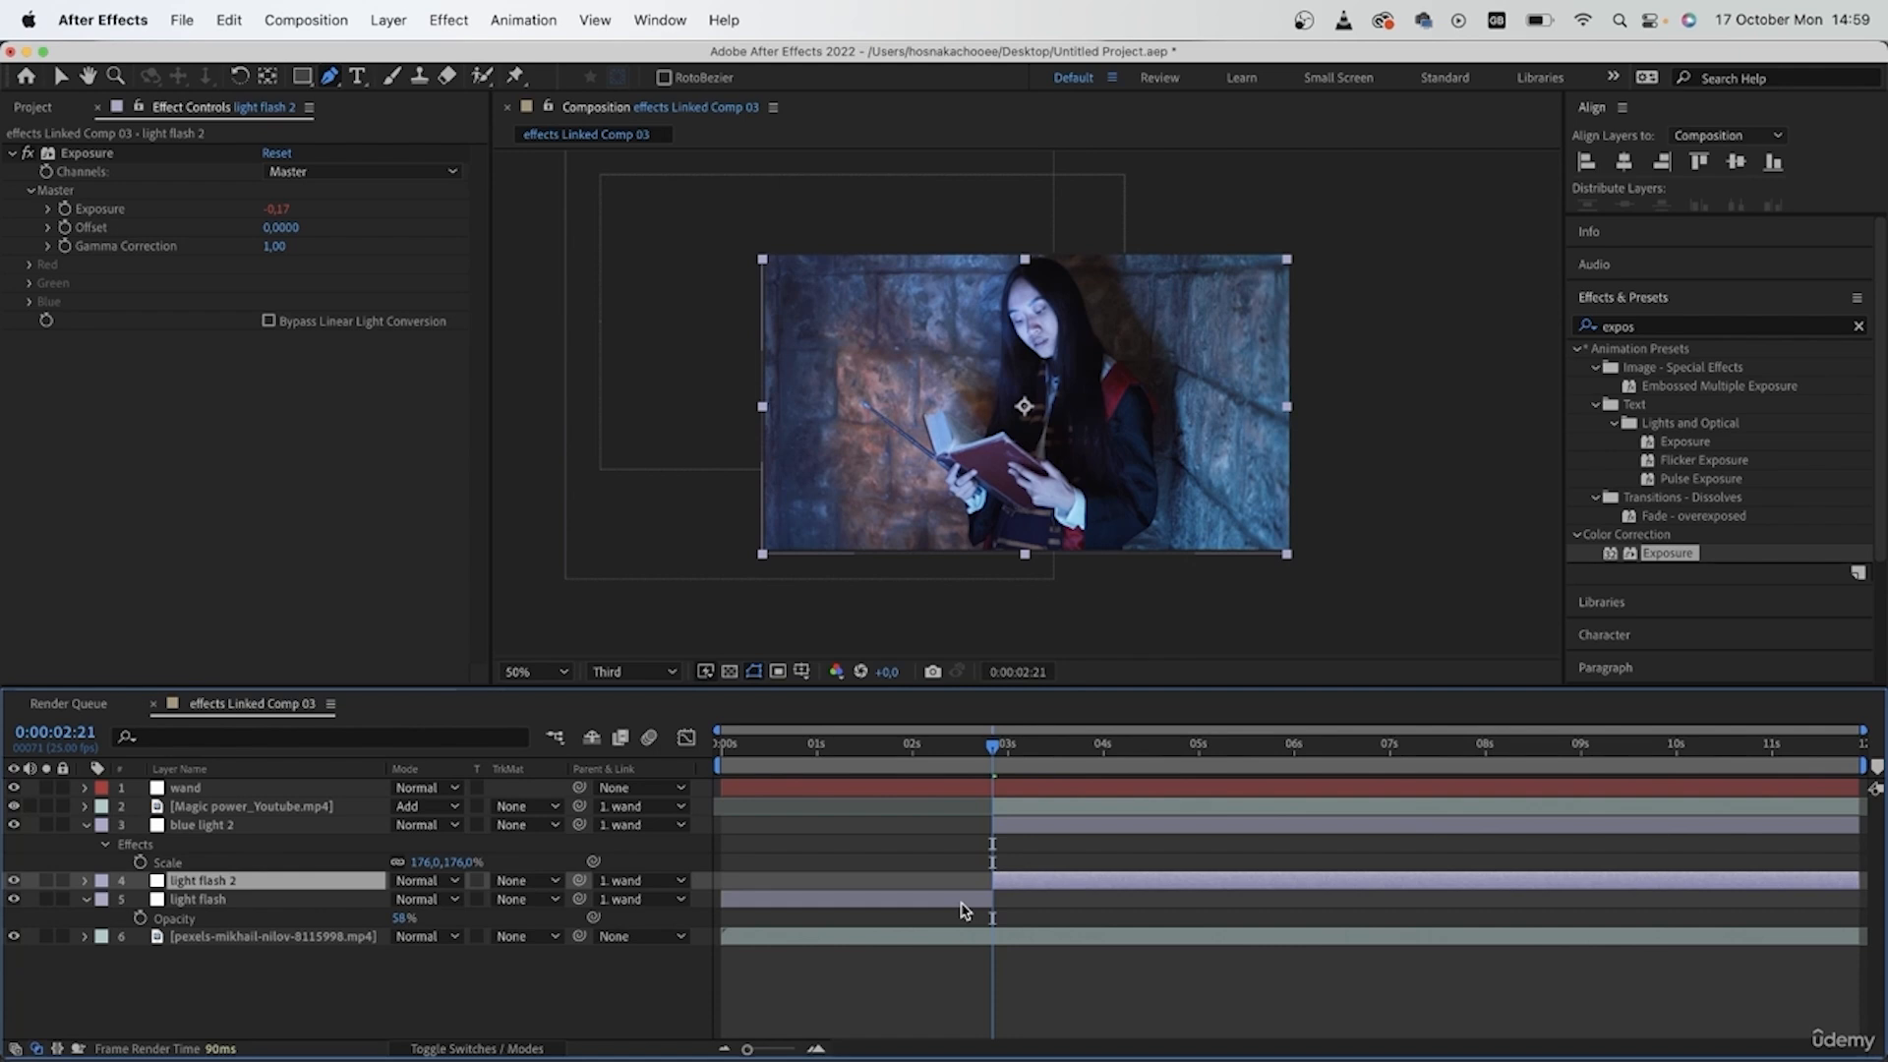
click(969, 900)
key(Delete)
key(super+s)
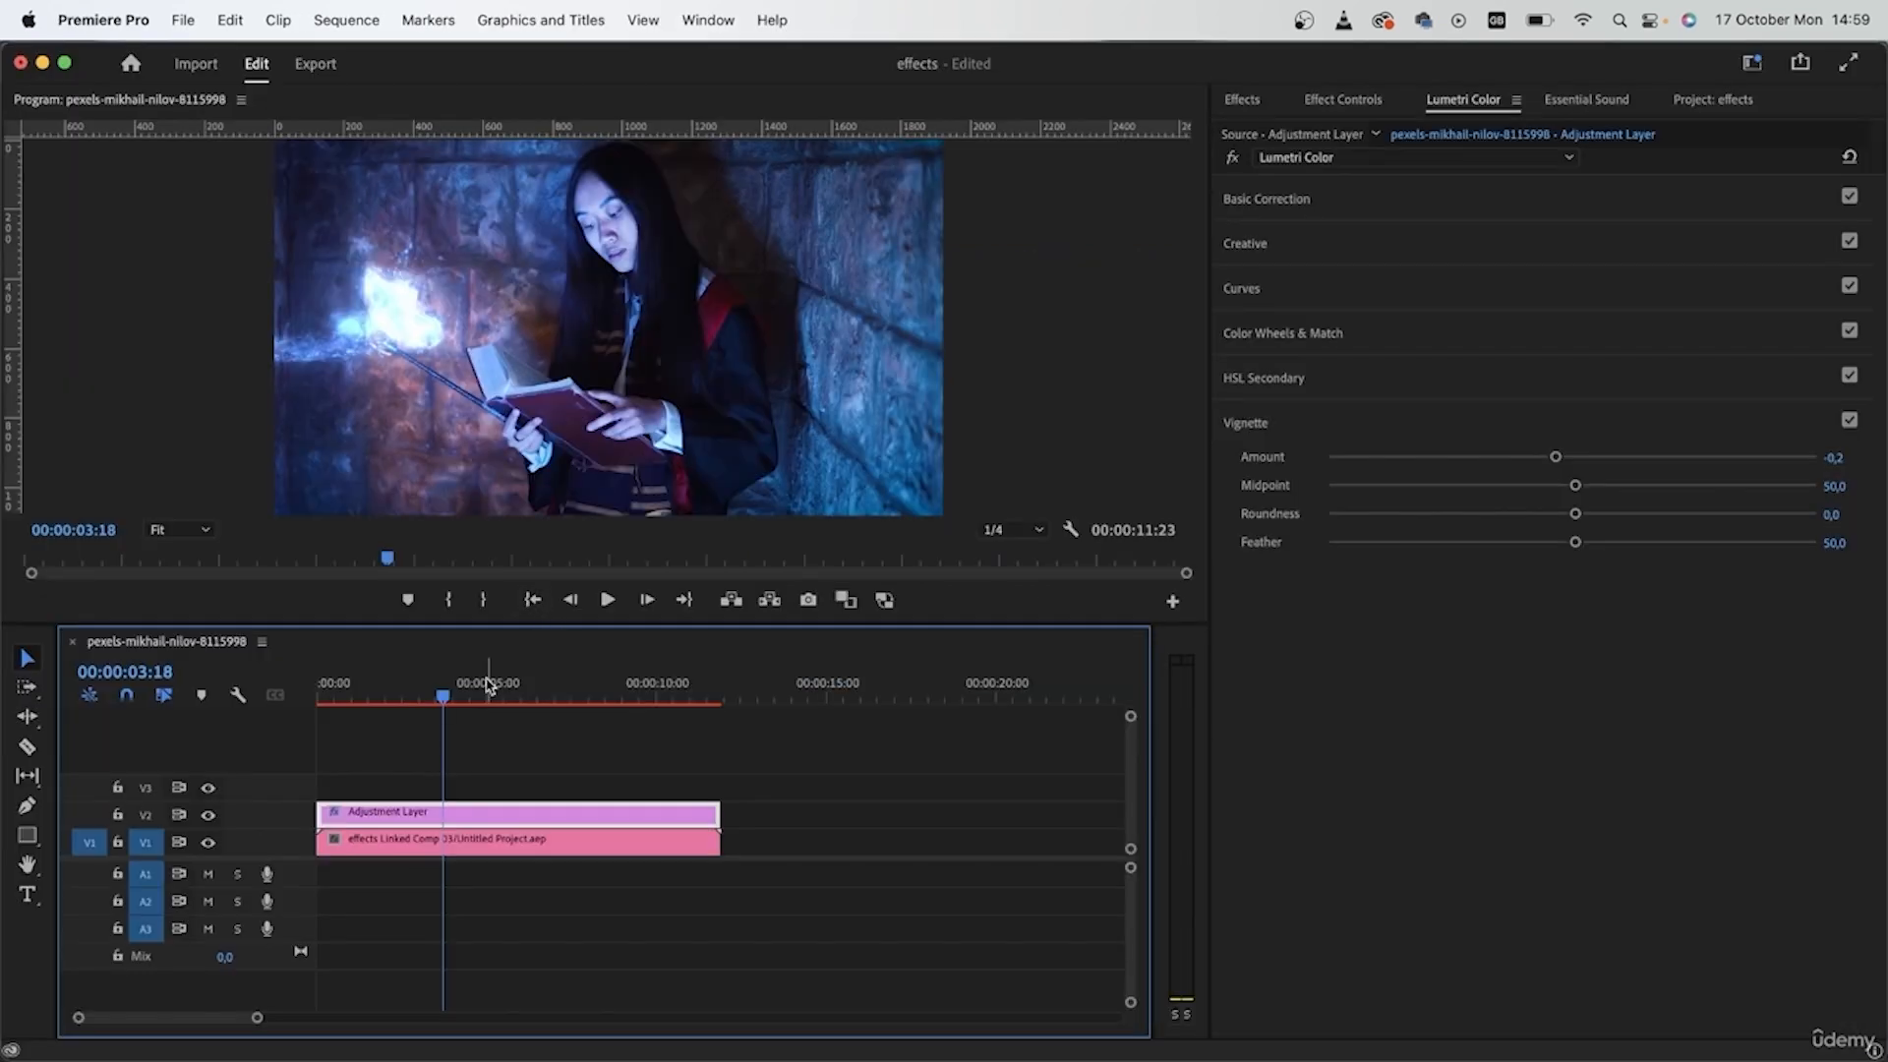
- Check the graded clip around 00:00:02:18 in Premiere Pro, and inspect the effect's start near 0:00:03:02 in After Effects
click(431, 685)
drag(431, 685, 410, 718)
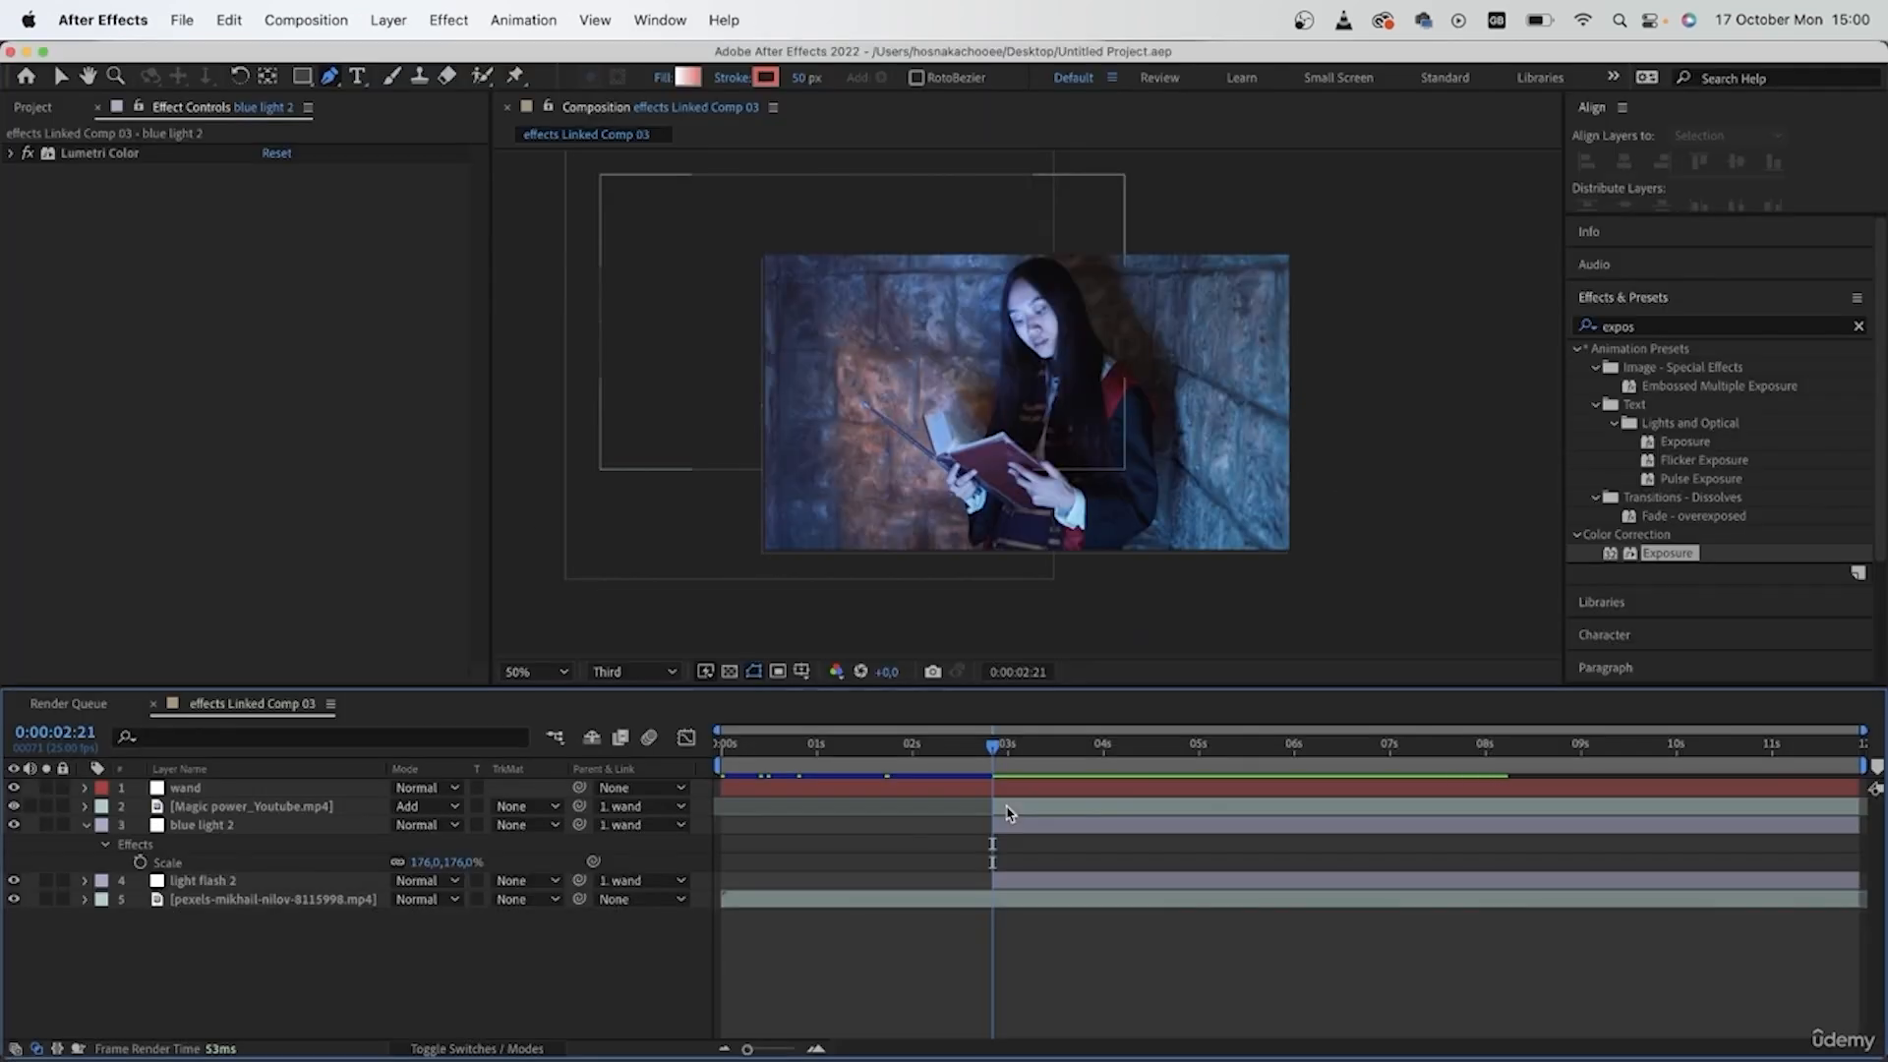
drag(983, 762, 1058, 762)
key(=)
drag(1210, 754, 1147, 750)
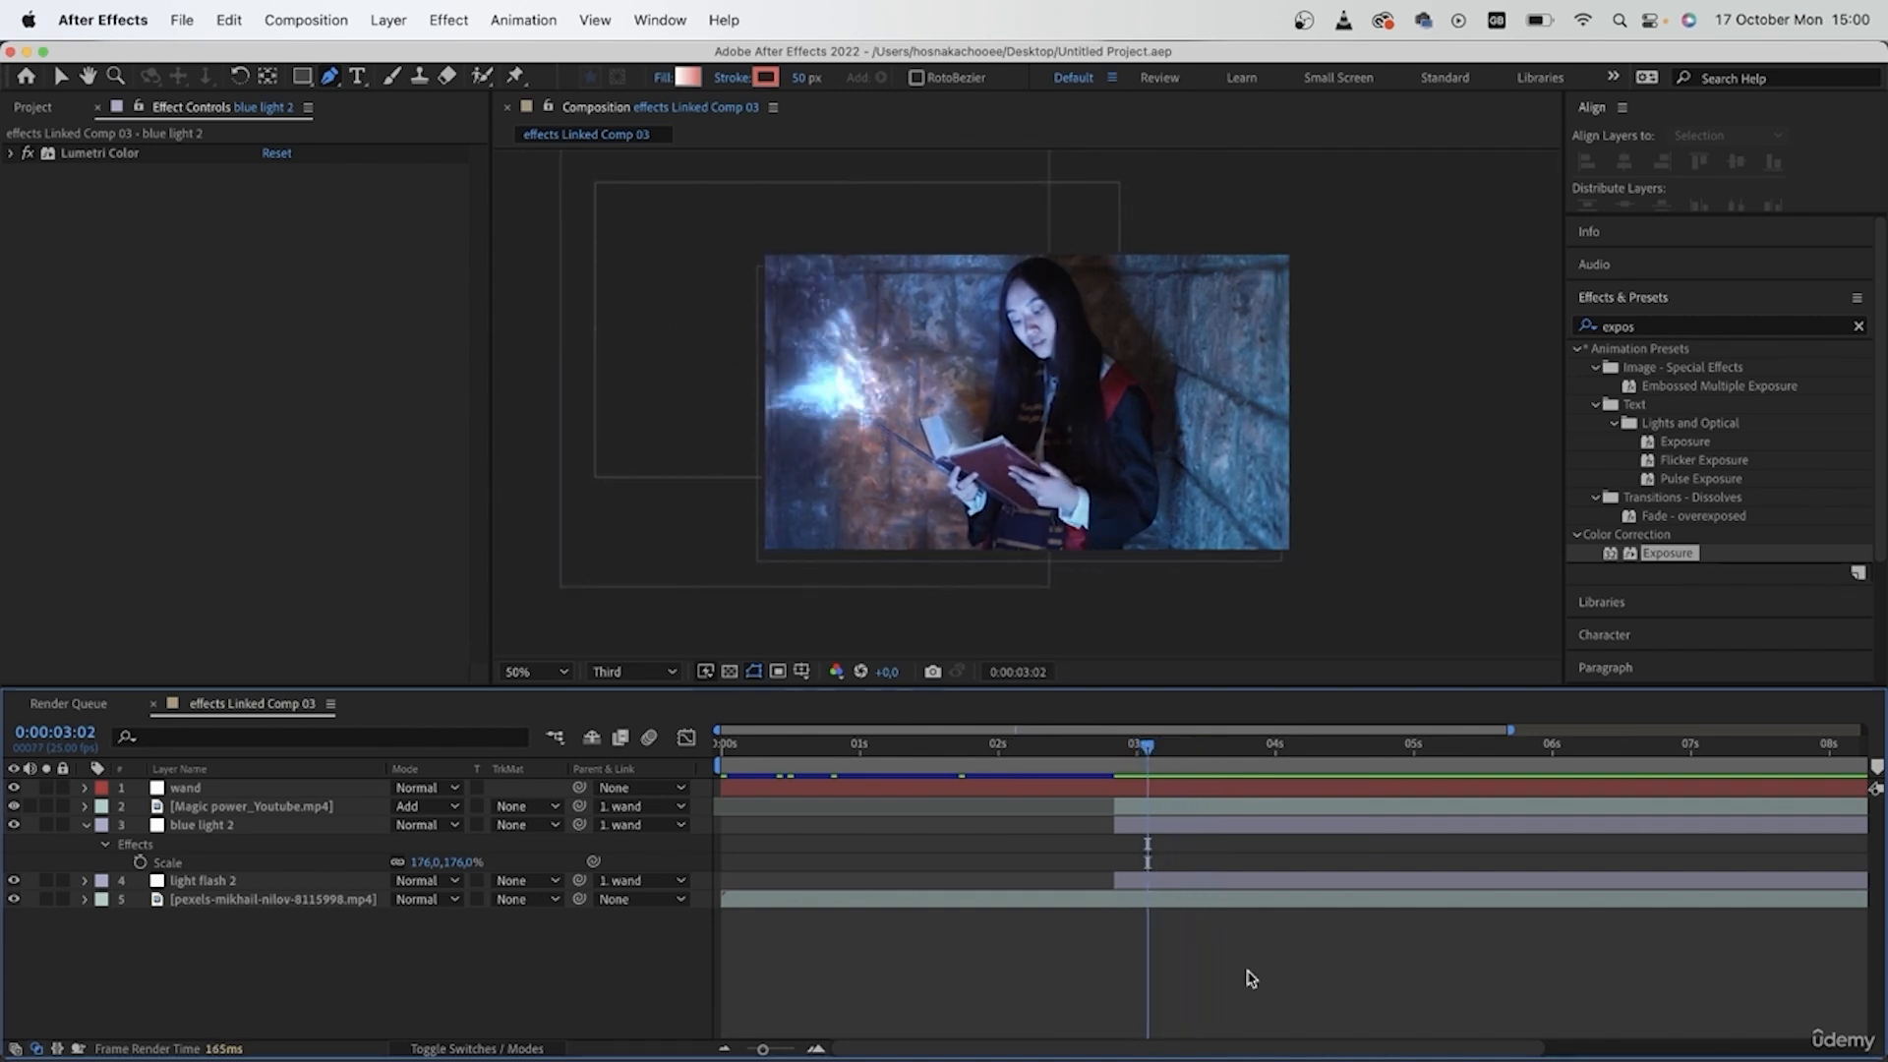
- Animate the blue light layer's opacity from 0% at 0:00:03:01 to 100% at 0:00:03:03
key(=)
key(=)
key(=)
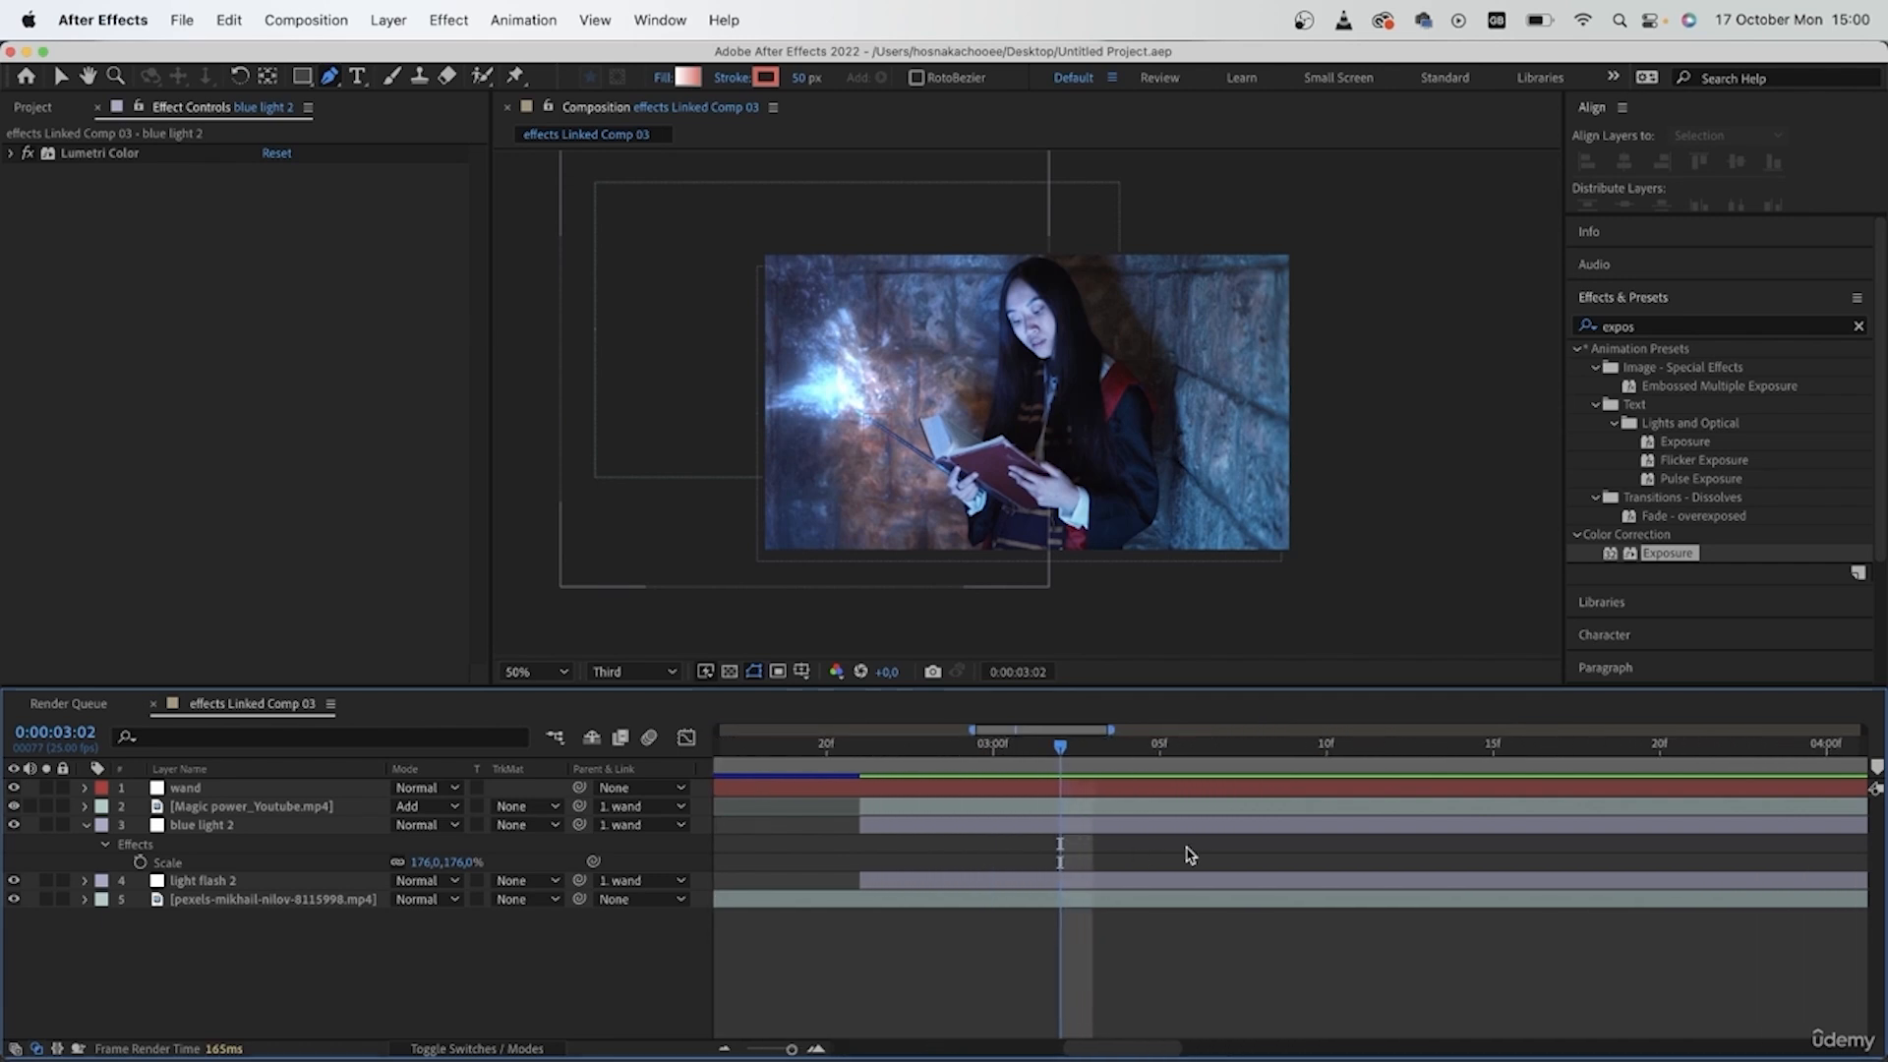
click(972, 831)
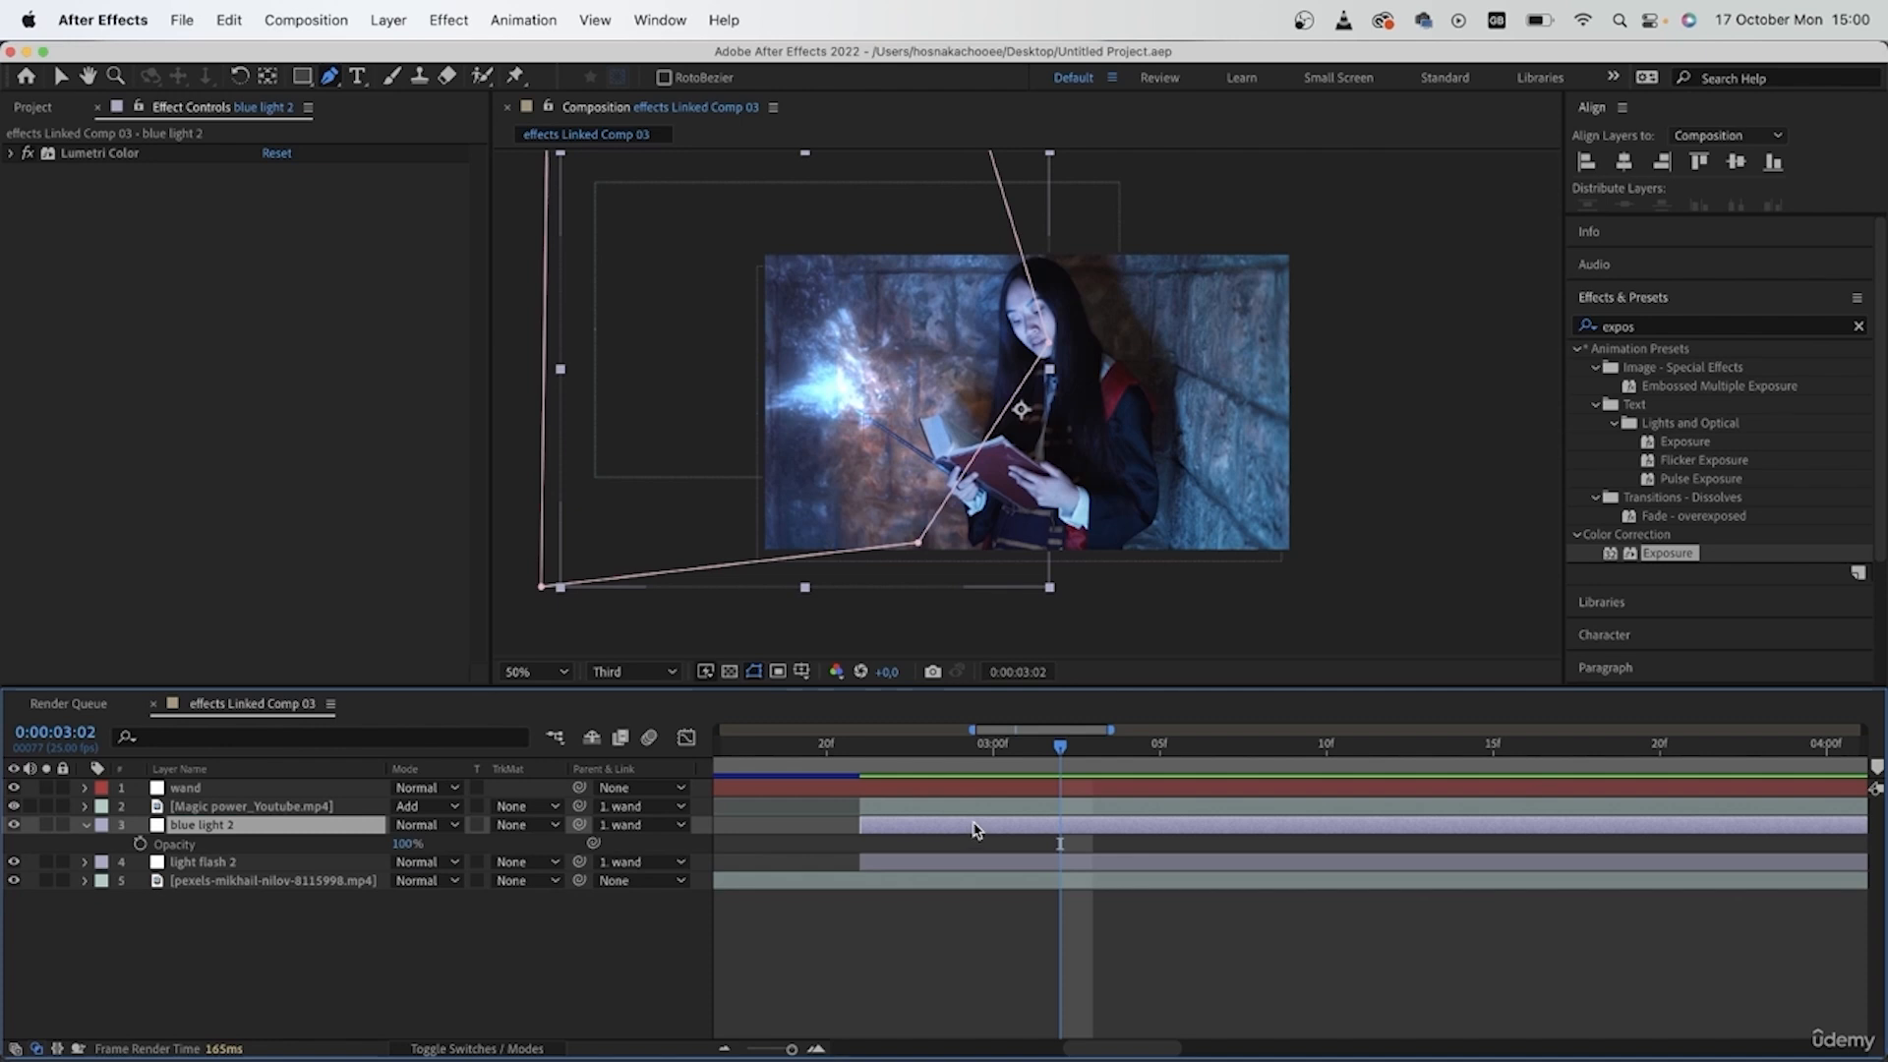
click(140, 845)
drag(1061, 845, 1092, 846)
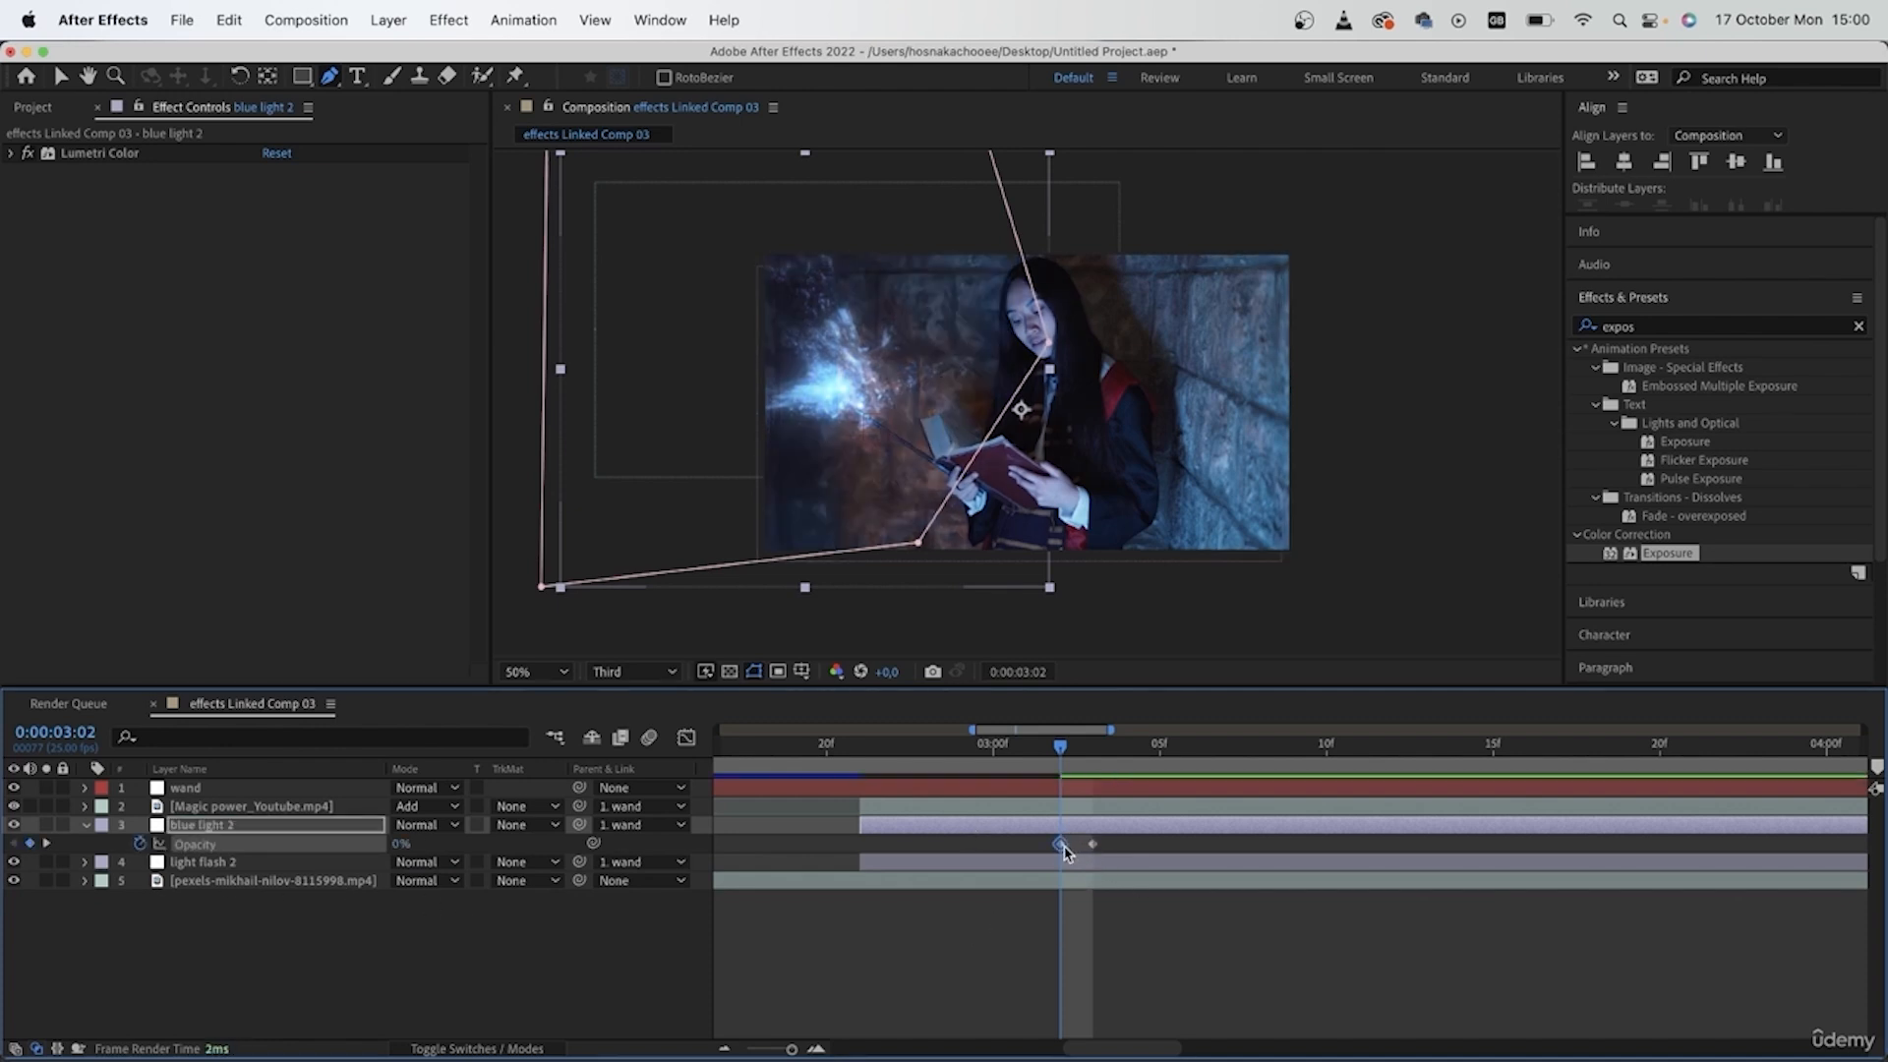
mouse_move(1065, 746)
mouse_down()
mouse_move(994, 752)
mouse_move(1099, 785)
mouse_move(1063, 785)
mouse_move(1046, 757)
mouse_up()
drag(1062, 844, 1029, 845)
drag(1028, 748, 962, 854)
- Keyframe the light flash layer's opacity to fade in from 0:00:03:01, with its 58% keyframe at 0:00:03:03
click(905, 863)
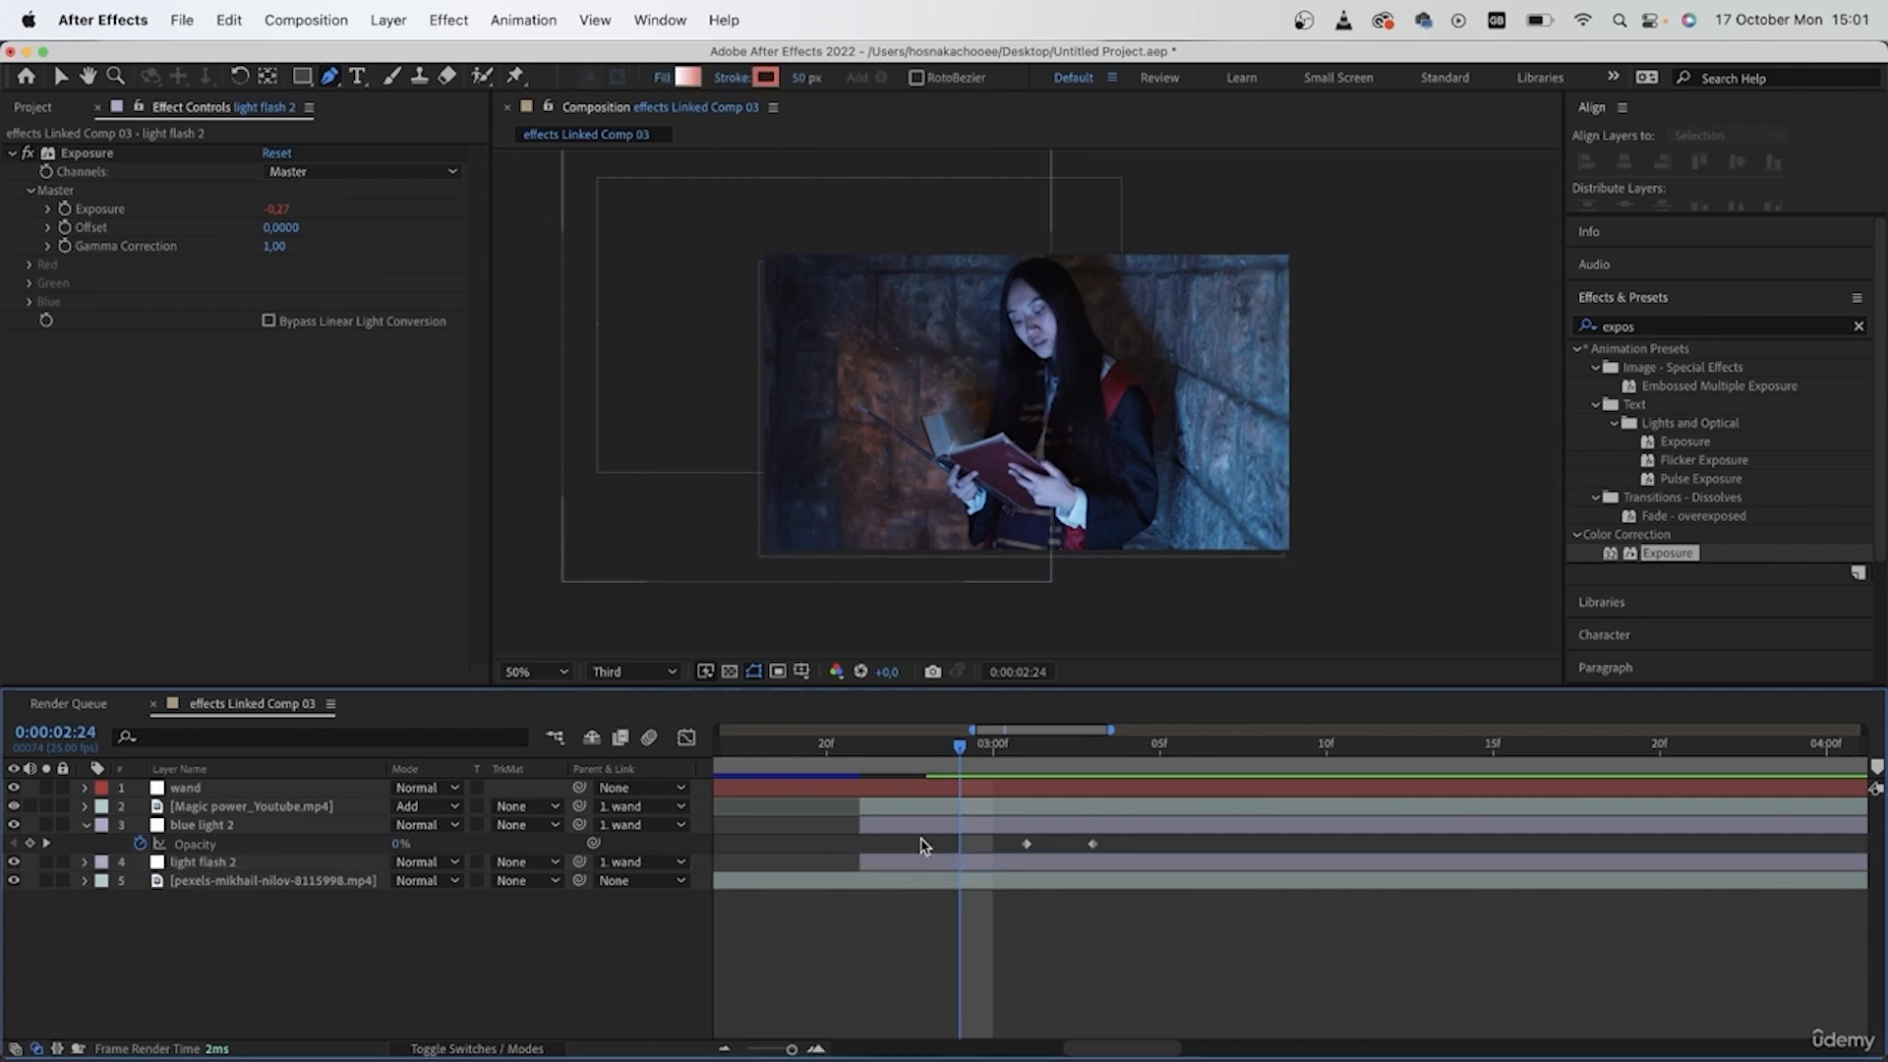
click(46, 844)
click(233, 871)
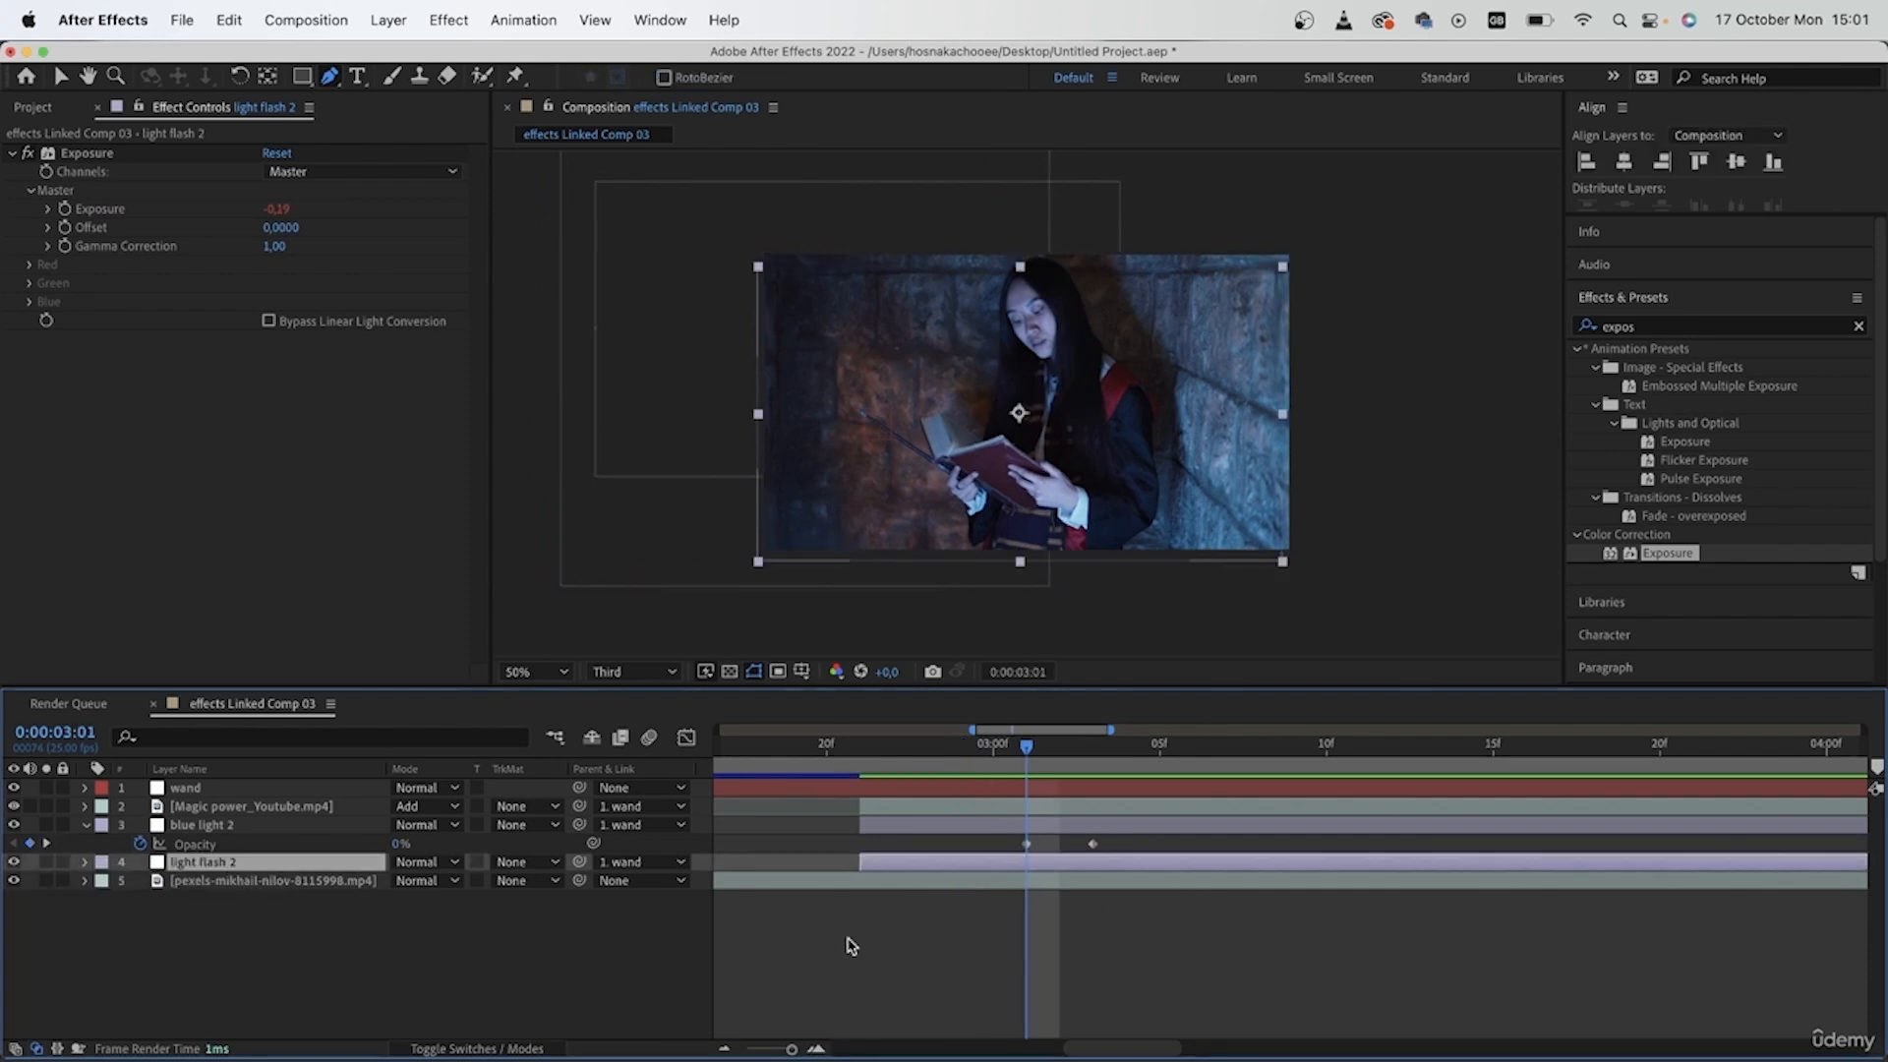
key(t)
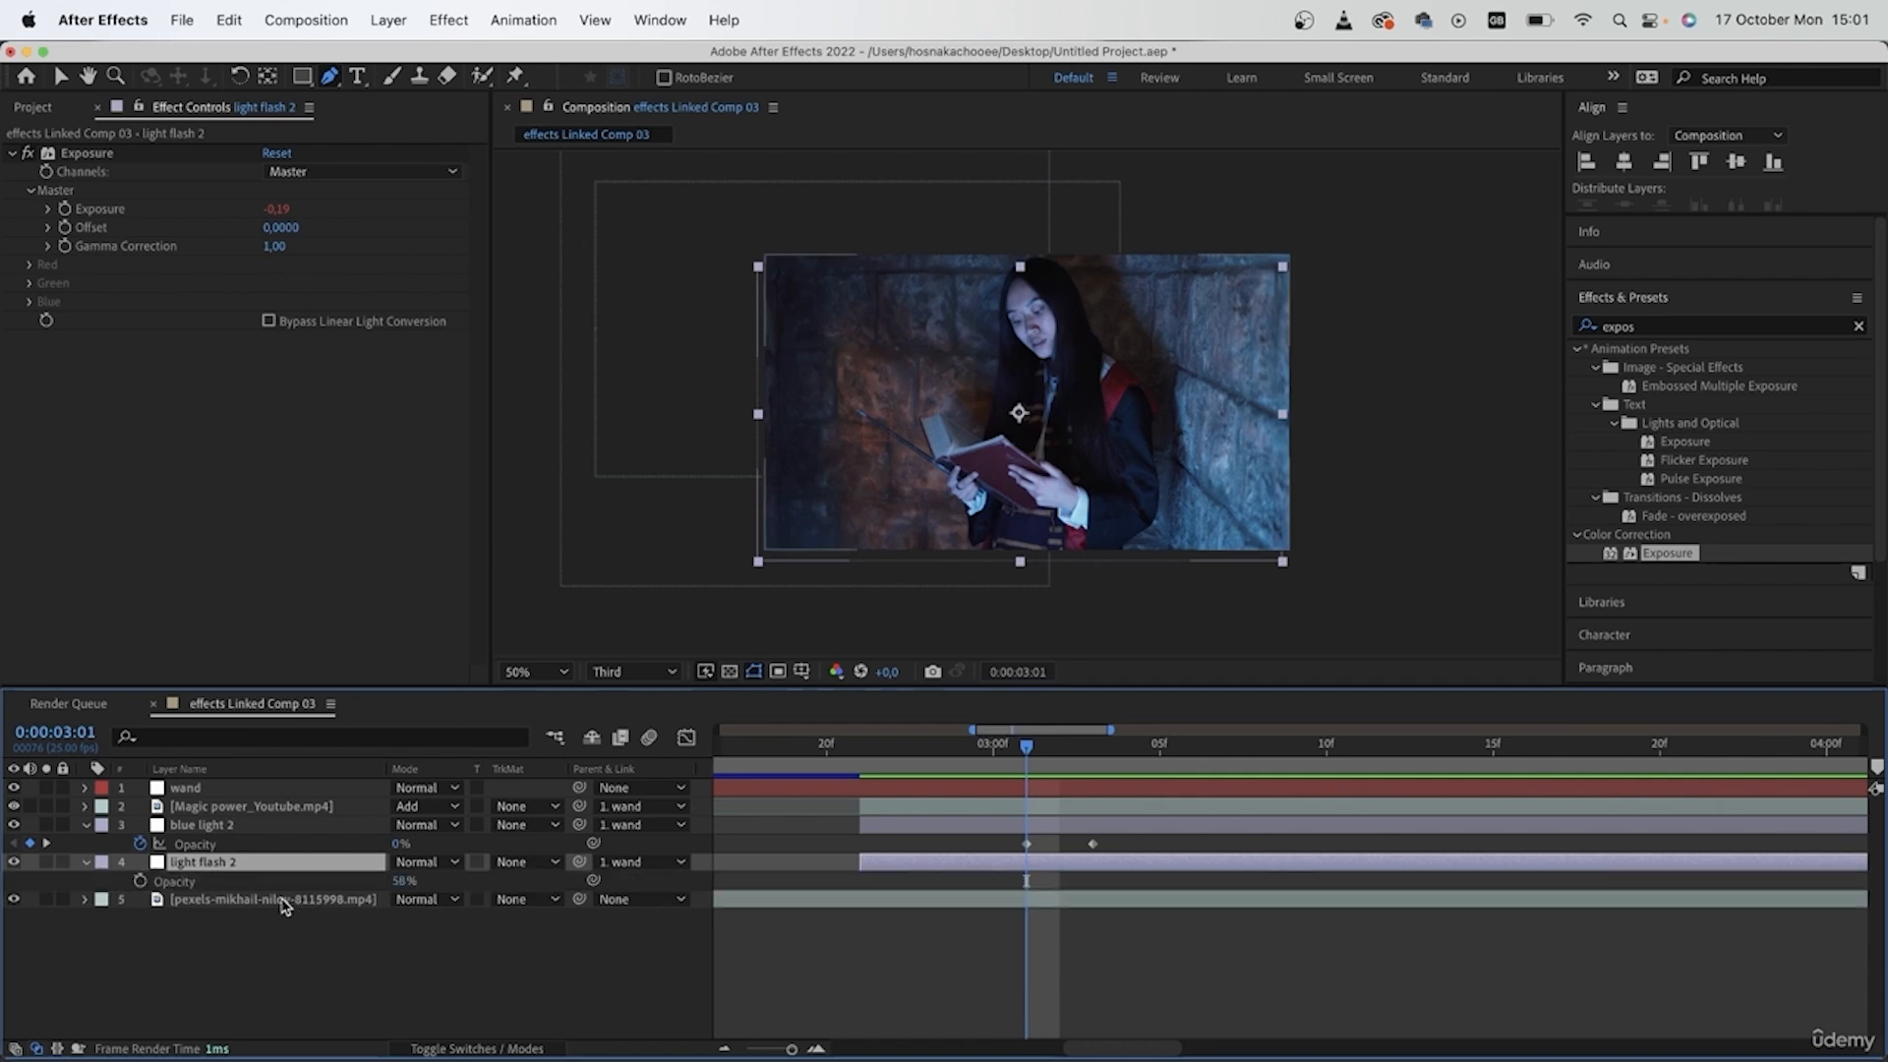
click(141, 881)
drag(1027, 881, 1092, 881)
click(404, 881)
key(Return)
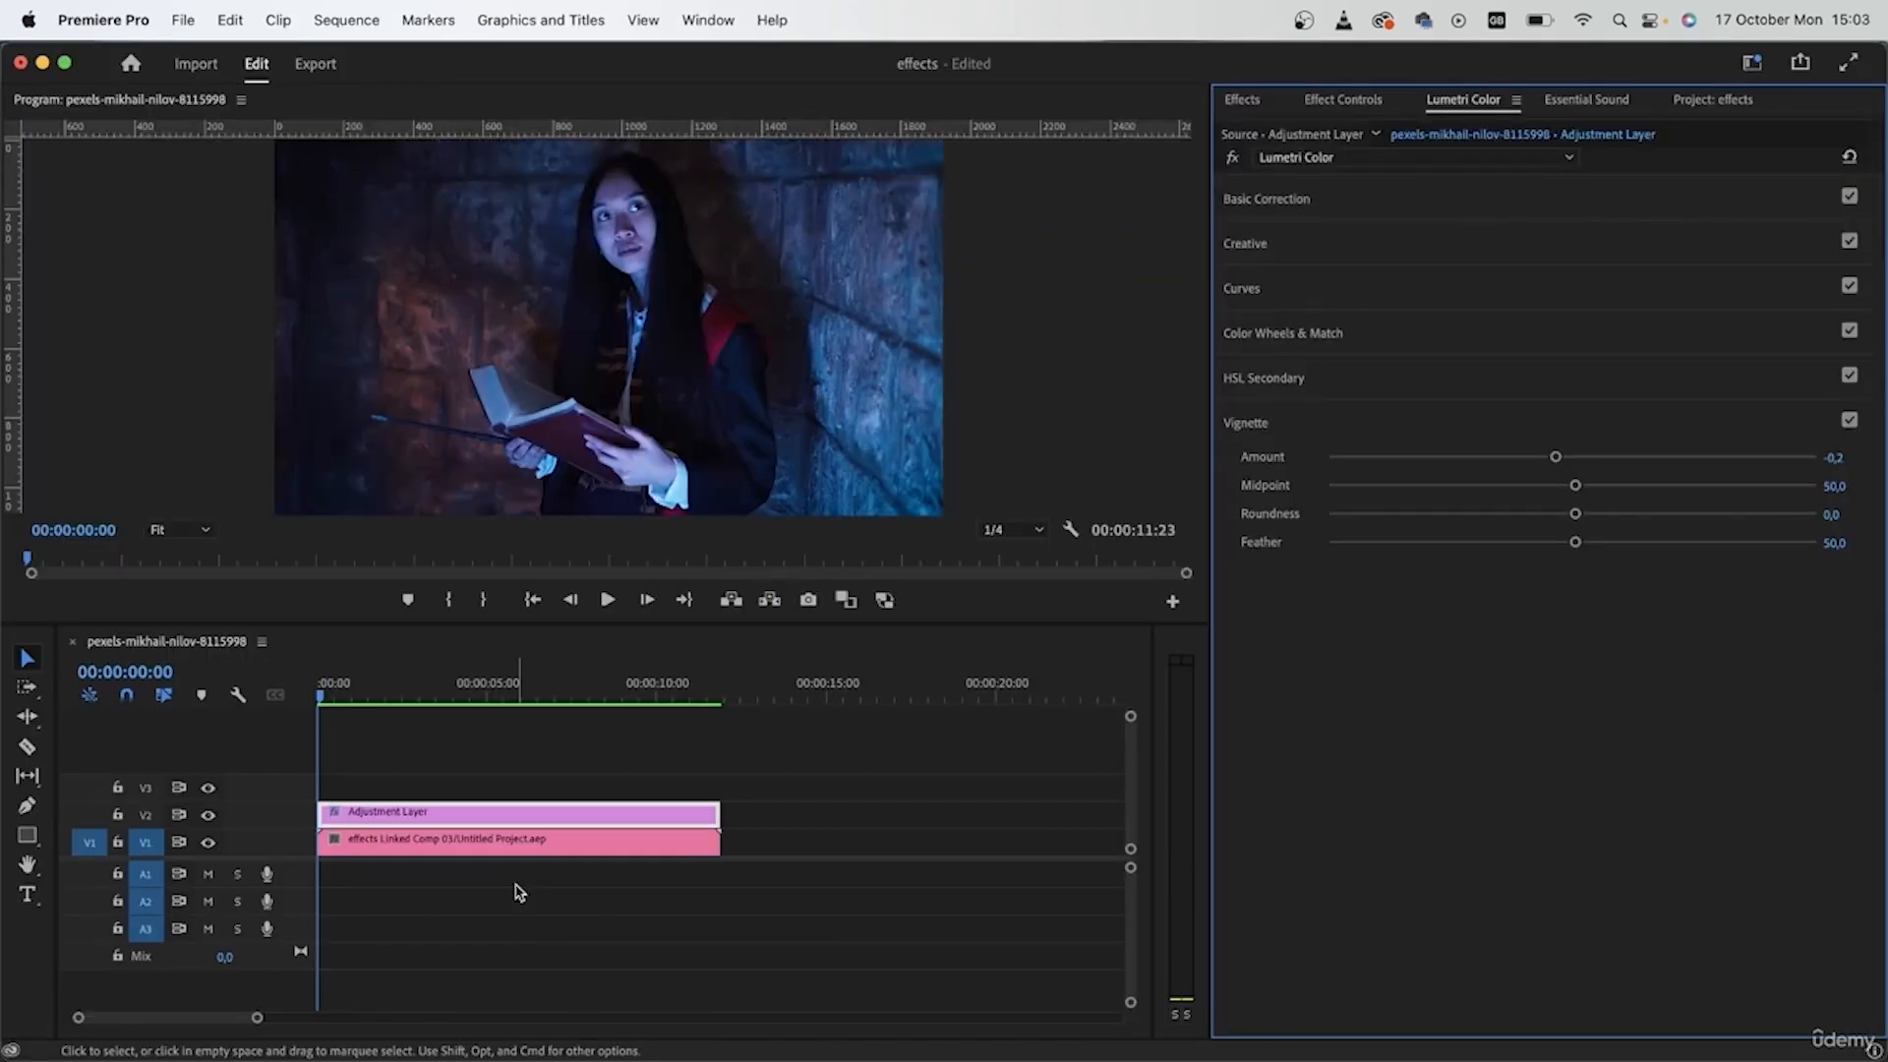
- Switch to Premiere Pro, play the graded sequence from the start, and skim the source clip pexels-kampus-production-7964958.mp4
key(space)
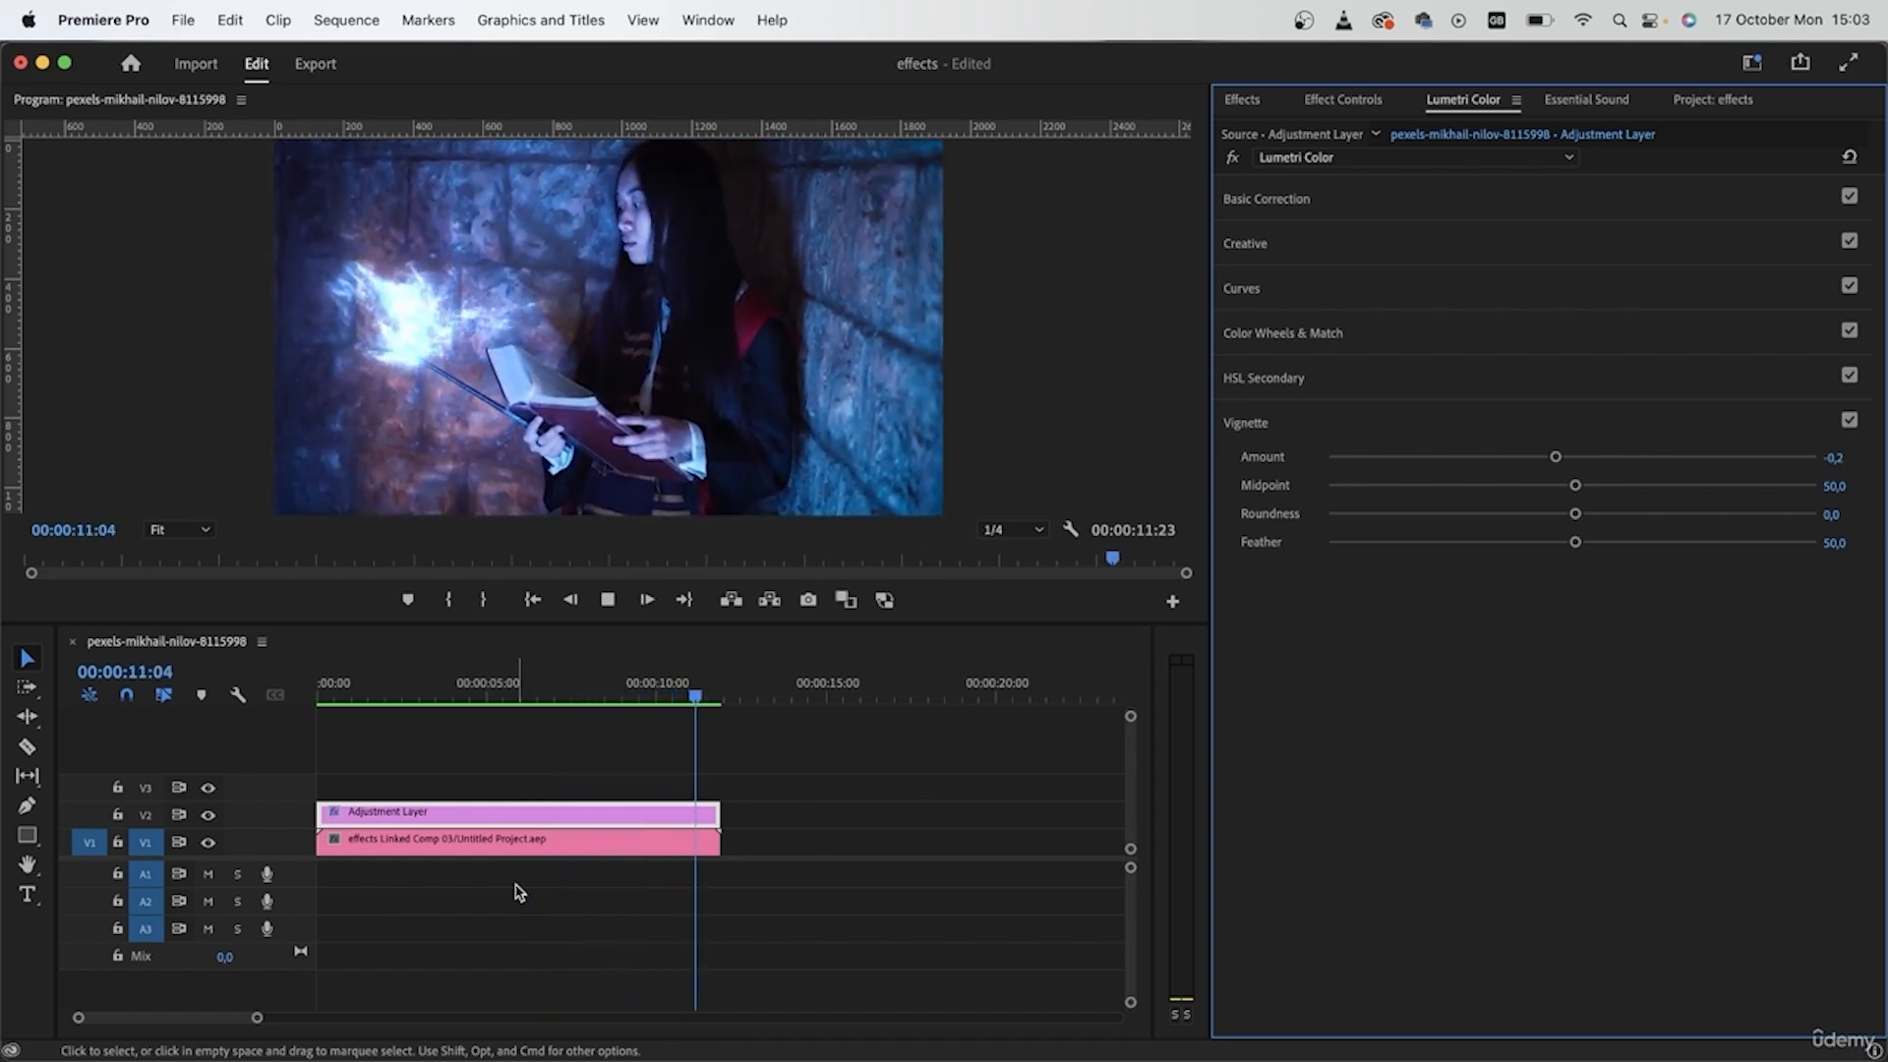
key(space)
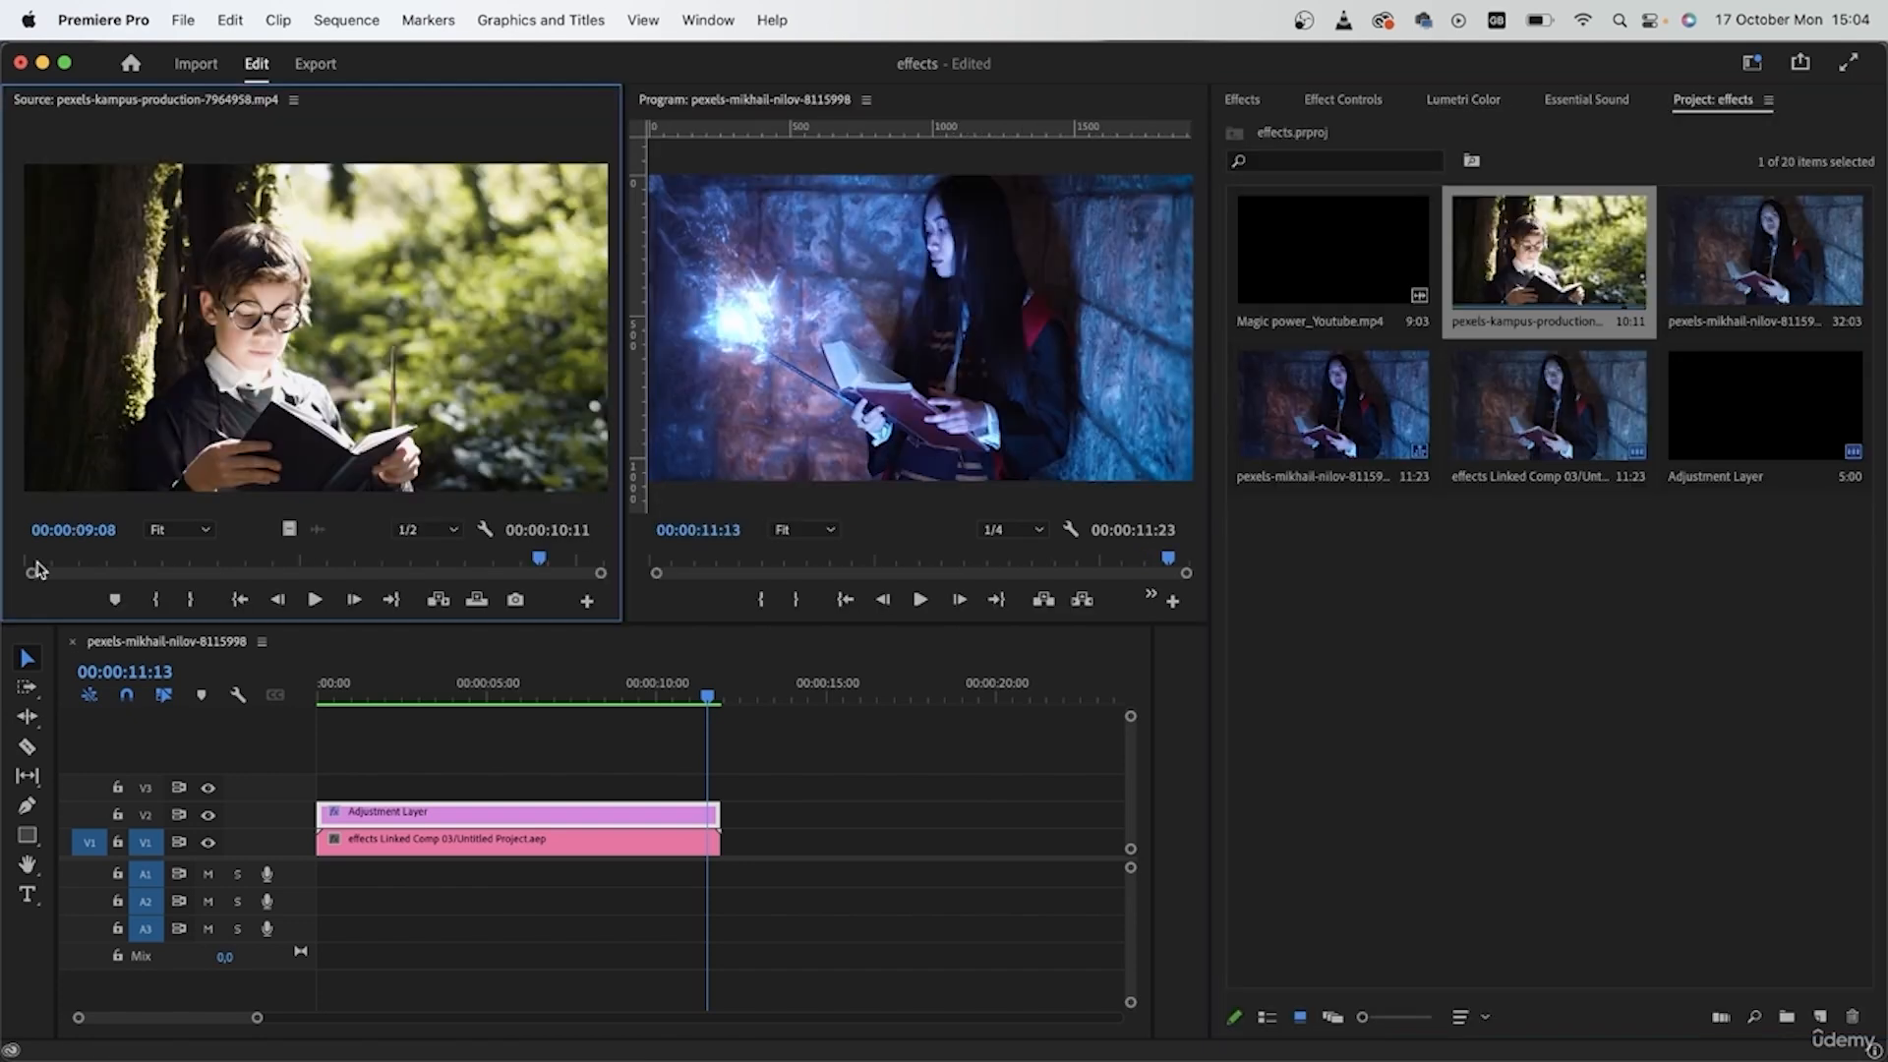
drag(34, 563, 160, 563)
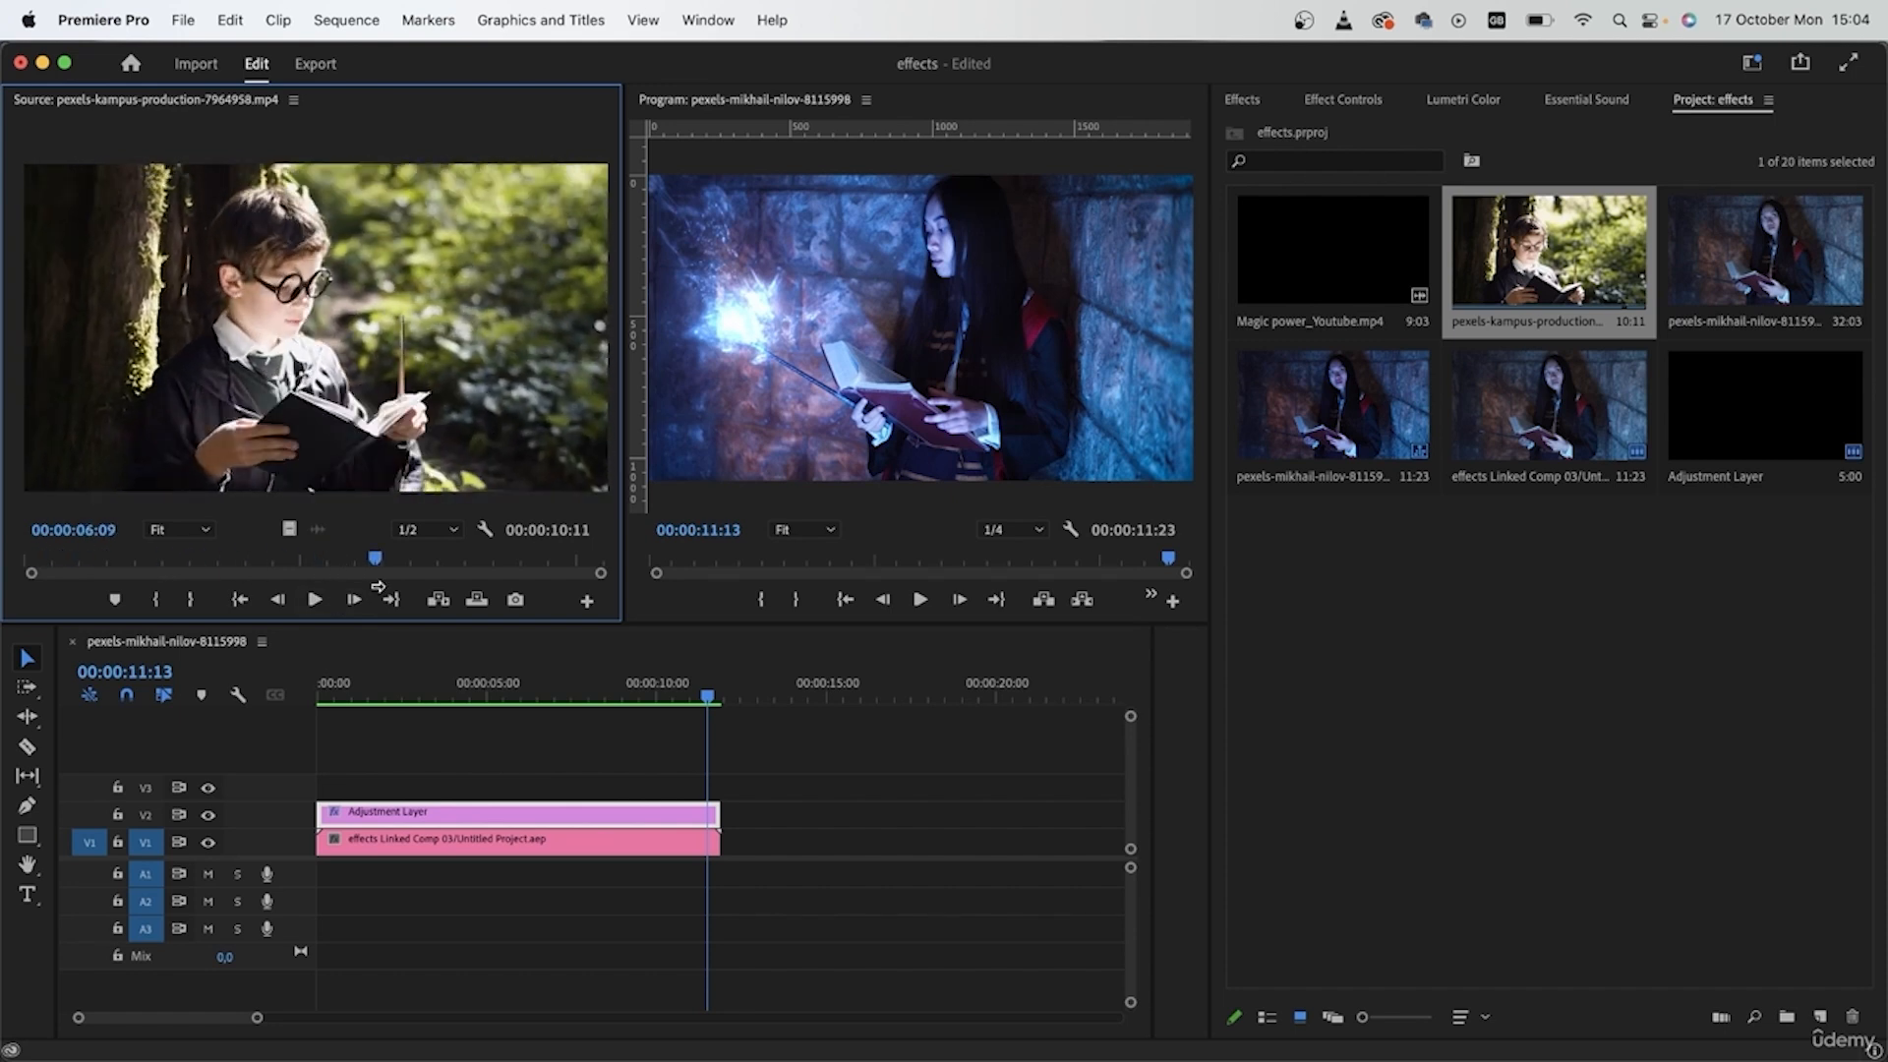